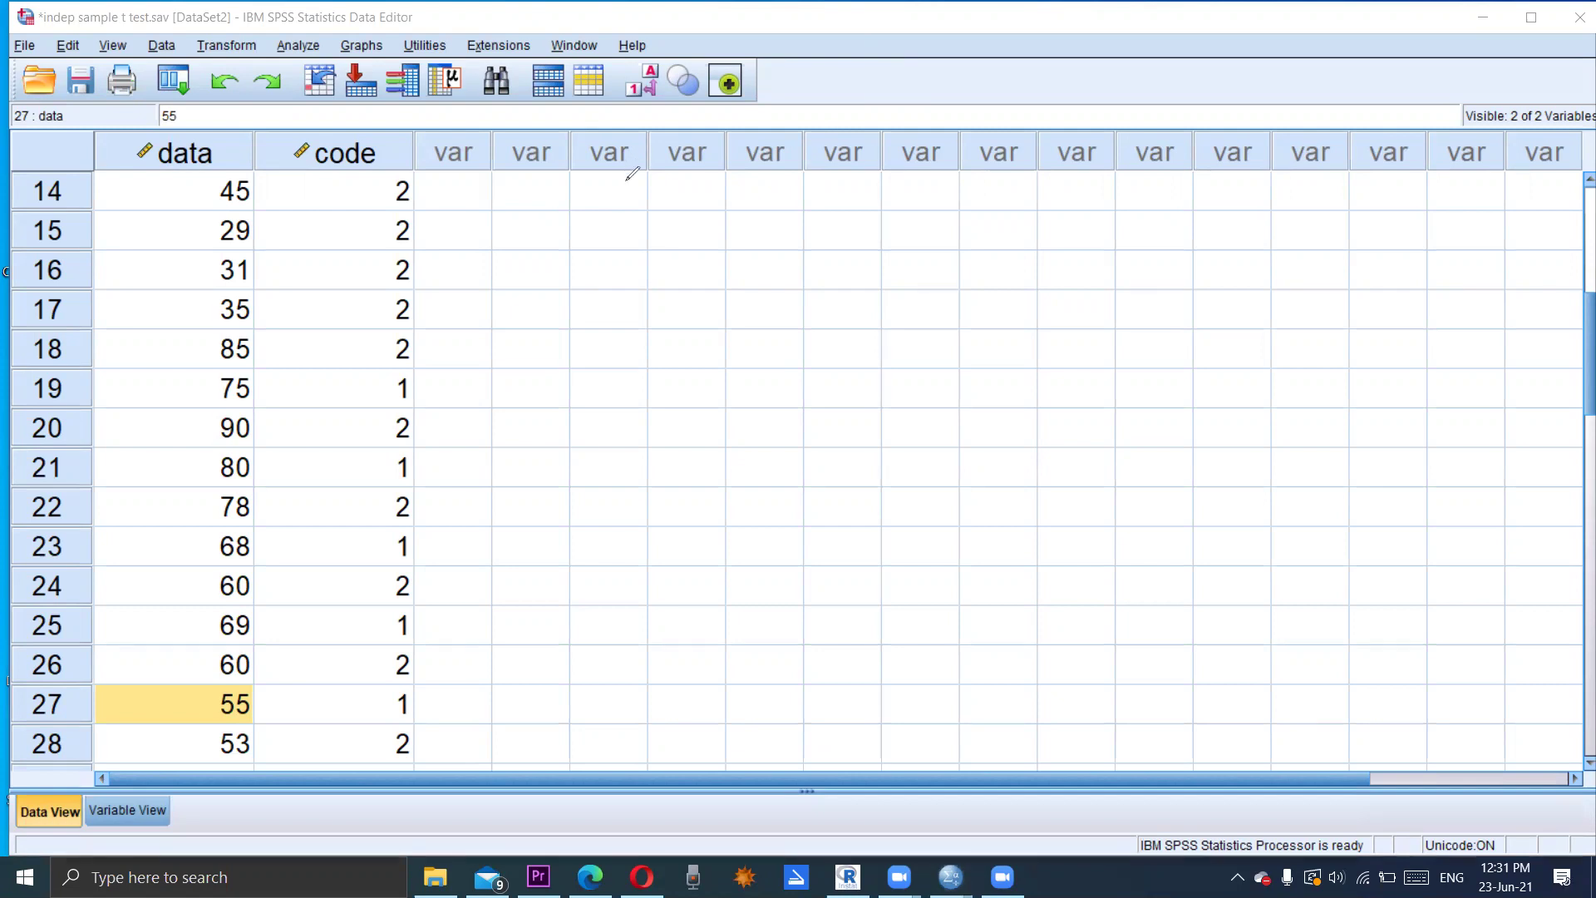
Step: Annotate the screen with the text "Testing of hypothesis for dependent samples" and widen its text box to fit one line
{"action": "mouse_move", "coordinate": [624, 180]}
{"action": "left_mouse_down"}
{"action": "mouse_move", "coordinate": [665, 180]}
{"action": "mouse_move", "coordinate": [647, 224]}
{"action": "left_mouse_up"}
{"action": "left_click", "coordinate": [681, 189]}
{"action": "type", "text": "T"}
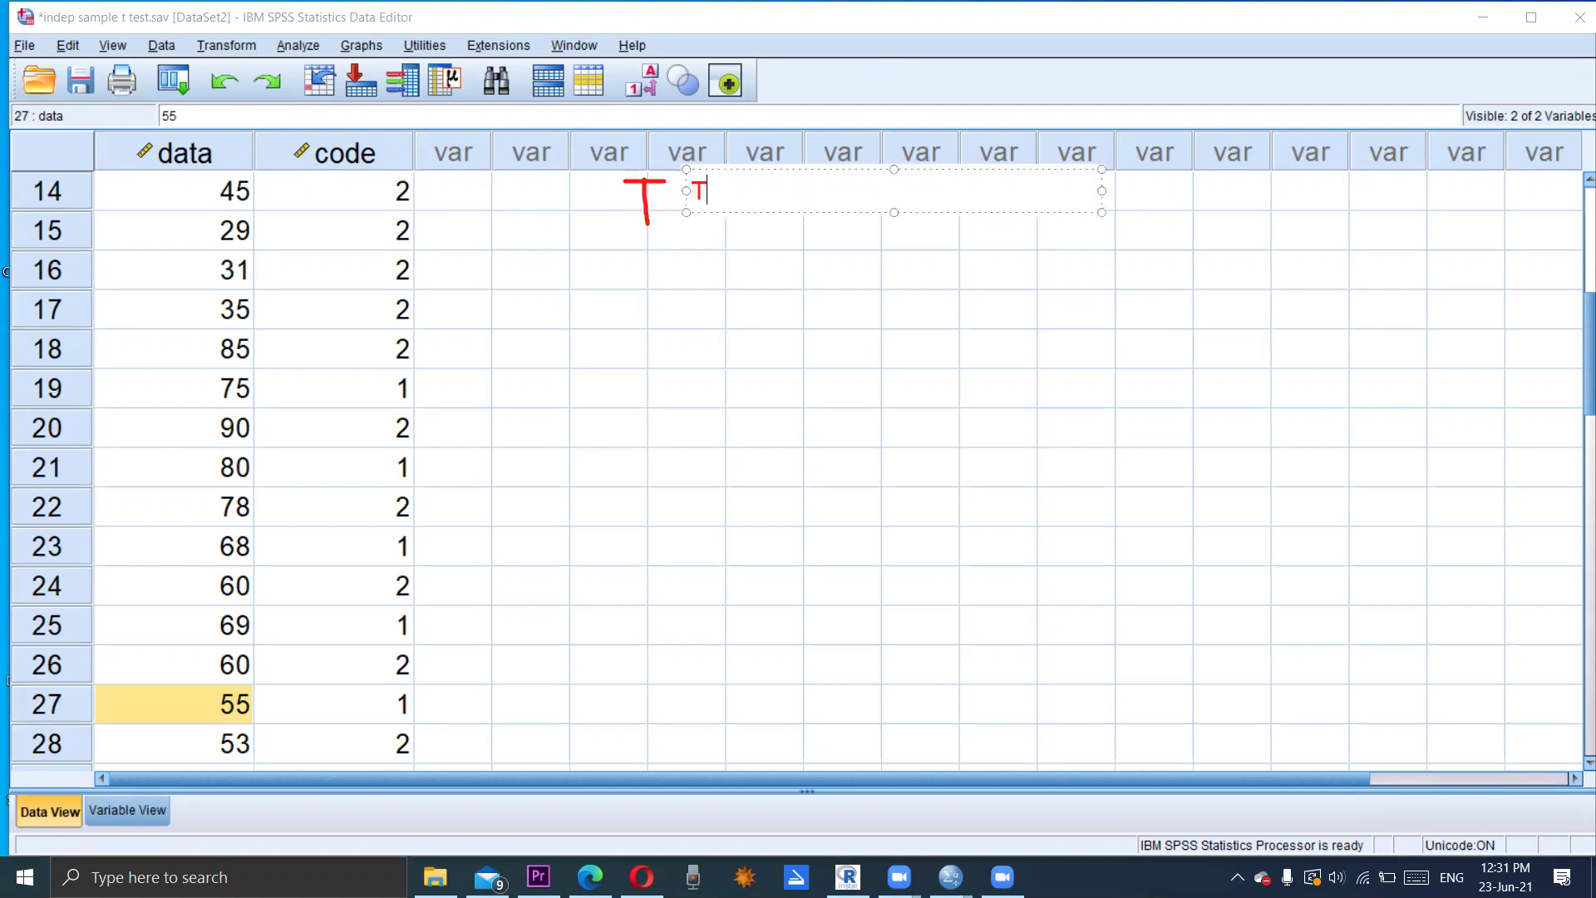
{"action": "type", "text": "esting of "}
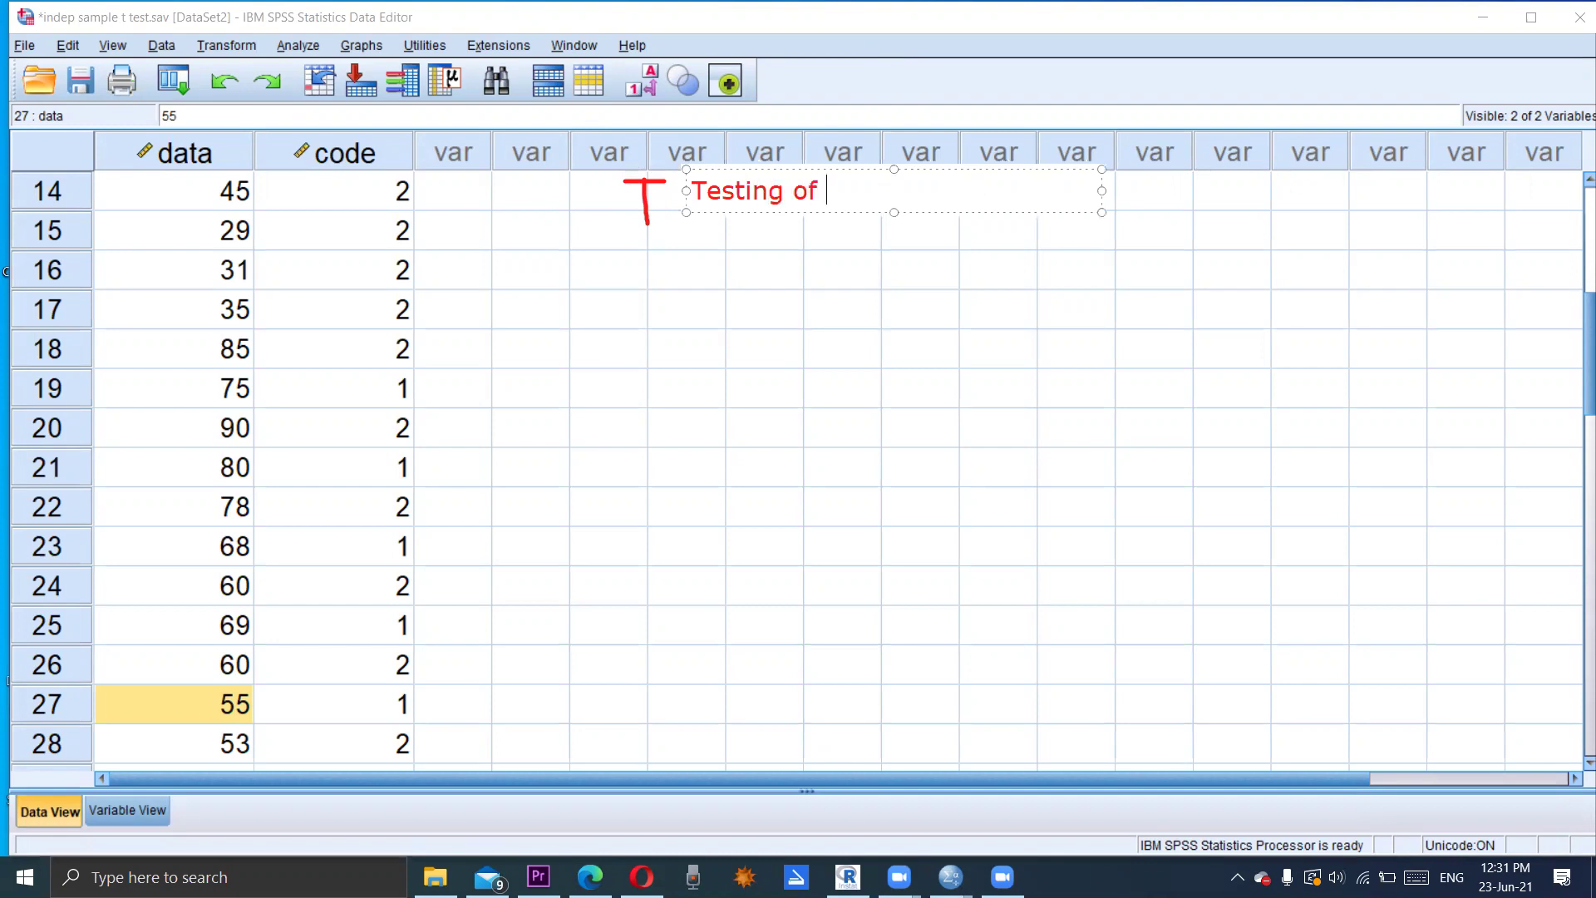
{"action": "type", "text": "hypothesis "}
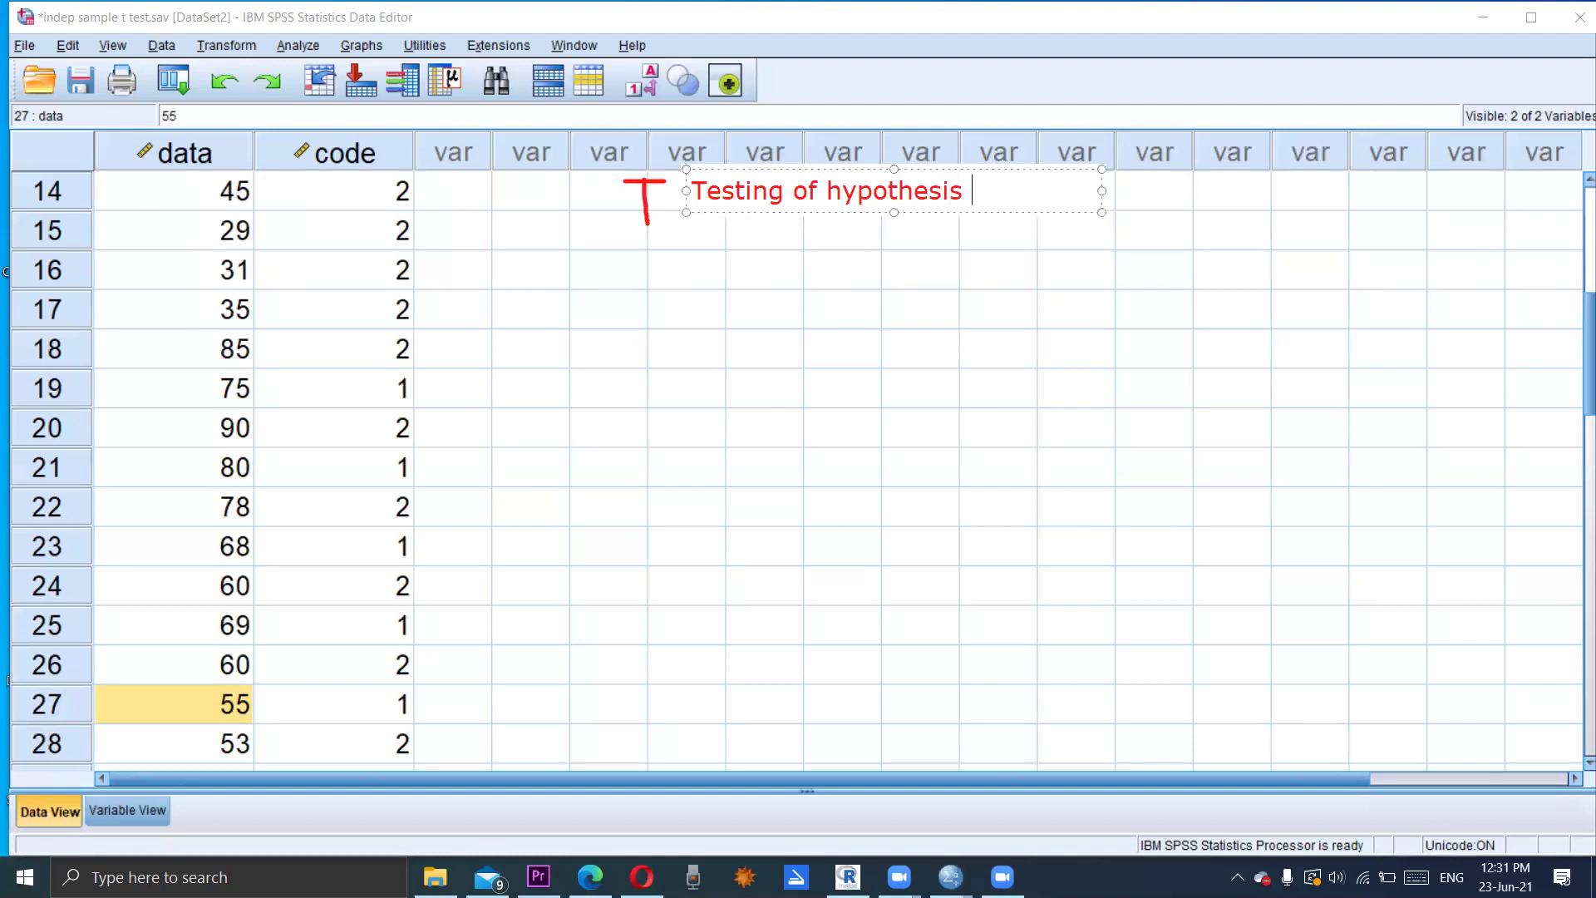
{"action": "type", "text": "if"}
{"action": "key", "text": "BackSpace"}
{"action": "key", "text": "BackSpace"}
{"action": "type", "text": "for depens"}
{"action": "key", "text": "BackSpace"}
{"action": "type", "text": "dent "}
{"action": "type", "text": "d"}
{"action": "key", "text": "BackSpace"}
{"action": "type", "text": "samples"}
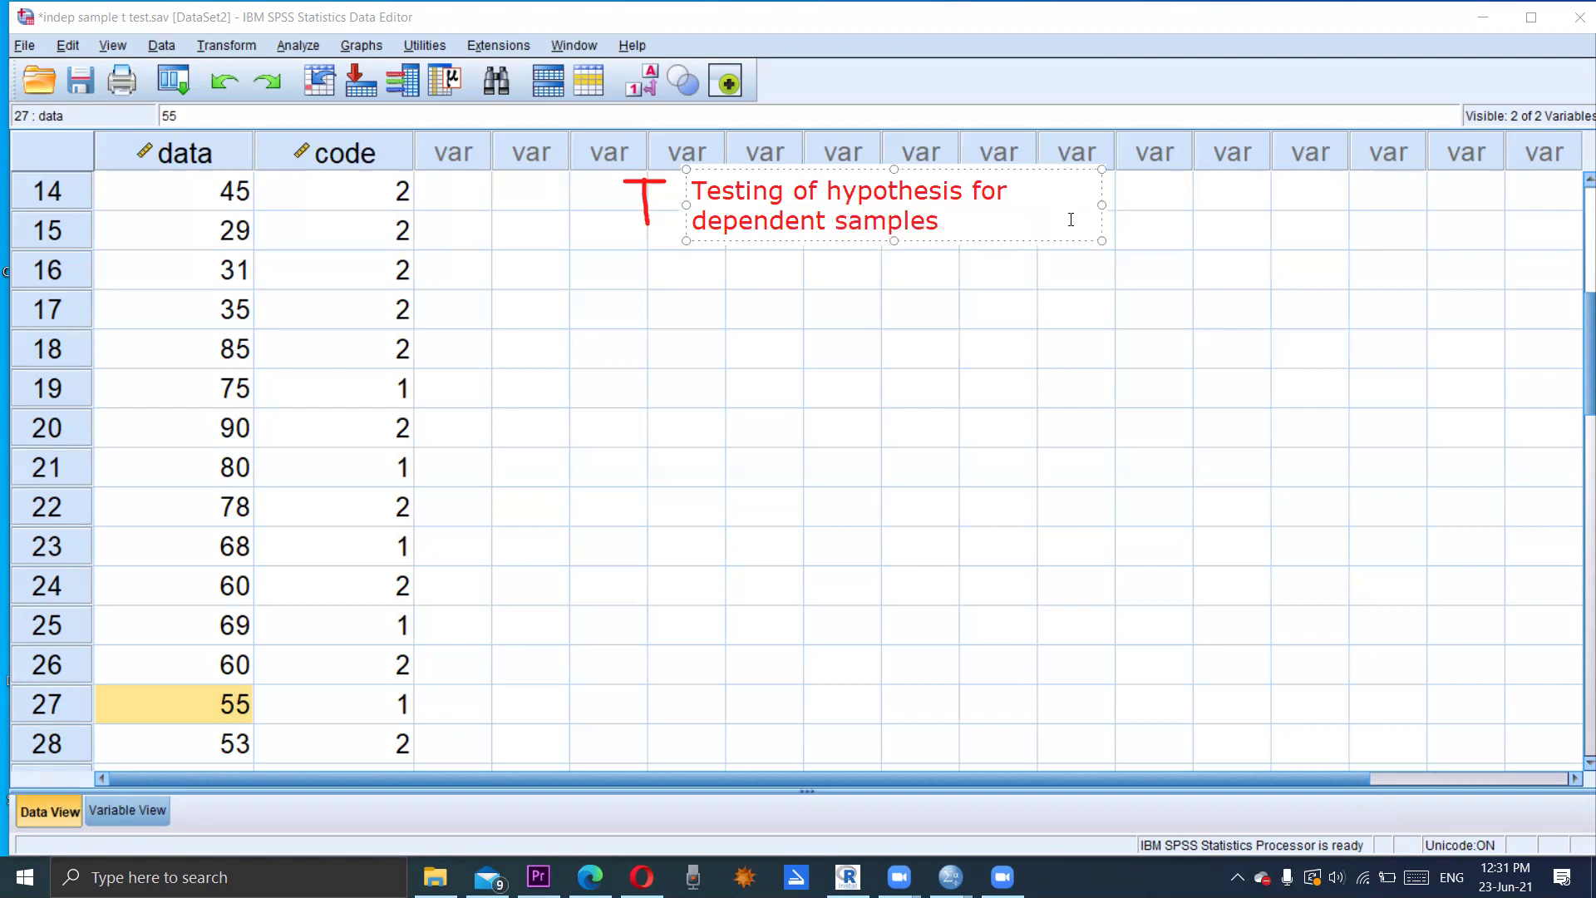
{"action": "left_click_drag", "start_coordinate": [1103, 203], "coordinate": [1433, 203]}
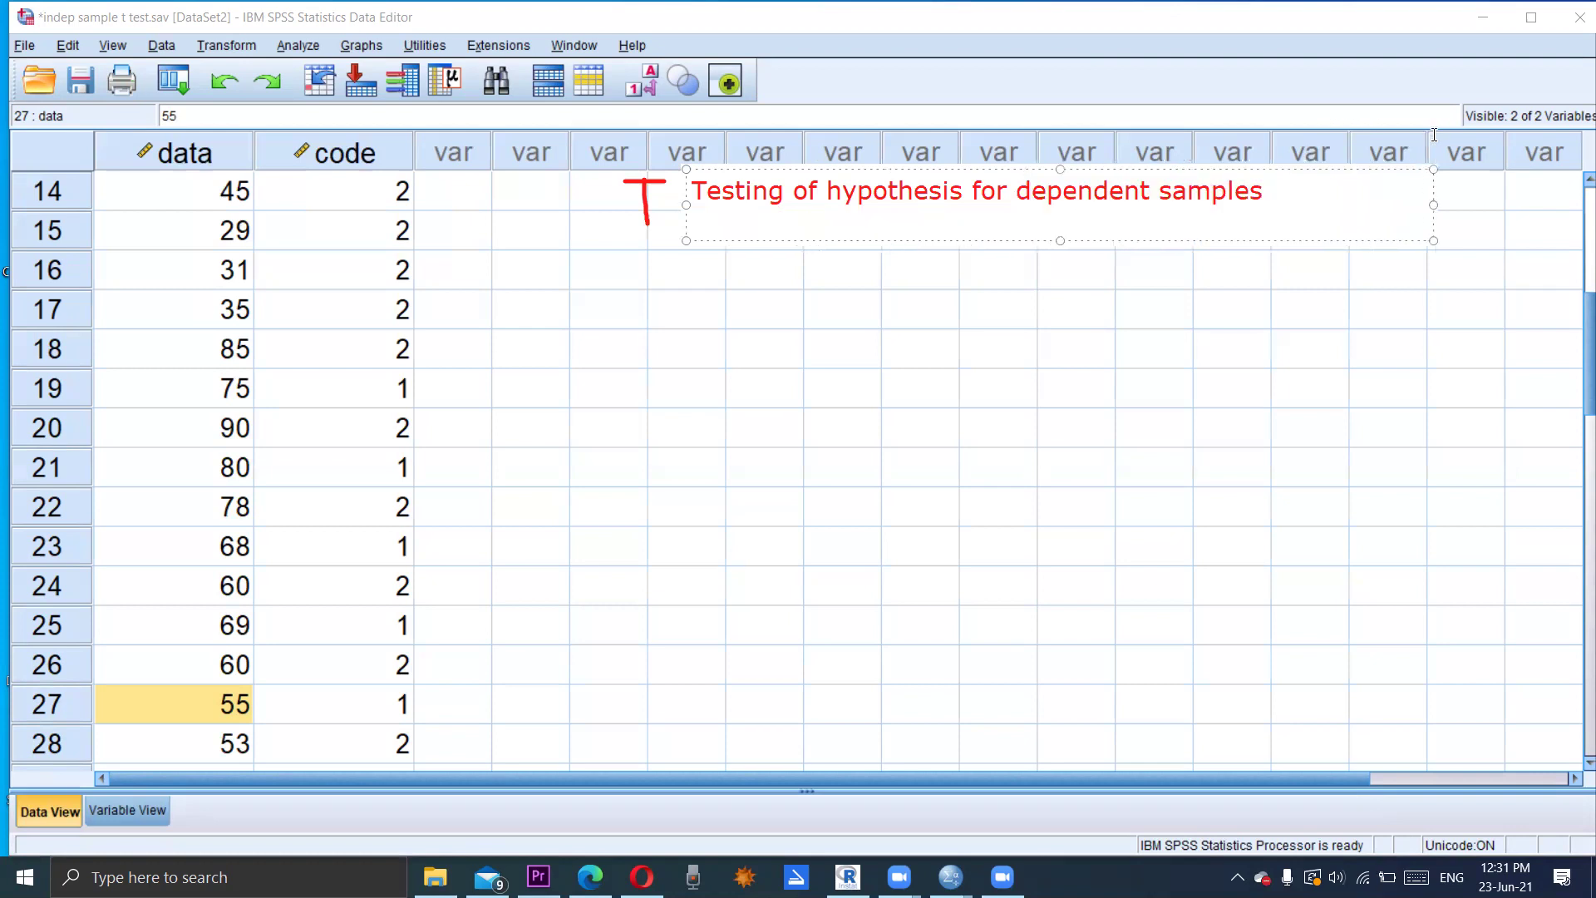
Step: Add the note "4: Computation: STEP I: Define two variables (x1,x2)" below the title and widen it to fit one line
{"action": "left_click", "coordinate": [599, 240]}
{"action": "left_click", "coordinate": [599, 239]}
{"action": "type", "text": "4: C"}
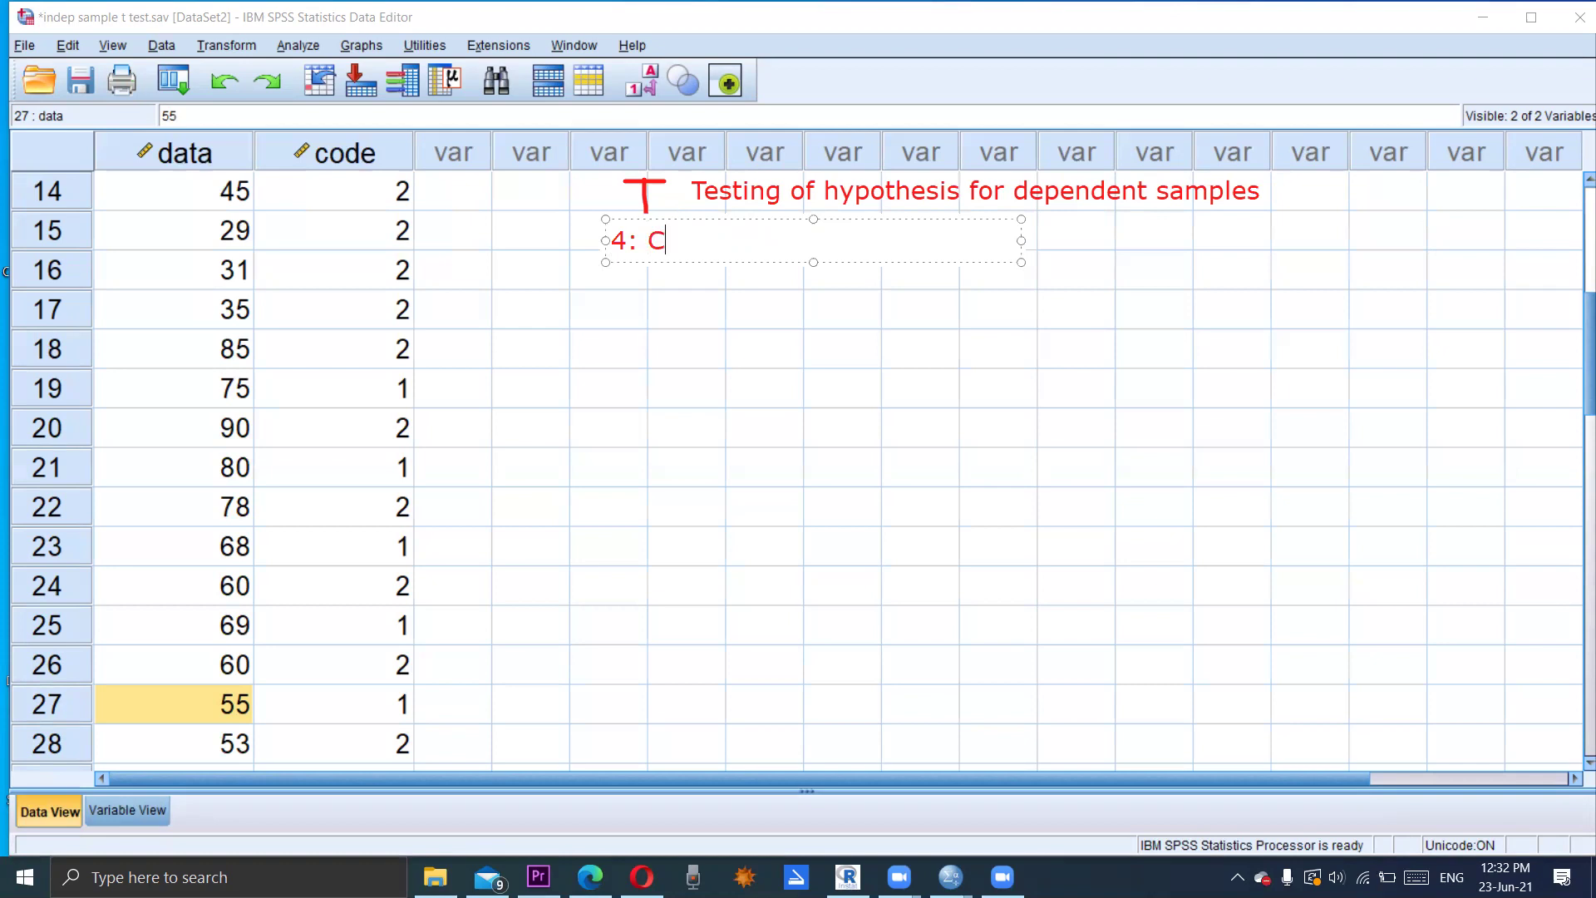
{"action": "type", "text": "omputatio"}
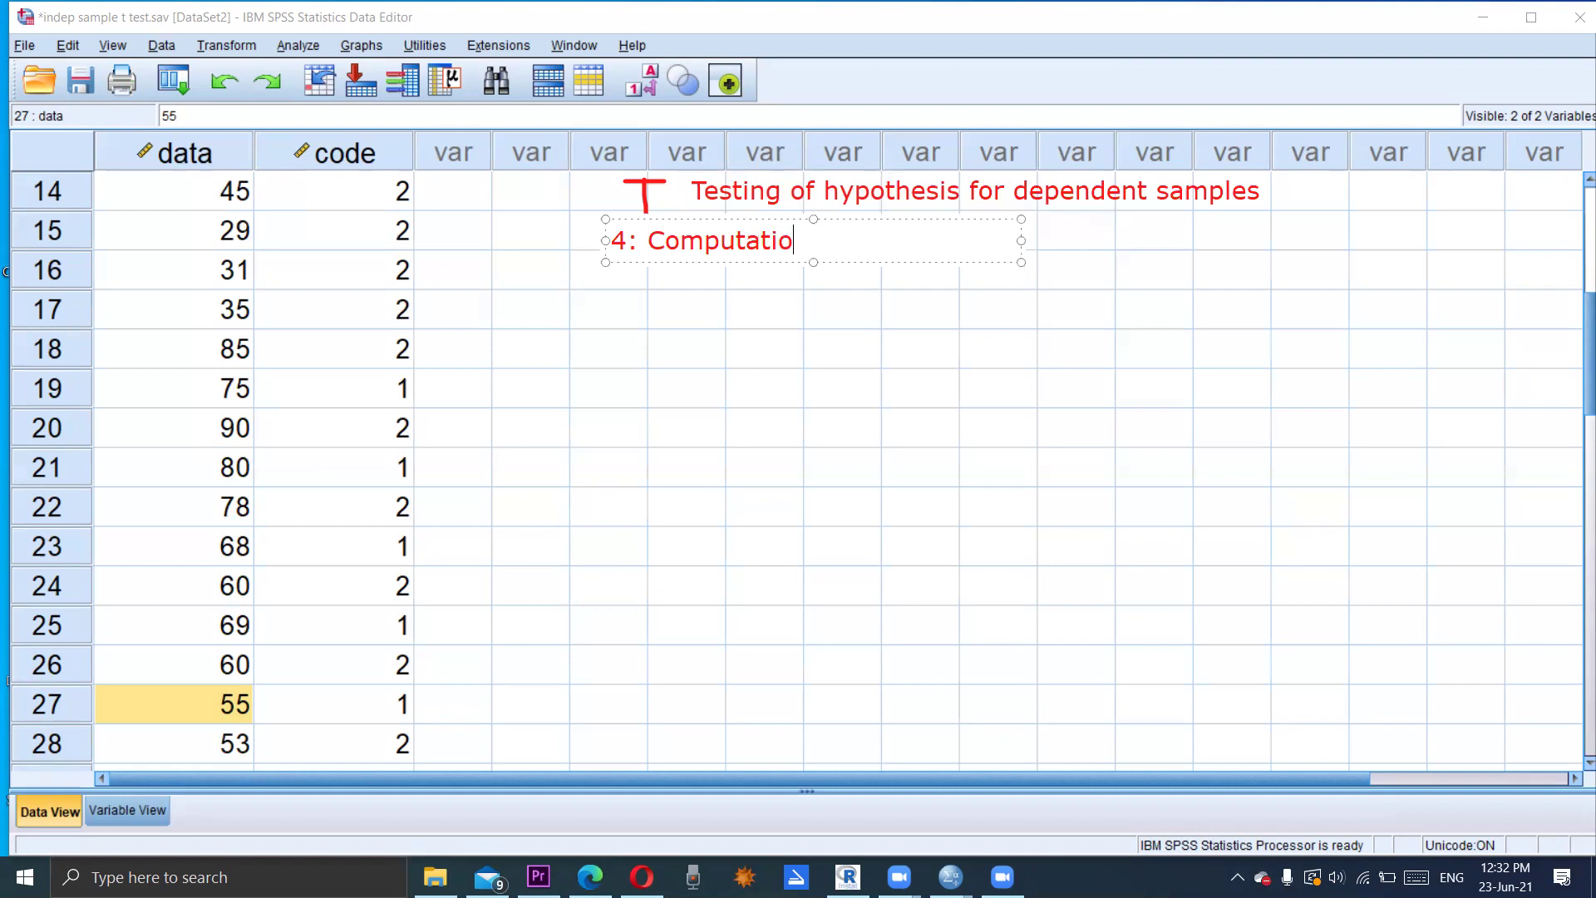
{"action": "type", "text": "n: ST"}
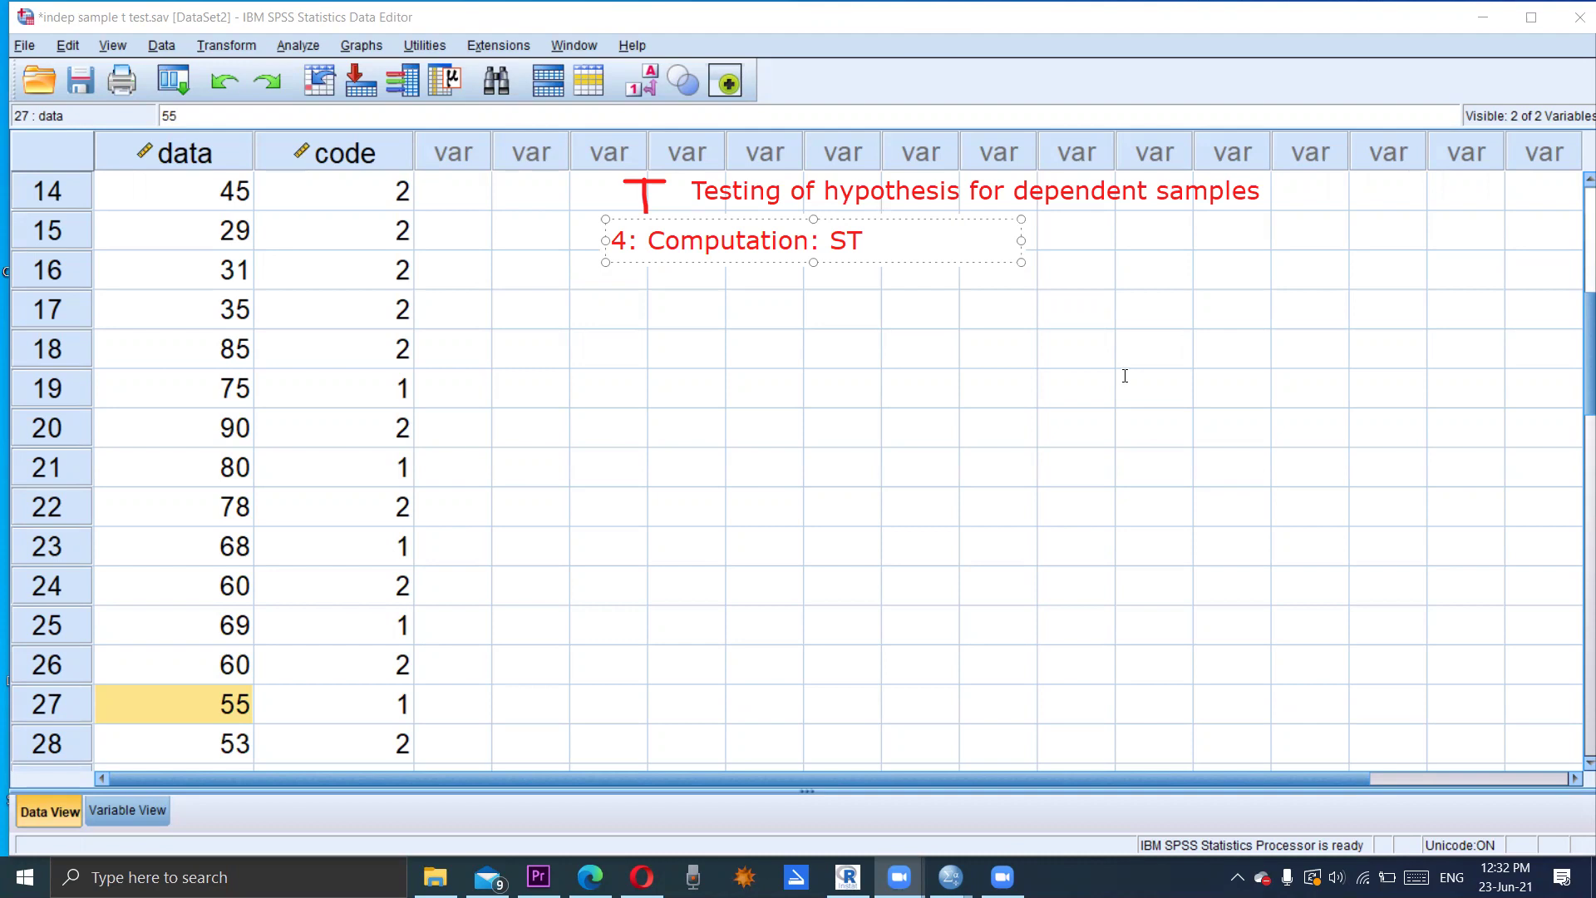
{"action": "left_click", "coordinate": [869, 236]}
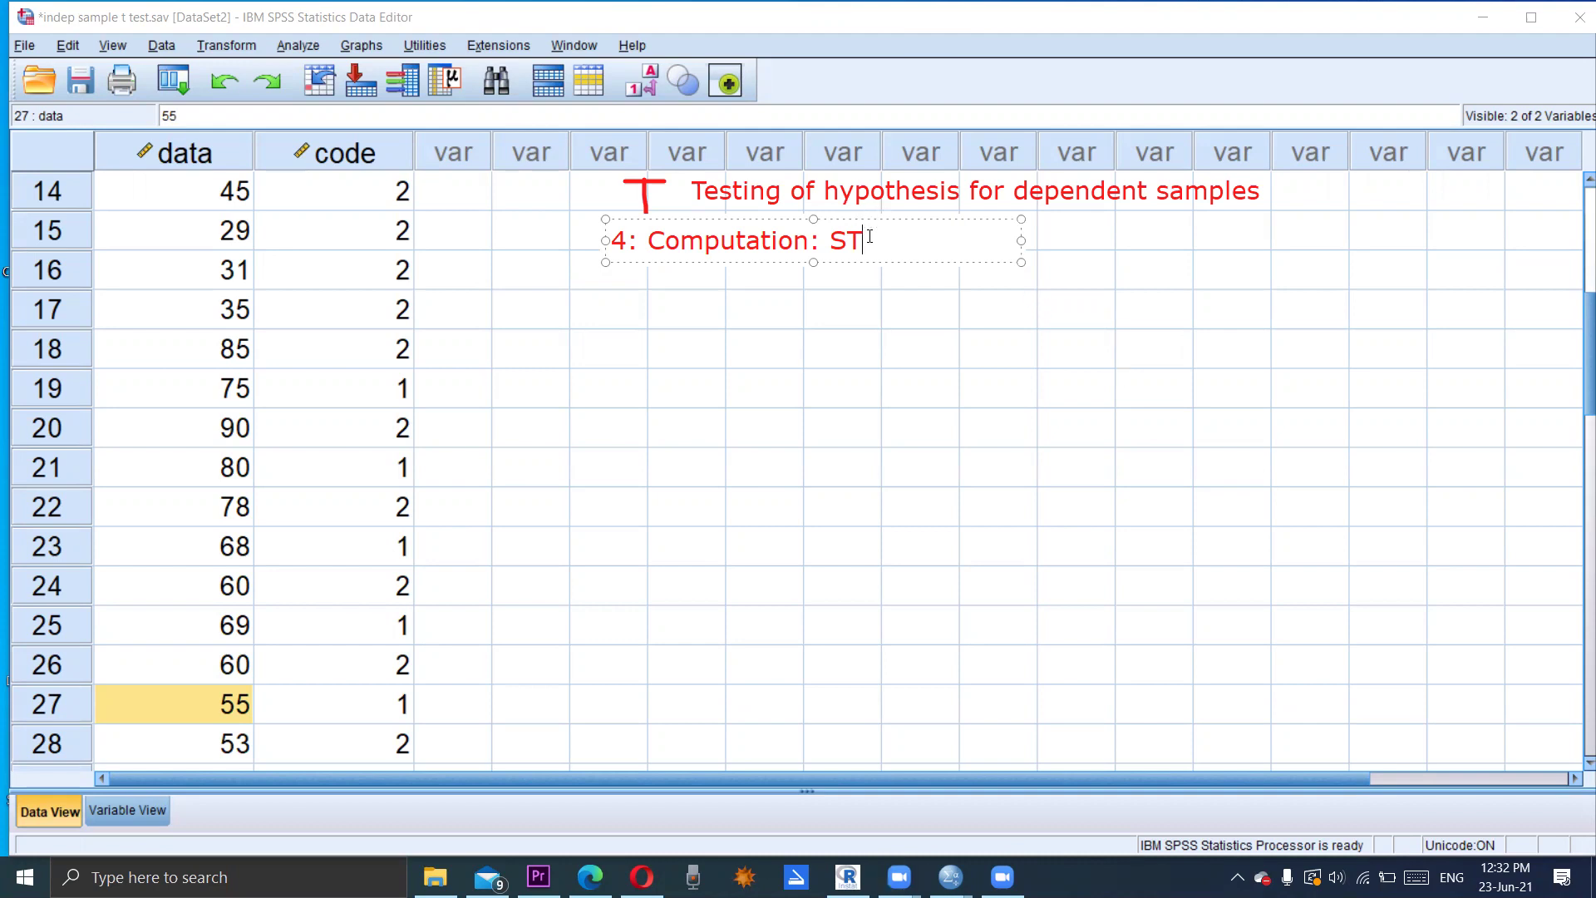
{"action": "type", "text": "EP I: Define "}
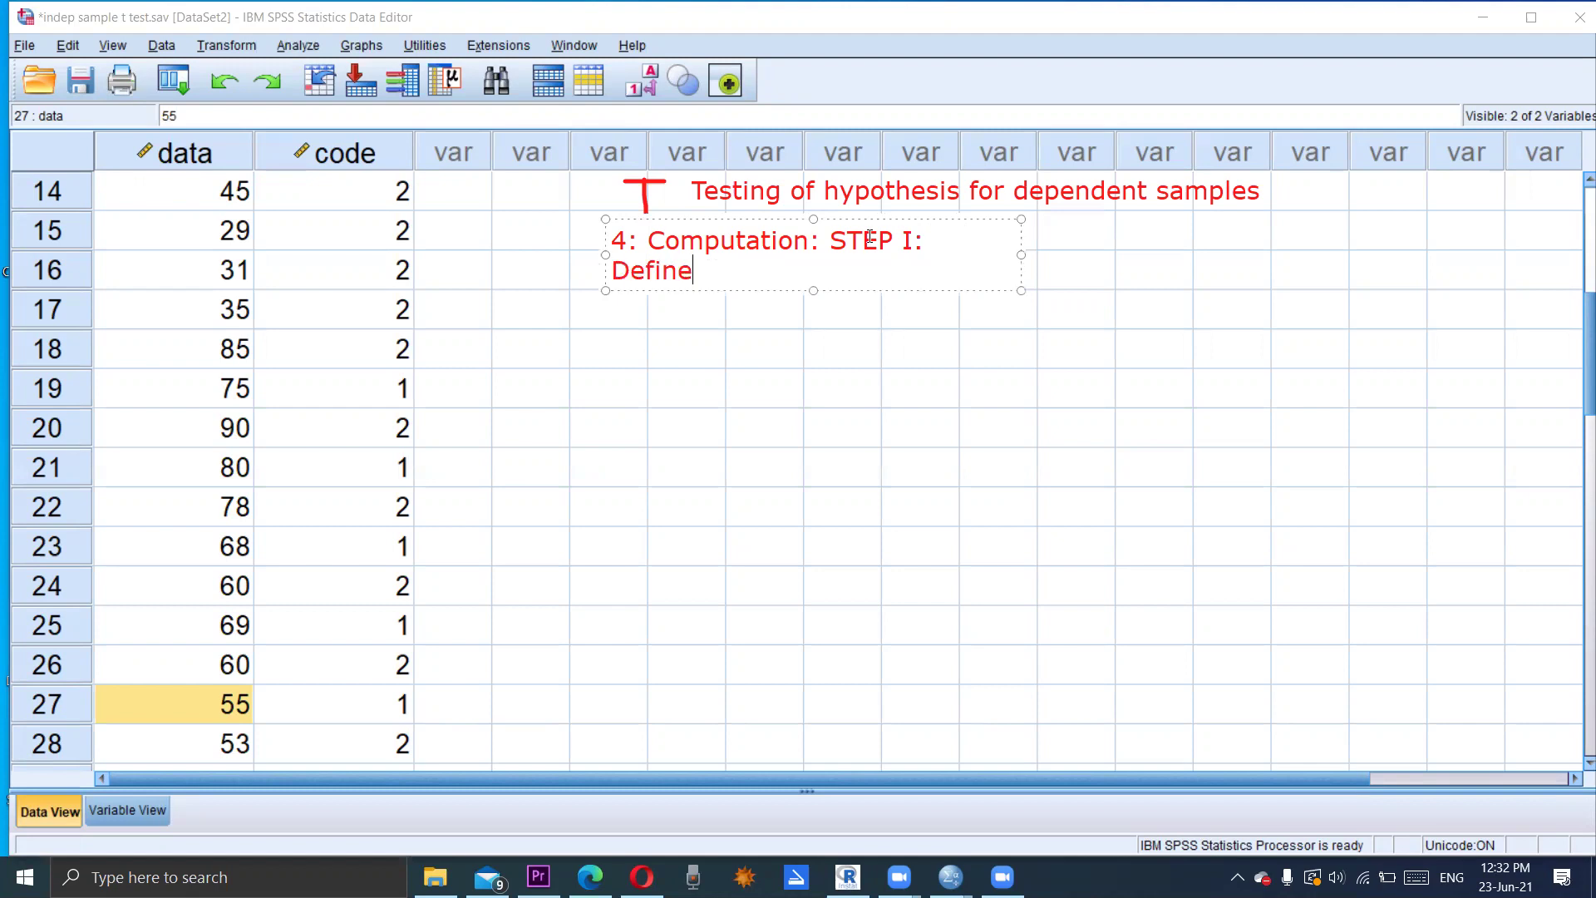
{"action": "type", "text": "two variables"}
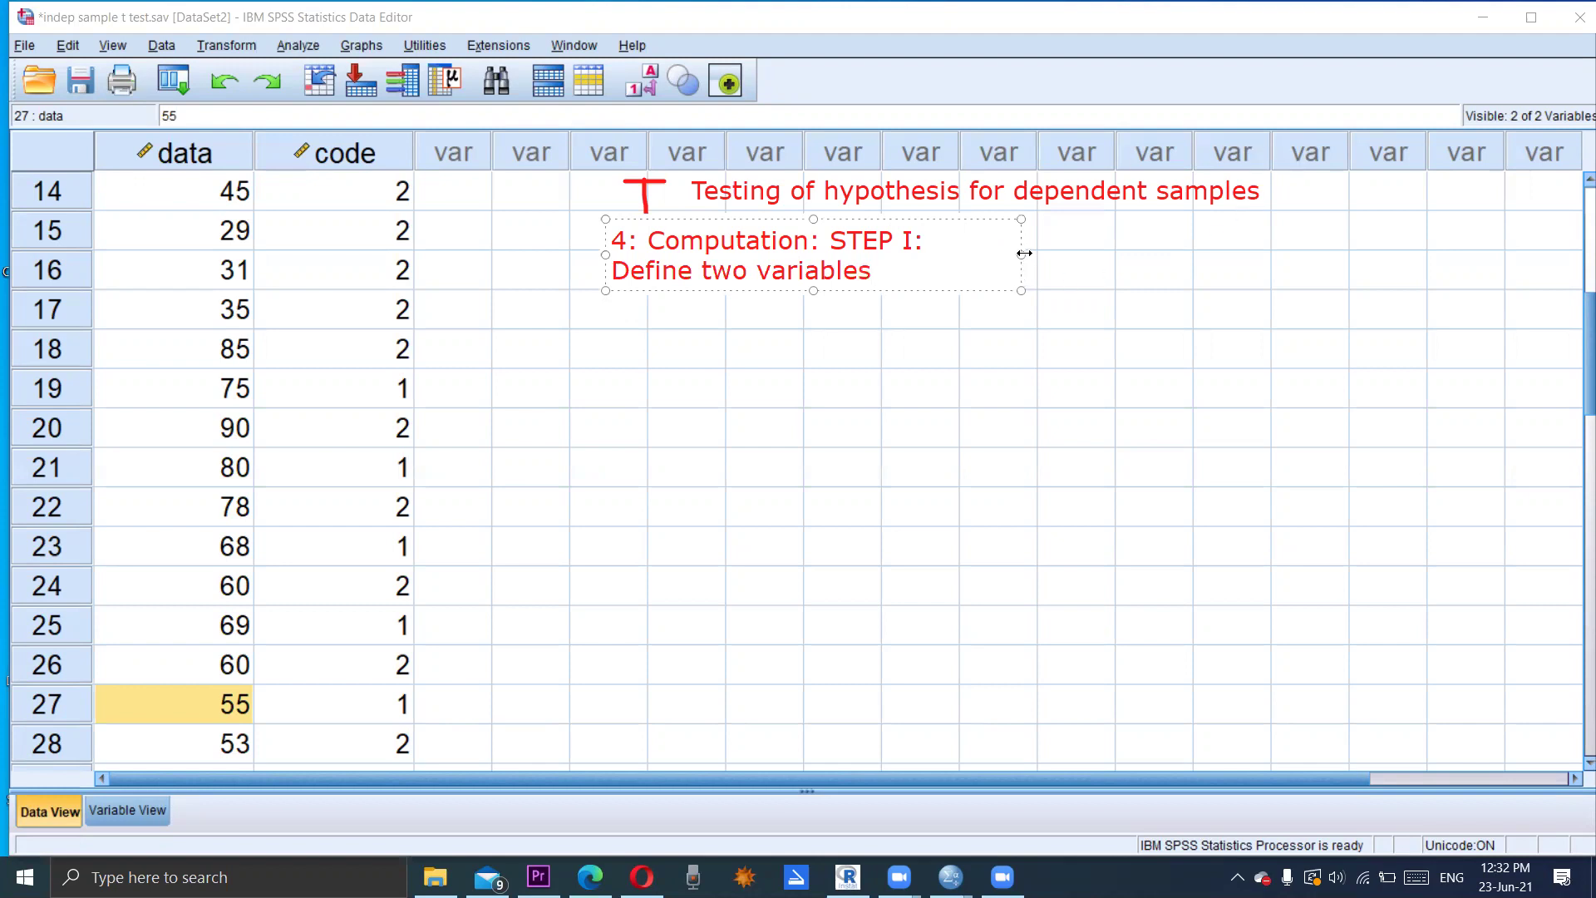
{"action": "type", "text": "(x1,x2)"}
{"action": "left_click_drag", "start_coordinate": [1019, 253], "coordinate": [1371, 250]}
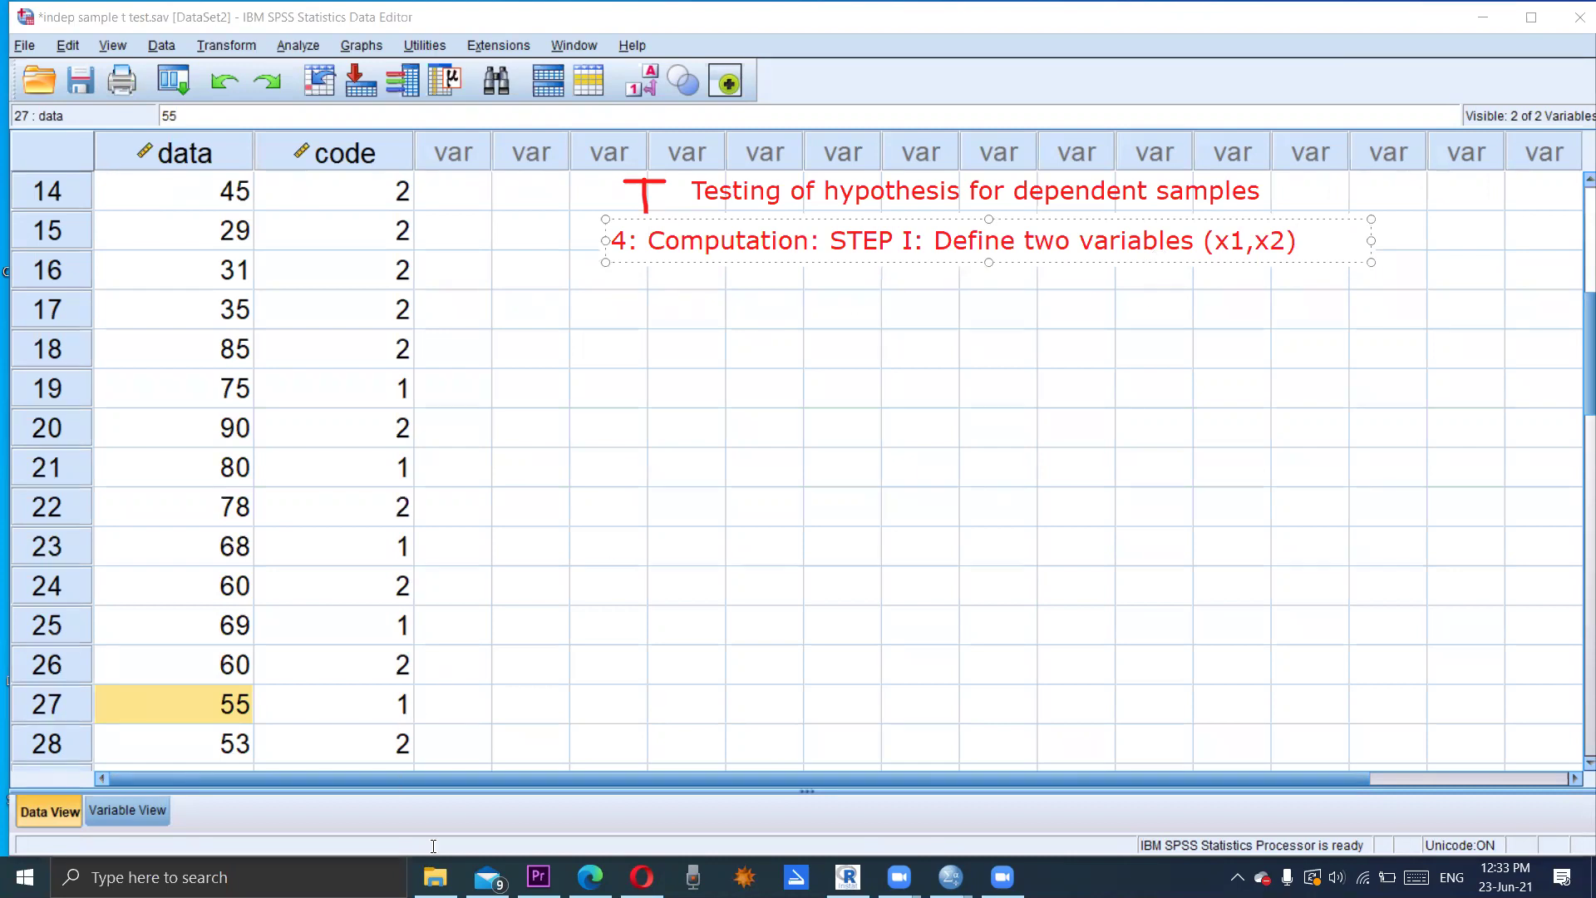
{"action": "key", "text": "Escape"}
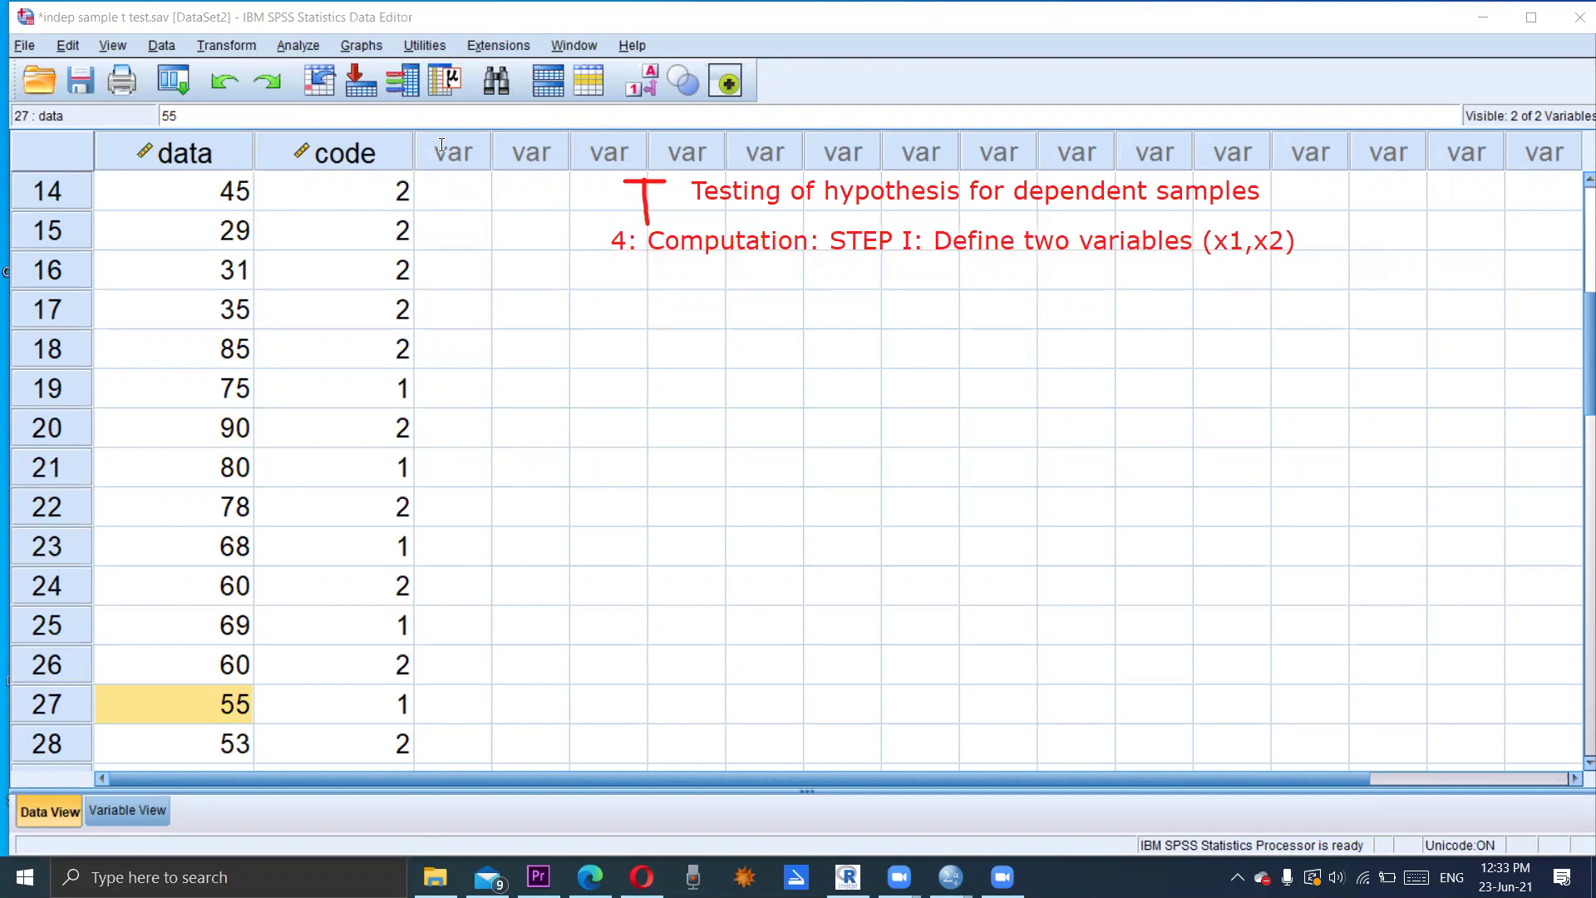
Step: Switch to File Explorer and look through the folders on Local Disk (F:)
{"action": "left_click", "coordinate": [590, 877]}
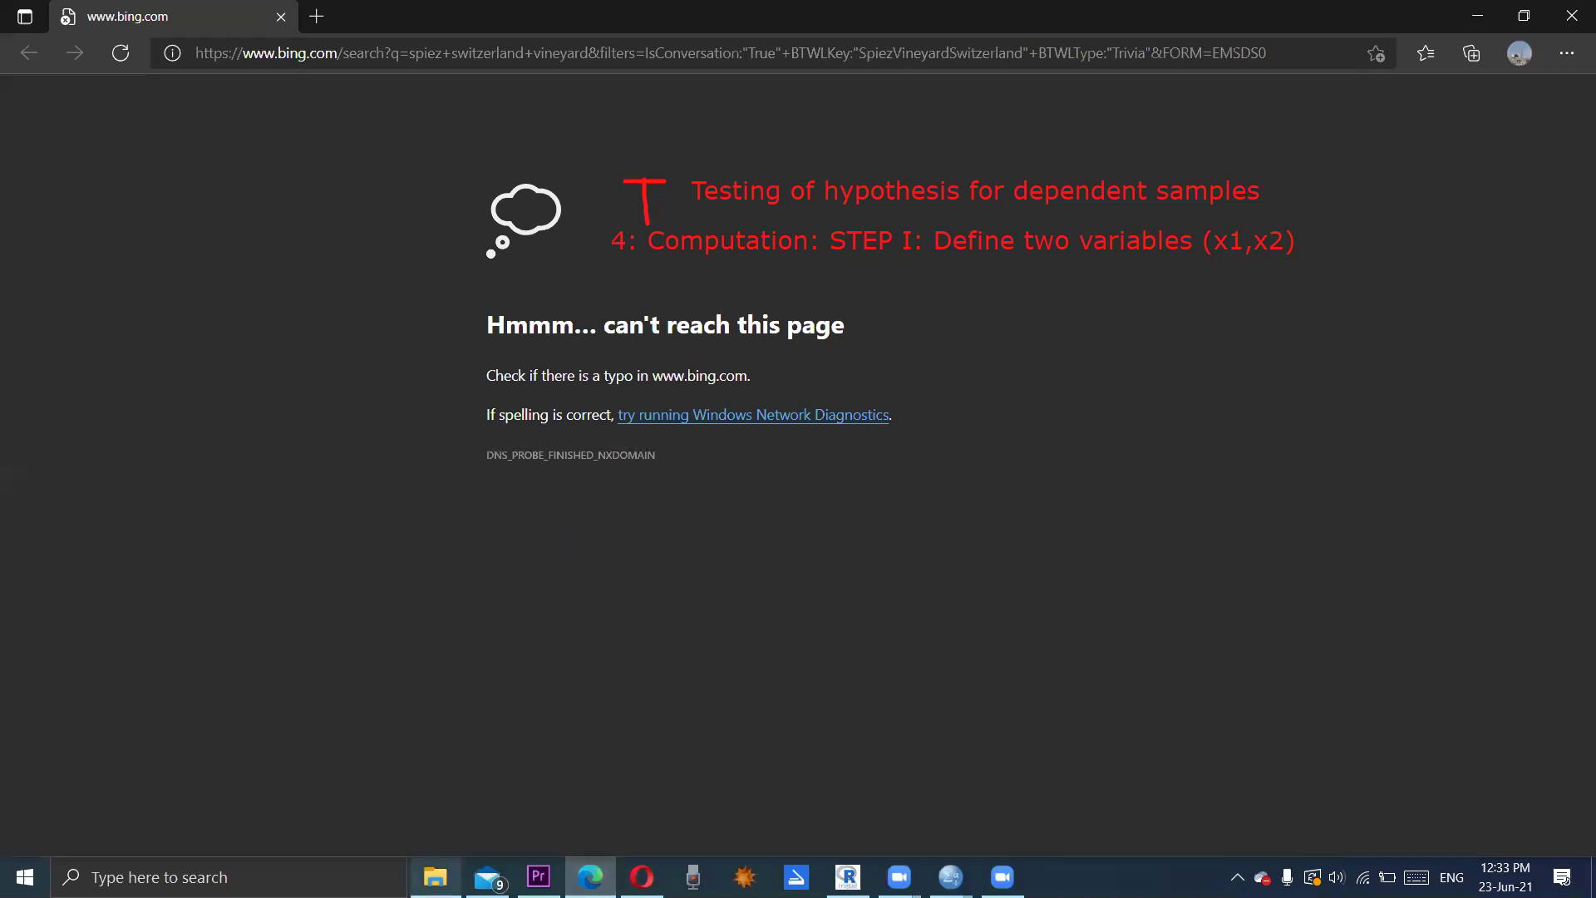
{"action": "left_click", "coordinate": [435, 877]}
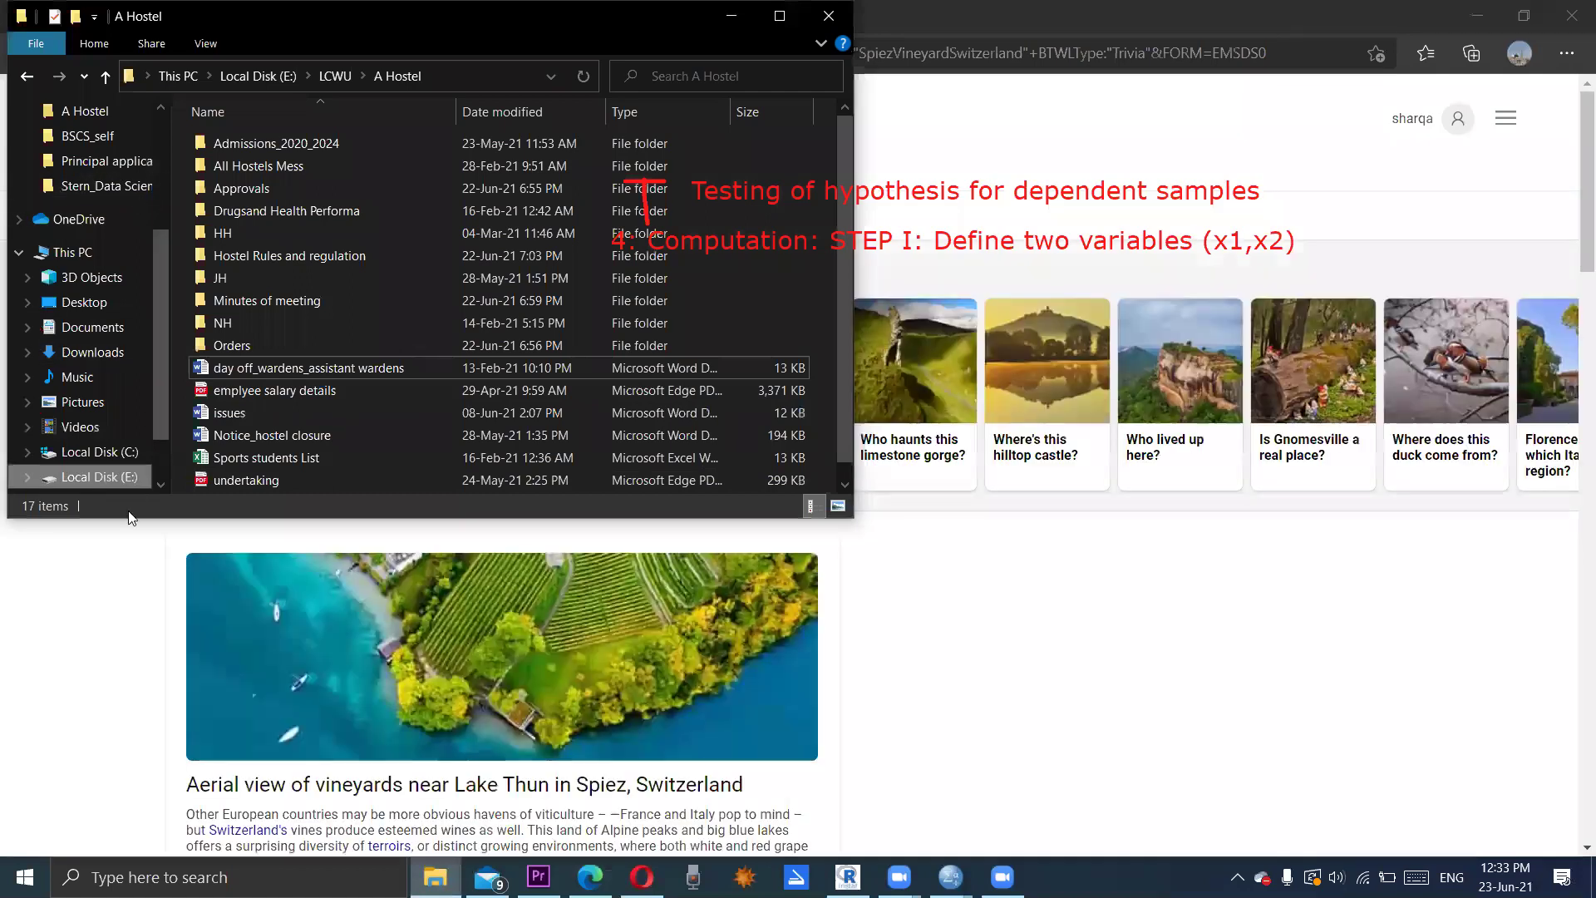
{"action": "scroll", "coordinate": [125, 449], "scroll_direction": "down", "scroll_amount": 1}
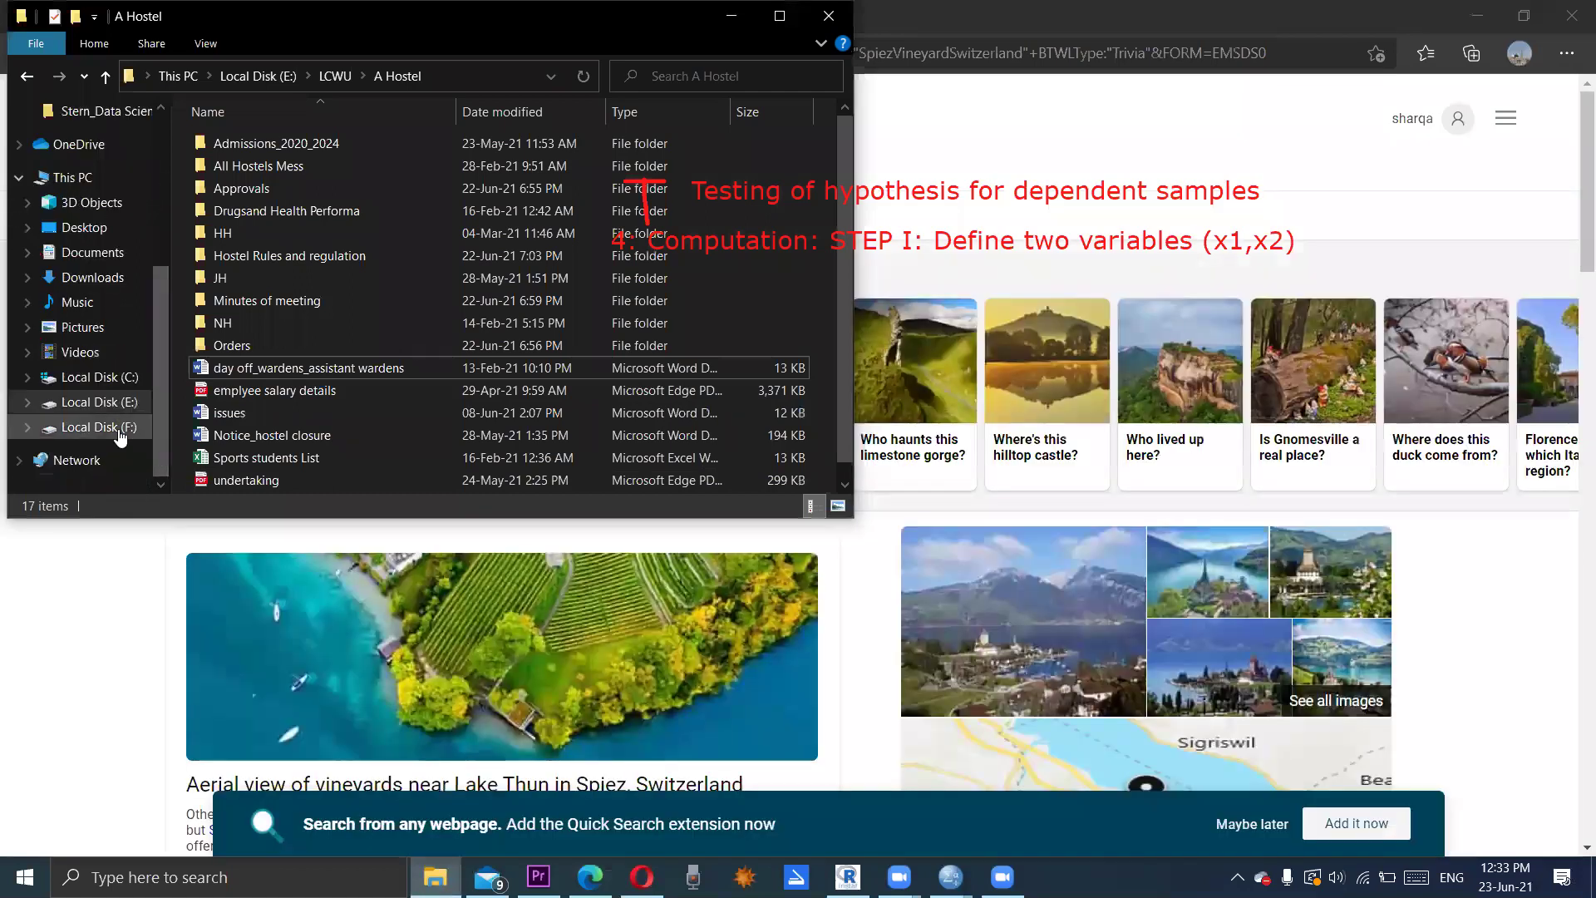
{"action": "left_click", "coordinate": [98, 427]}
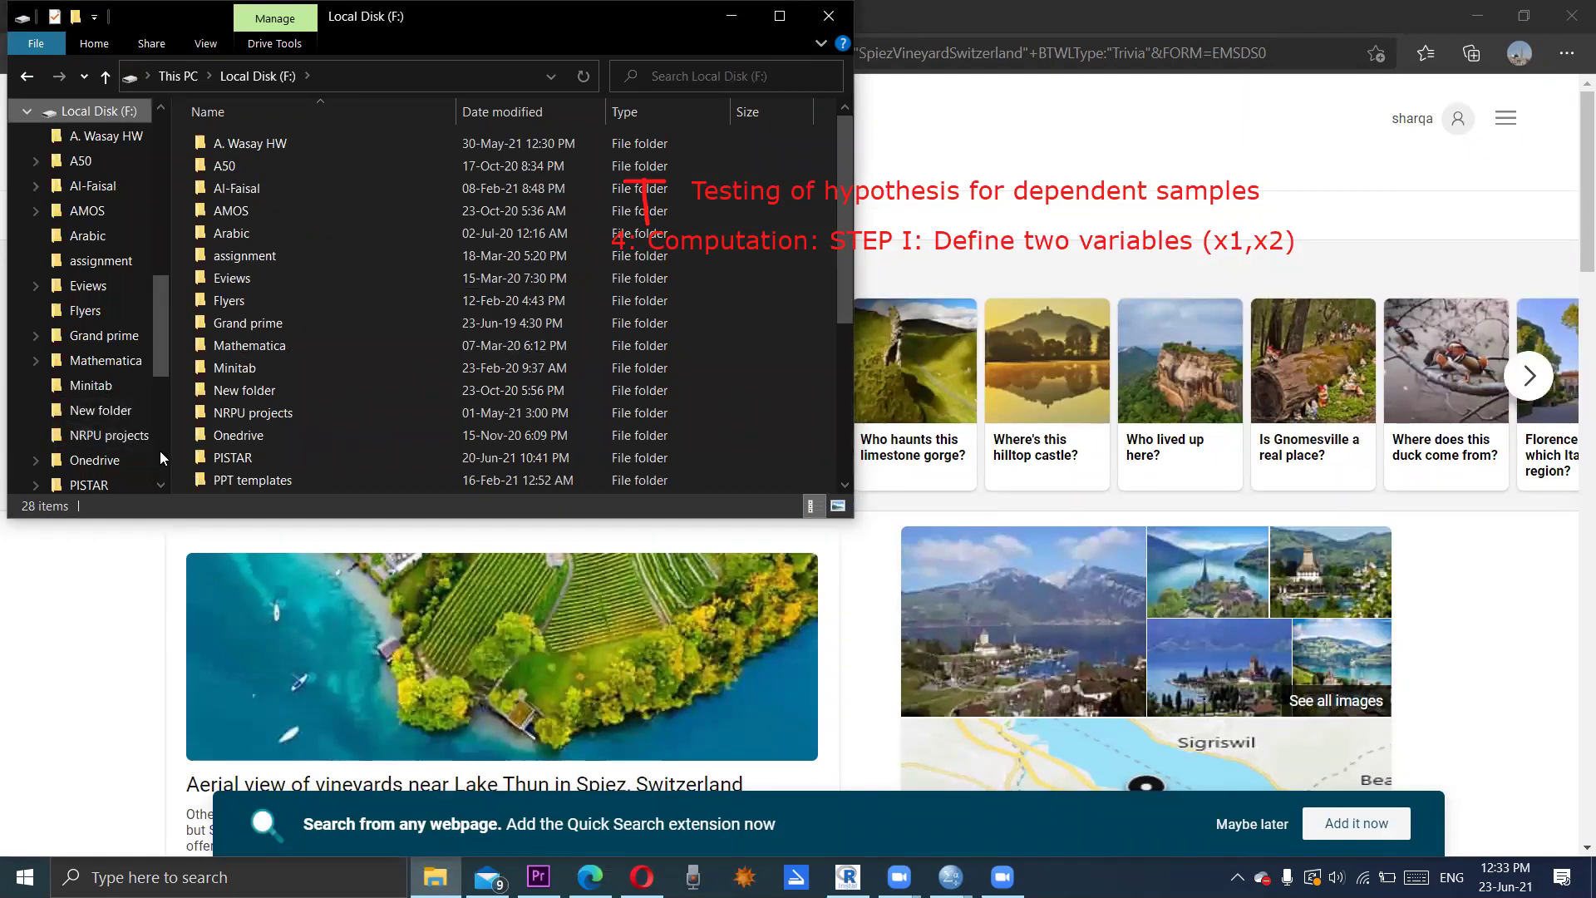
{"action": "left_click", "coordinate": [160, 451]}
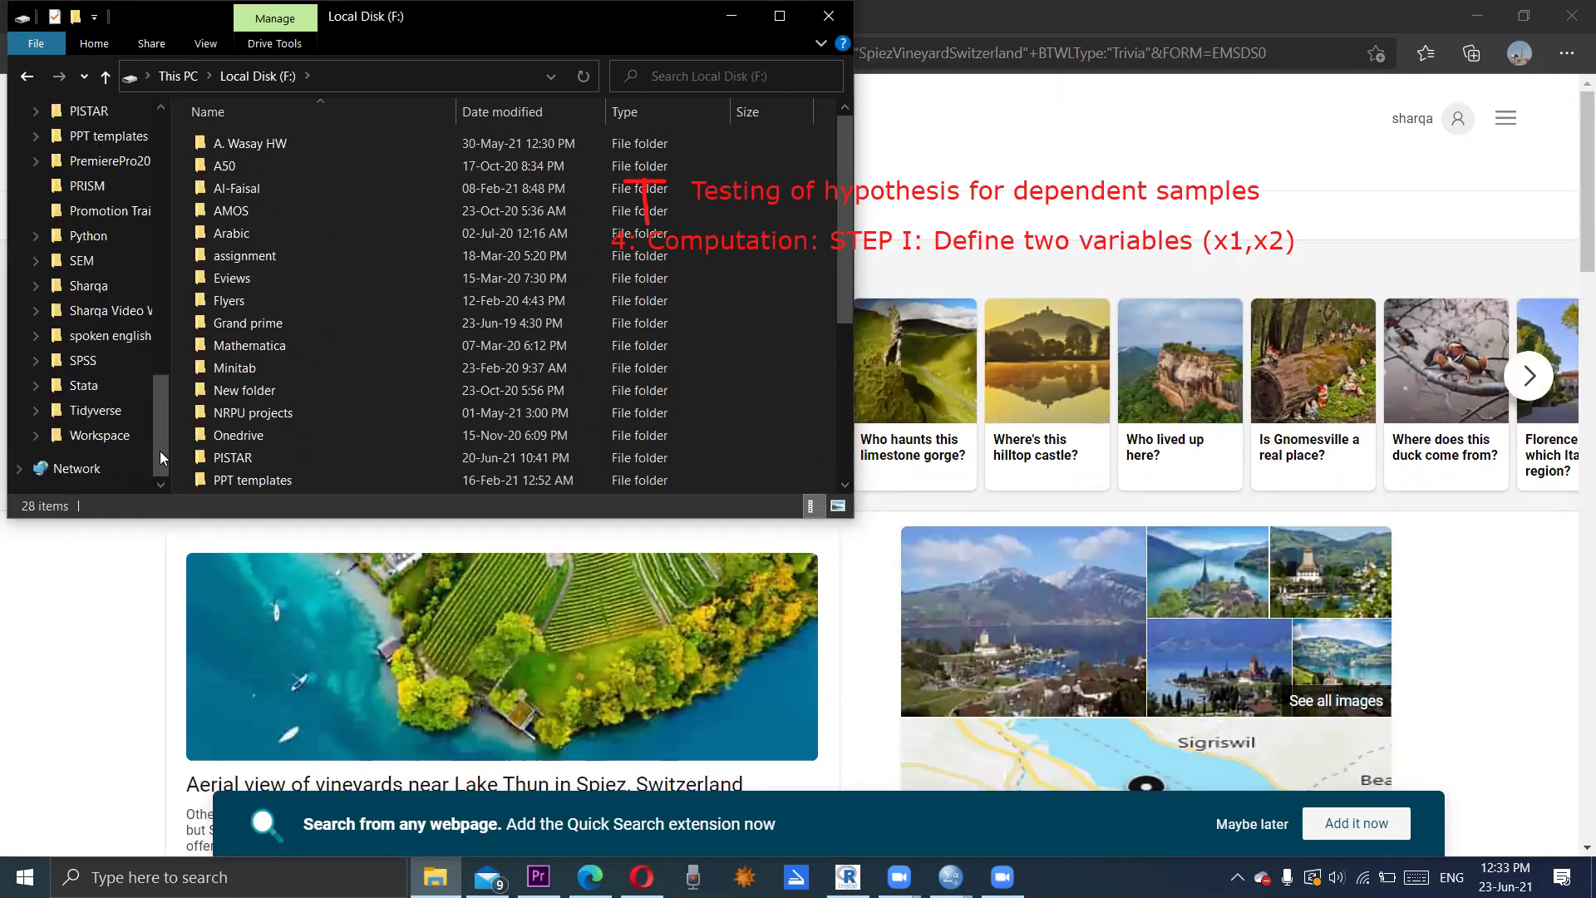
{"action": "left_click", "coordinate": [163, 241]}
{"action": "left_click", "coordinate": [162, 241]}
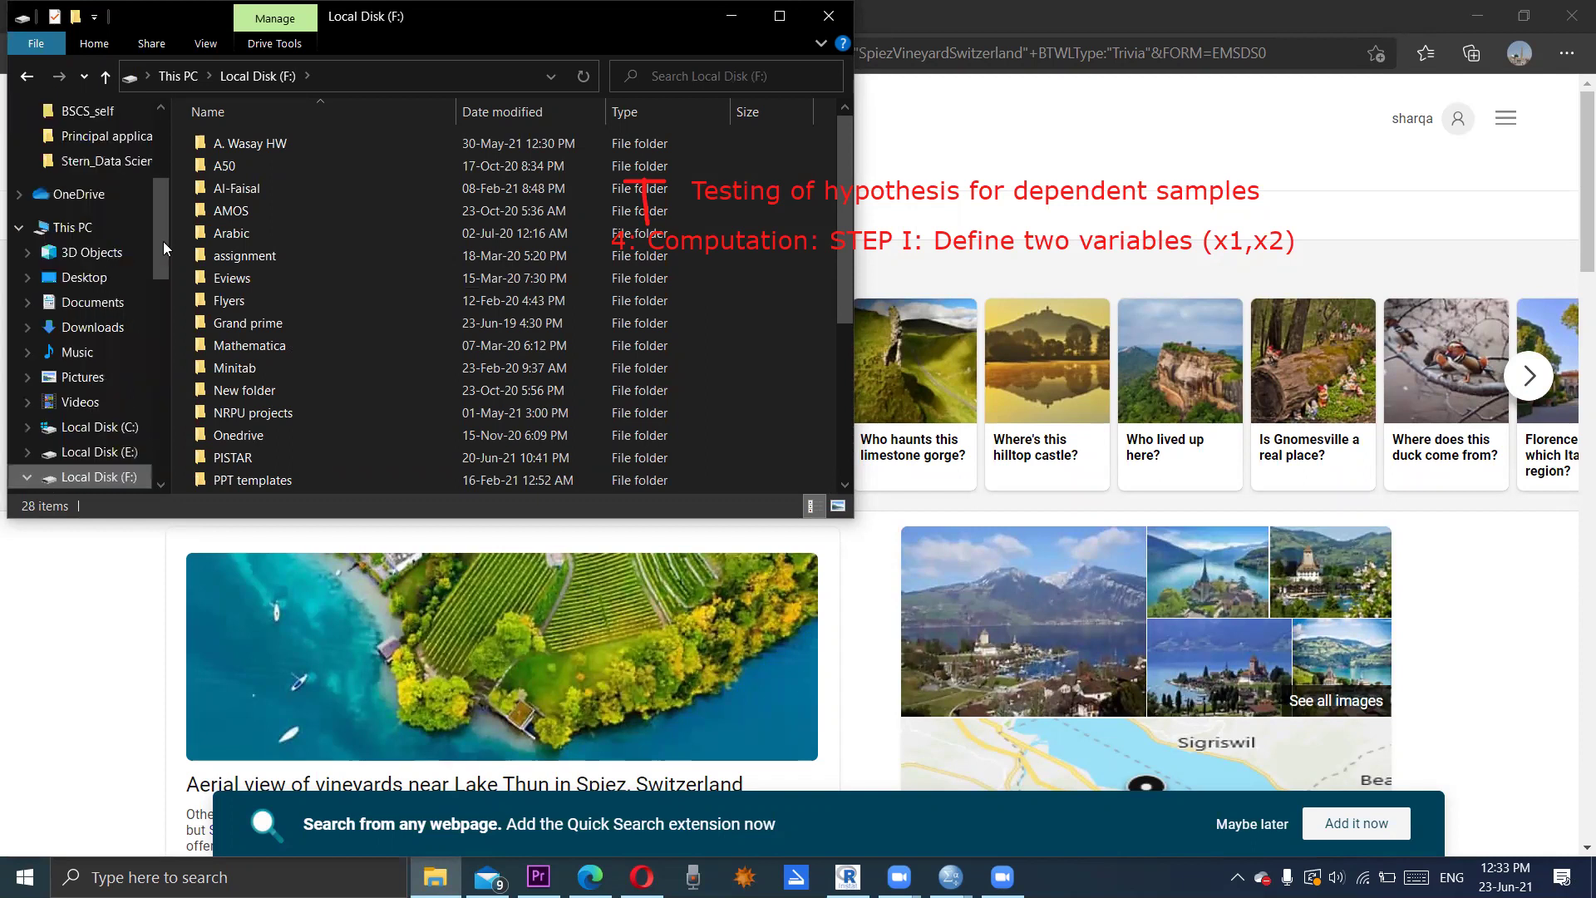
Step: Open the PART 2 statistics textbook PDF from the LCWU BOOKS folder on Local Disk (E:)
{"action": "left_click", "coordinate": [123, 453]}
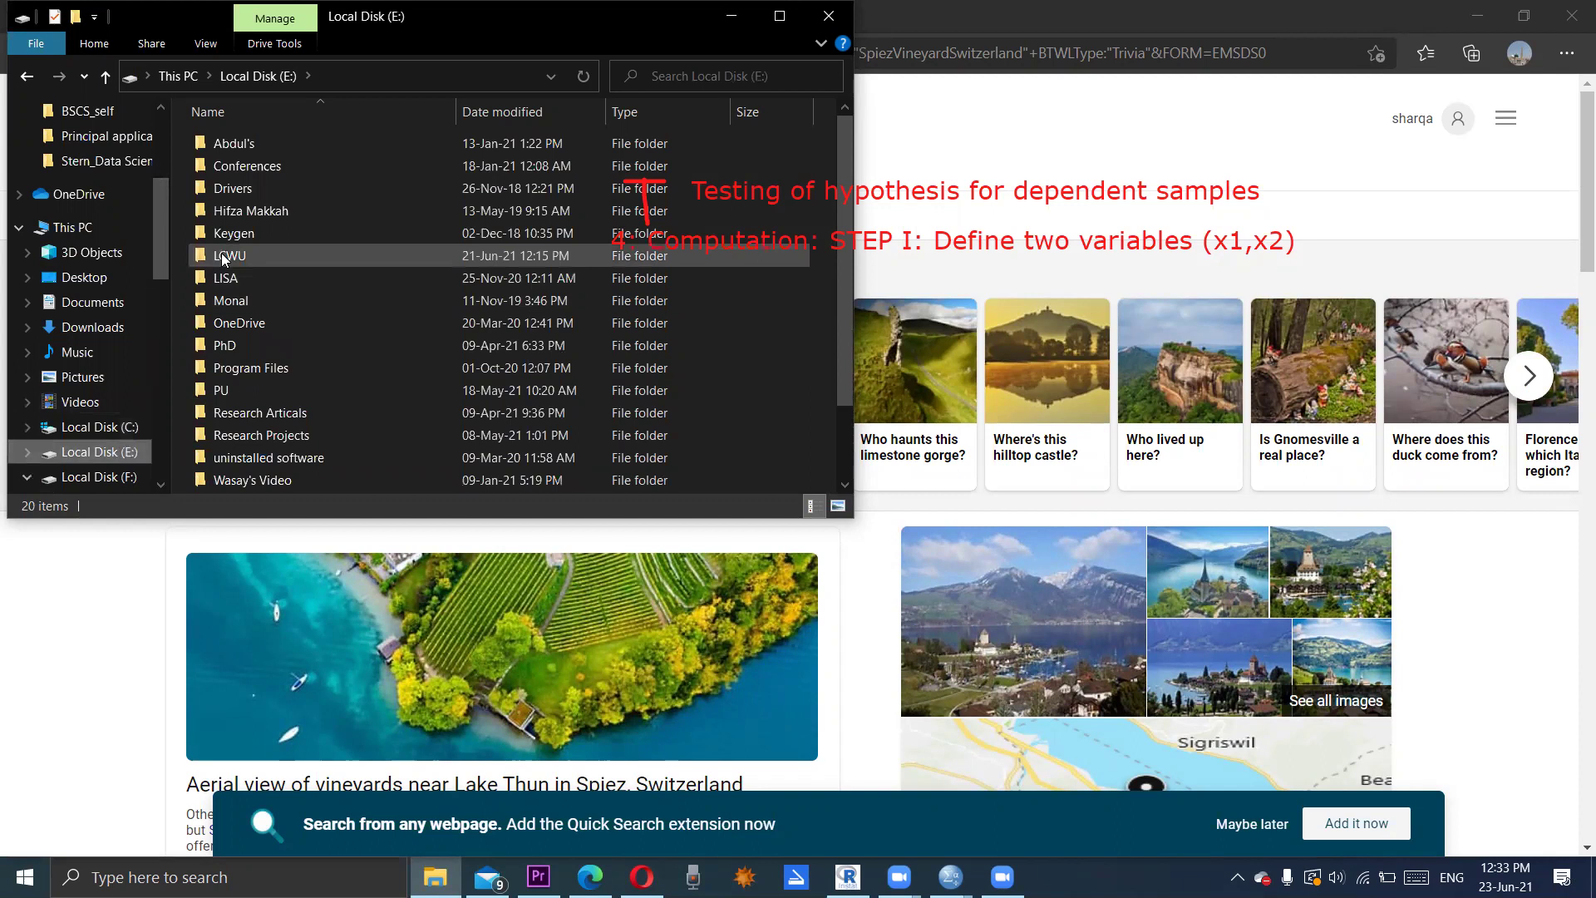
{"action": "double_click", "coordinate": [221, 254]}
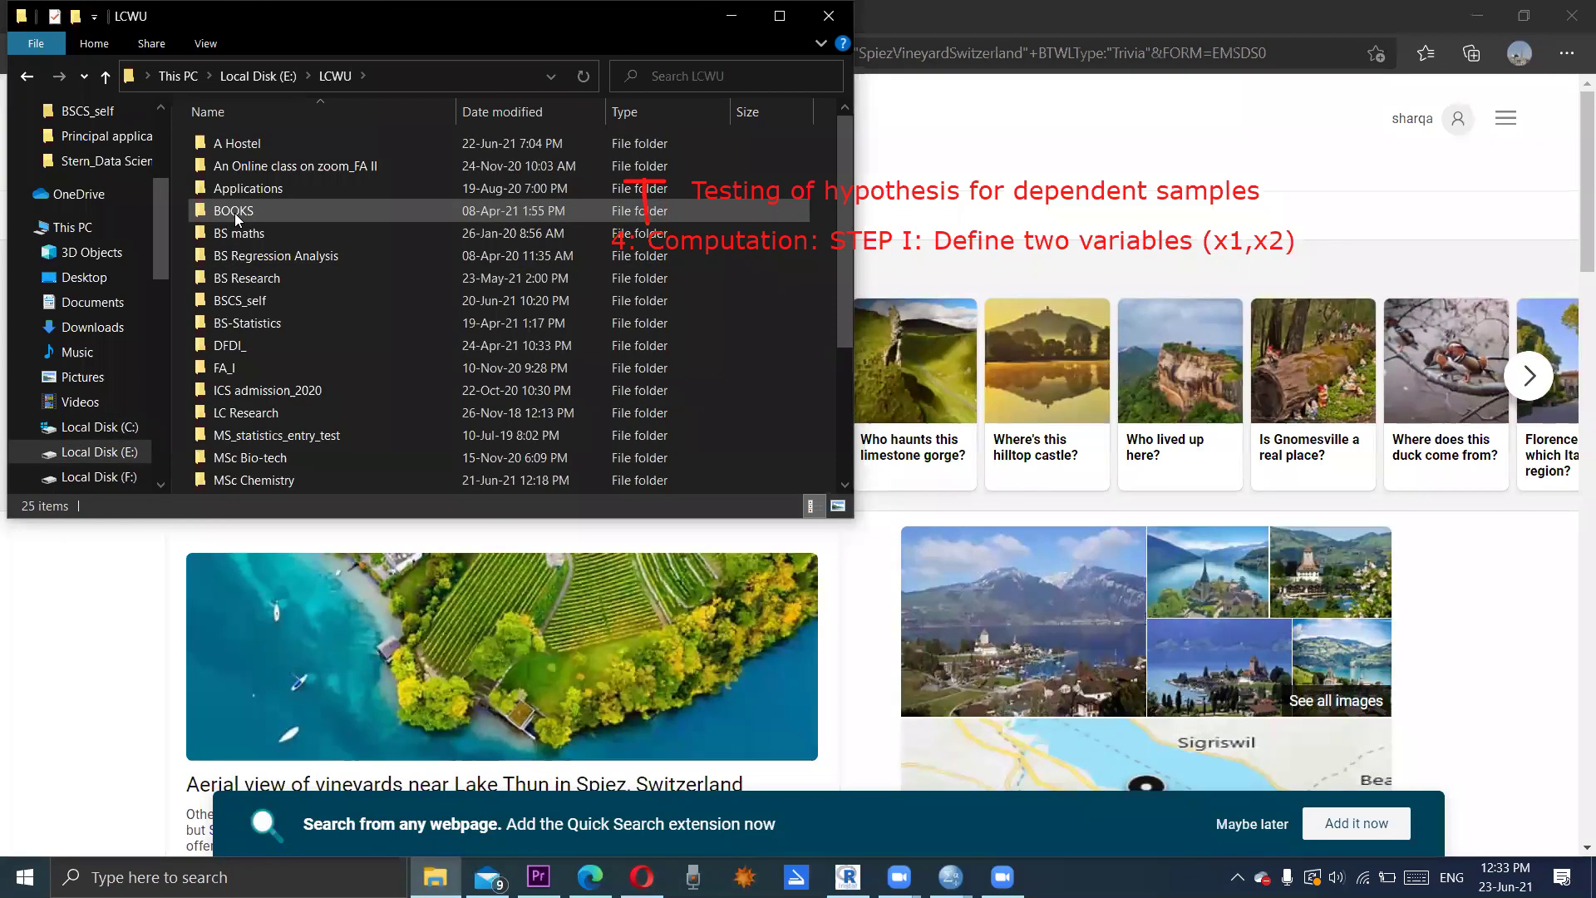
{"action": "double_click", "coordinate": [274, 211]}
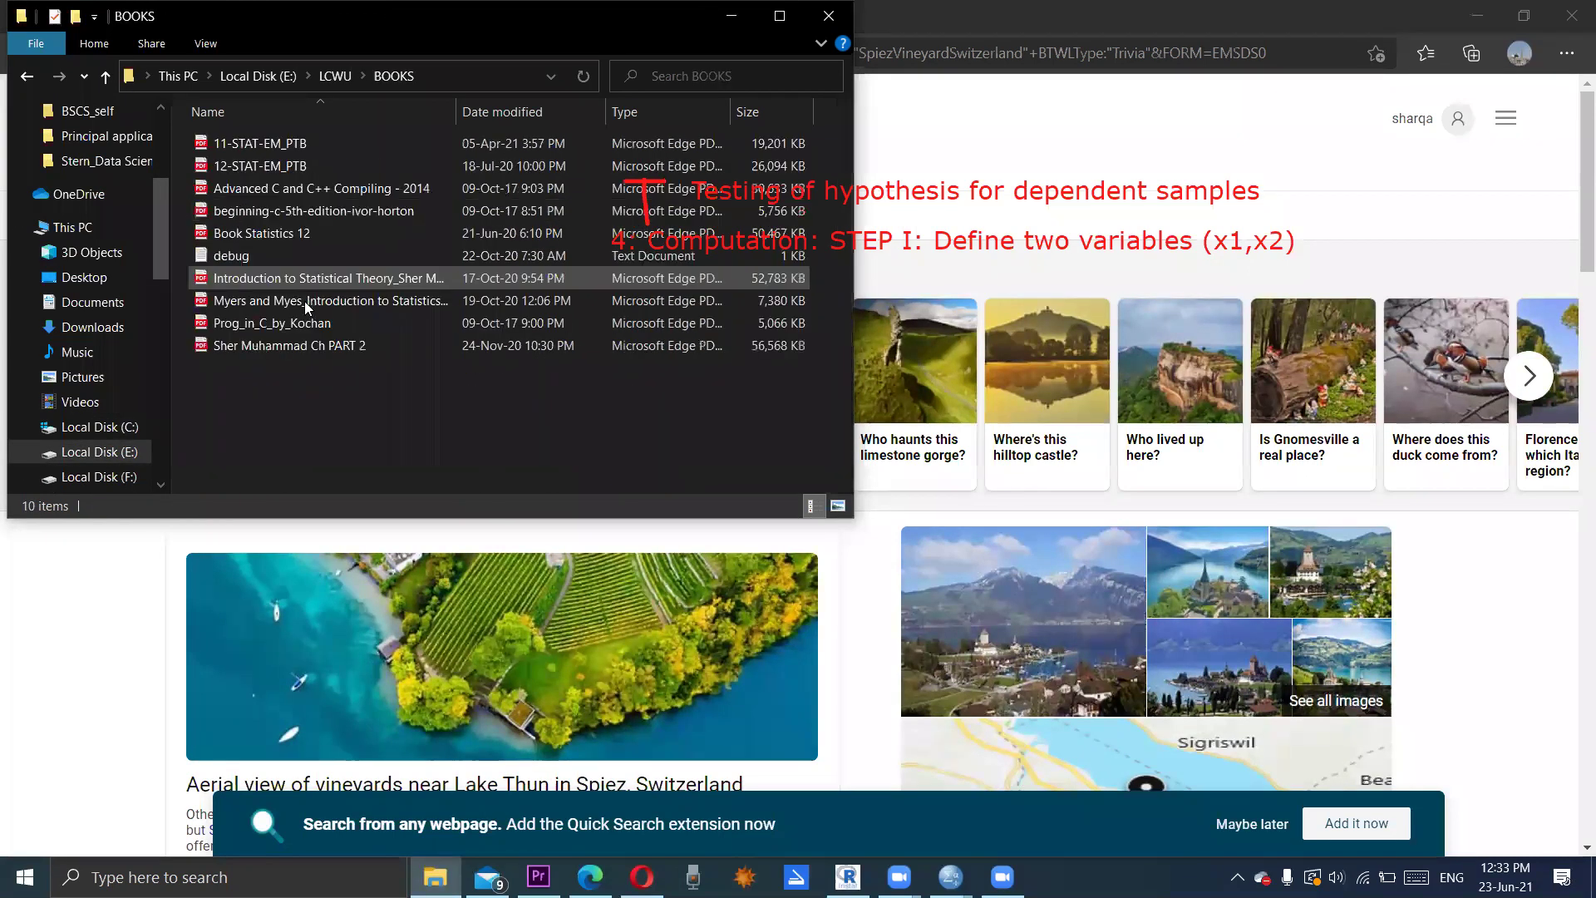
{"action": "left_click", "coordinate": [312, 344]}
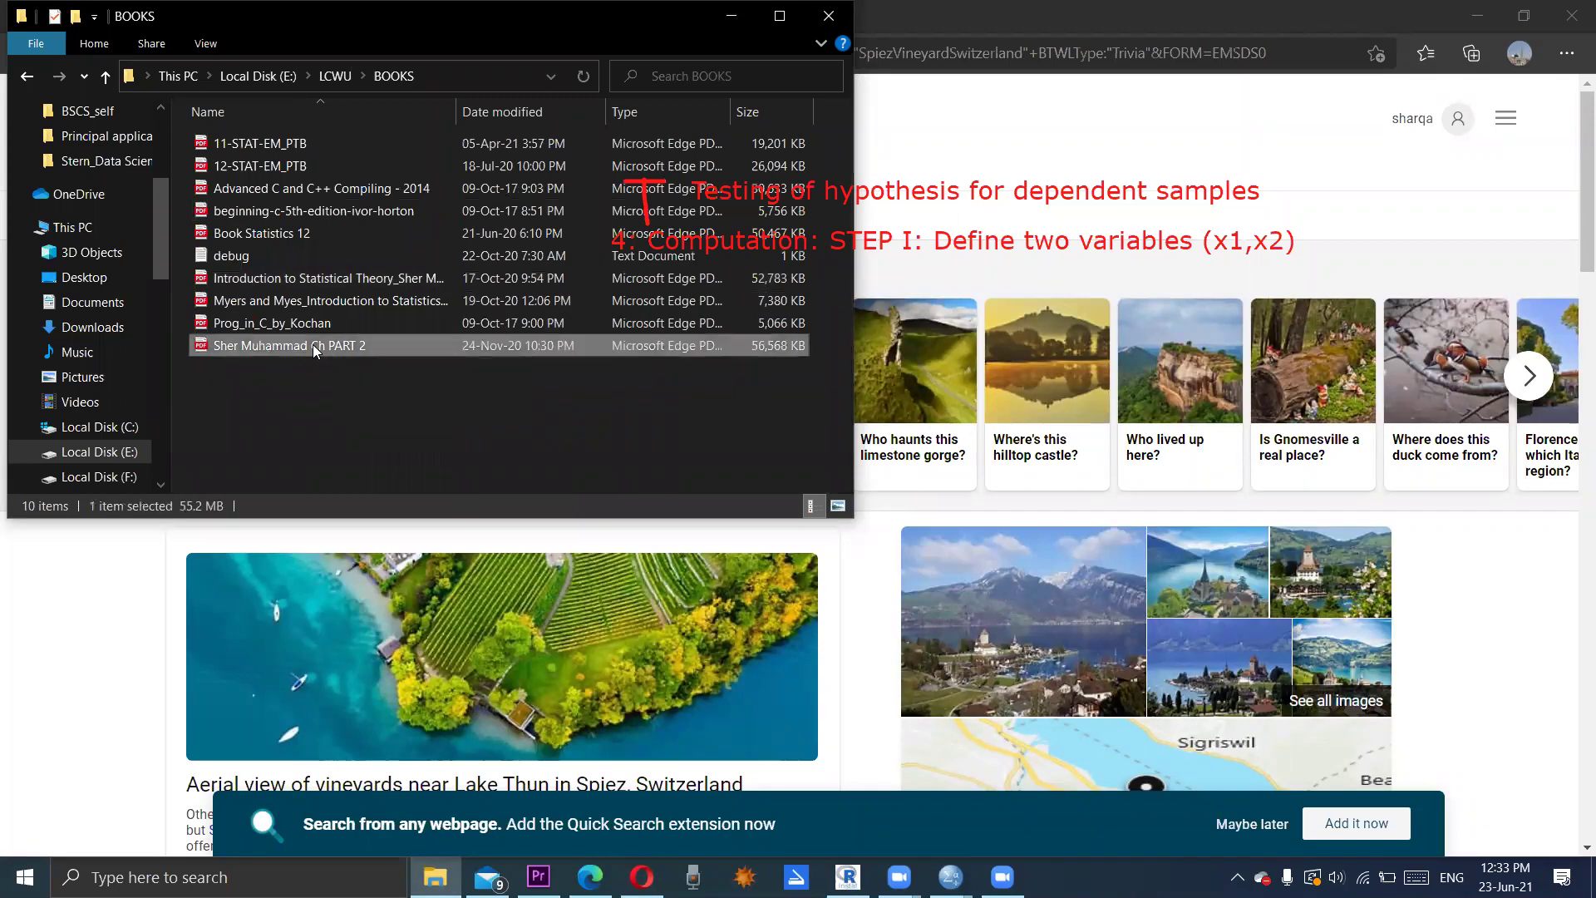
{"action": "double_click", "coordinate": [314, 350]}
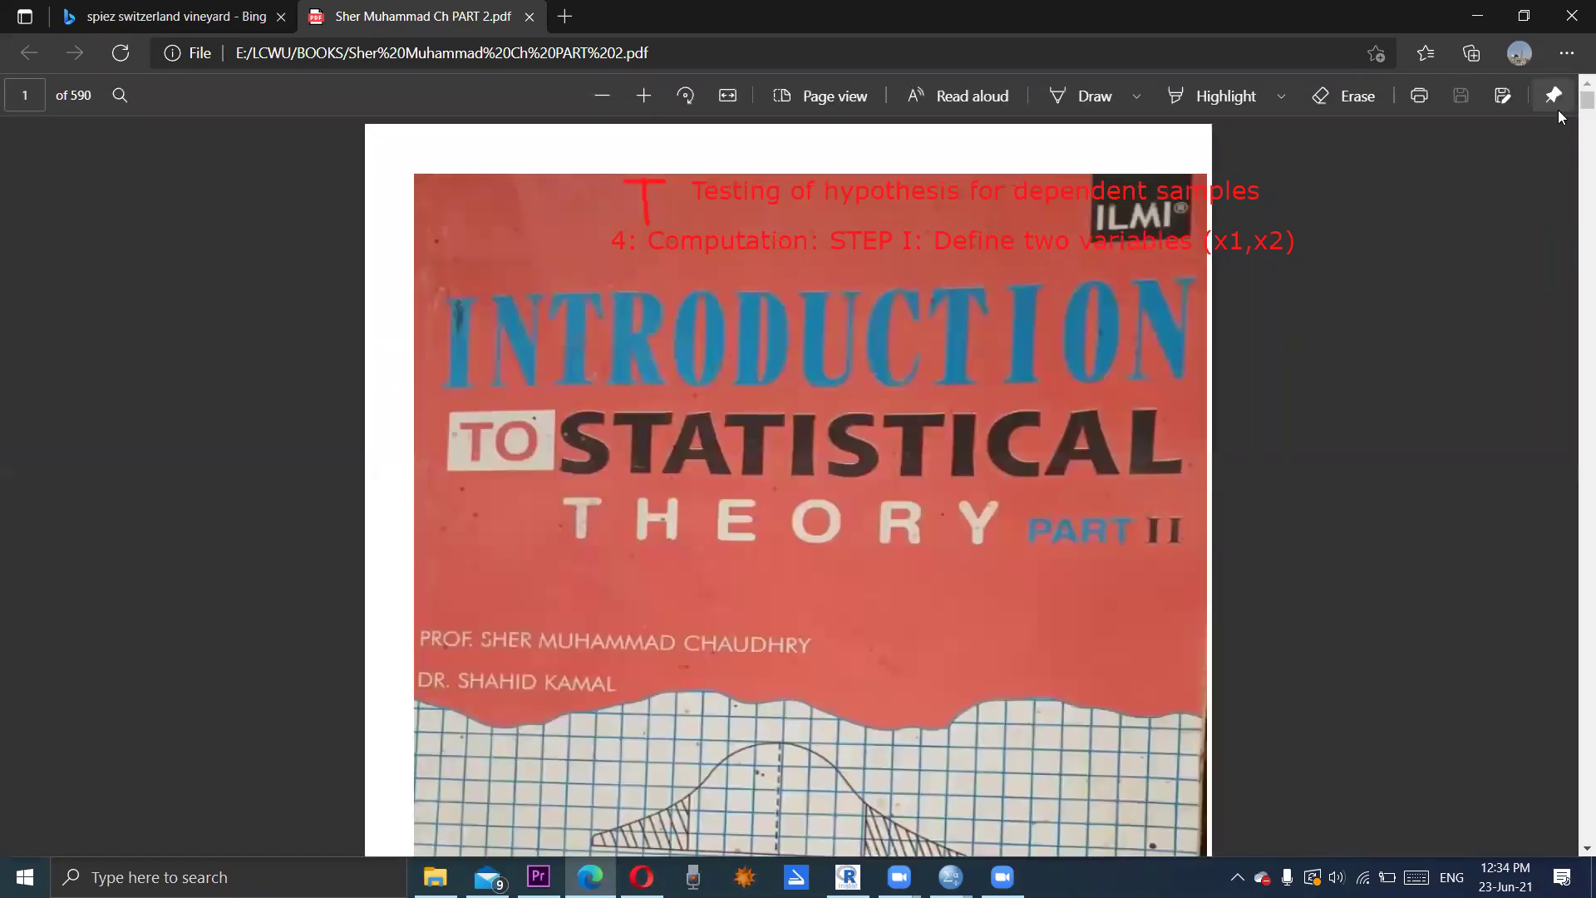
Step: Go to the textbook's hypothesis-testing chapter and skim its opening sections on test statistics, Type I and II errors and significance level
{"action": "left_click_drag", "start_coordinate": [1572, 106], "coordinate": [1573, 247]}
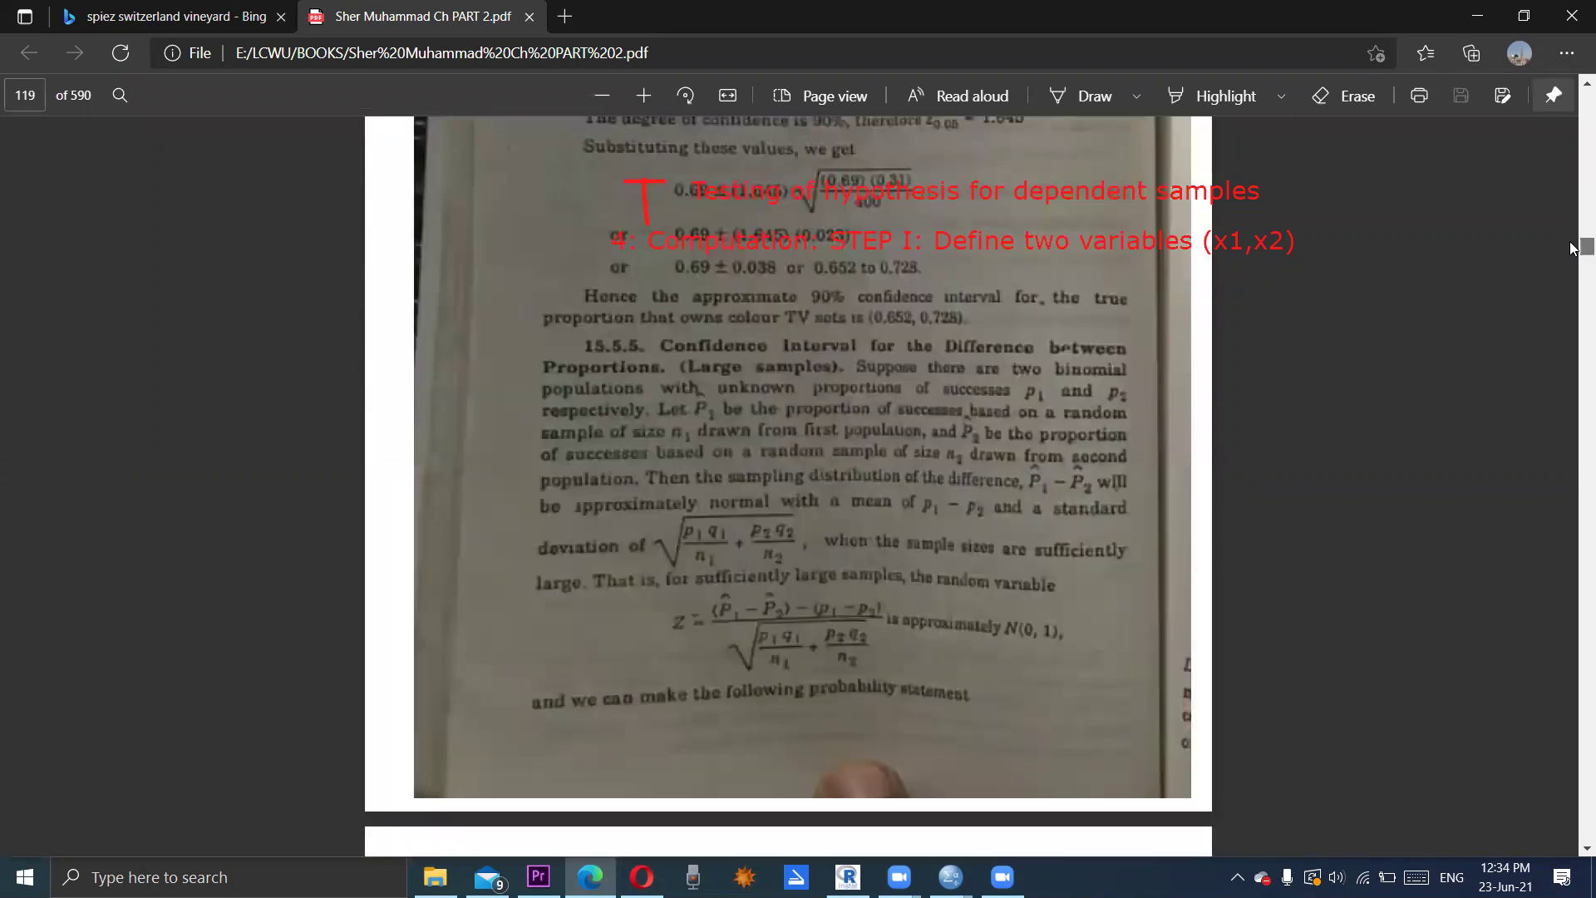
{"action": "scroll", "coordinate": [1572, 248], "scroll_direction": "down", "scroll_amount": 10}
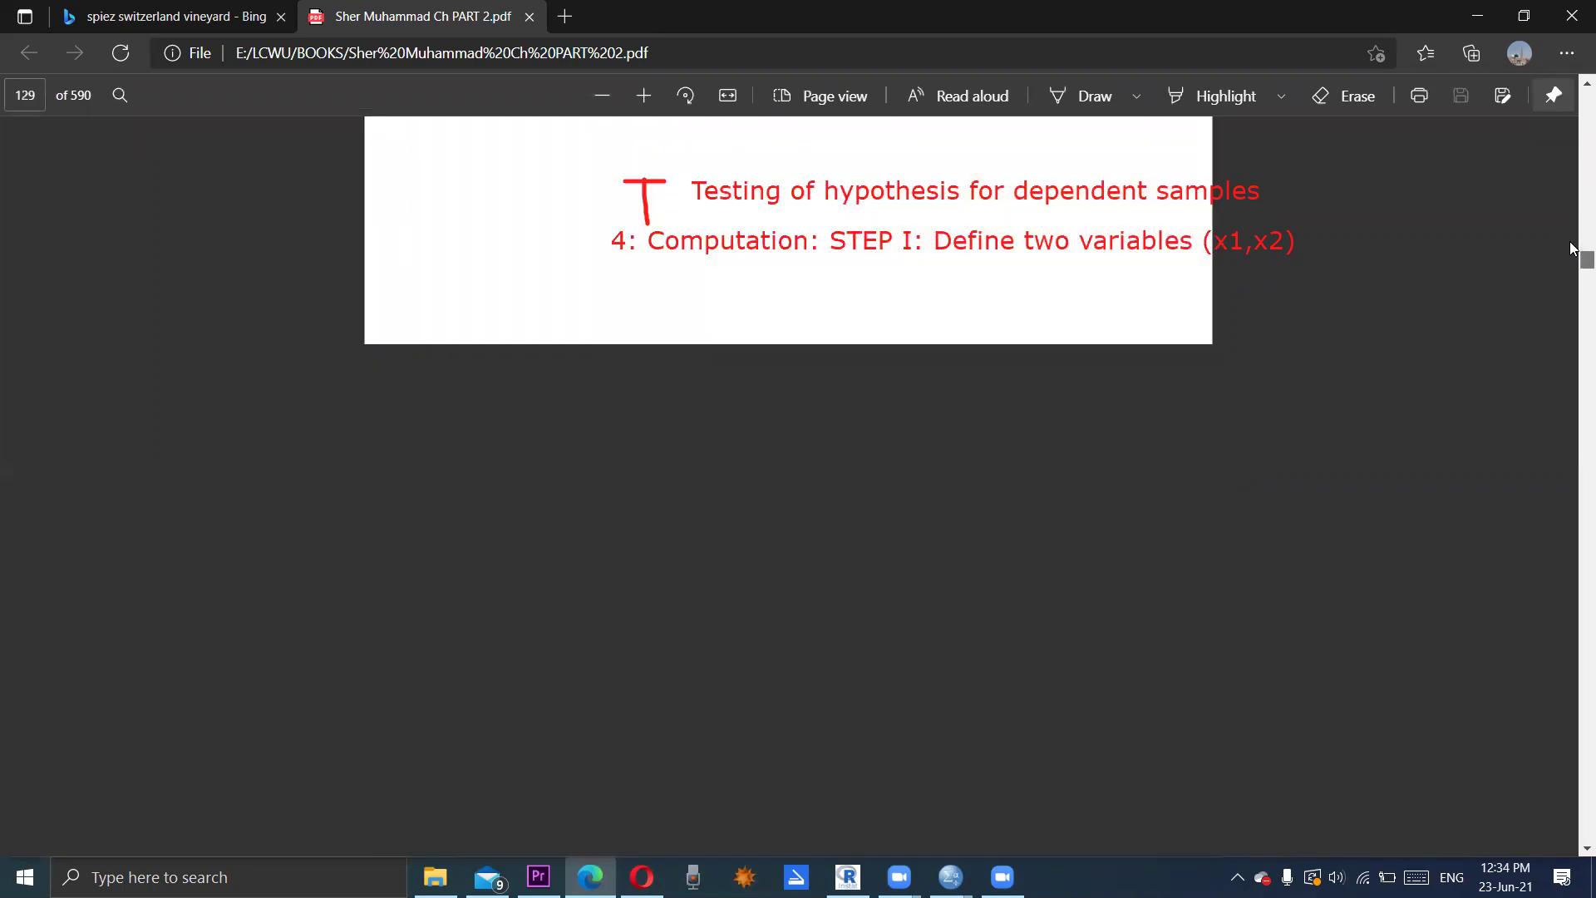
{"action": "scroll", "coordinate": [1573, 247], "scroll_direction": "down", "scroll_amount": 6}
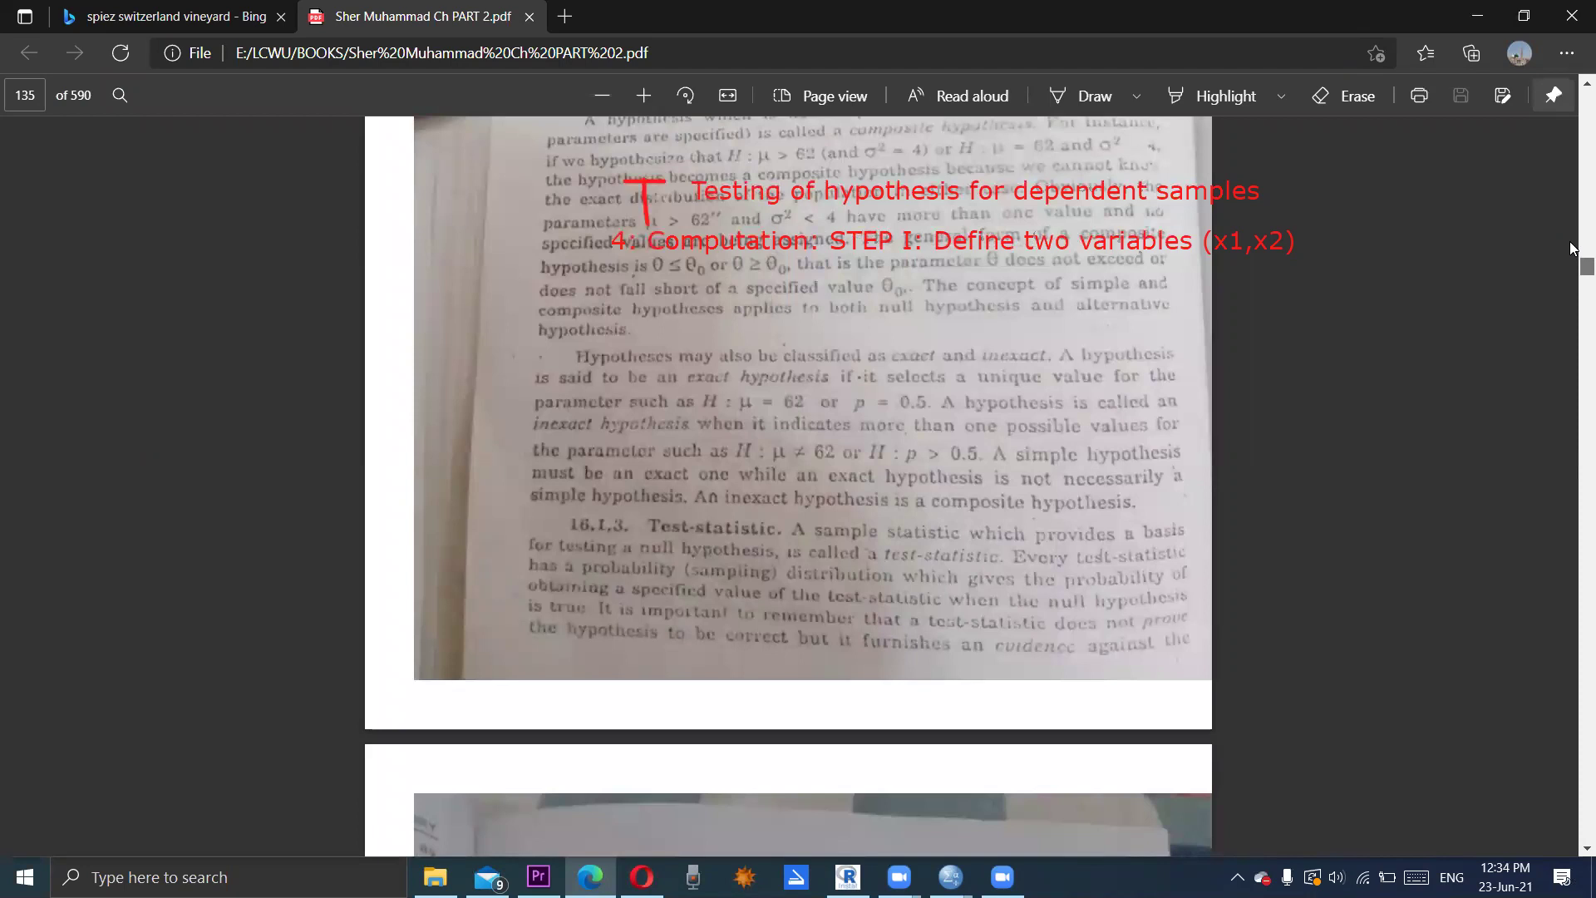
{"action": "scroll", "coordinate": [1573, 247], "scroll_direction": "down", "scroll_amount": 3}
{"action": "scroll", "coordinate": [1572, 248], "scroll_direction": "up", "scroll_amount": 3}
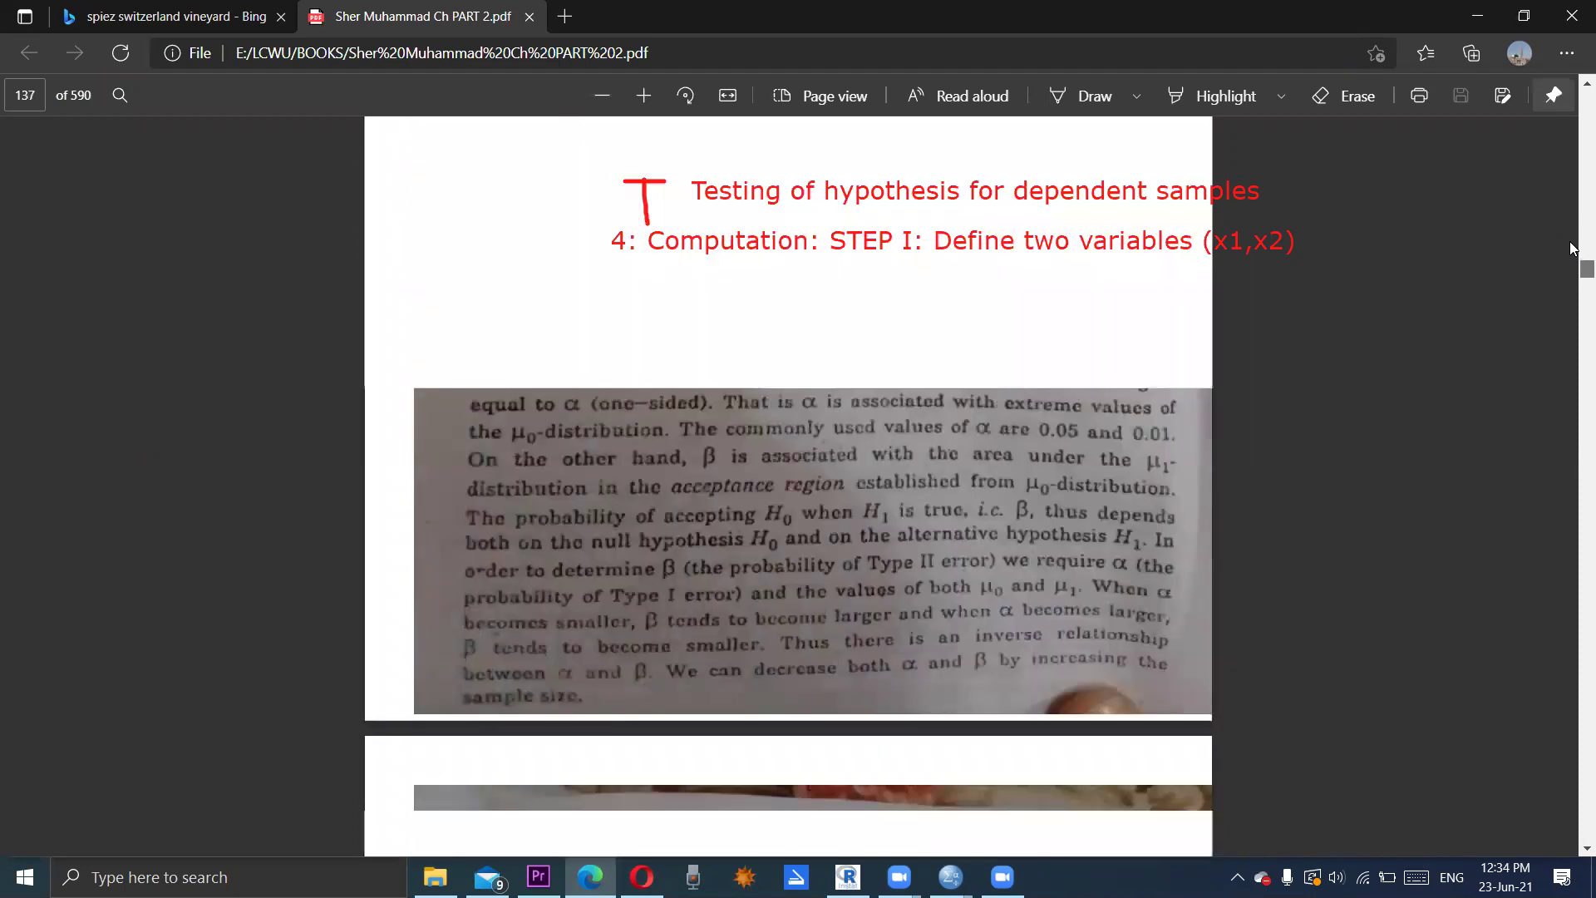
{"action": "scroll", "coordinate": [1573, 247], "scroll_direction": "up", "scroll_amount": 5}
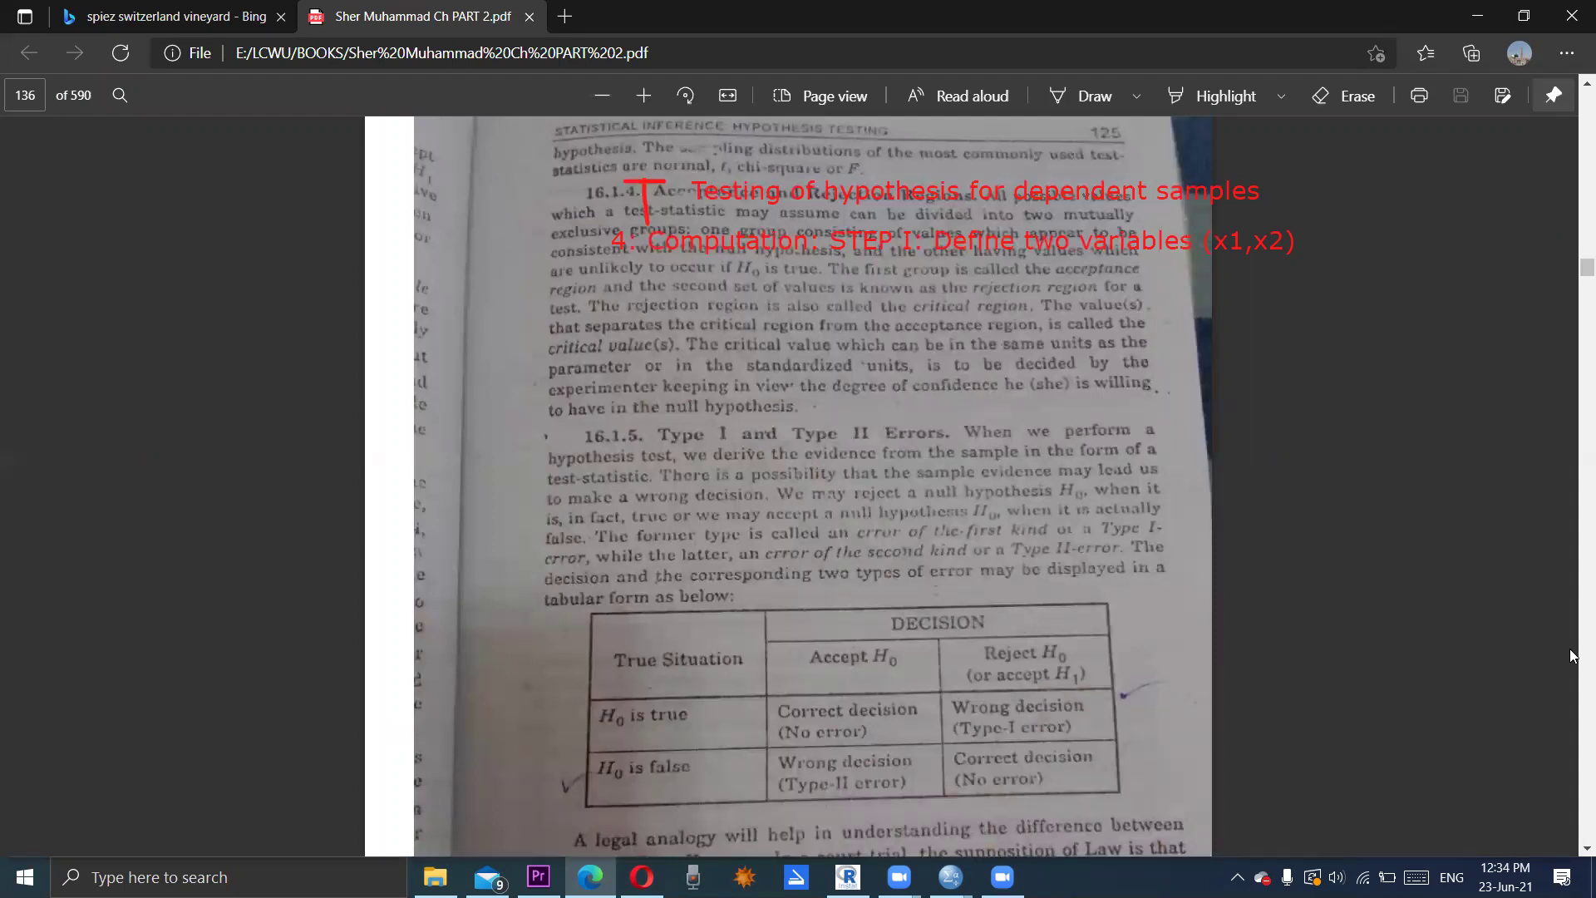
{"action": "scroll", "coordinate": [1571, 657], "scroll_direction": "down", "scroll_amount": 5}
{"action": "scroll", "coordinate": [1571, 657], "scroll_direction": "down", "scroll_amount": 5}
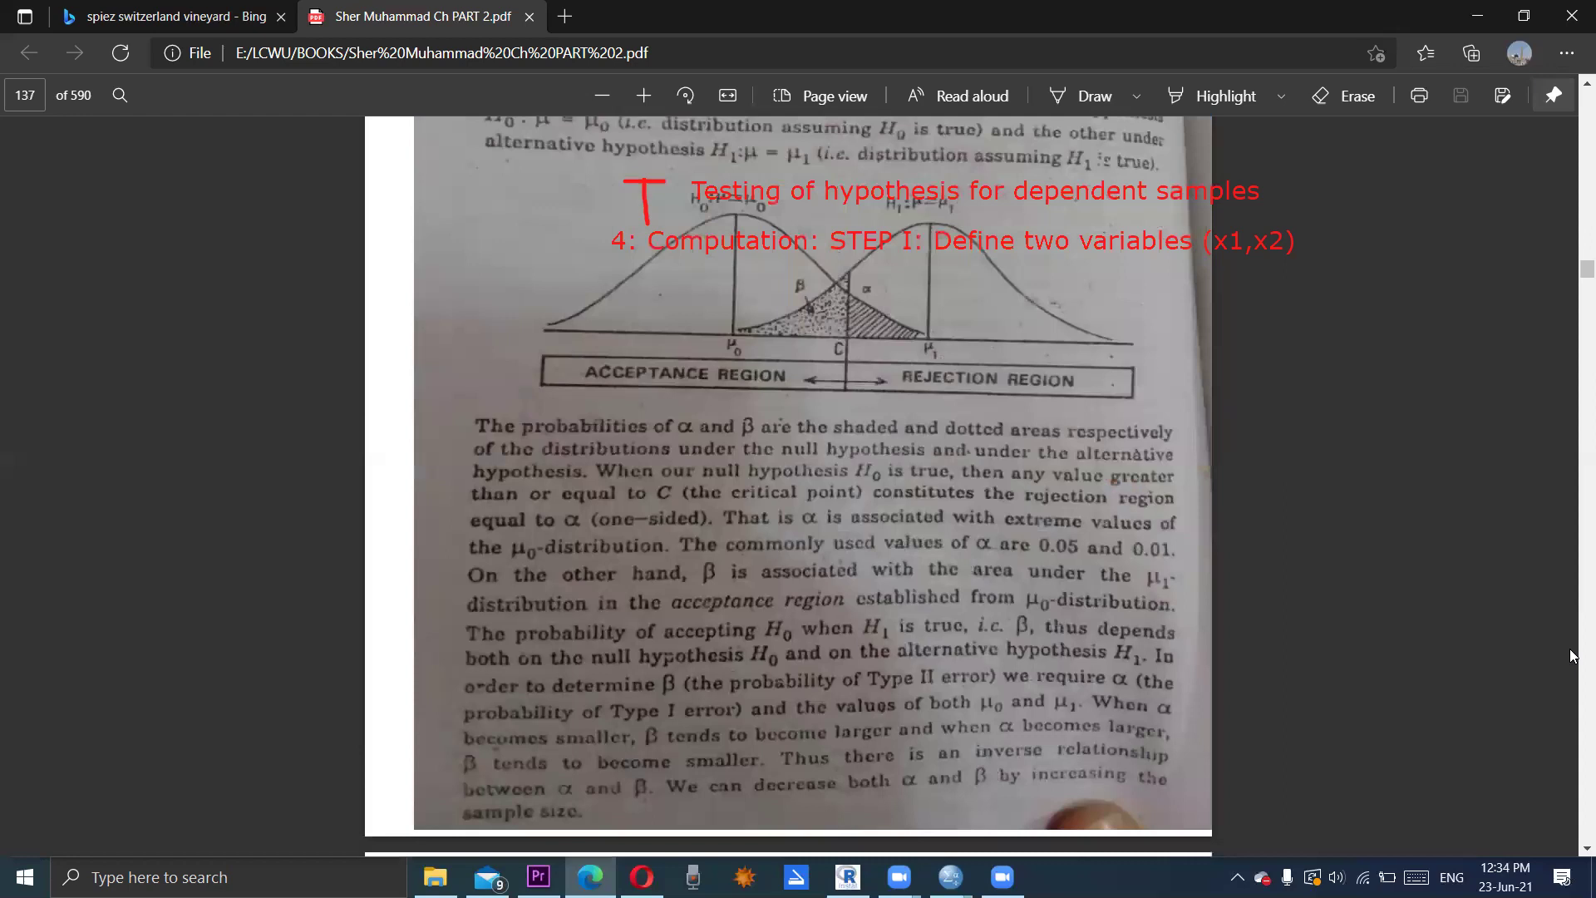
{"action": "scroll", "coordinate": [1570, 655], "scroll_direction": "down", "scroll_amount": 5}
{"action": "scroll", "coordinate": [1569, 655], "scroll_direction": "down", "scroll_amount": 5}
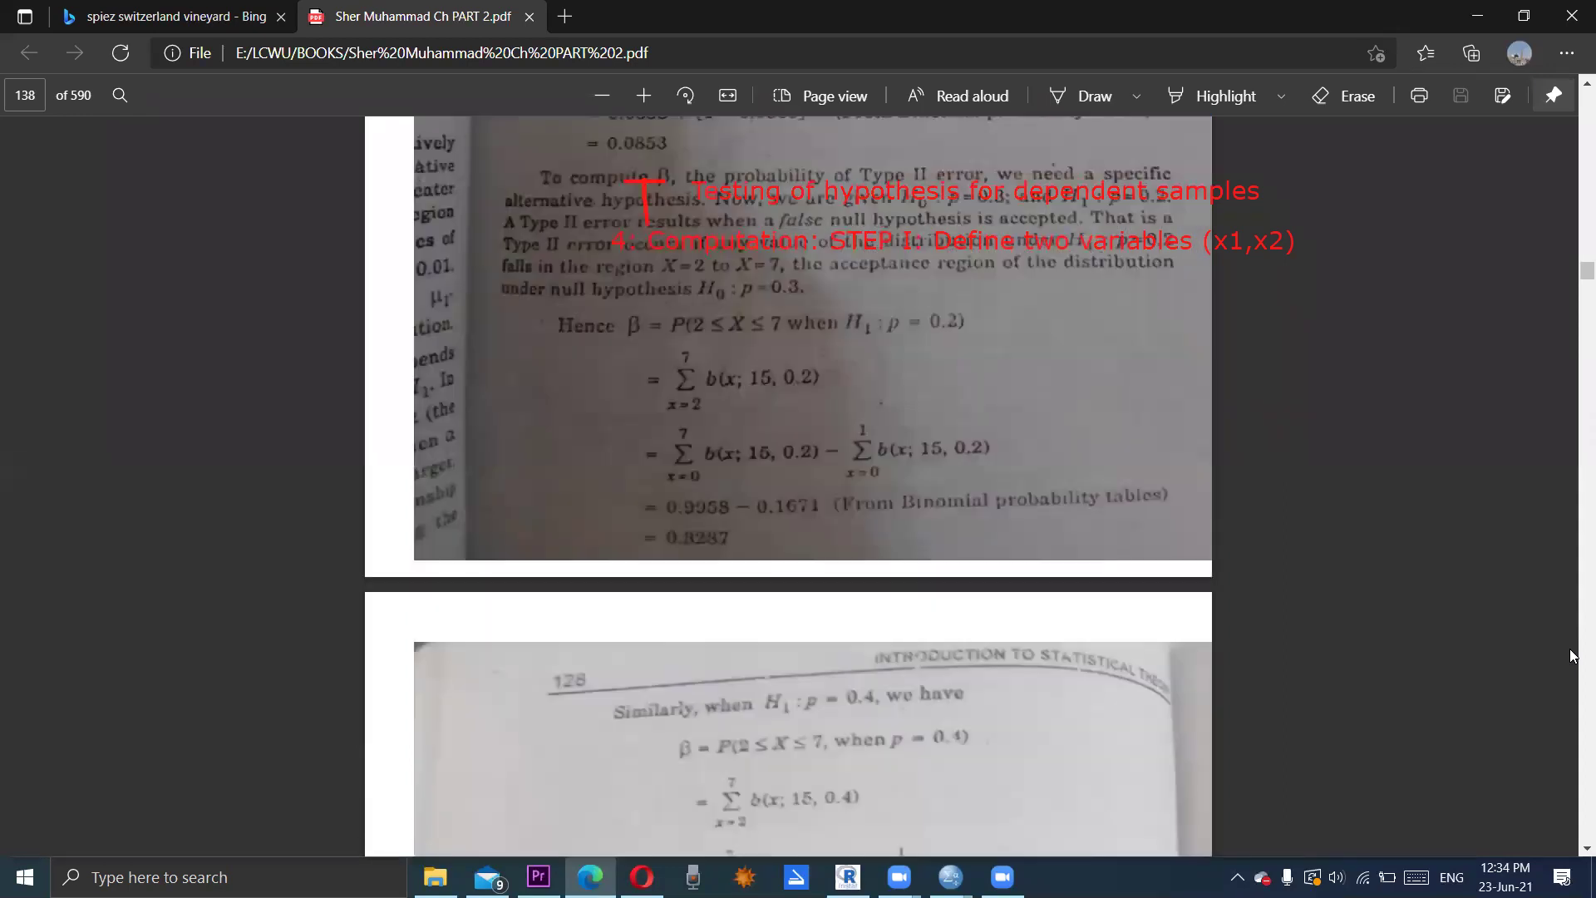
{"action": "scroll", "coordinate": [1570, 655], "scroll_direction": "down", "scroll_amount": 5}
{"action": "scroll", "coordinate": [1570, 656], "scroll_direction": "down", "scroll_amount": 5}
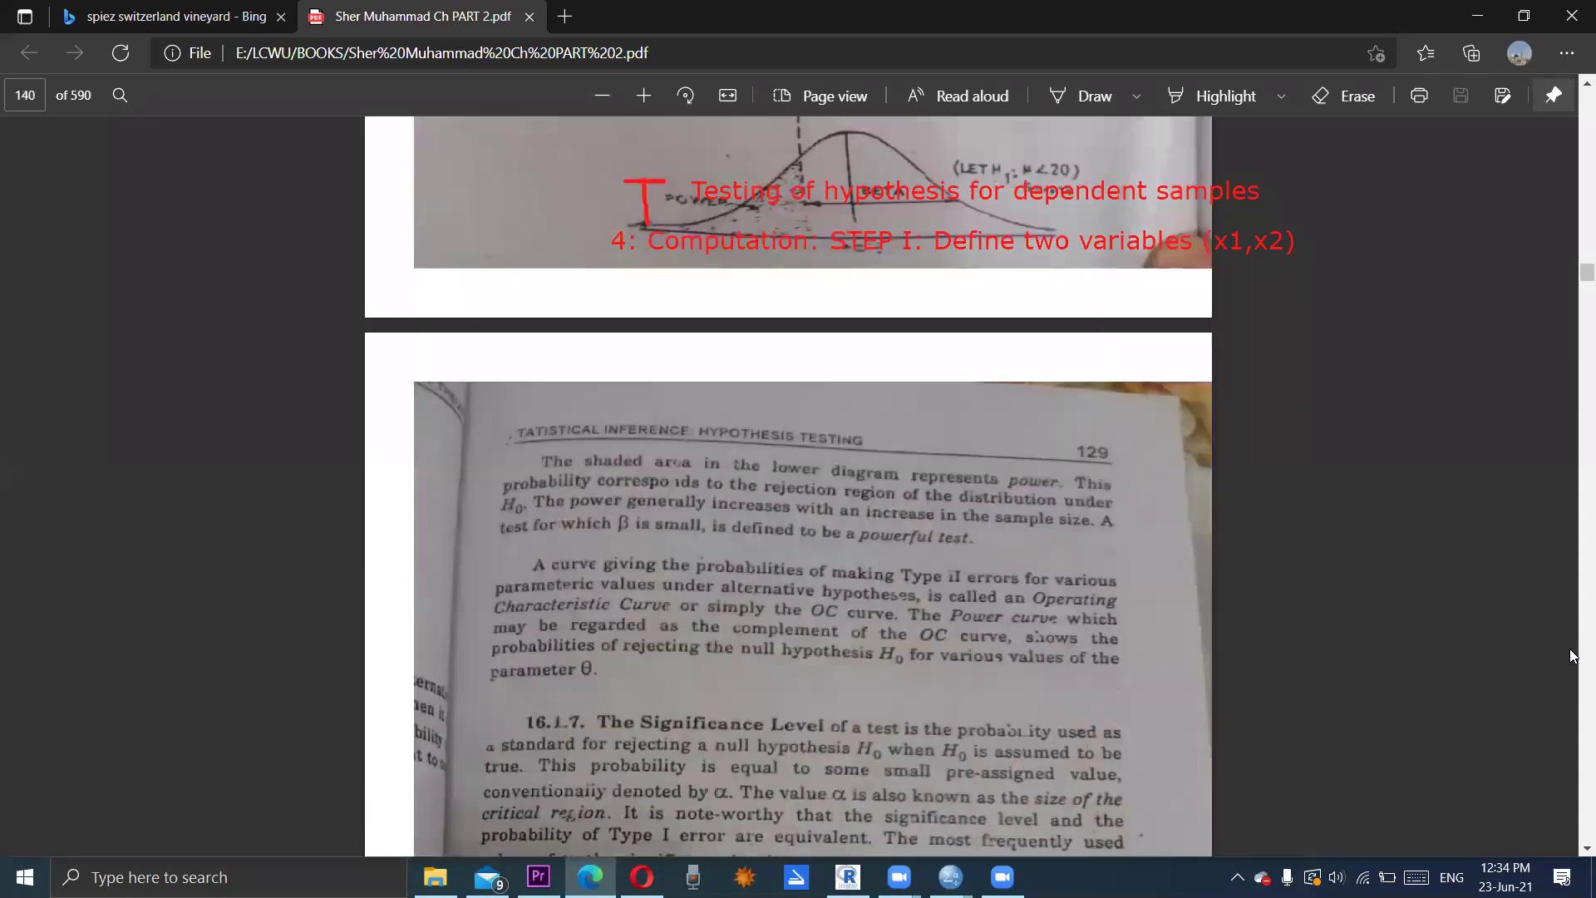
{"action": "scroll", "coordinate": [1570, 655], "scroll_direction": "down", "scroll_amount": 4}
{"action": "scroll", "coordinate": [1569, 656], "scroll_direction": "down", "scroll_amount": 5}
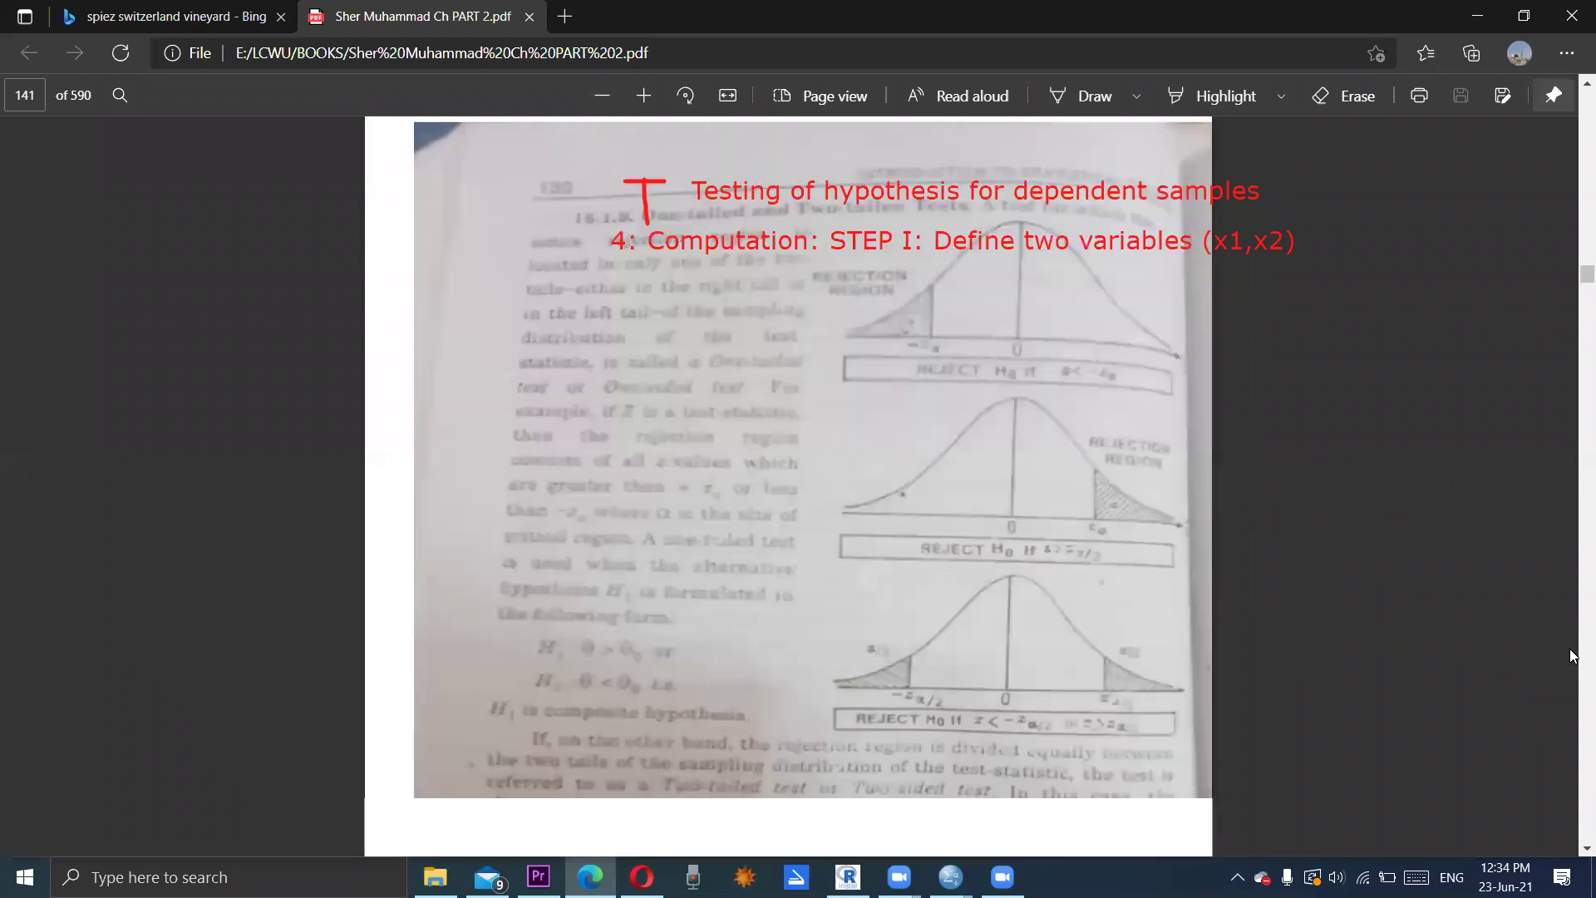
{"action": "scroll", "coordinate": [1569, 655], "scroll_direction": "down", "scroll_amount": 5}
{"action": "scroll", "coordinate": [1571, 241], "scroll_direction": "down", "scroll_amount": 1}
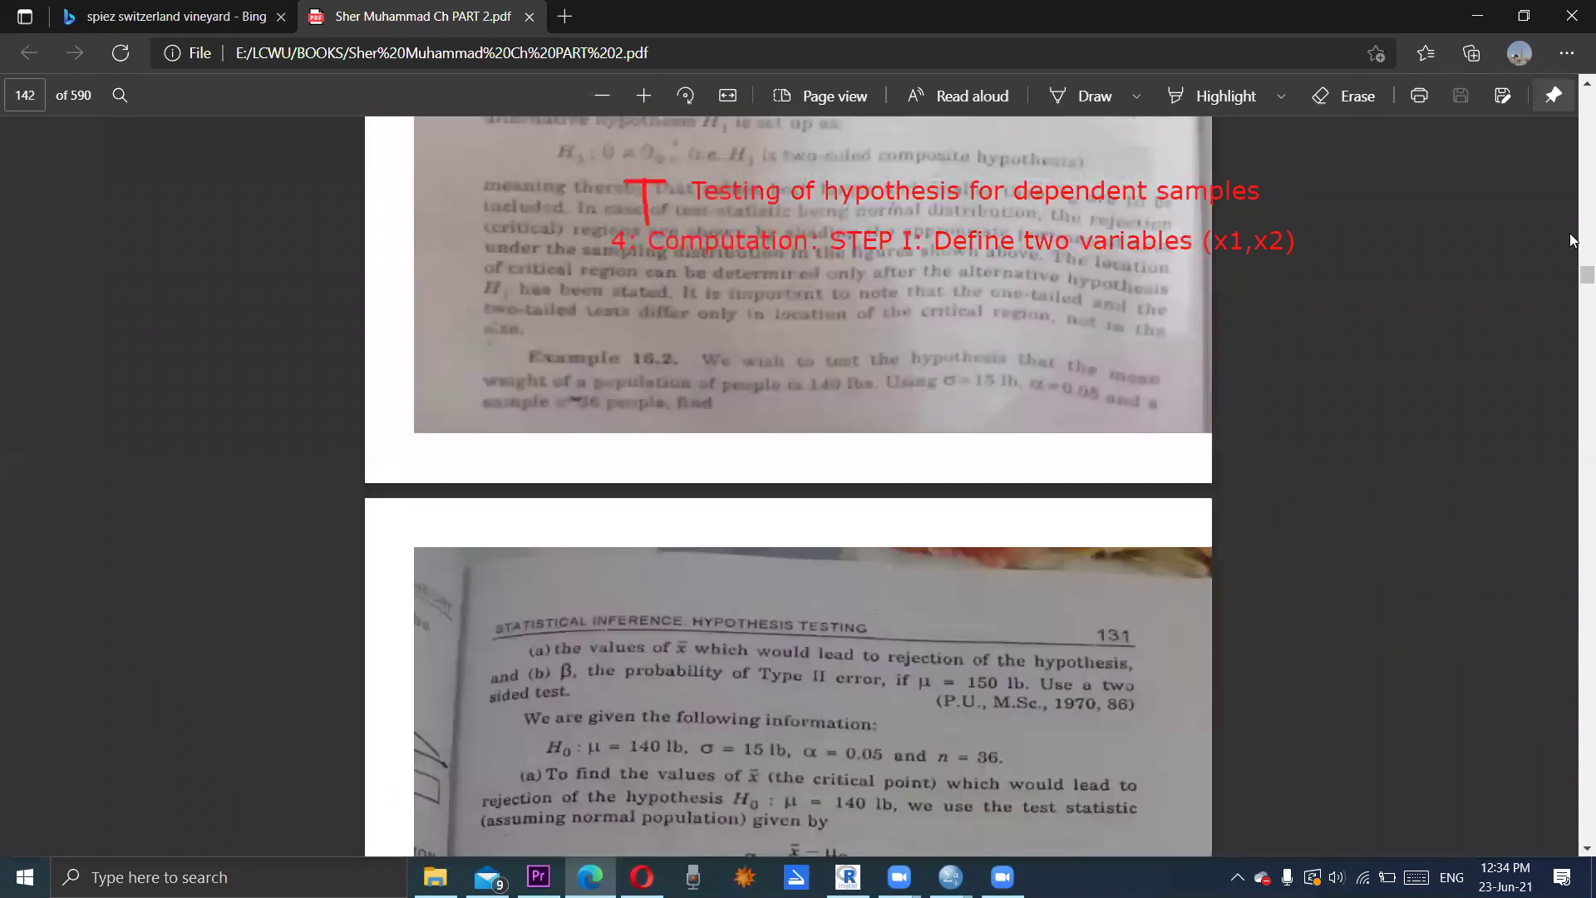
Step: Read the section on one-tailed and two-tailed tests and look over worked examples 16.2 to 16.4
{"action": "scroll", "coordinate": [1571, 240], "scroll_direction": "up", "scroll_amount": 2}
{"action": "scroll", "coordinate": [1571, 240], "scroll_direction": "up", "scroll_amount": 4}
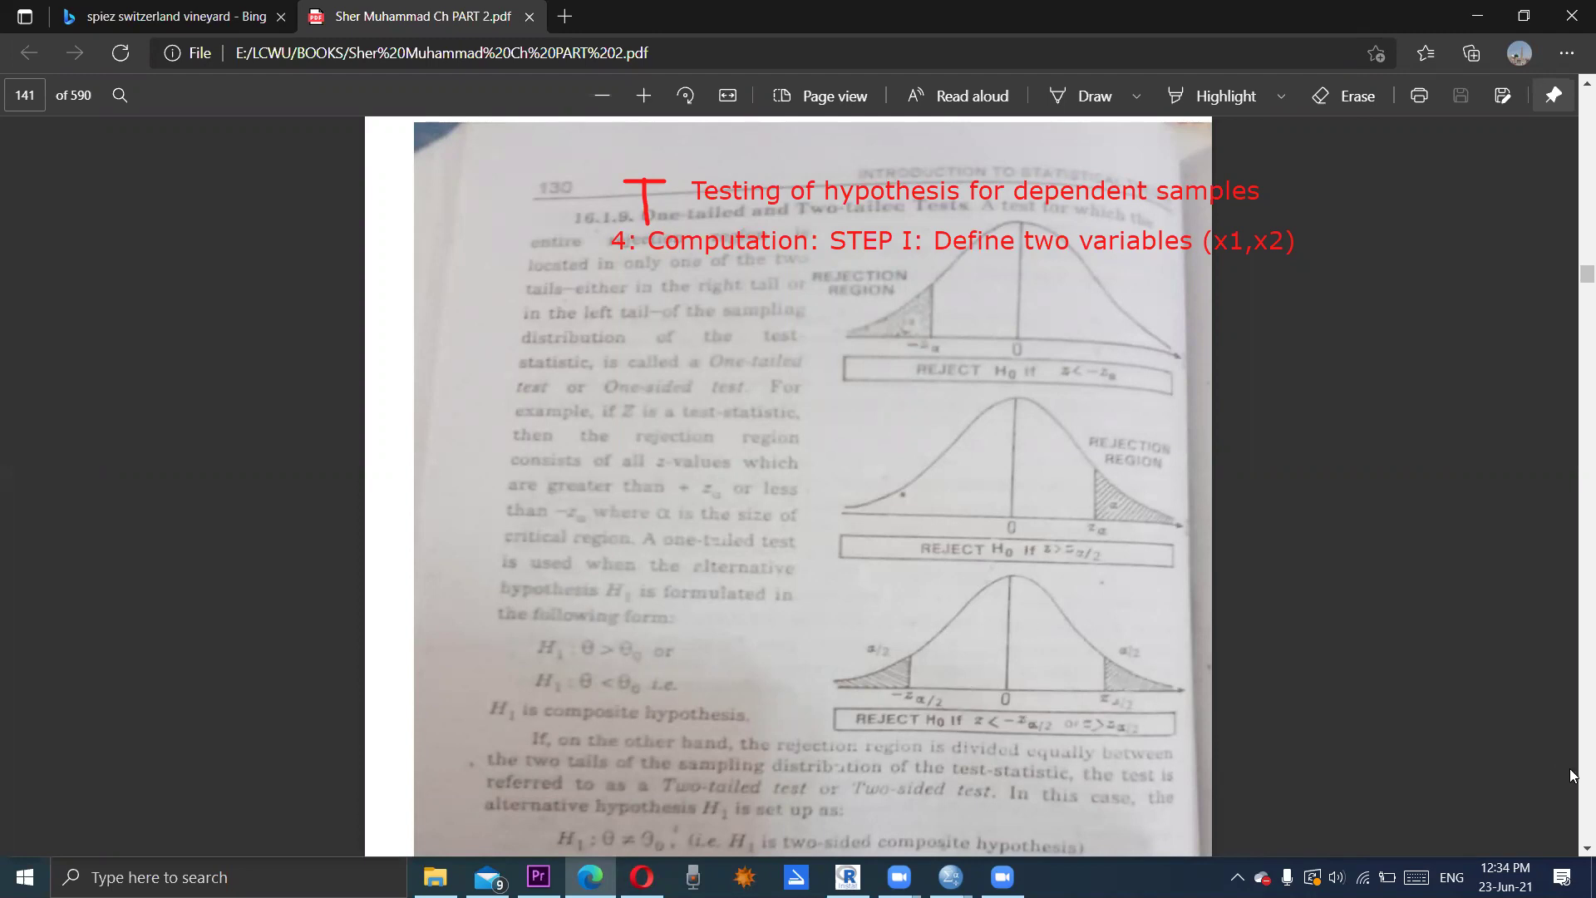
{"action": "scroll", "coordinate": [1569, 778], "scroll_direction": "down", "scroll_amount": 6}
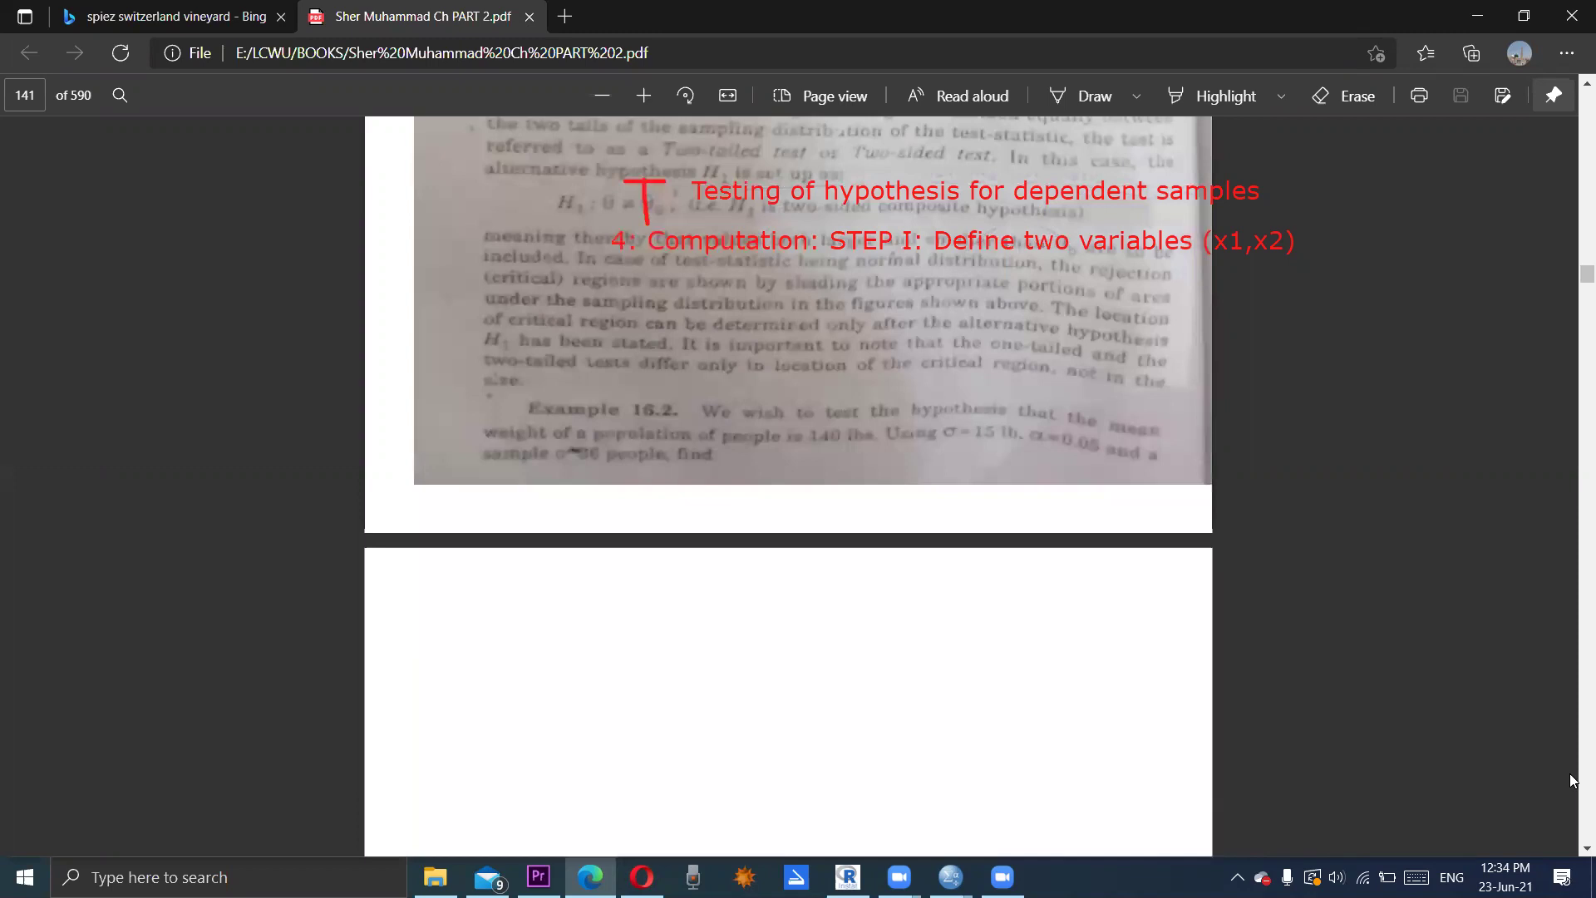
{"action": "scroll", "coordinate": [1571, 779], "scroll_direction": "down", "scroll_amount": 5}
{"action": "scroll", "coordinate": [1569, 773], "scroll_direction": "down", "scroll_amount": 6}
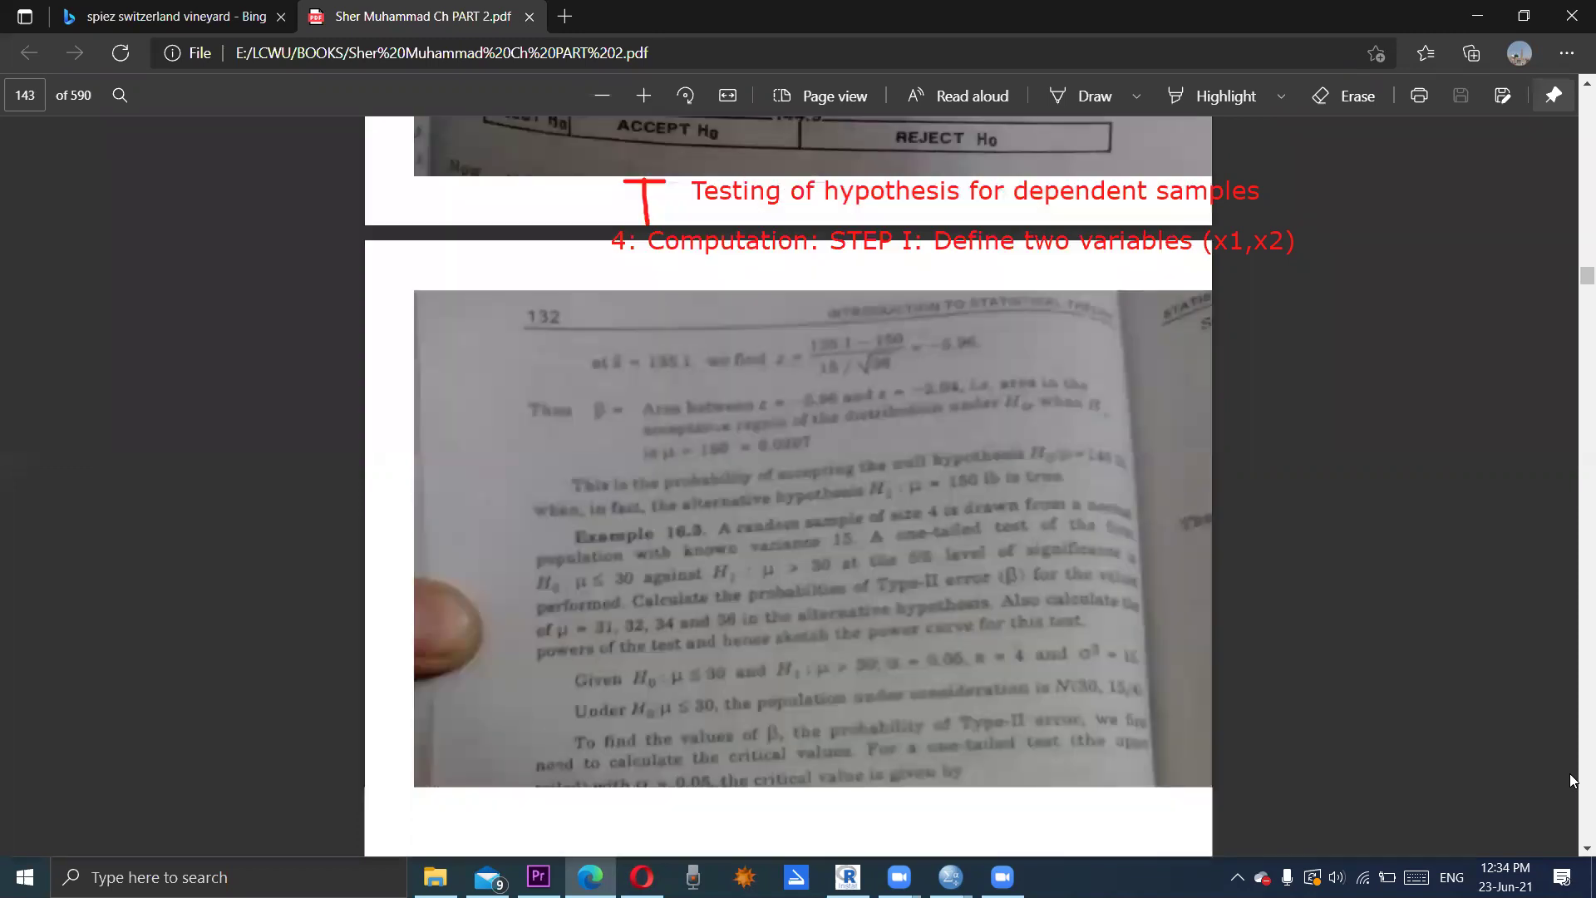
{"action": "scroll", "coordinate": [1569, 773], "scroll_direction": "down", "scroll_amount": 5}
{"action": "scroll", "coordinate": [1570, 773], "scroll_direction": "down", "scroll_amount": 2}
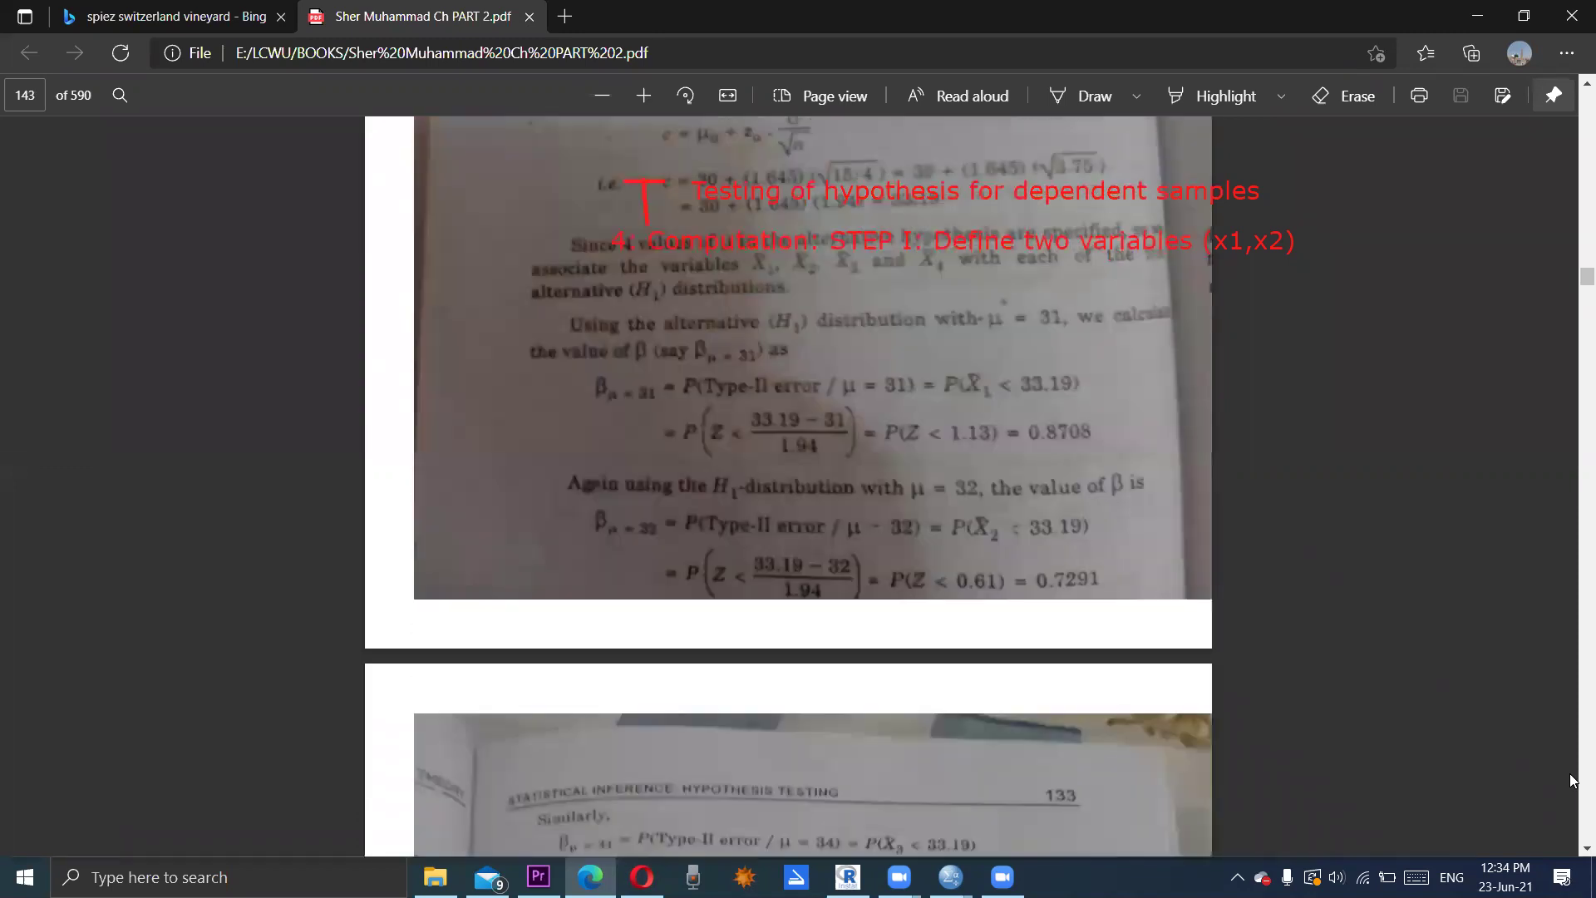
{"action": "scroll", "coordinate": [1570, 773], "scroll_direction": "down", "scroll_amount": 6}
{"action": "scroll", "coordinate": [1569, 773], "scroll_direction": "down", "scroll_amount": 8}
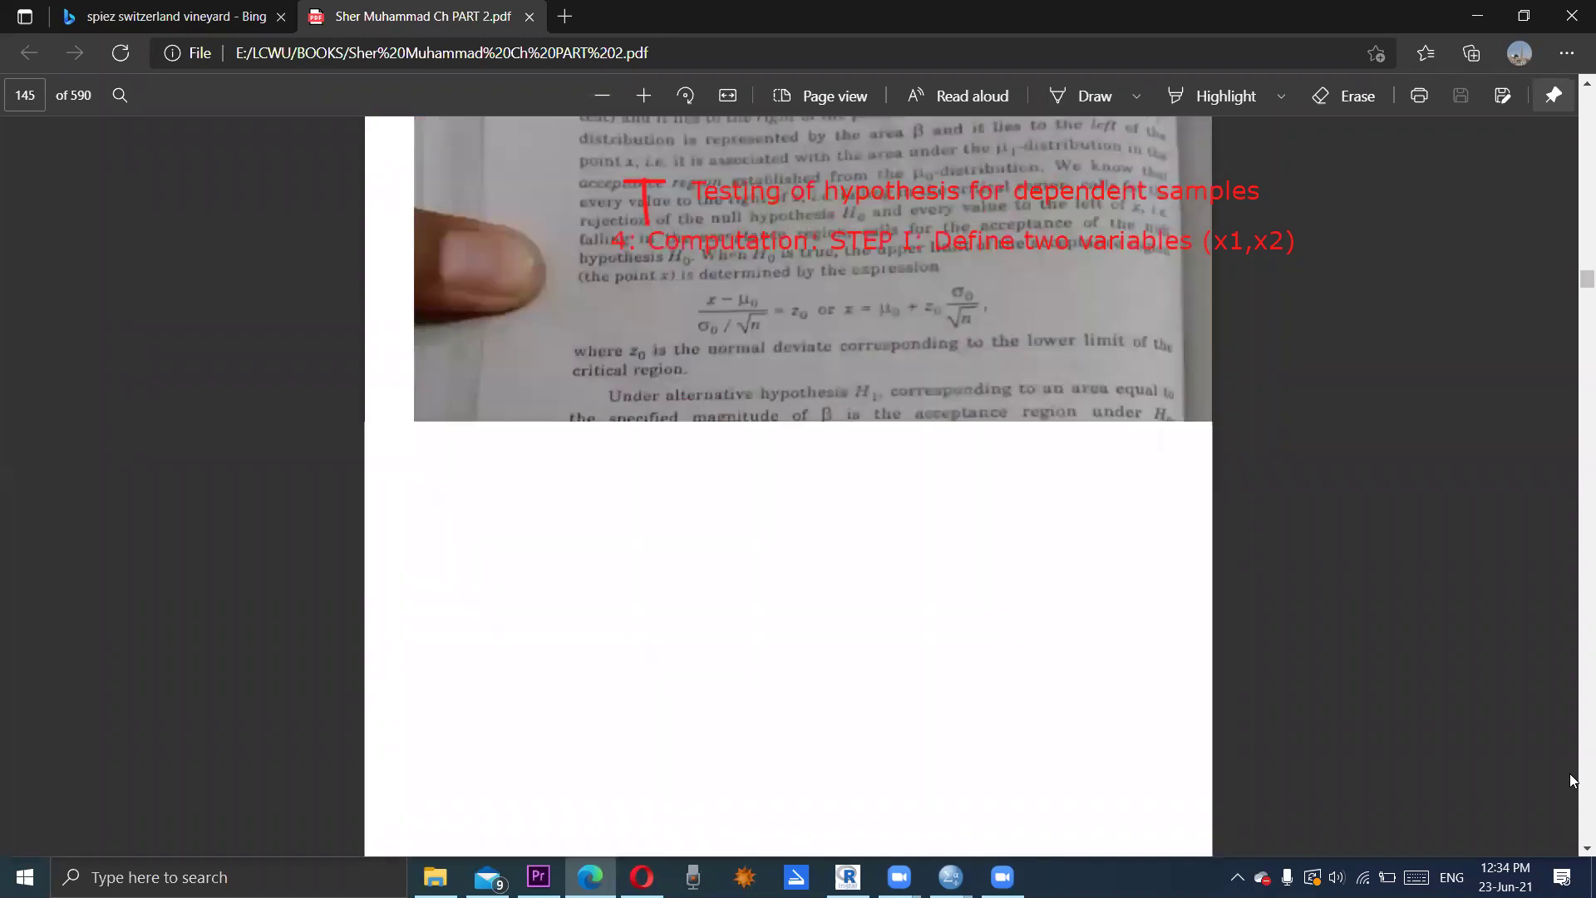
{"action": "scroll", "coordinate": [1570, 773], "scroll_direction": "down", "scroll_amount": 5}
{"action": "scroll", "coordinate": [1569, 773], "scroll_direction": "down", "scroll_amount": 1}
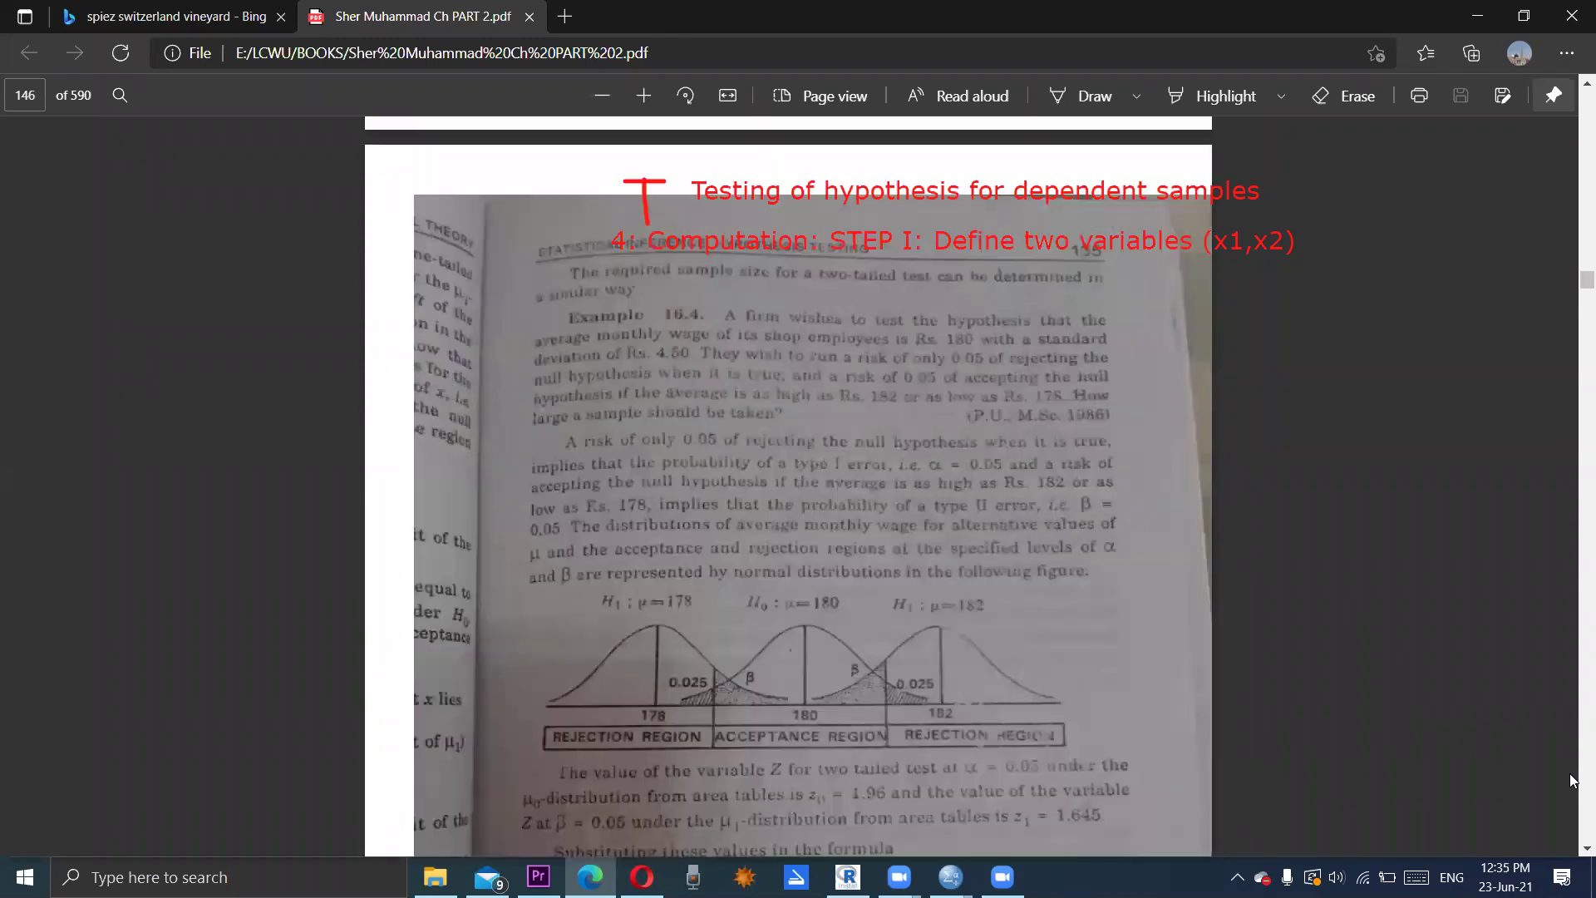
{"action": "scroll", "coordinate": [1569, 773], "scroll_direction": "down", "scroll_amount": 4}
{"action": "scroll", "coordinate": [1569, 773], "scroll_direction": "down", "scroll_amount": 4}
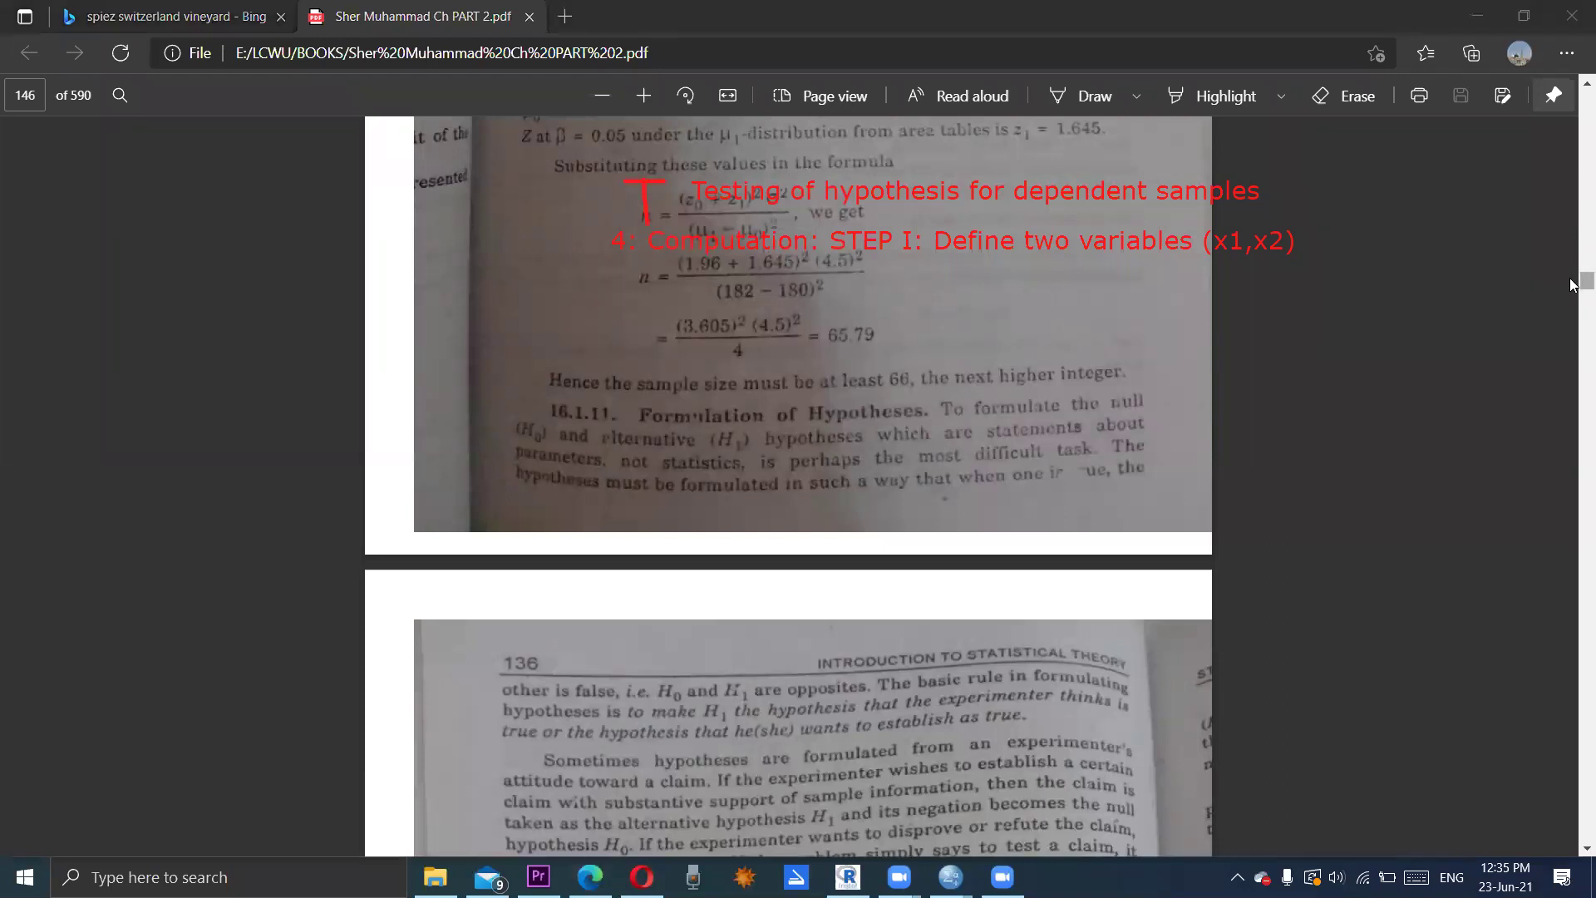
Step: Skim the sections on formulating hypotheses and tests based on the normal distribution for material on dependent samples
{"action": "scroll", "coordinate": [1573, 285], "scroll_direction": "down", "scroll_amount": 5}
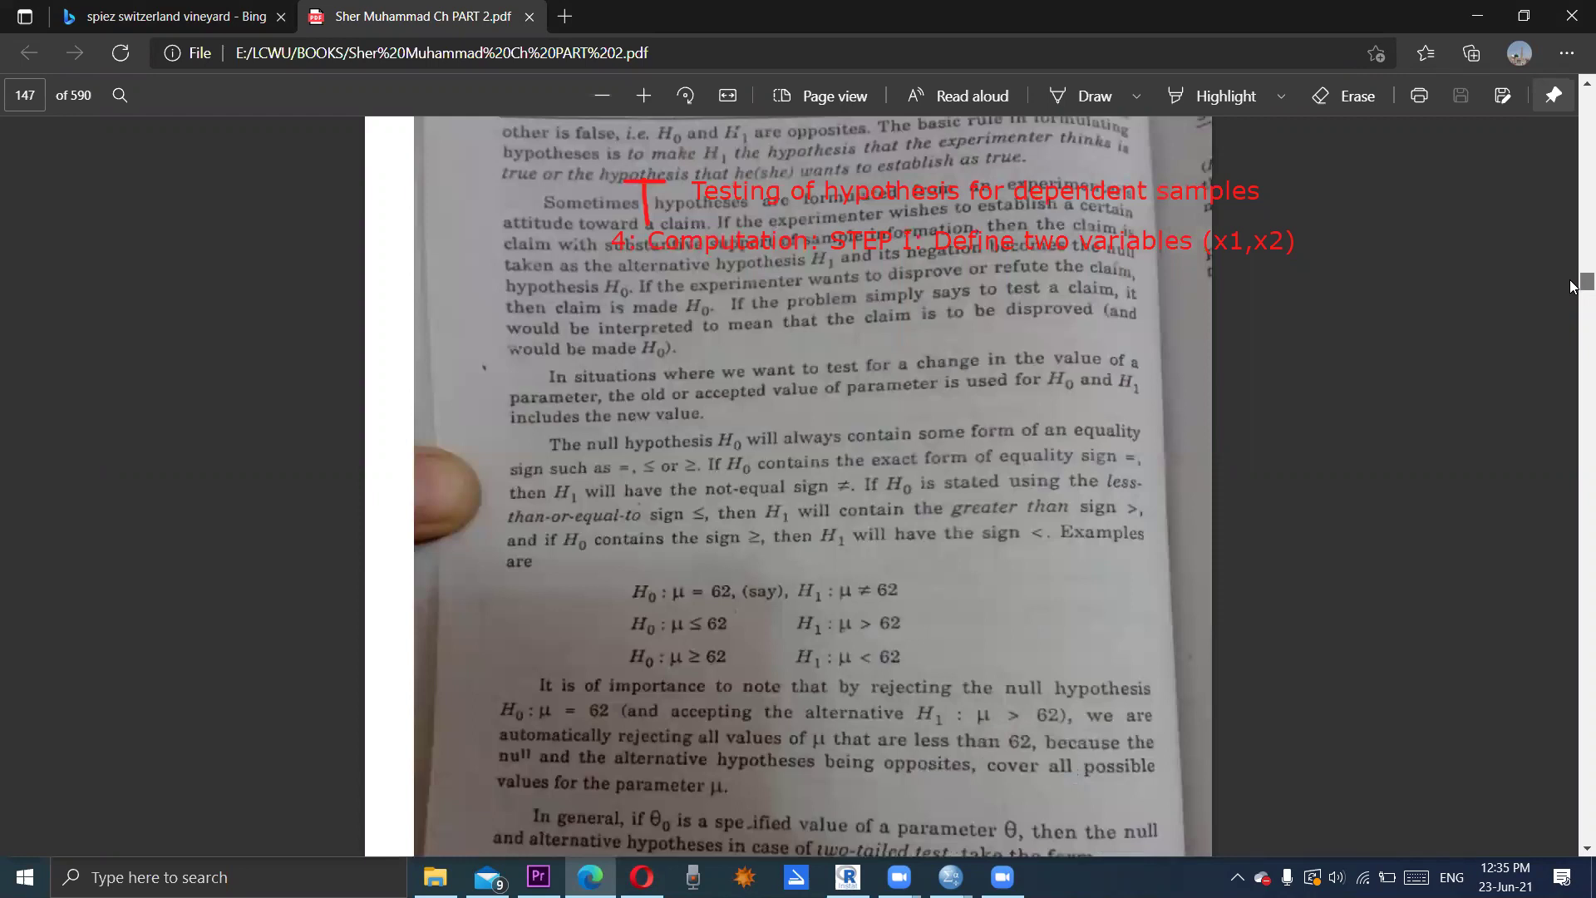
{"action": "scroll", "coordinate": [1573, 285], "scroll_direction": "down", "scroll_amount": 6}
{"action": "scroll", "coordinate": [1574, 285], "scroll_direction": "down", "scroll_amount": 8}
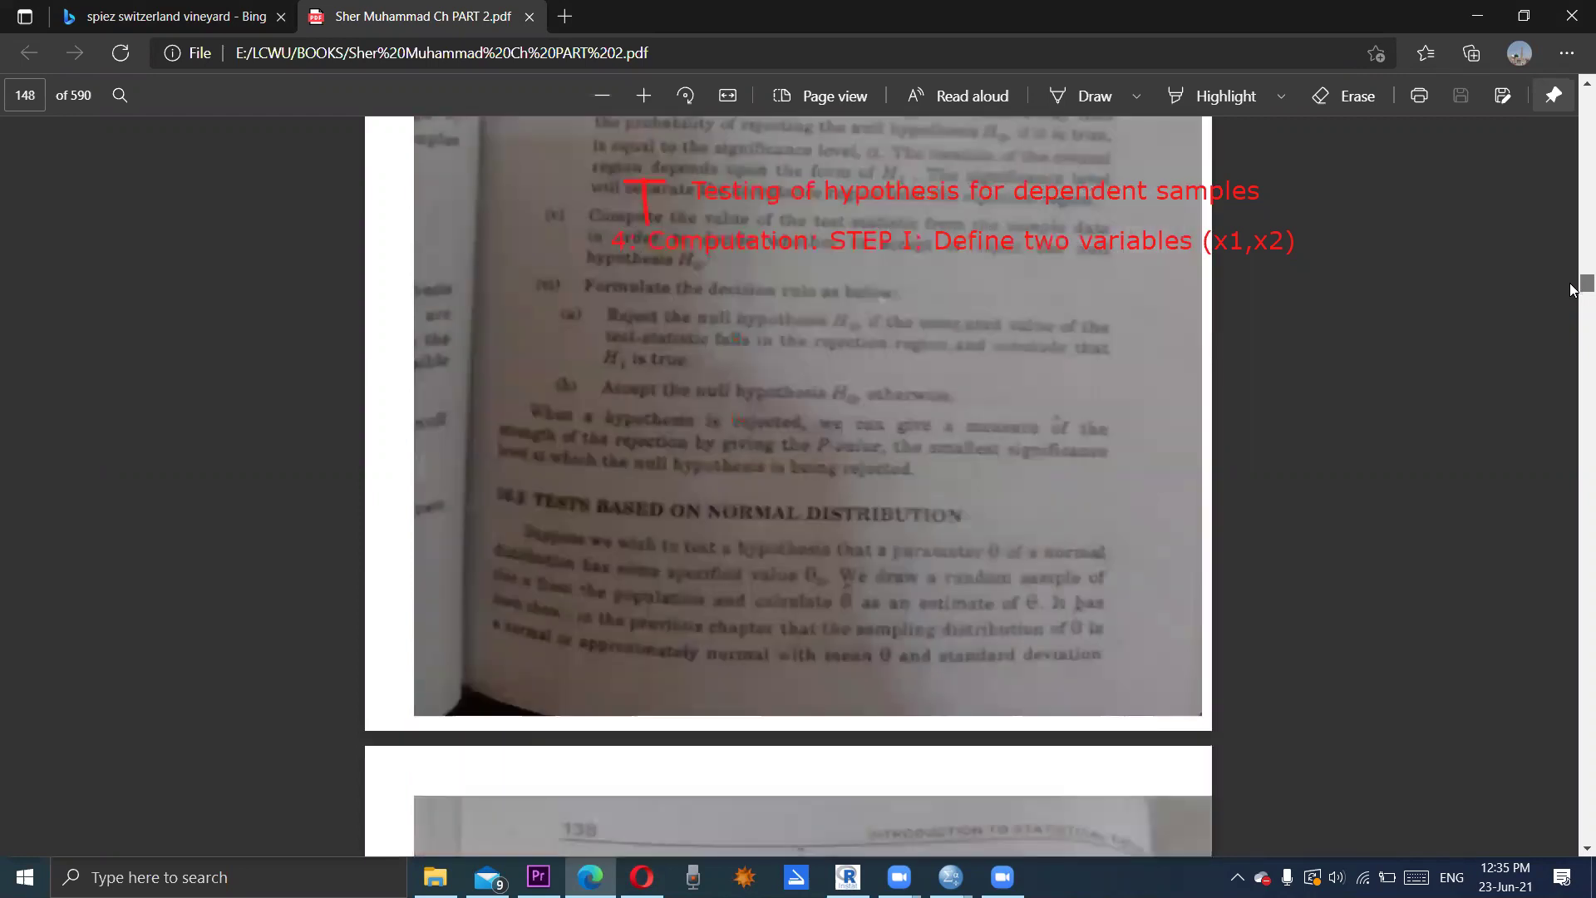
{"action": "scroll", "coordinate": [1574, 291], "scroll_direction": "down", "scroll_amount": 8}
{"action": "scroll", "coordinate": [1574, 291], "scroll_direction": "down", "scroll_amount": 8}
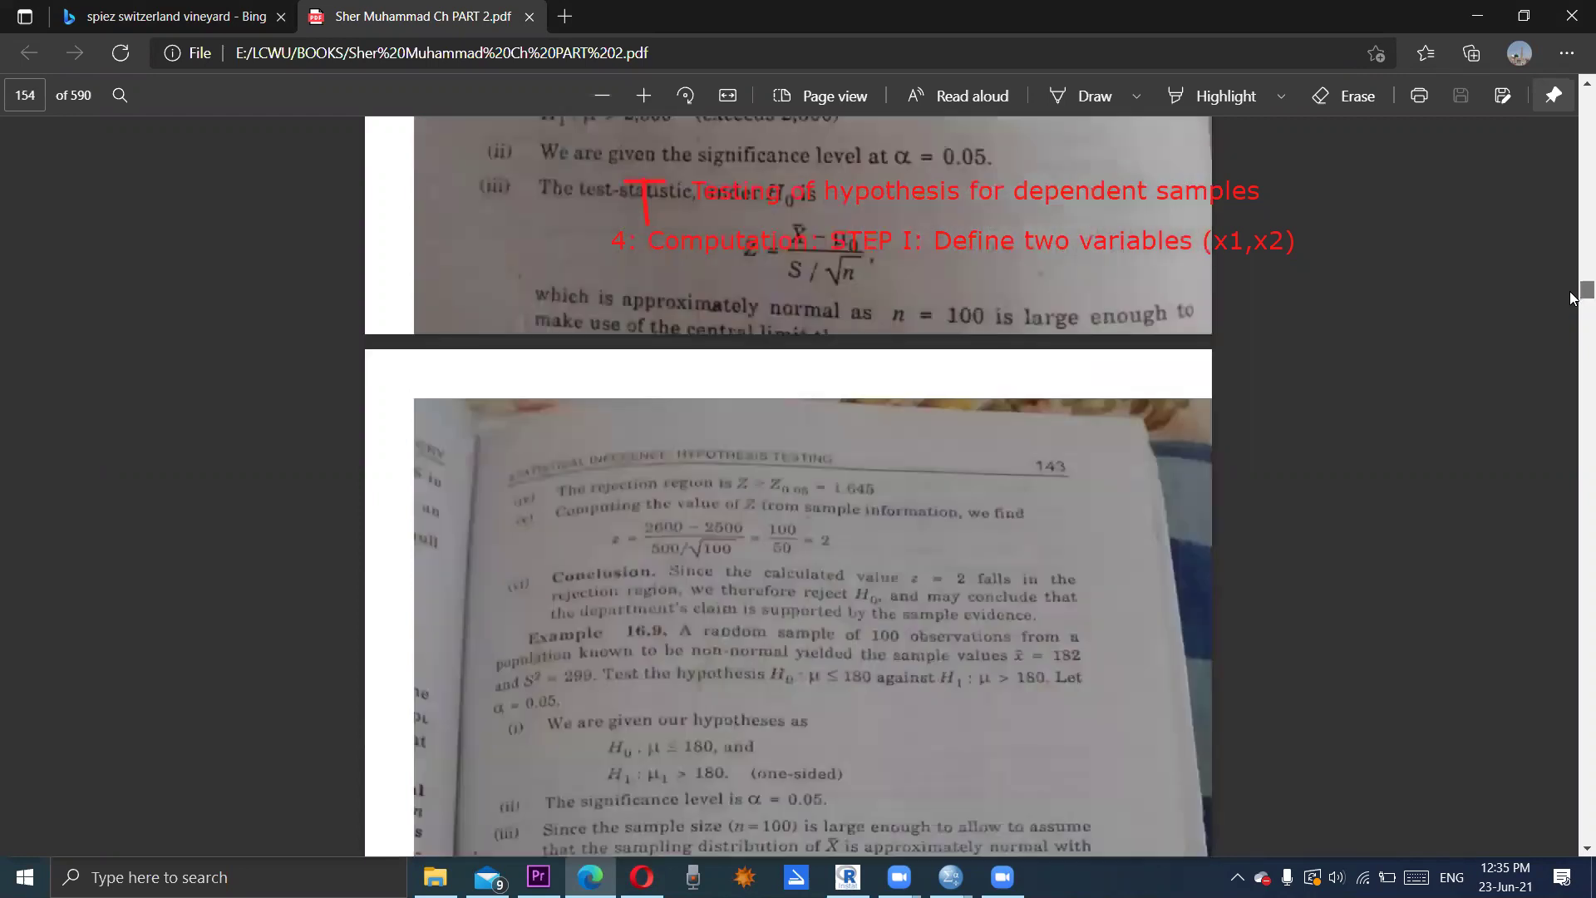
{"action": "scroll", "coordinate": [1574, 295], "scroll_direction": "down", "scroll_amount": 20}
{"action": "scroll", "coordinate": [1573, 301], "scroll_direction": "down", "scroll_amount": 14}
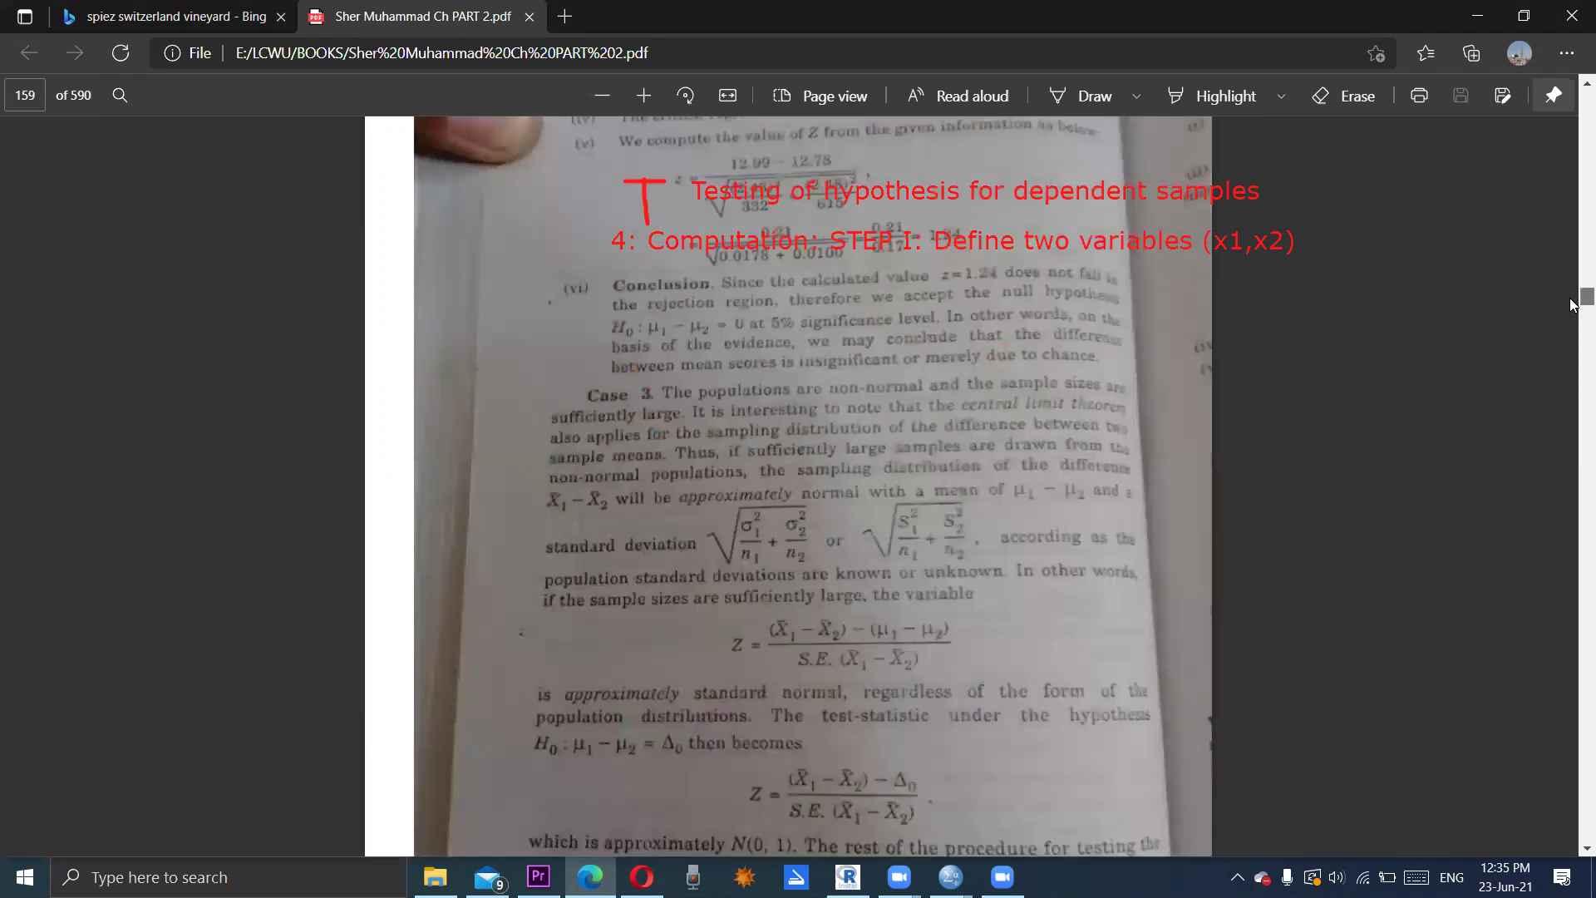
{"action": "scroll", "coordinate": [1574, 304], "scroll_direction": "down", "scroll_amount": 12}
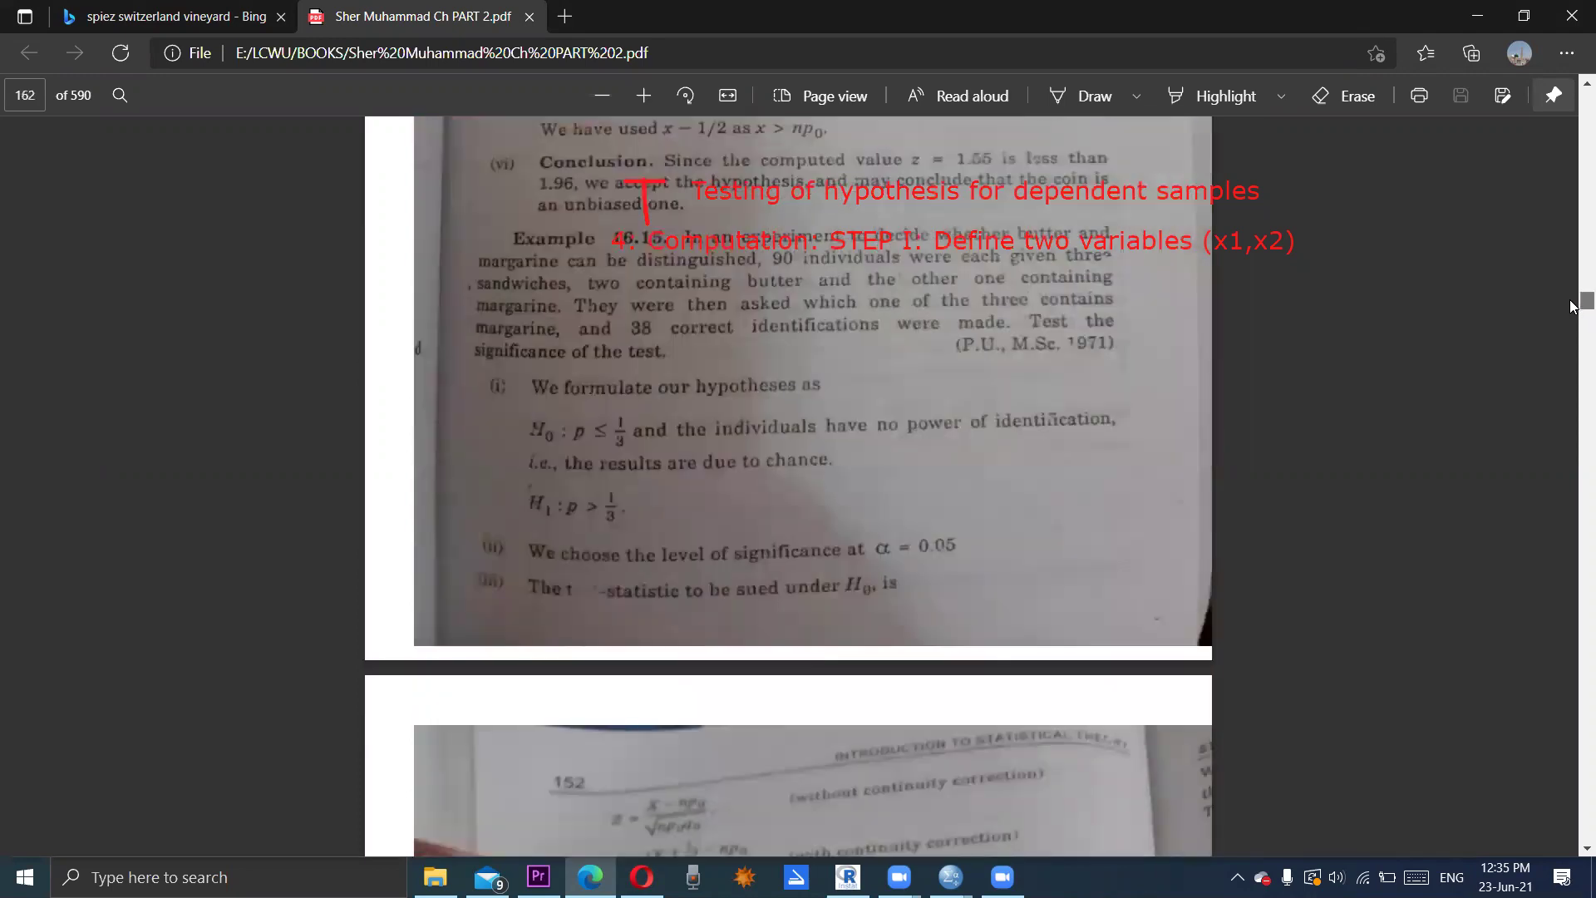
{"action": "scroll", "coordinate": [1573, 306], "scroll_direction": "down", "scroll_amount": 7}
{"action": "scroll", "coordinate": [1570, 309], "scroll_direction": "down", "scroll_amount": 15}
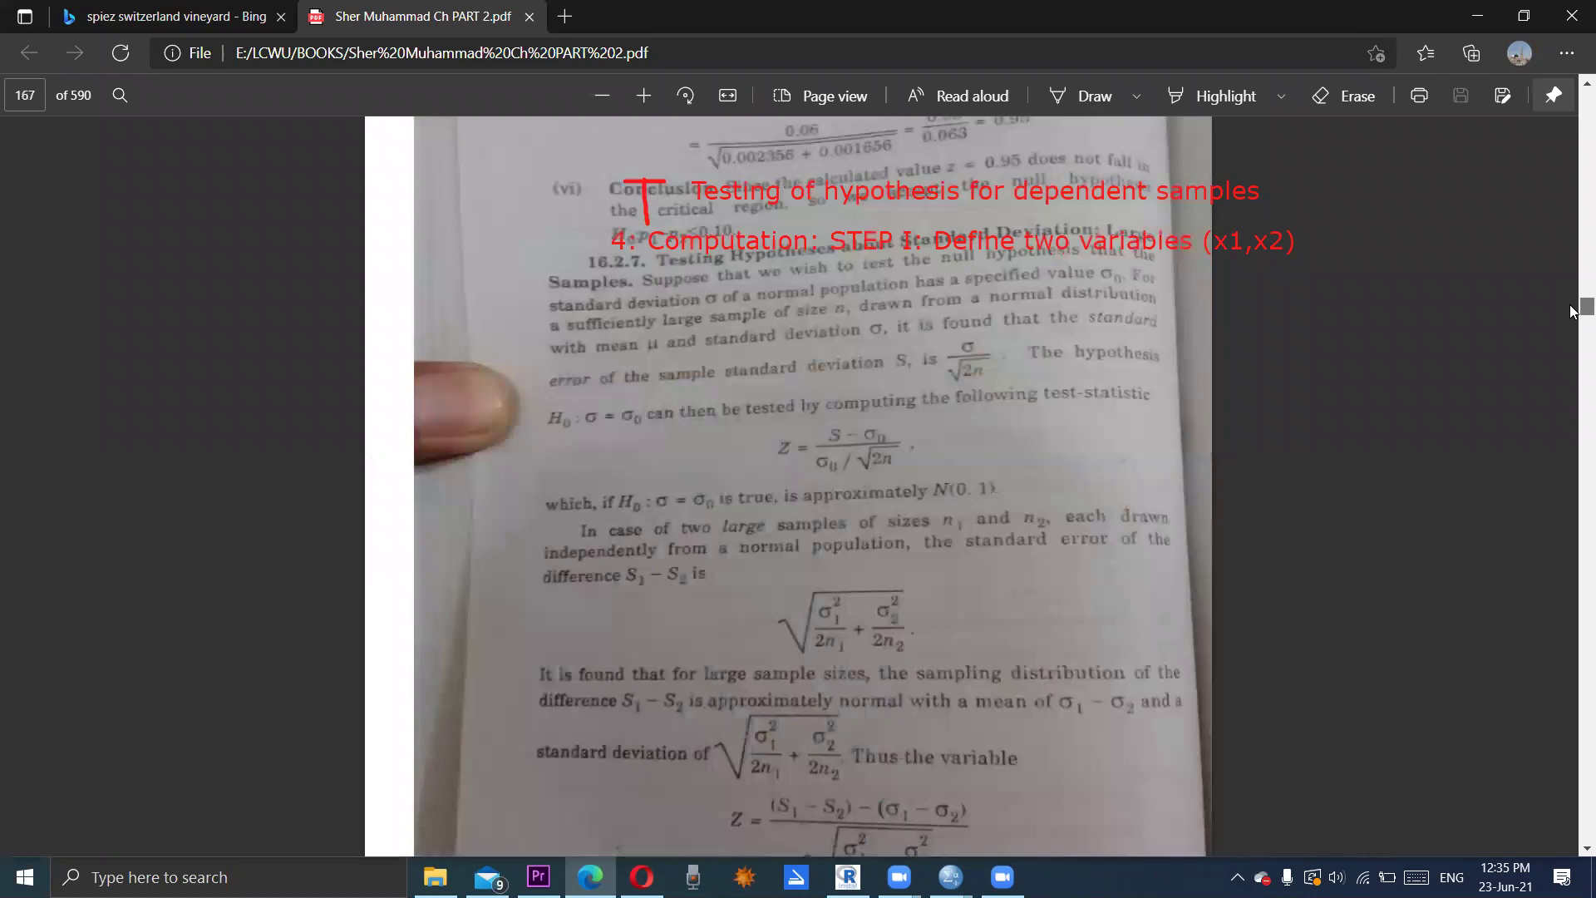
{"action": "scroll", "coordinate": [1572, 316], "scroll_direction": "down", "scroll_amount": 18}
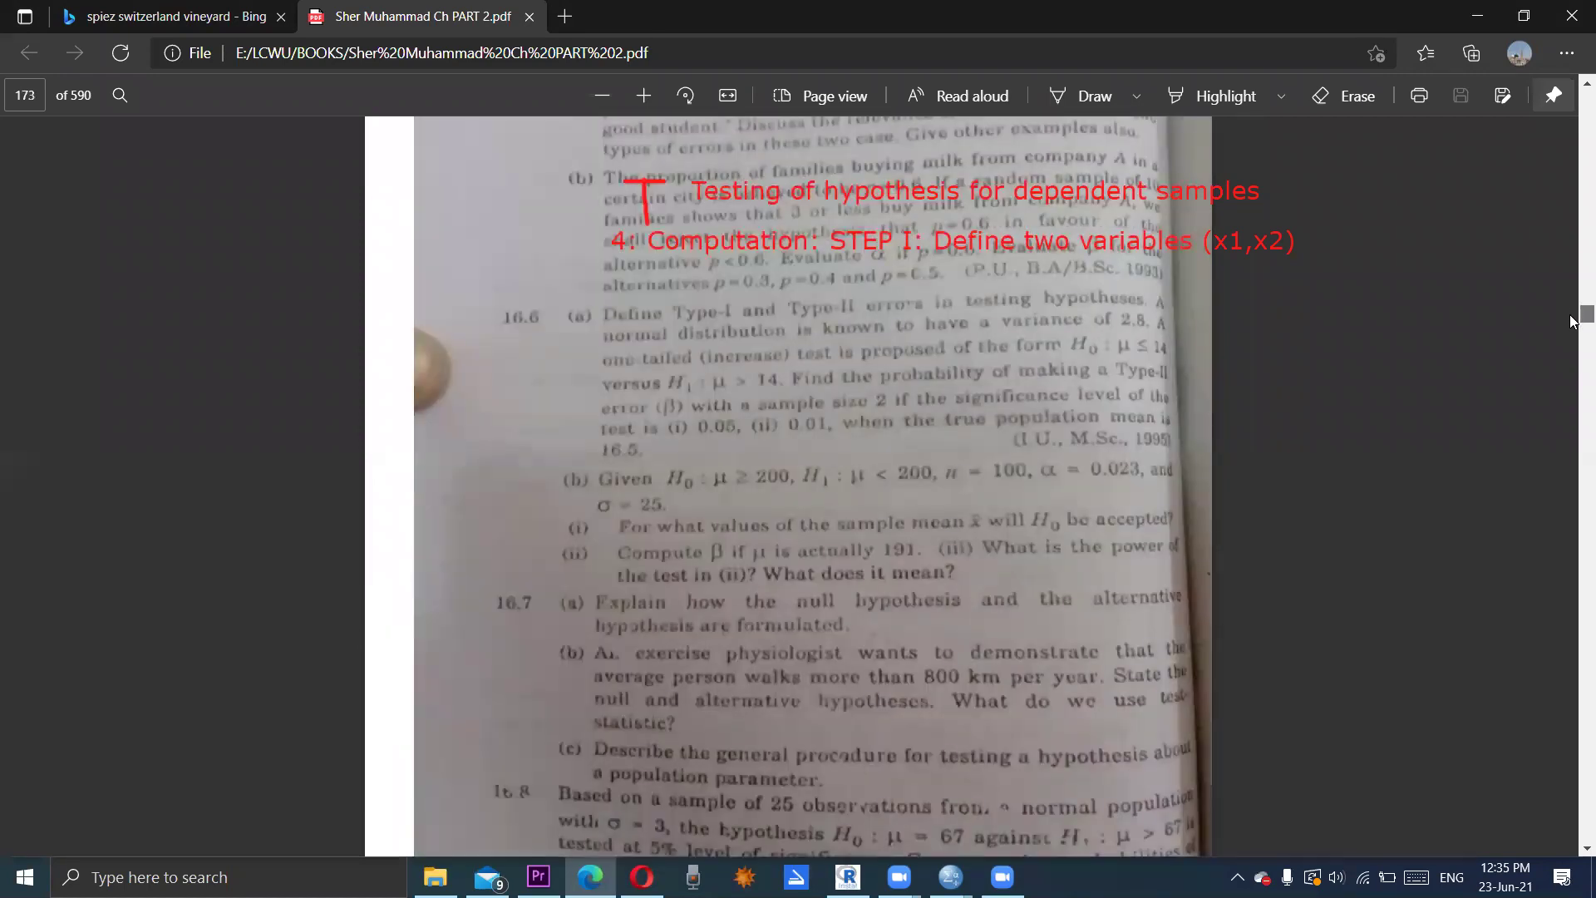
Step: Check the chapter 16 exercises, then jump well ahead in the textbook to look for the dependent-samples topic
{"action": "scroll", "coordinate": [1572, 321], "scroll_direction": "down", "scroll_amount": 7}
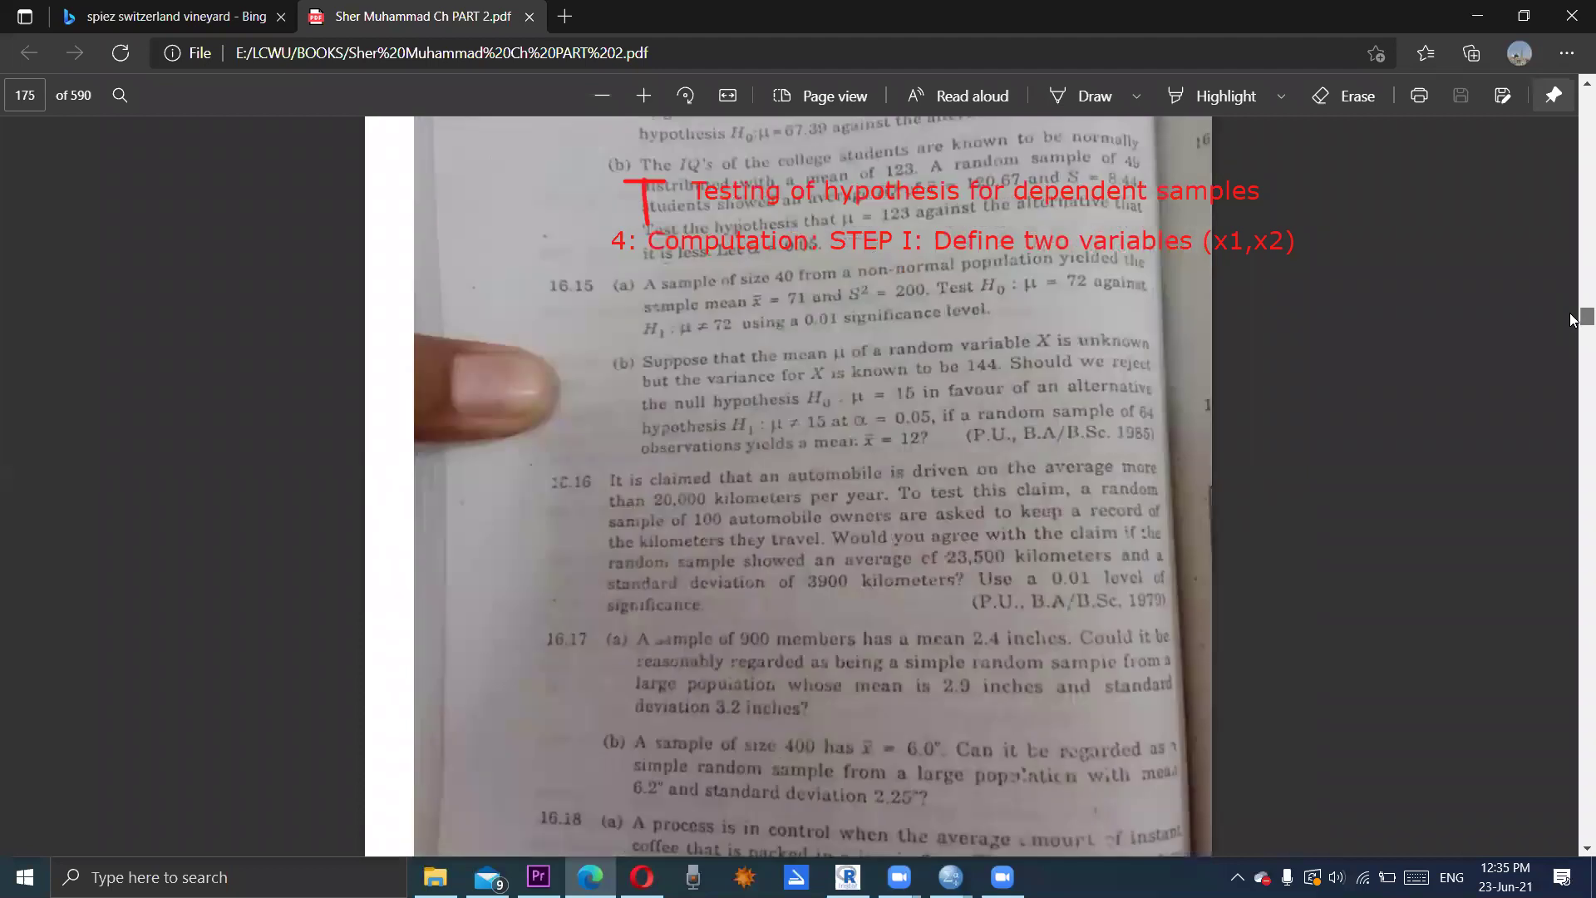
{"action": "scroll", "coordinate": [1571, 319], "scroll_direction": "up", "scroll_amount": 5}
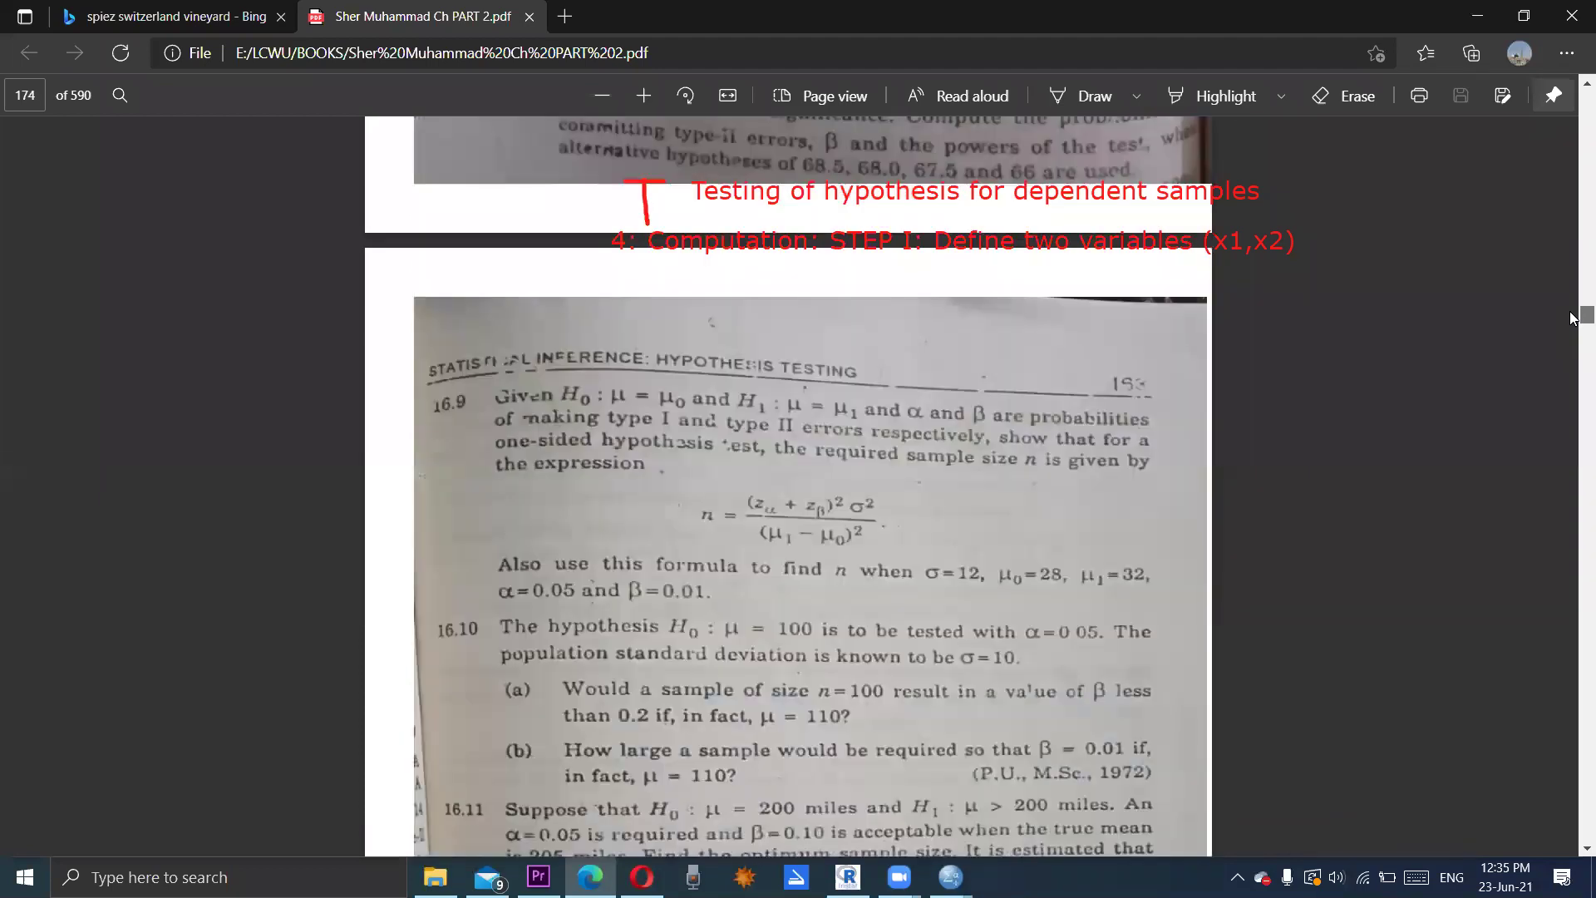
{"action": "scroll", "coordinate": [1572, 317], "scroll_direction": "up", "scroll_amount": 5}
{"action": "mouse_move", "coordinate": [1571, 310]}
{"action": "left_mouse_down"}
{"action": "mouse_move", "coordinate": [1572, 331]}
{"action": "mouse_move", "coordinate": [1572, 313]}
{"action": "left_mouse_up"}
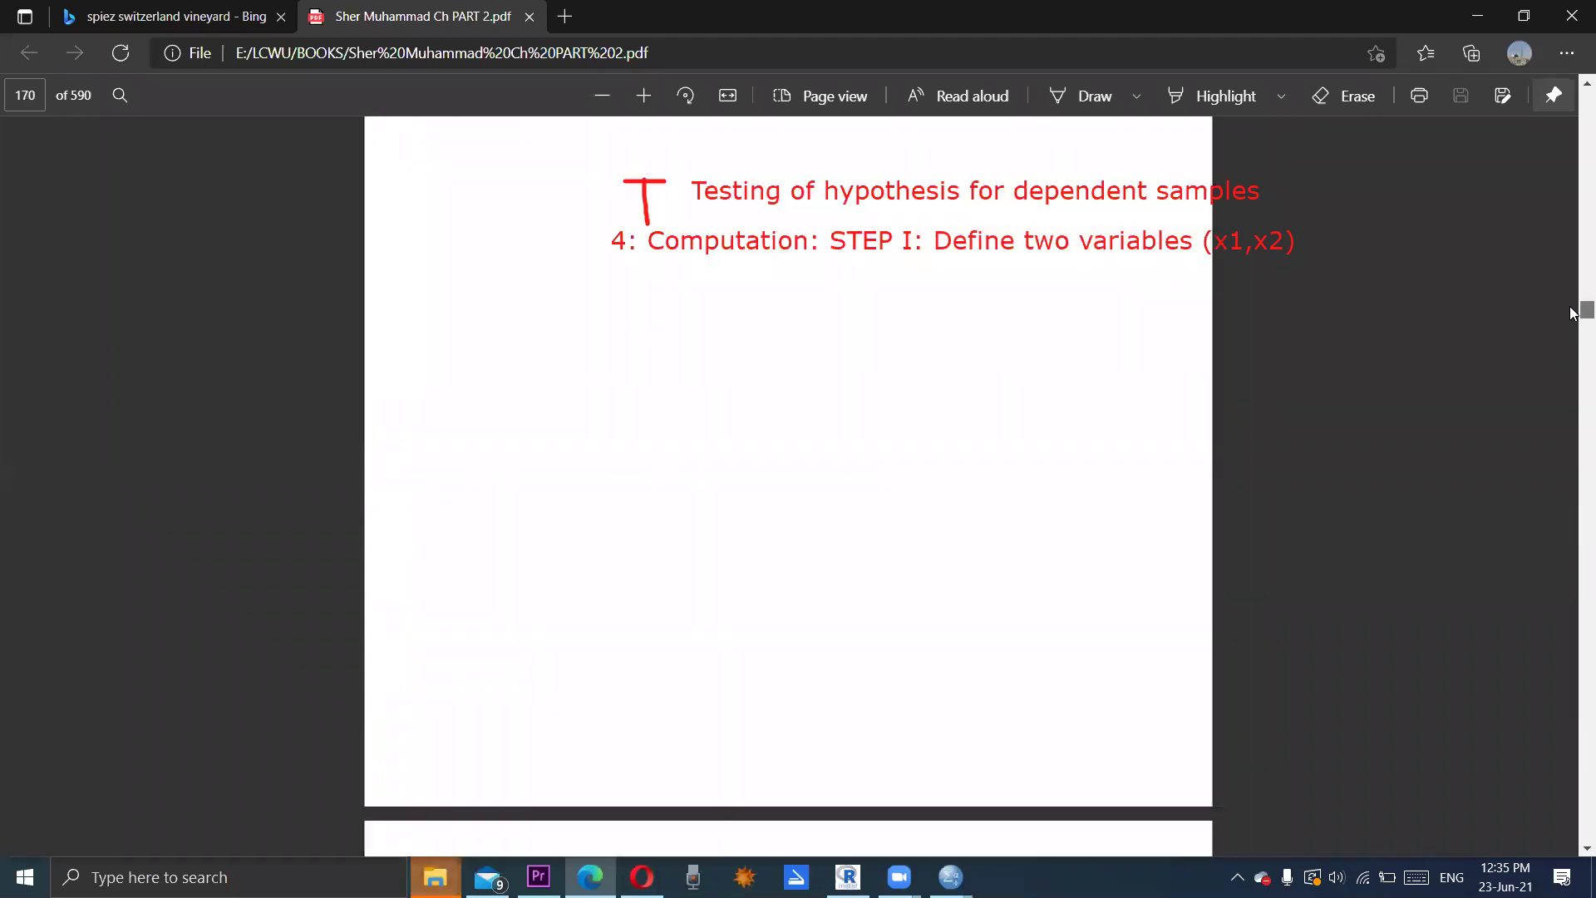
{"action": "left_click_drag", "start_coordinate": [1572, 310], "coordinate": [1572, 488]}
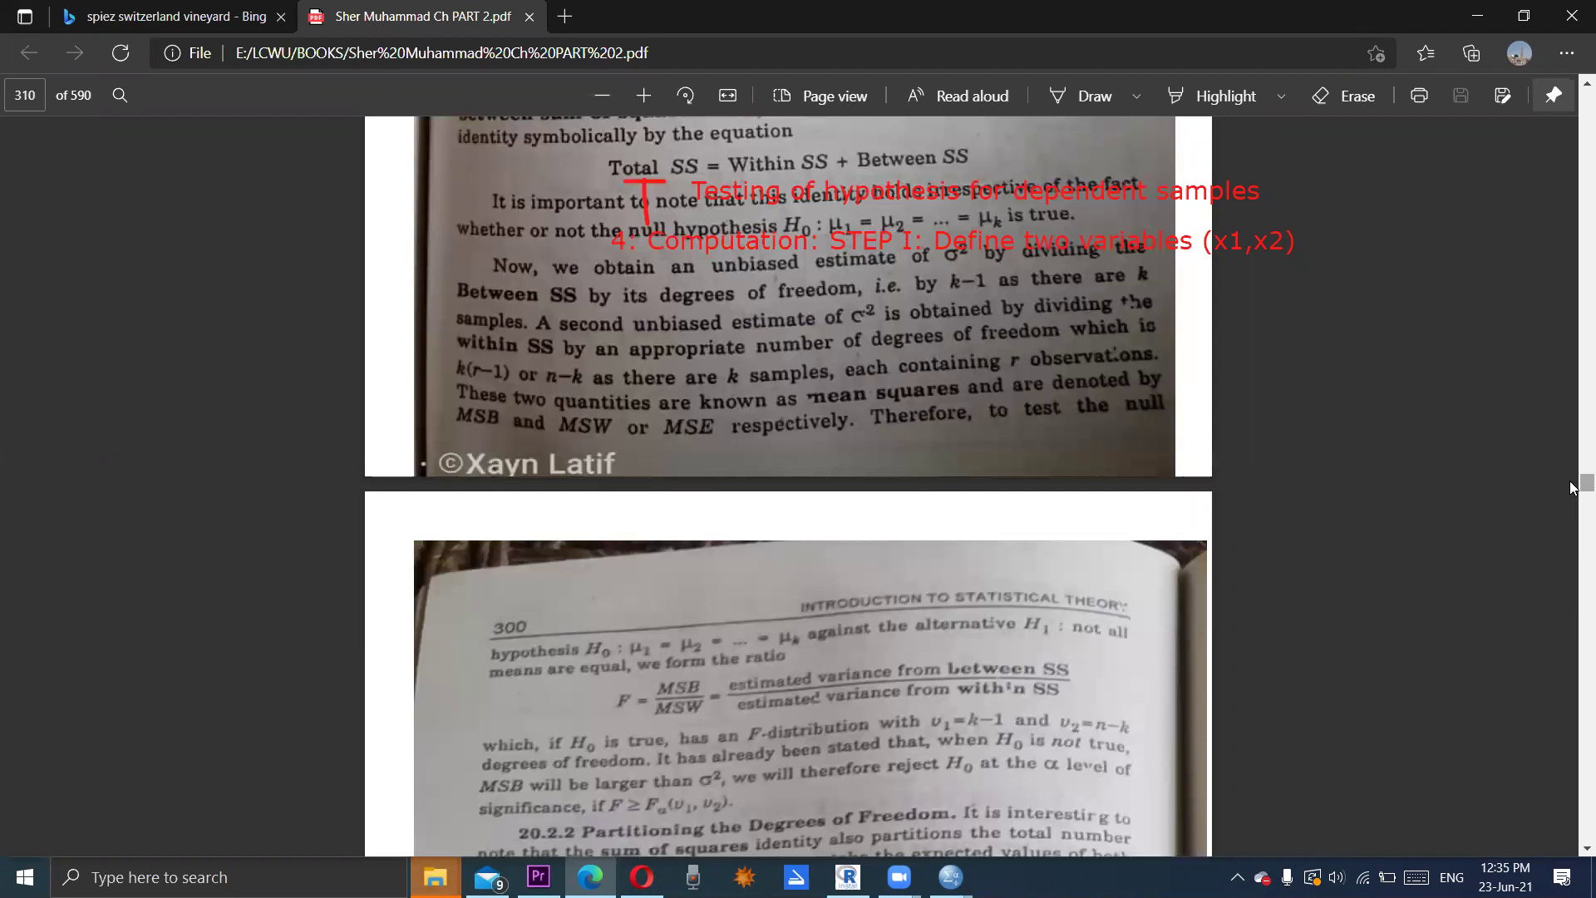
Step: Return to the start of the textbook and search the table of contents through chapter 18 for the paired-observations test
{"action": "key", "text": "Home"}
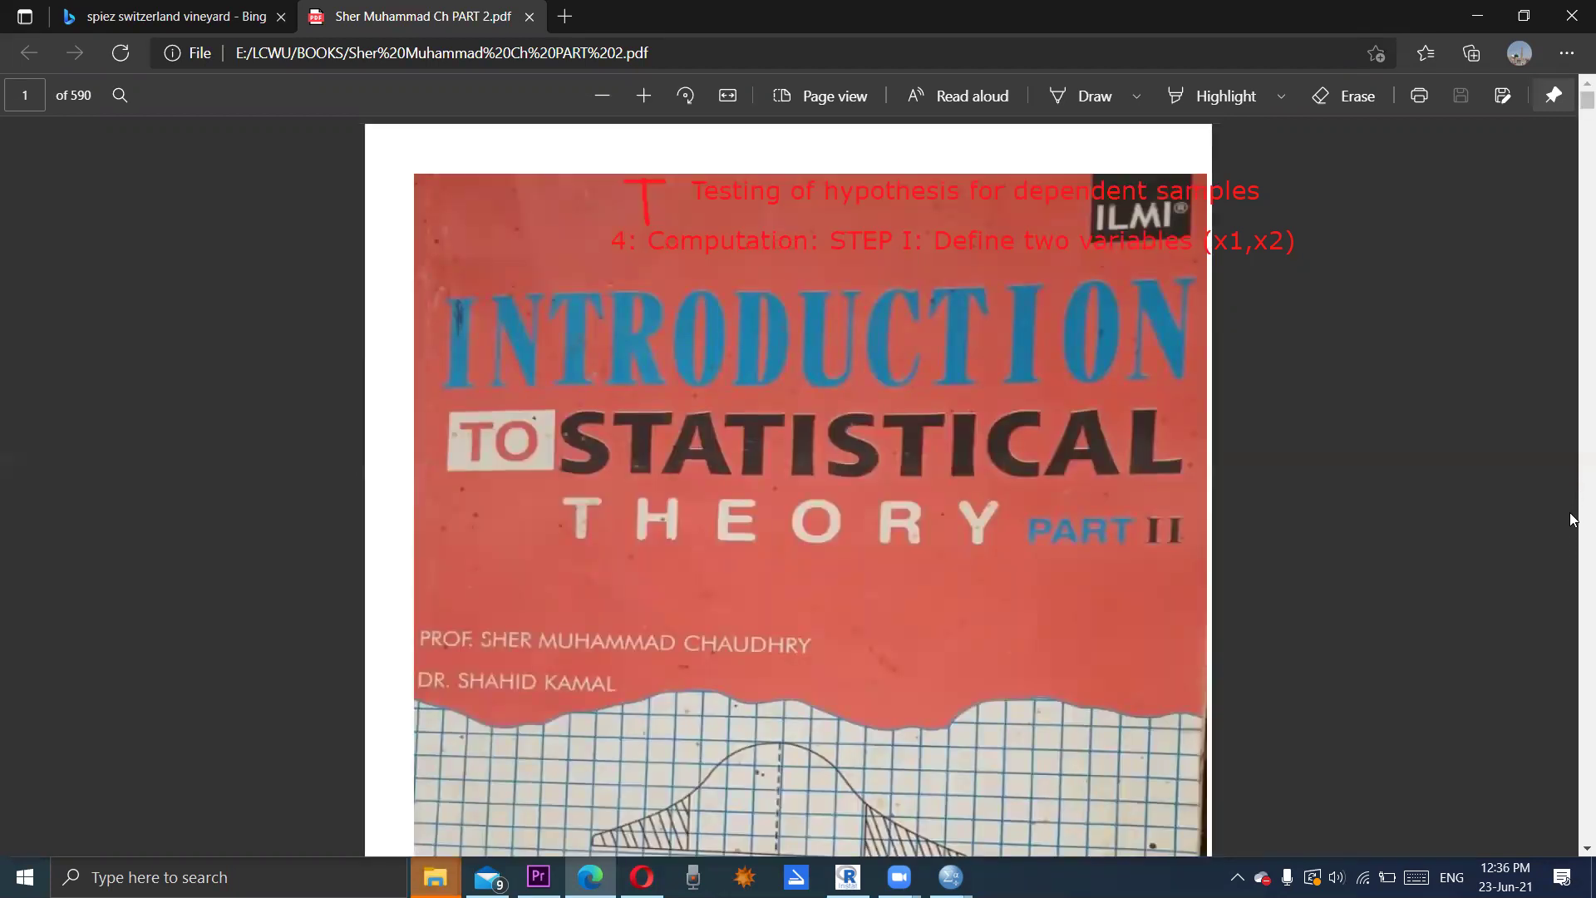
{"action": "scroll", "coordinate": [1569, 512], "scroll_direction": "down", "scroll_amount": 20}
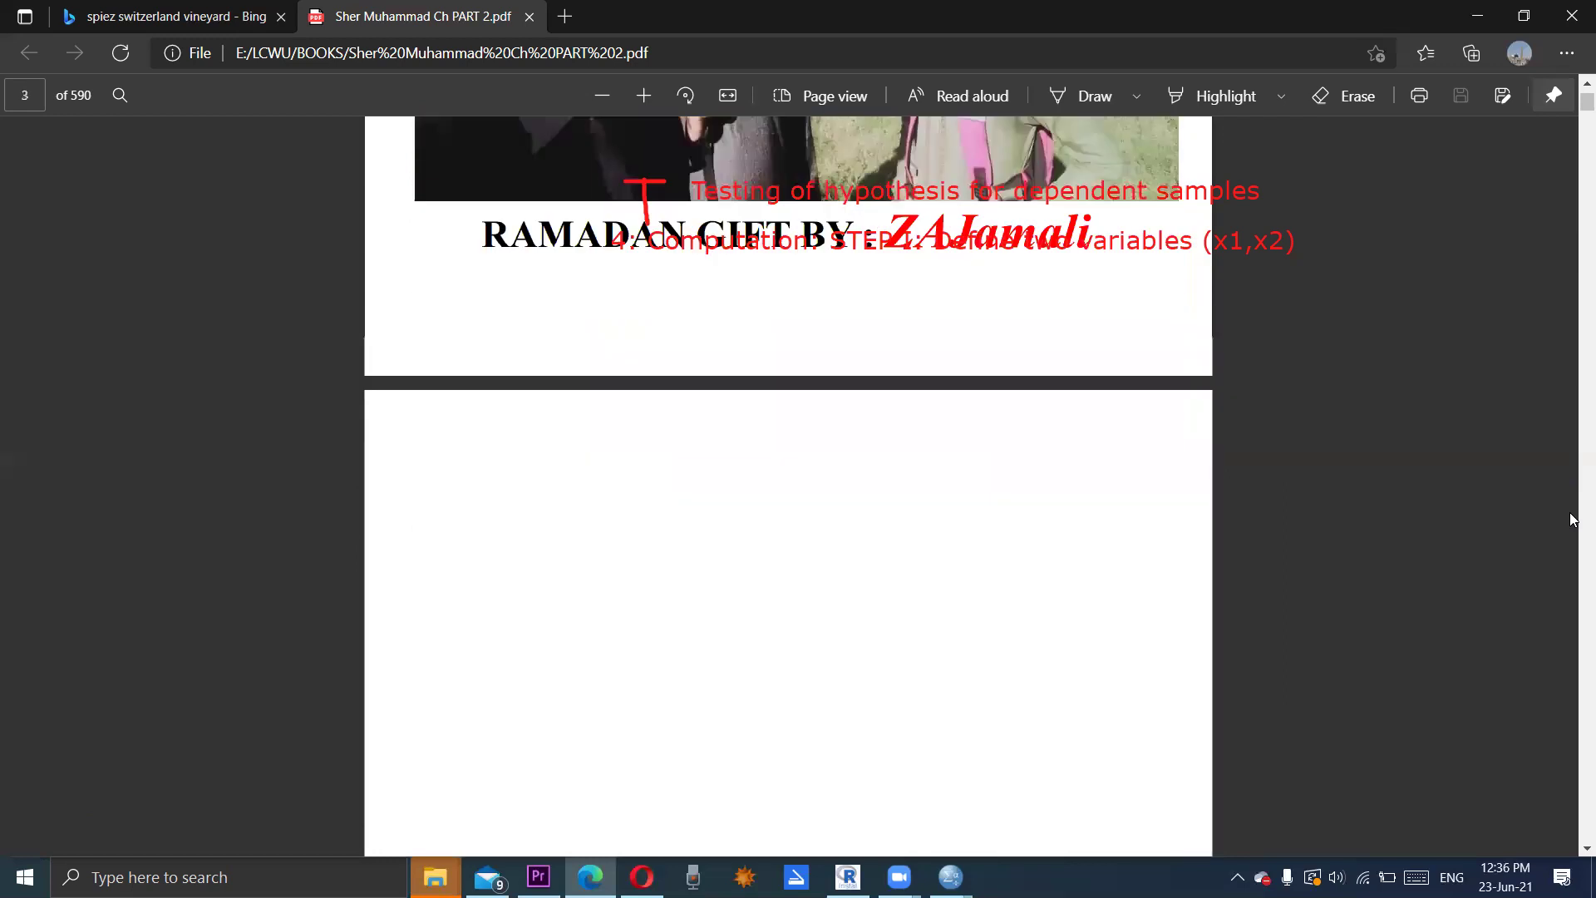
{"action": "scroll", "coordinate": [1569, 513], "scroll_direction": "down", "scroll_amount": 15}
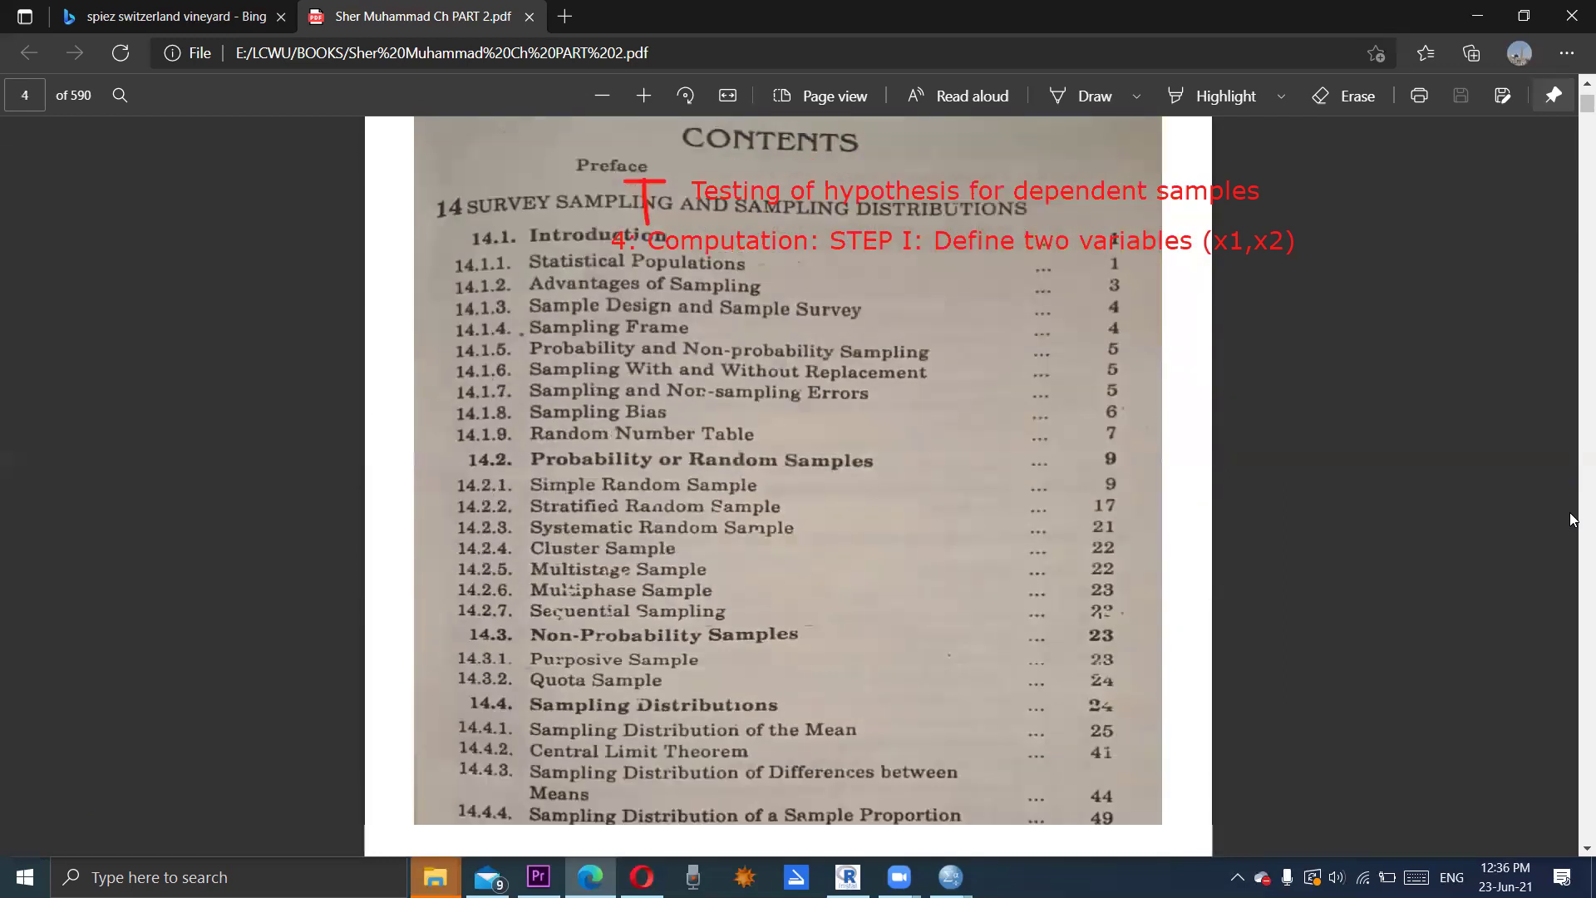
{"action": "scroll", "coordinate": [1569, 520], "scroll_direction": "down", "scroll_amount": 8}
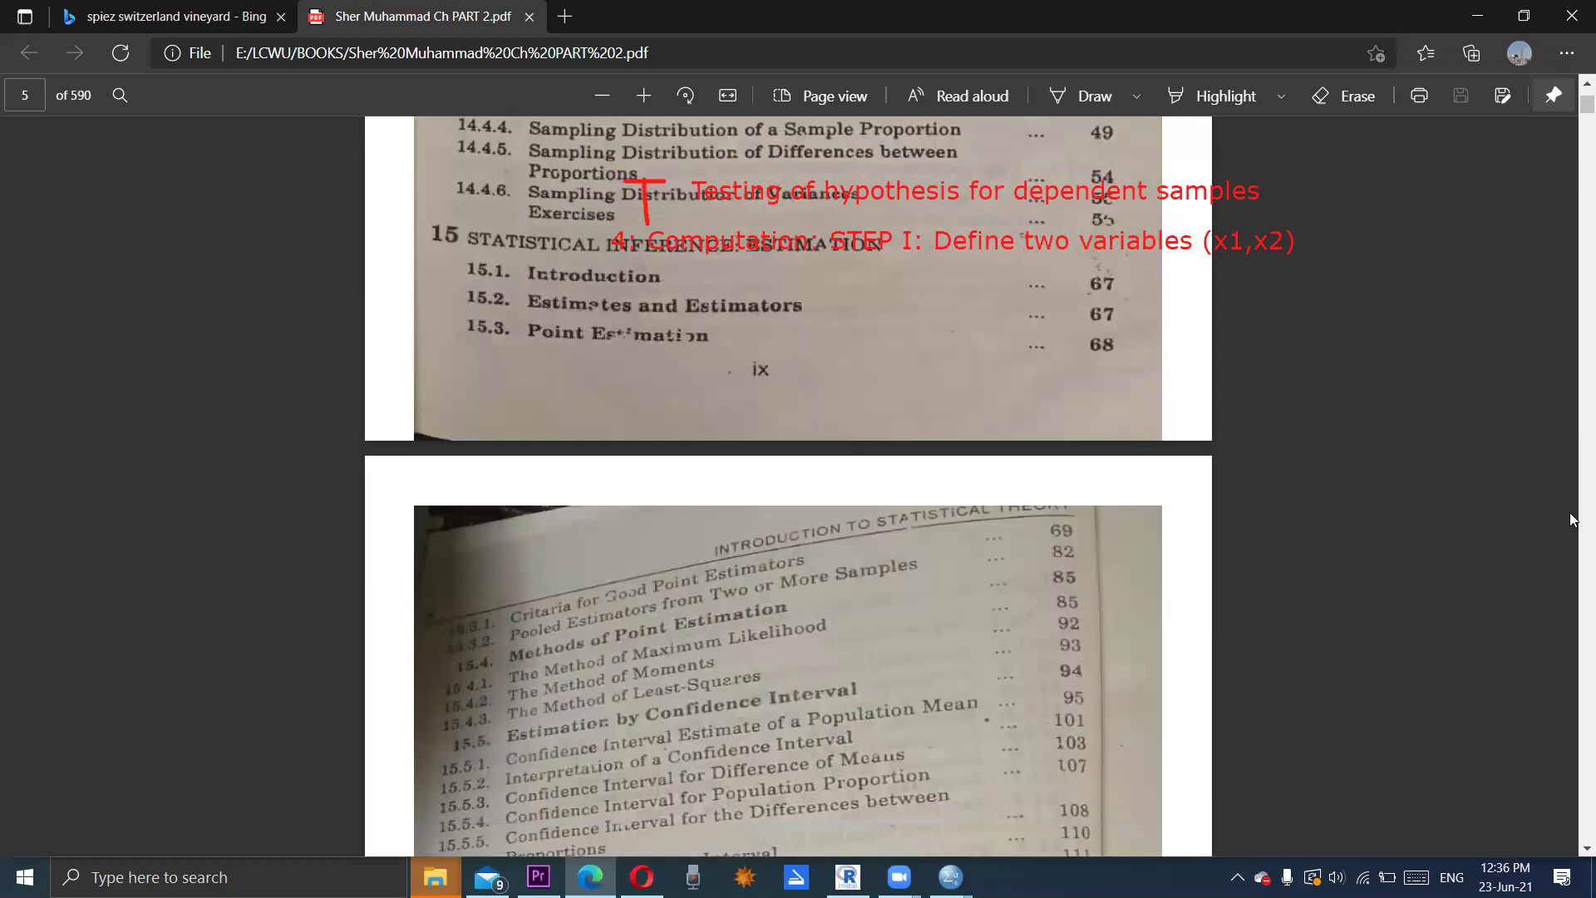
{"action": "scroll", "coordinate": [1570, 518], "scroll_direction": "down", "scroll_amount": 8}
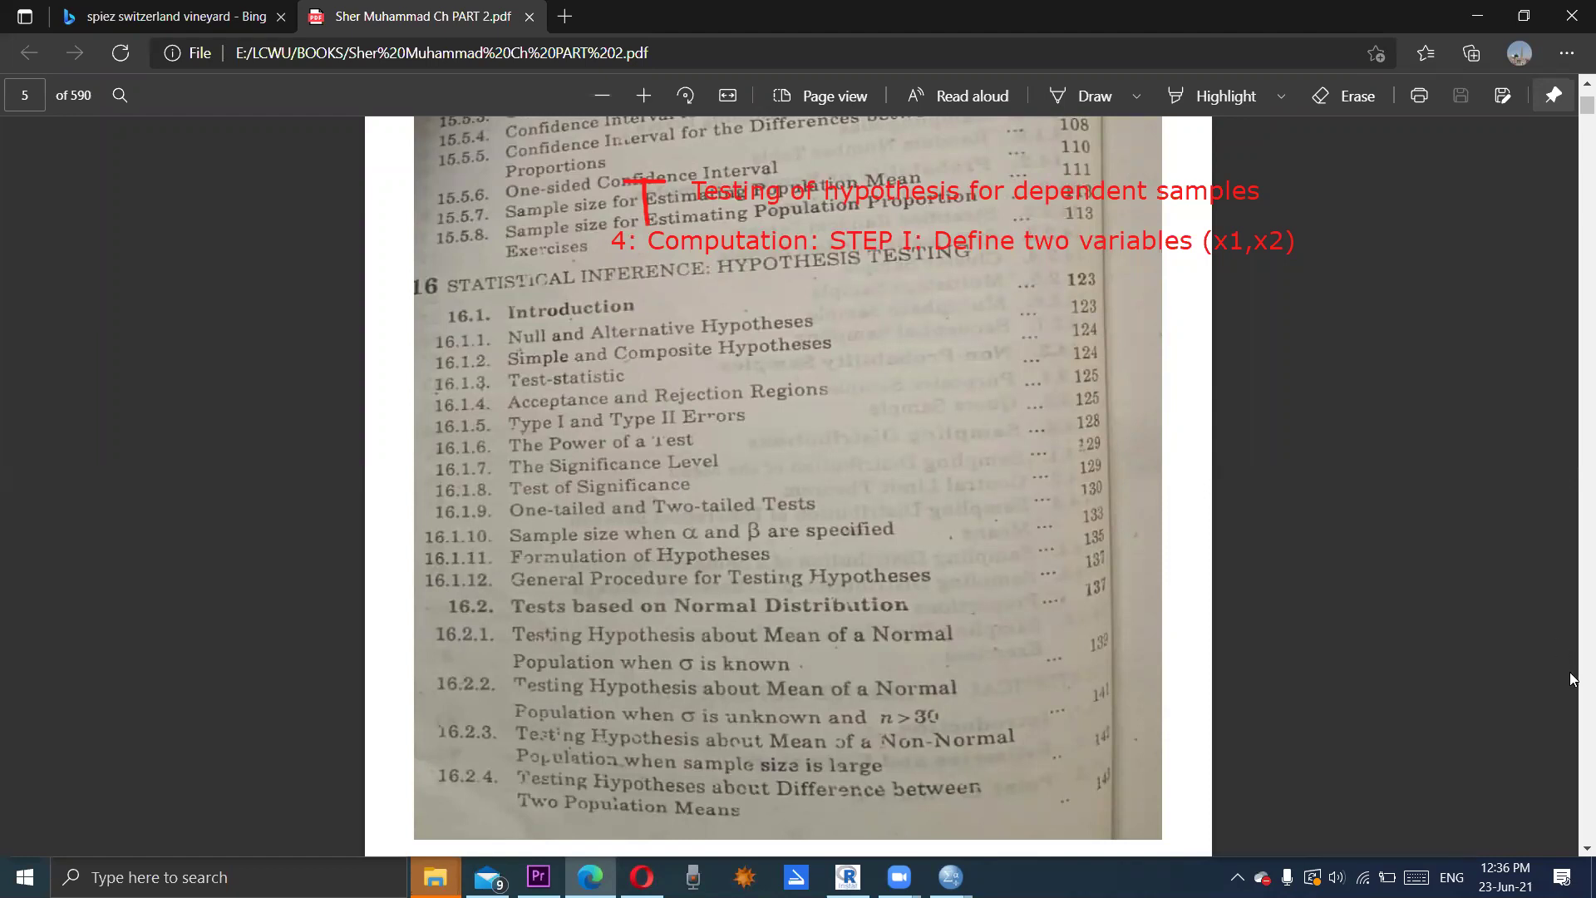
{"action": "scroll", "coordinate": [1569, 672], "scroll_direction": "down", "scroll_amount": 10}
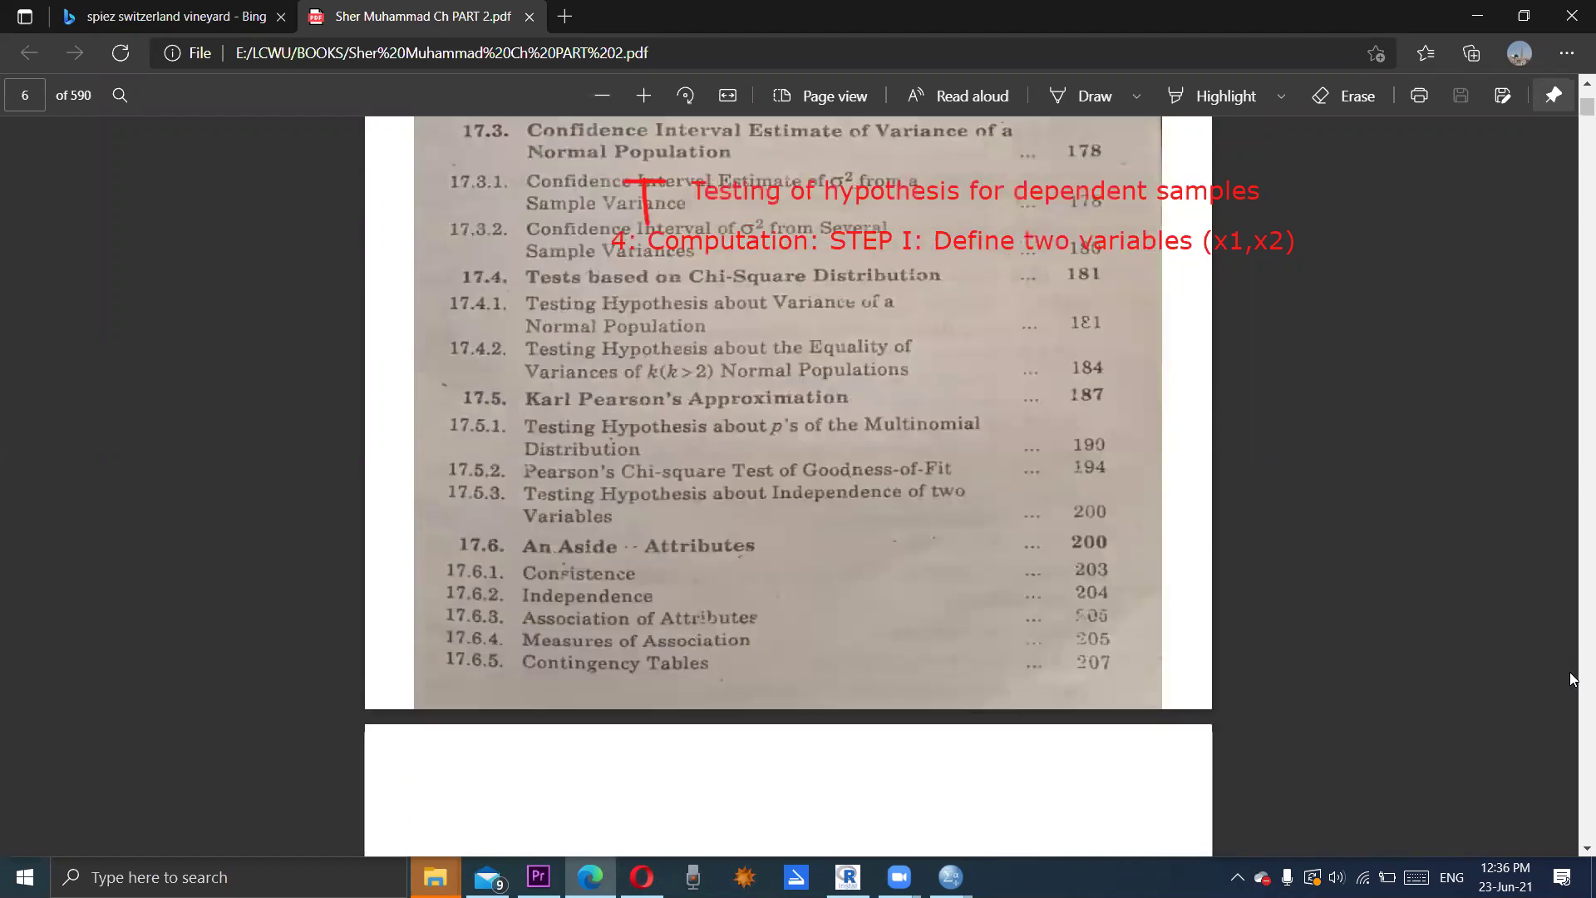
{"action": "scroll", "coordinate": [1569, 671], "scroll_direction": "down", "scroll_amount": 8}
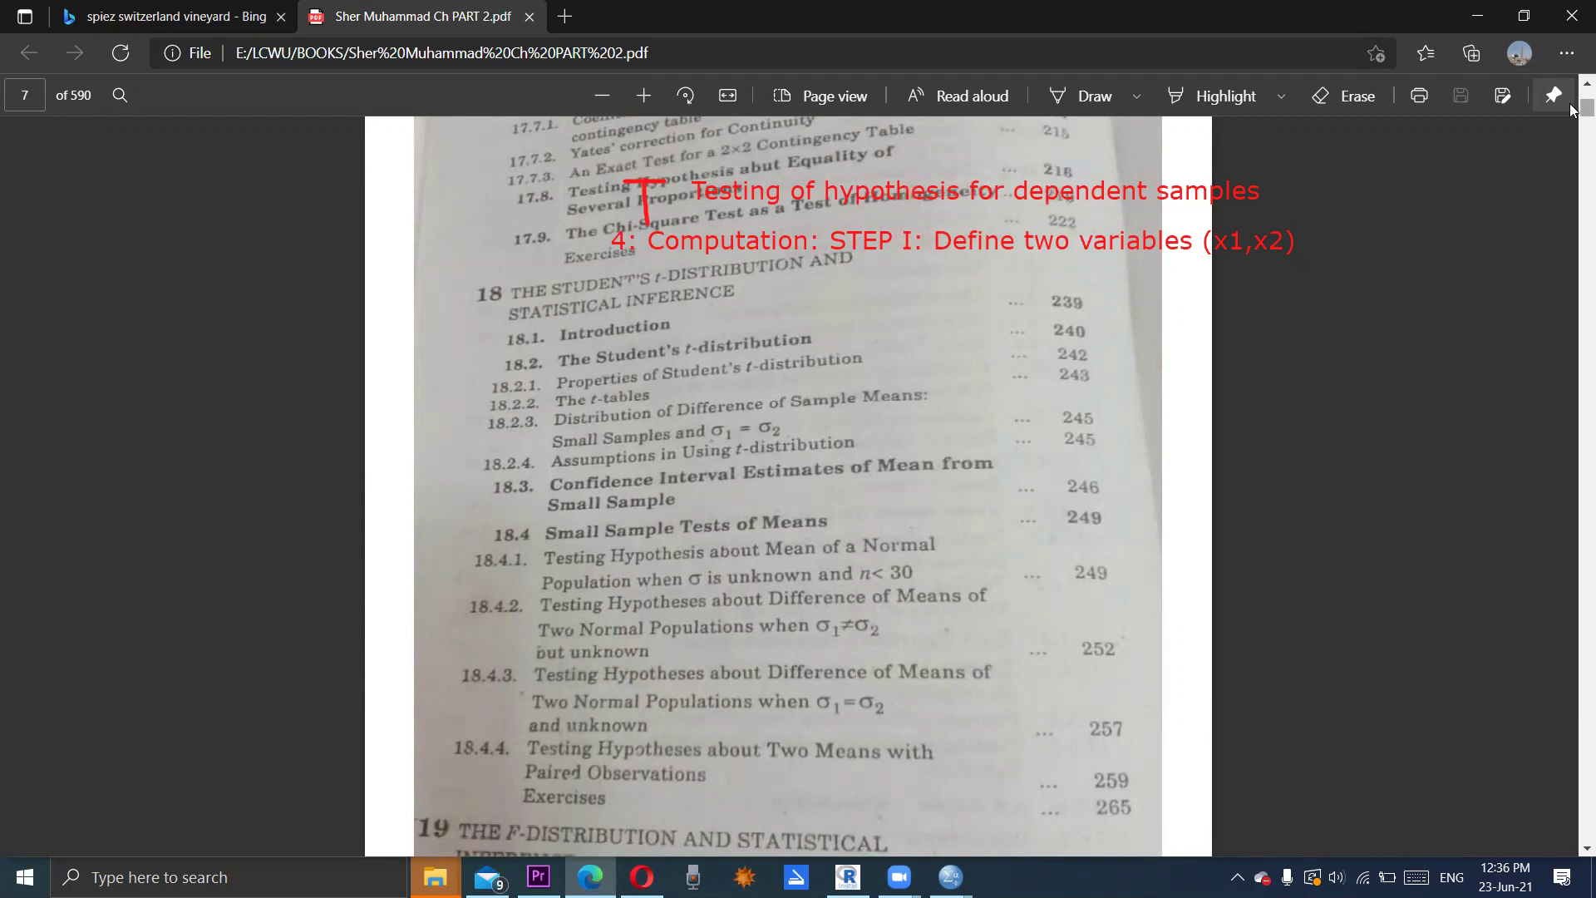
Step: Jump ahead to the chapter 18 exercises and look back through exercises 18.20 to 18.1 for a paired-observations problem
{"action": "left_click_drag", "start_coordinate": [1571, 110], "coordinate": [1574, 447]}
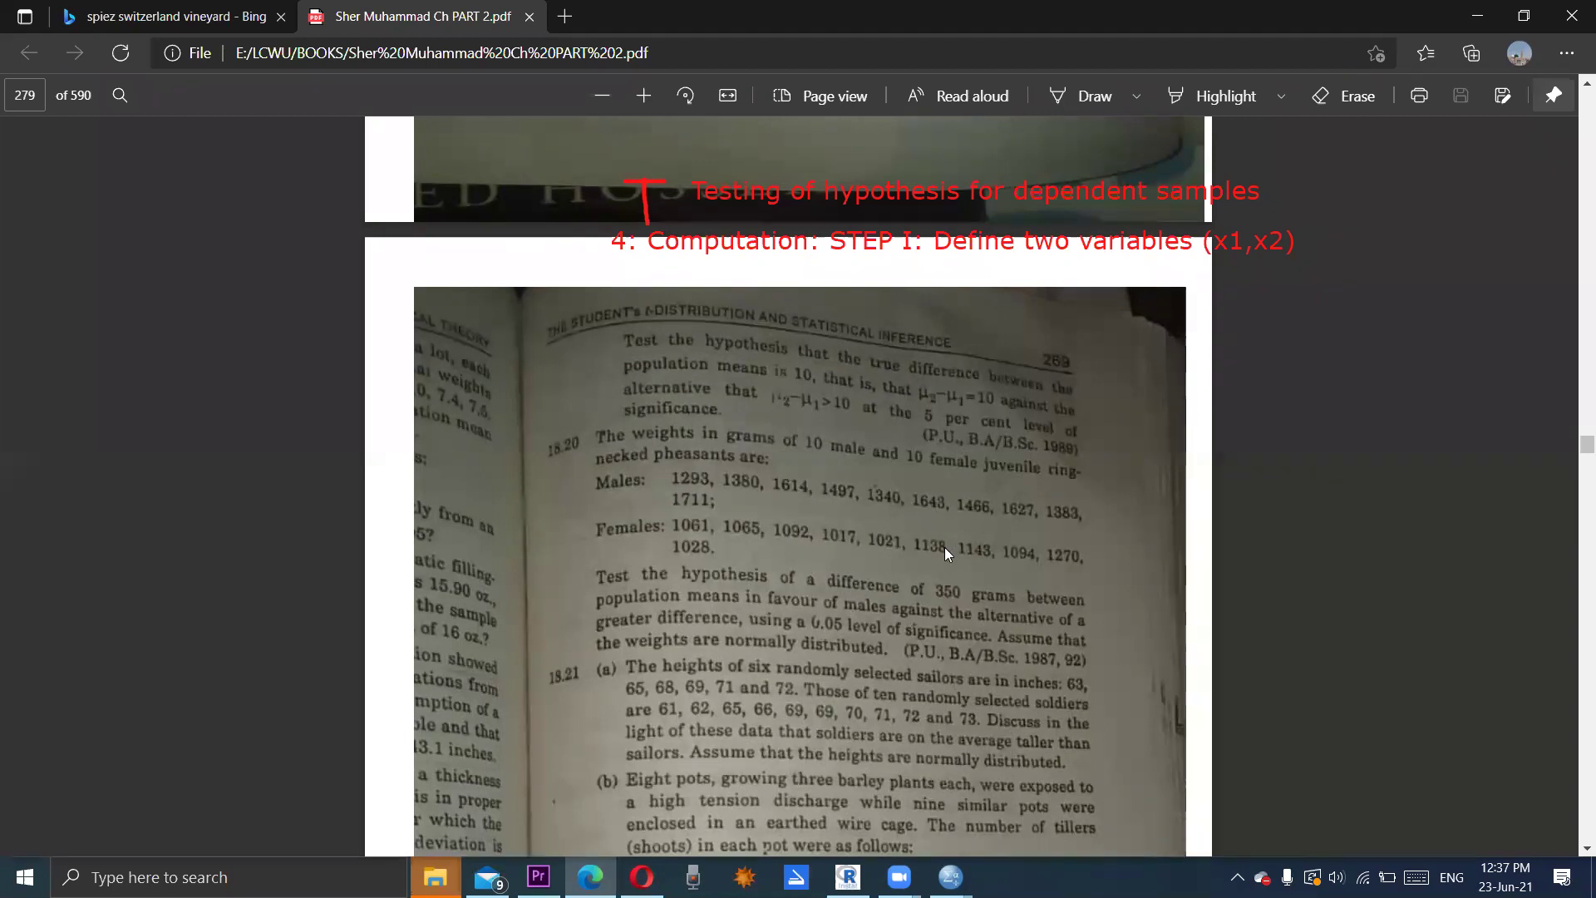
{"action": "scroll", "coordinate": [1569, 336], "scroll_direction": "up", "scroll_amount": 5}
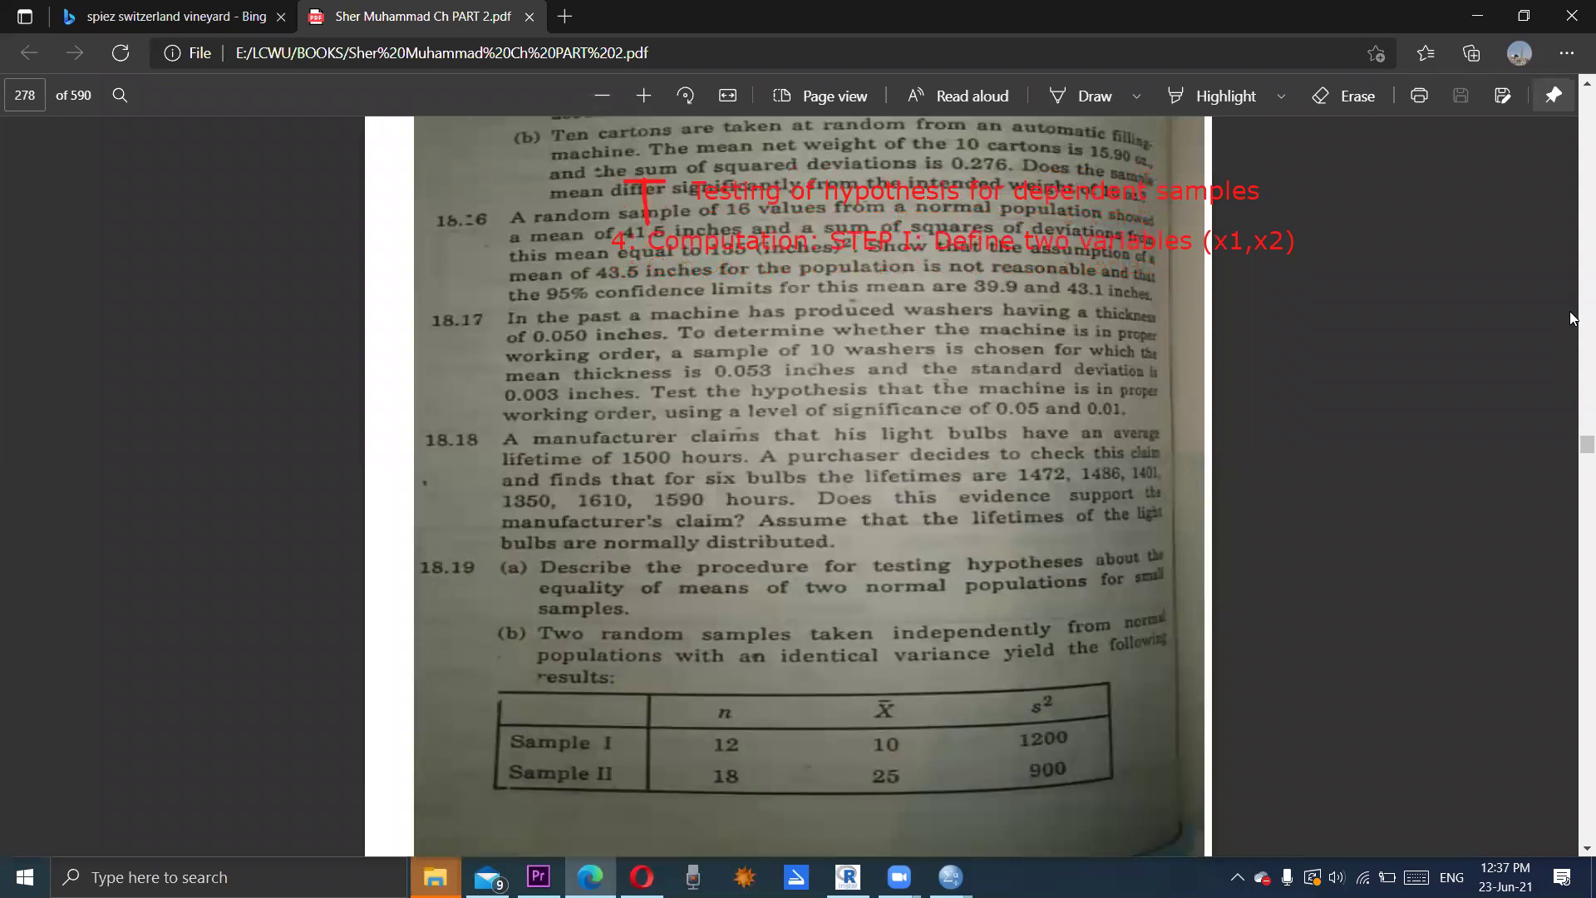
{"action": "scroll", "coordinate": [1569, 309], "scroll_direction": "up", "scroll_amount": 5}
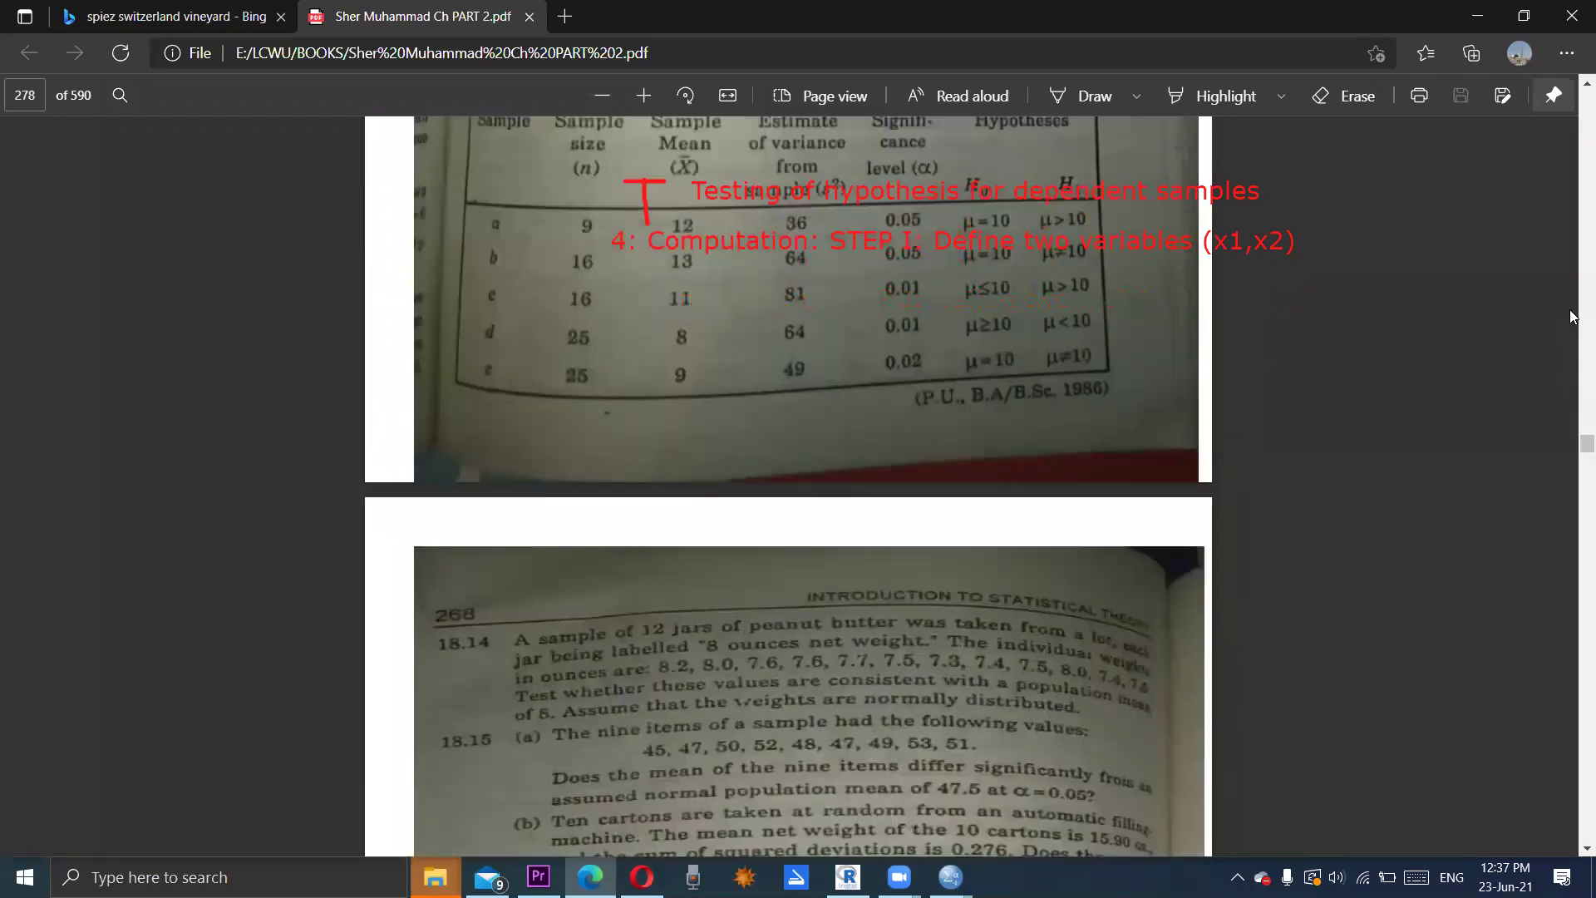
{"action": "scroll", "coordinate": [1570, 316], "scroll_direction": "up", "scroll_amount": 5}
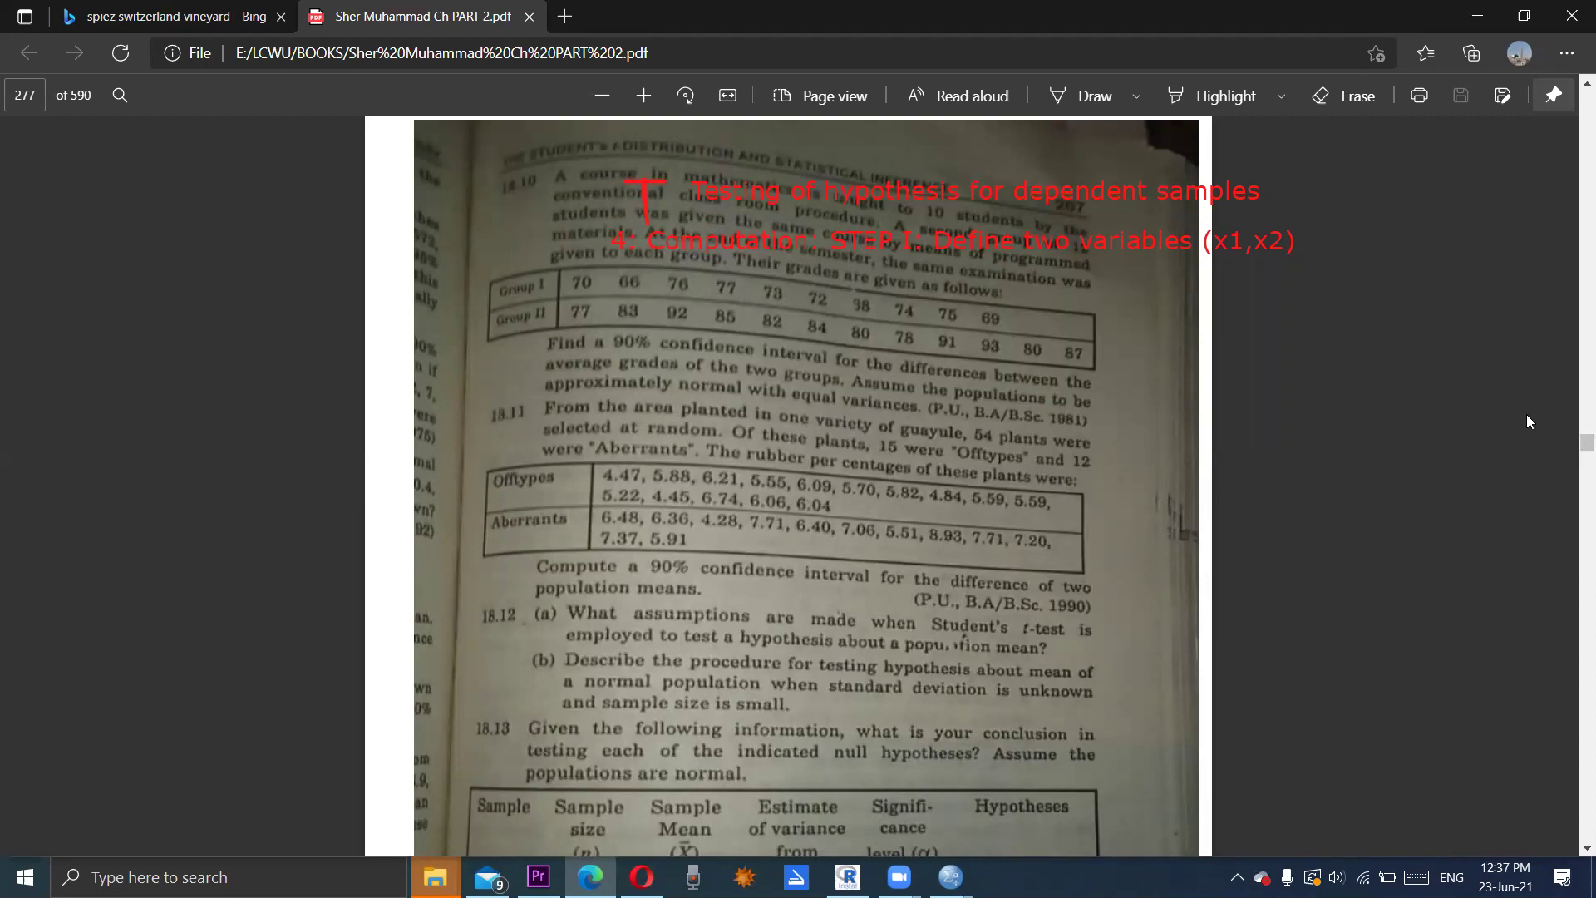
{"action": "scroll", "coordinate": [1569, 374], "scroll_direction": "up", "scroll_amount": 8}
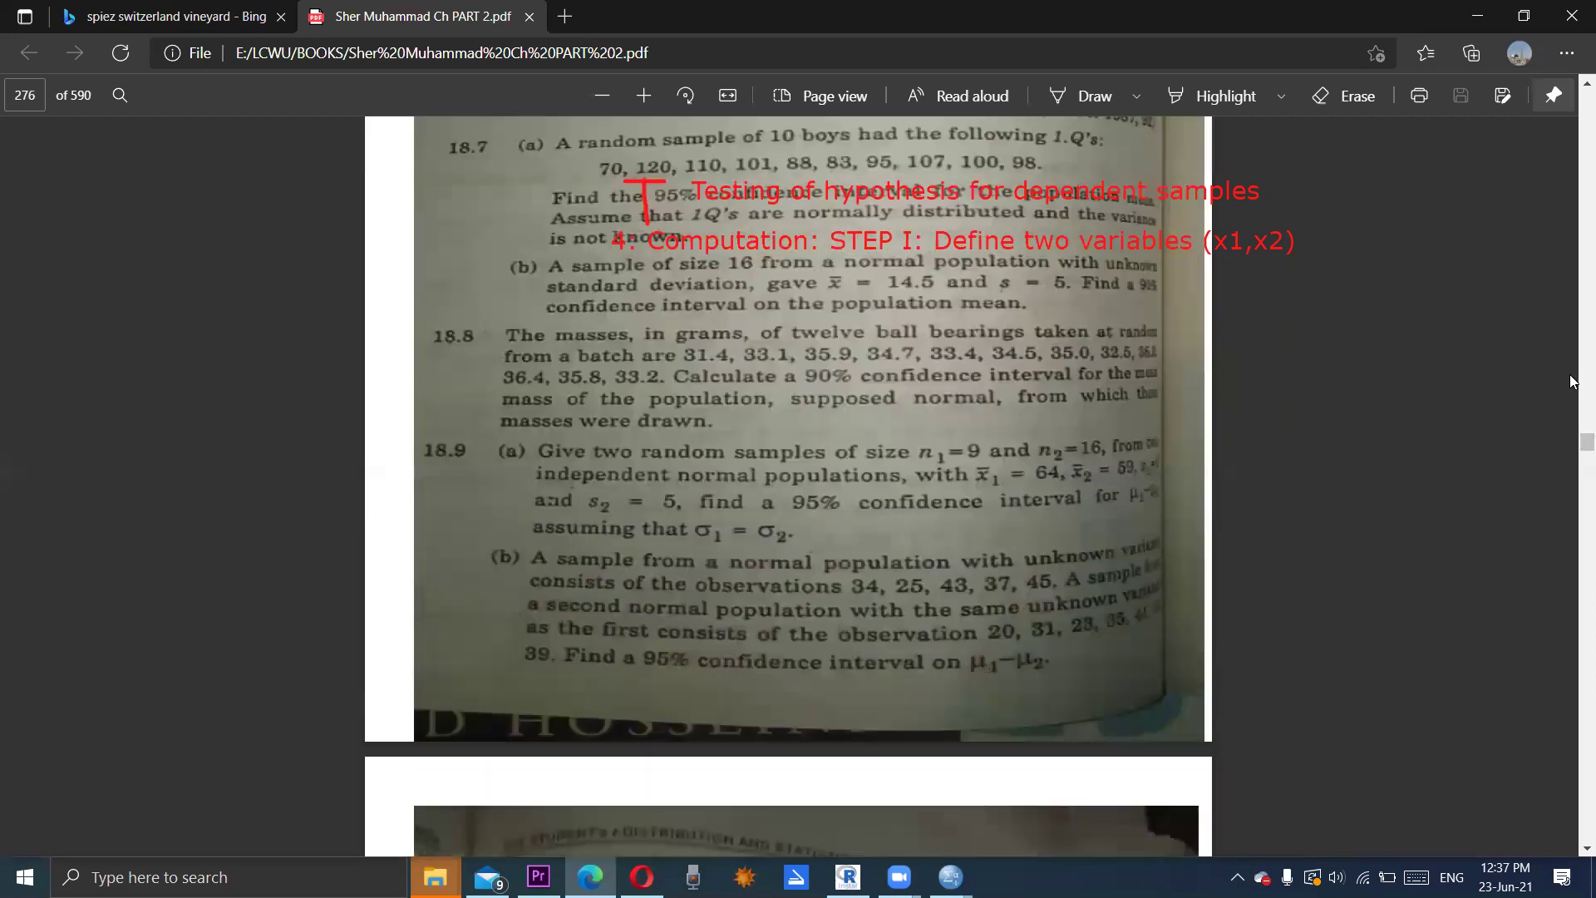
{"action": "scroll", "coordinate": [1569, 374], "scroll_direction": "up", "scroll_amount": 8}
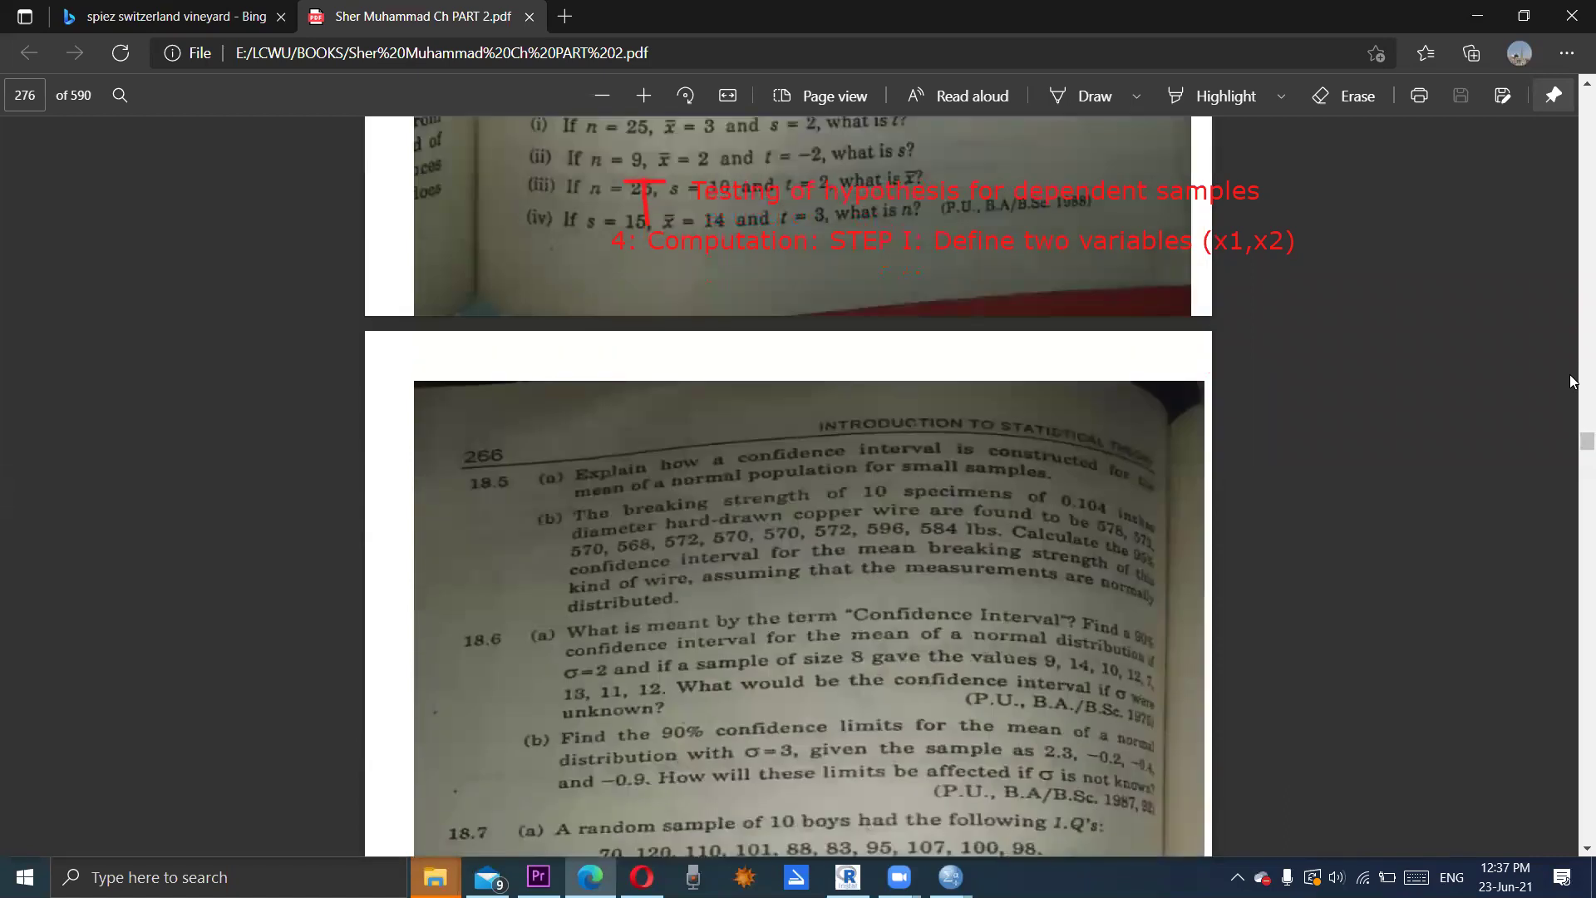
{"action": "scroll", "coordinate": [1569, 374], "scroll_direction": "up", "scroll_amount": 8}
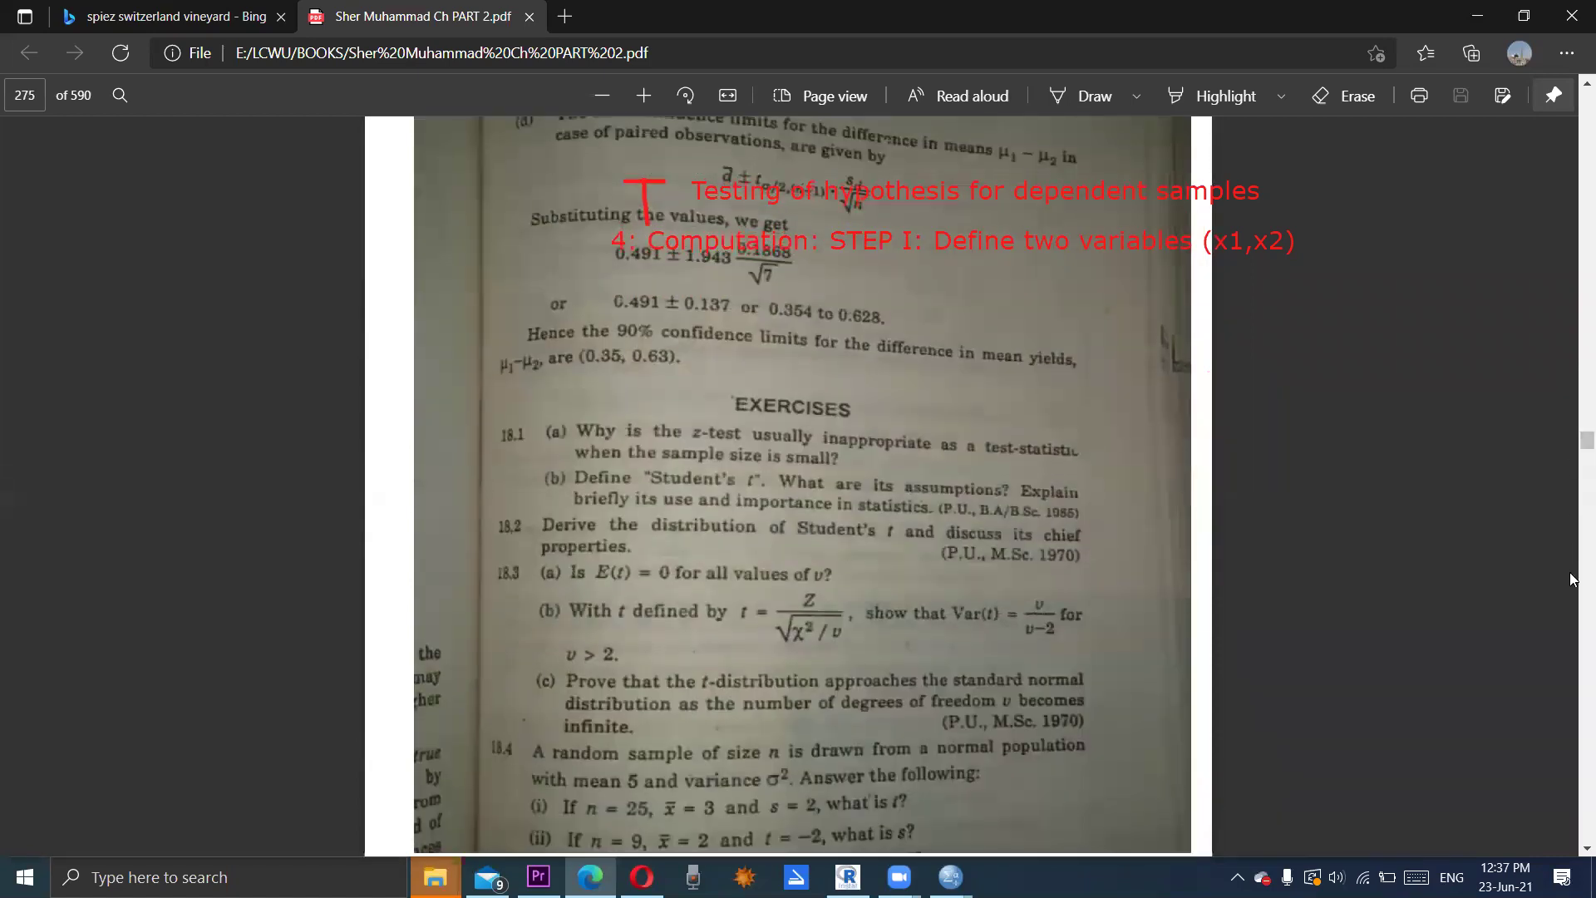
Step: Go forward again through the chapter 18 exercises, from 18.4 to exercise 18.20 on pheasant weights
{"action": "scroll", "coordinate": [1571, 579], "scroll_direction": "down", "scroll_amount": 7}
{"action": "scroll", "coordinate": [1571, 580], "scroll_direction": "down", "scroll_amount": 8}
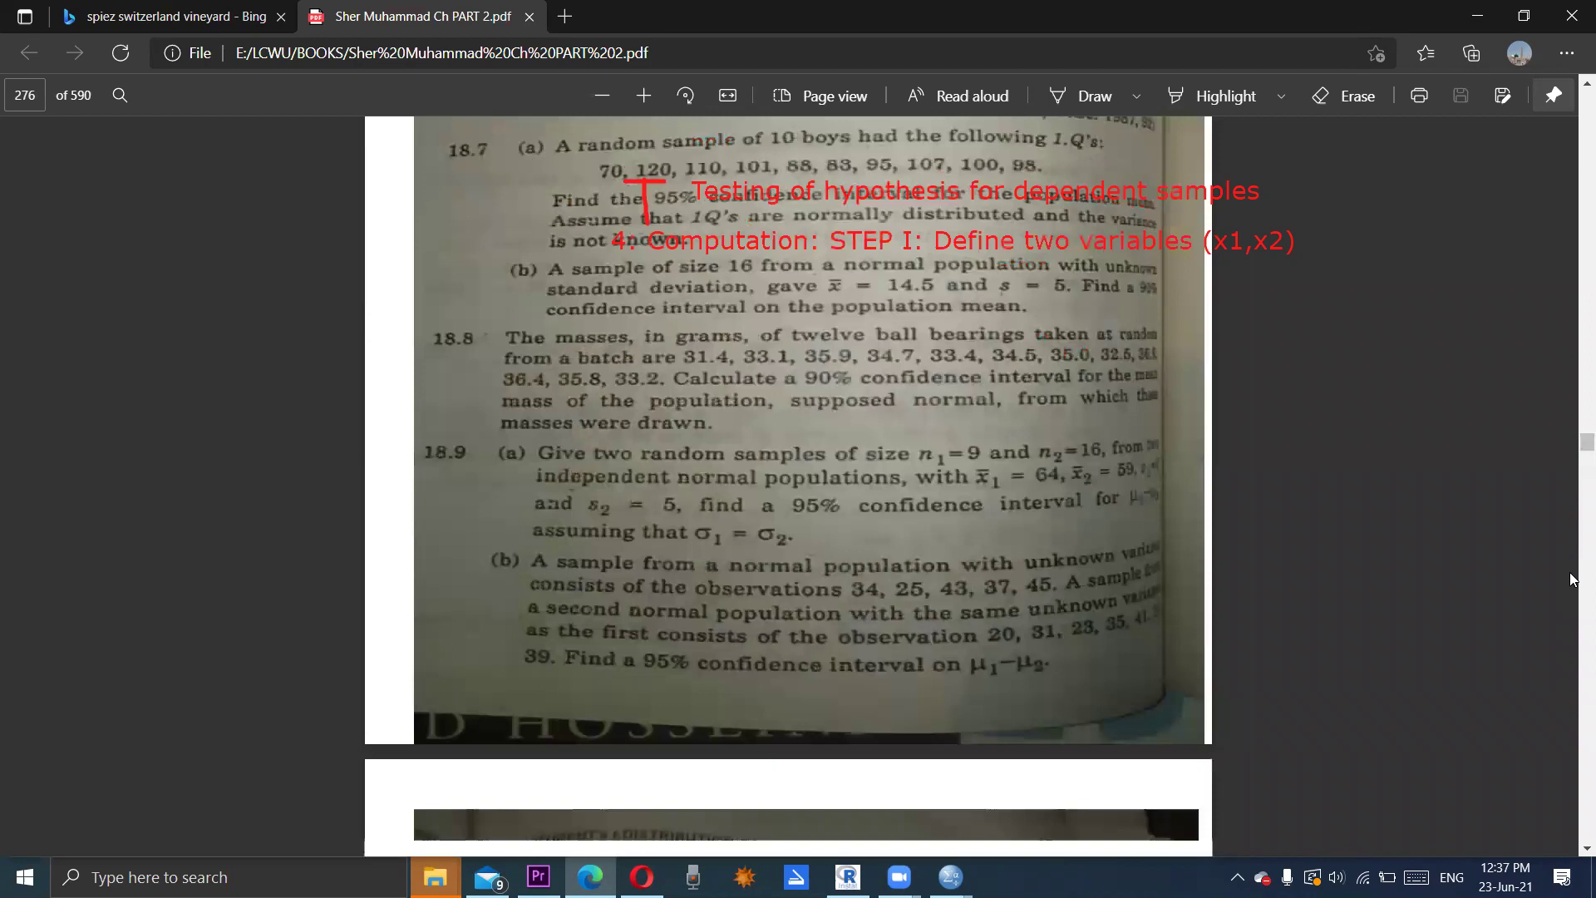
{"action": "scroll", "coordinate": [1570, 574], "scroll_direction": "down", "scroll_amount": 11}
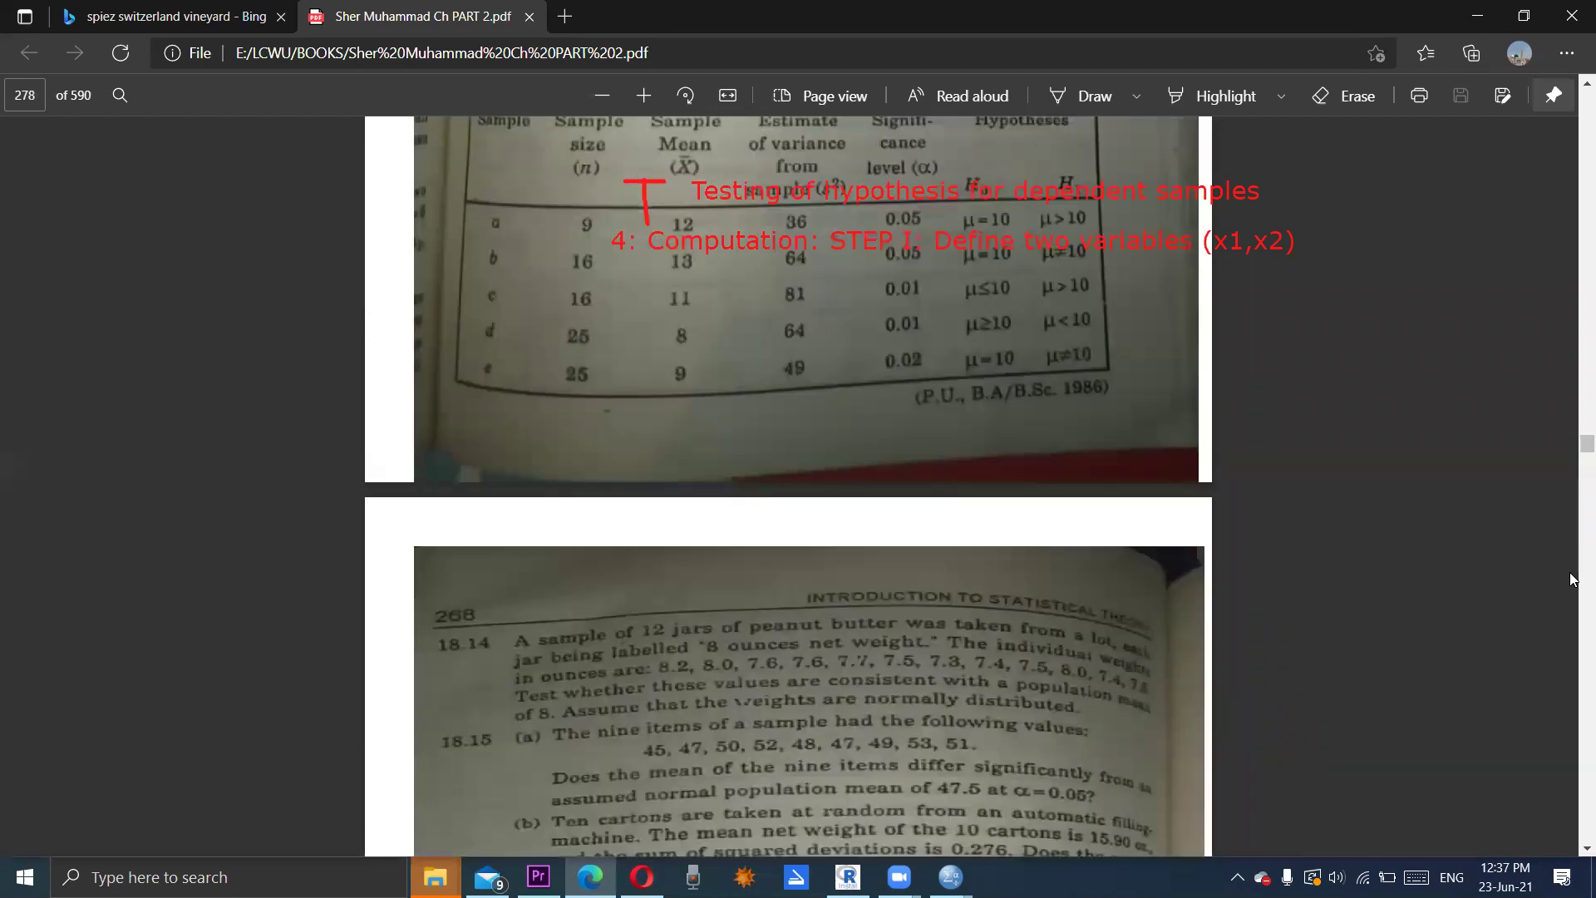
{"action": "scroll", "coordinate": [1571, 601], "scroll_direction": "down", "scroll_amount": 7}
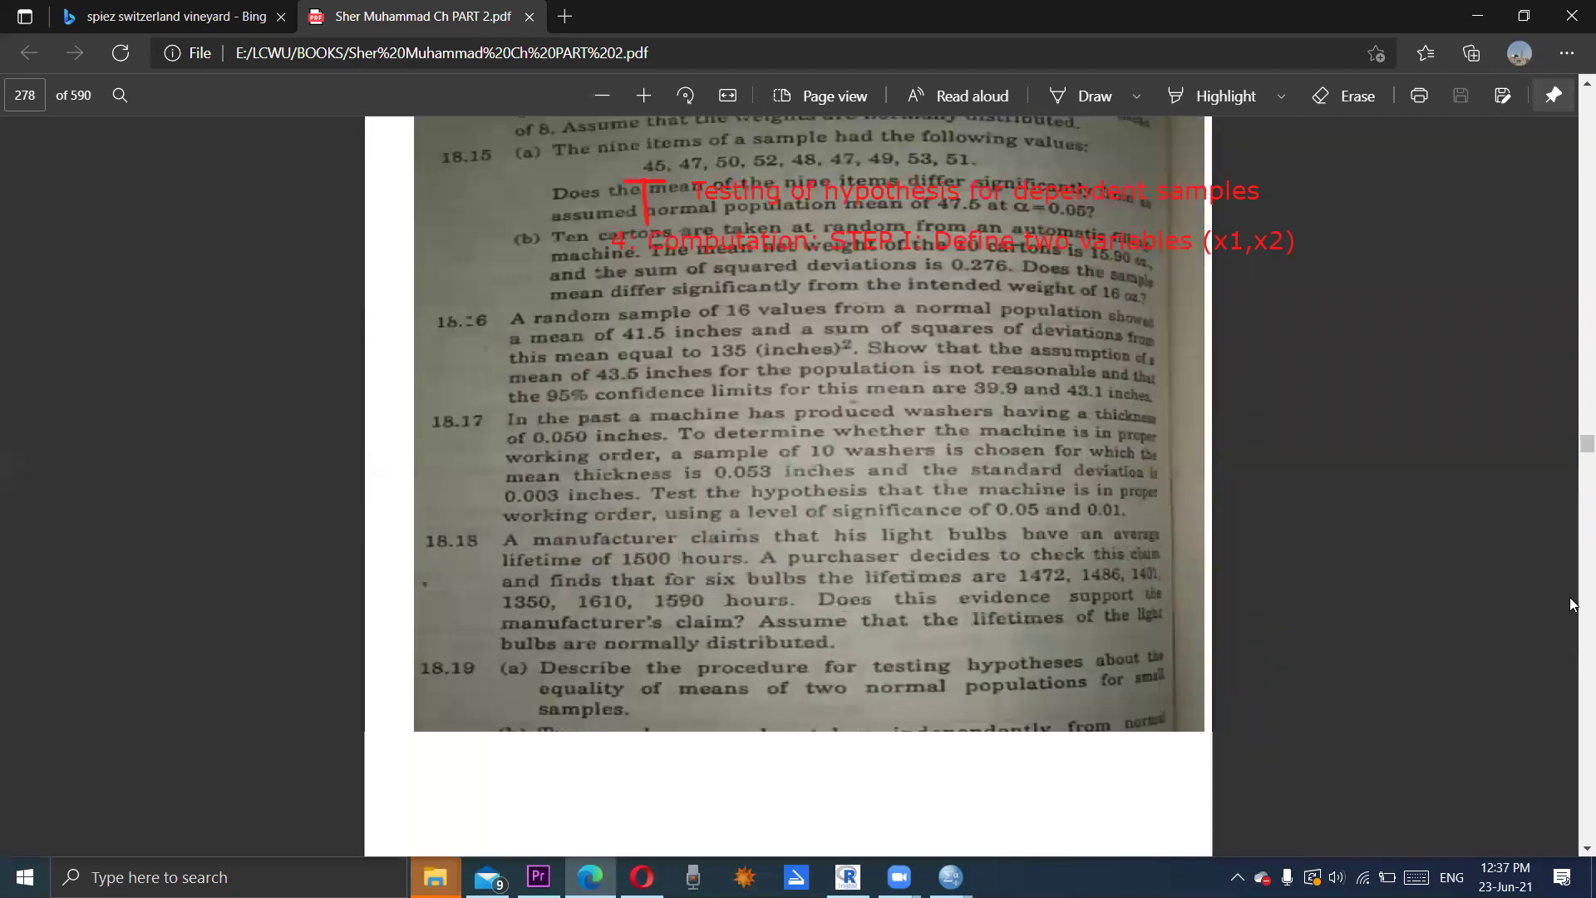
{"action": "scroll", "coordinate": [1569, 597], "scroll_direction": "down", "scroll_amount": 9}
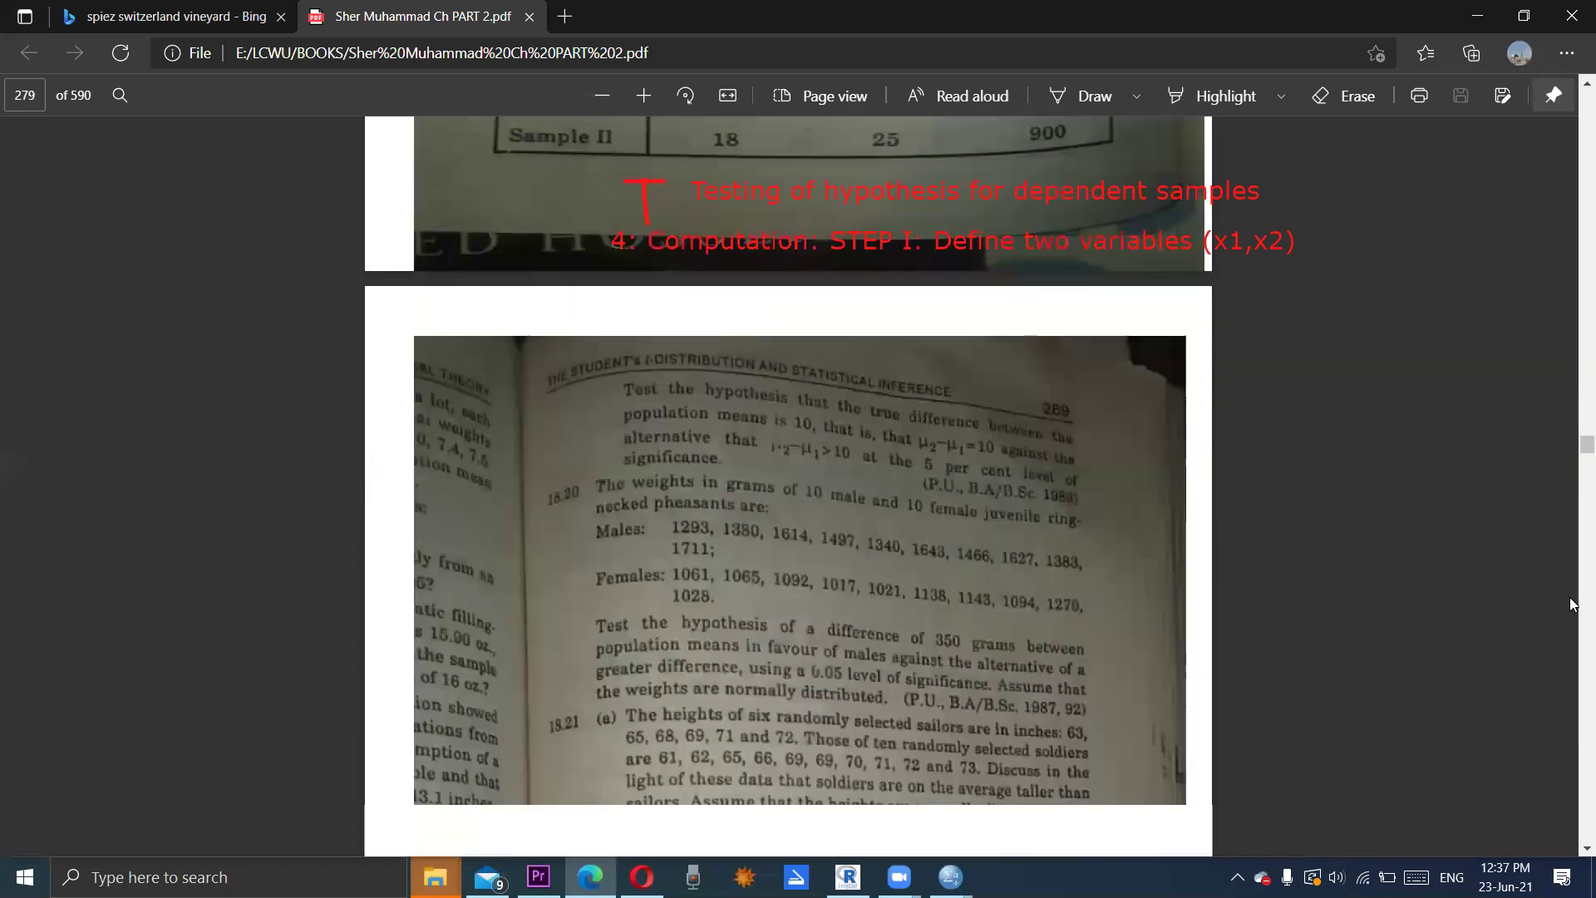
{"action": "scroll", "coordinate": [1570, 597], "scroll_direction": "down", "scroll_amount": 1}
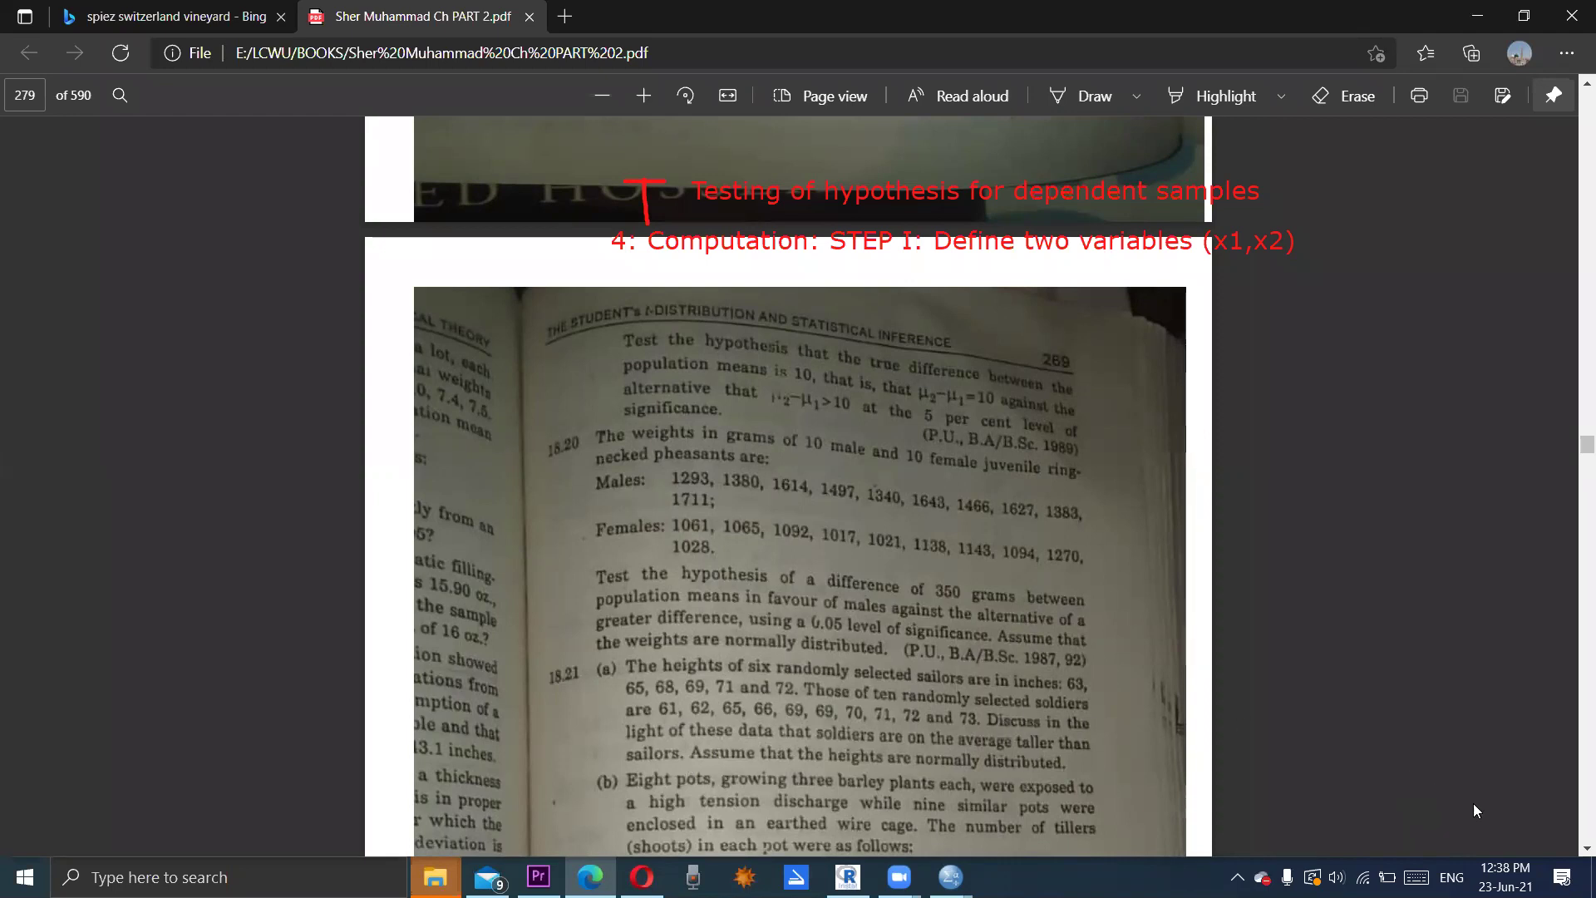
Step: Read exercises 18.20 to 18.26 on comparing two group means, checking whether any uses dependent samples
{"action": "scroll", "coordinate": [1571, 852], "scroll_direction": "down", "scroll_amount": 2}
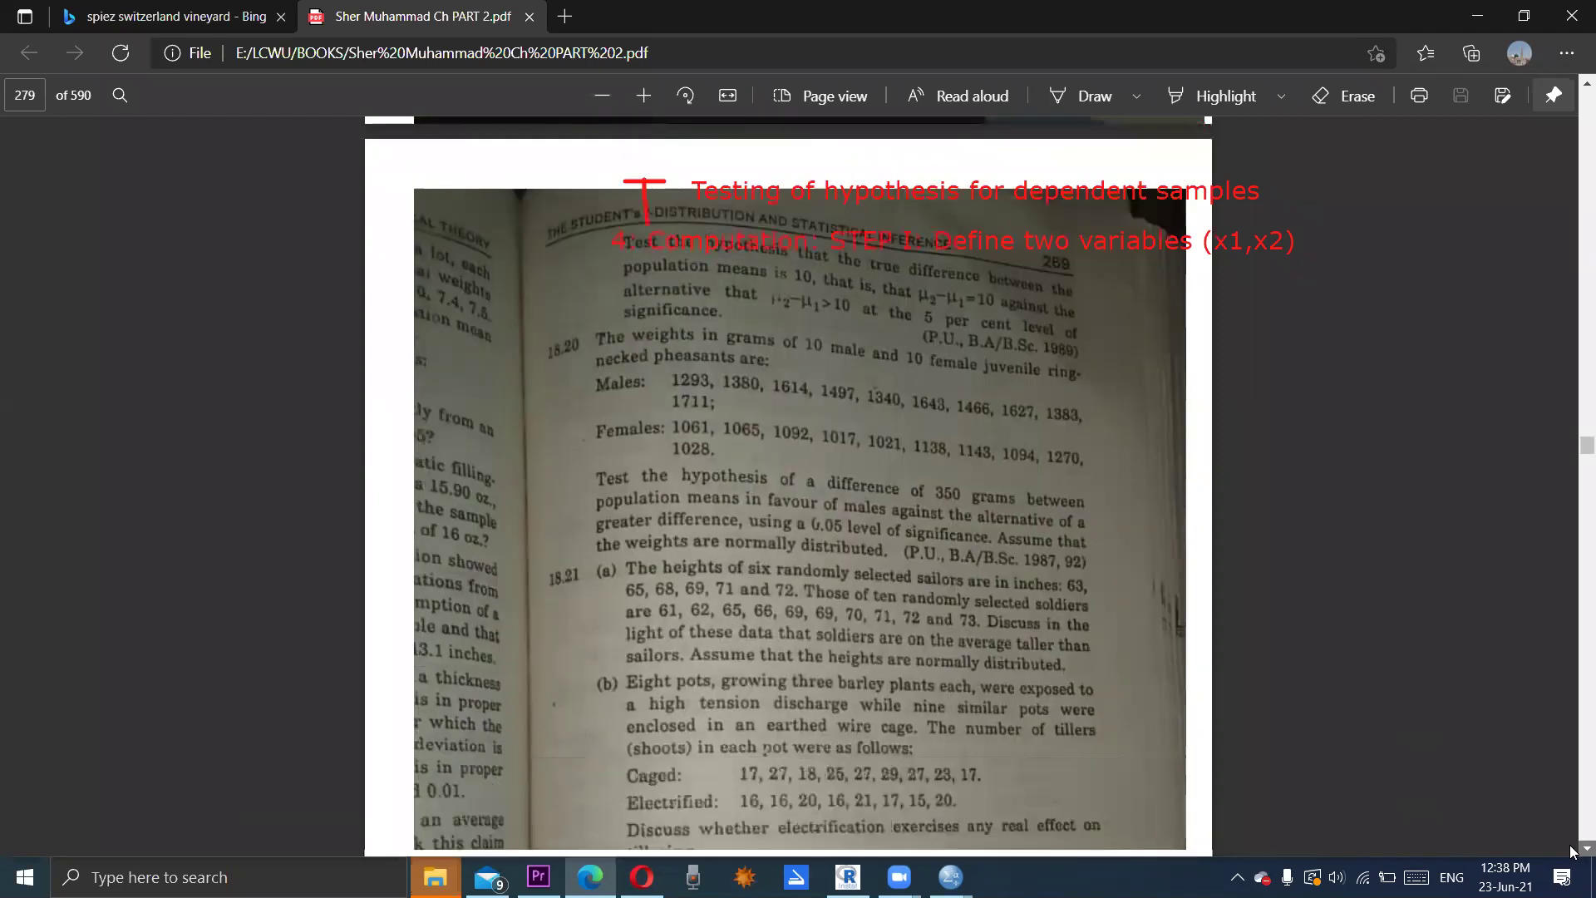
{"action": "scroll", "coordinate": [1570, 852], "scroll_direction": "down", "scroll_amount": 1}
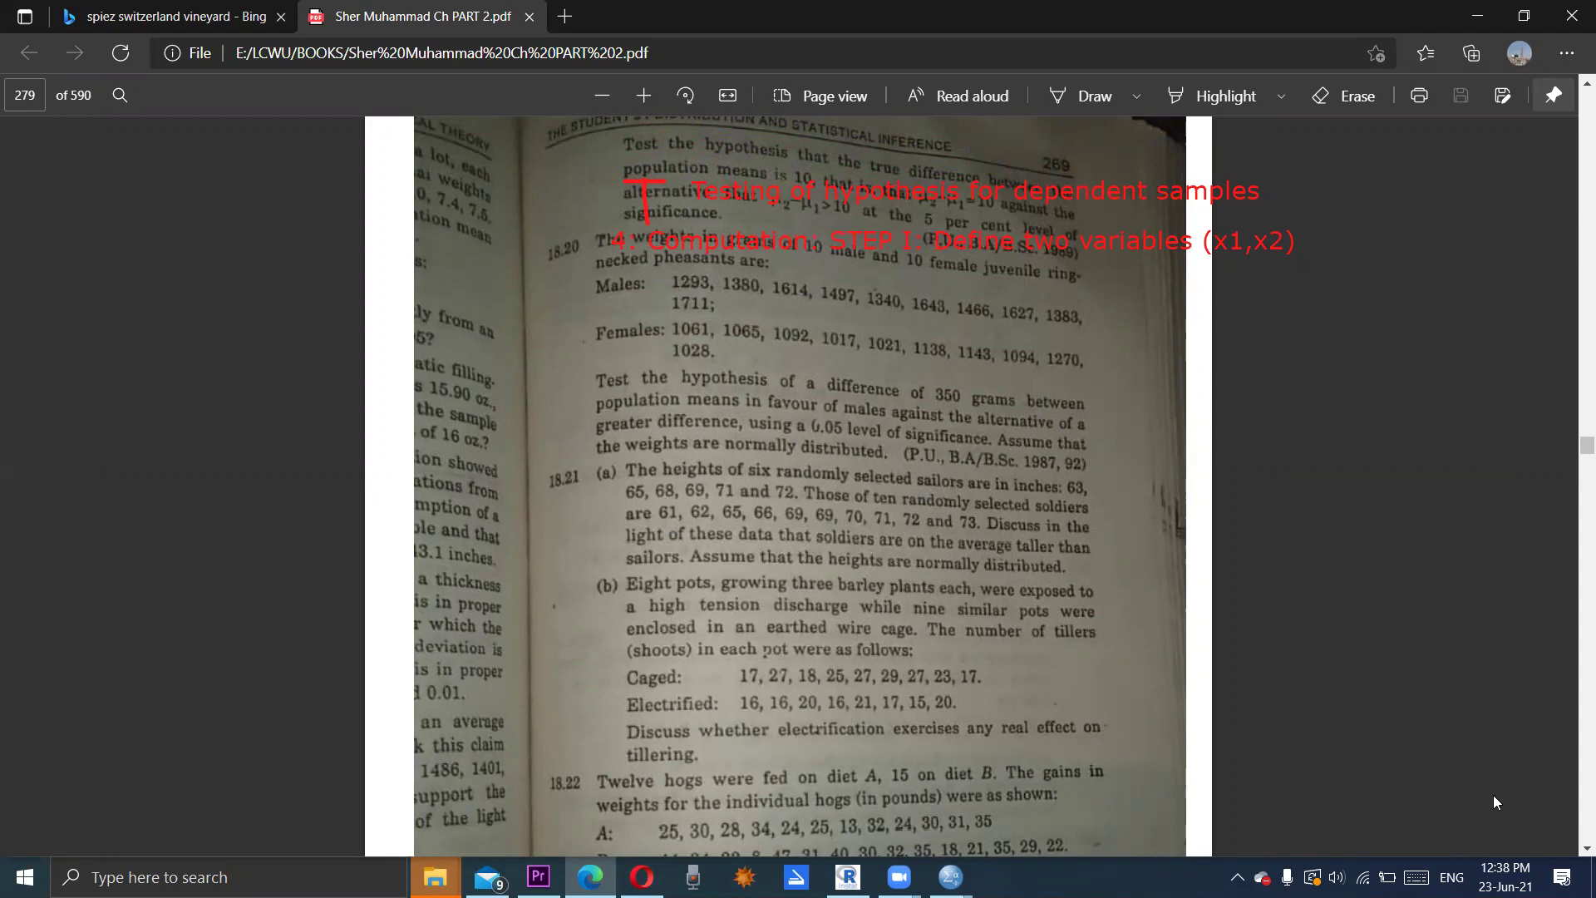
{"action": "scroll", "coordinate": [1572, 841], "scroll_direction": "down", "scroll_amount": 4}
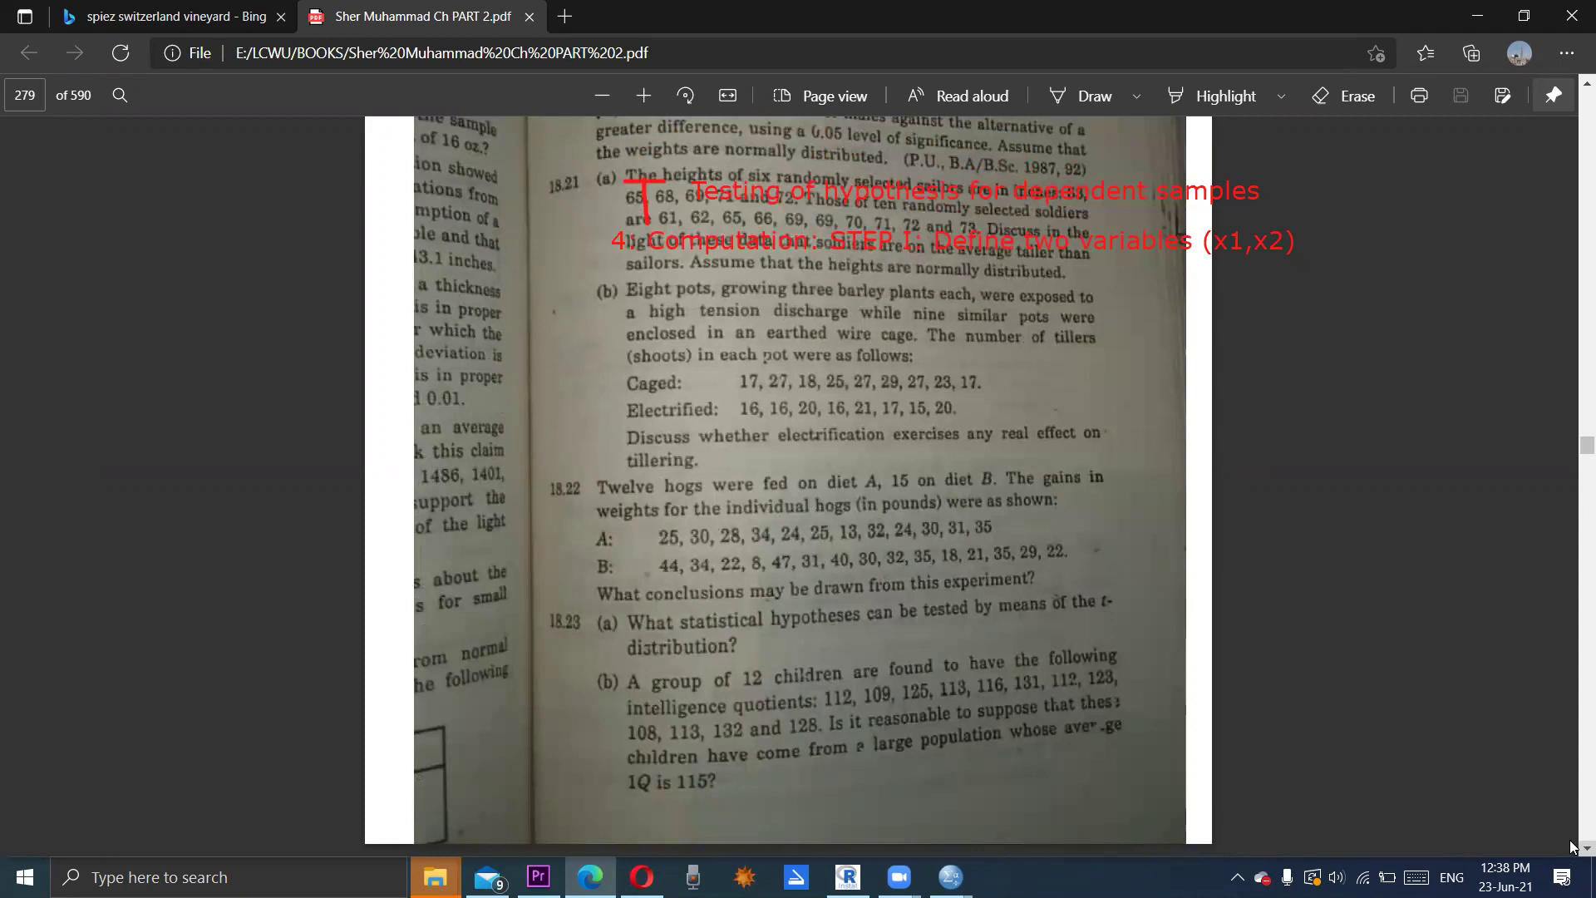
{"action": "scroll", "coordinate": [1572, 846], "scroll_direction": "down", "scroll_amount": 1}
{"action": "scroll", "coordinate": [1572, 847], "scroll_direction": "down", "scroll_amount": 2}
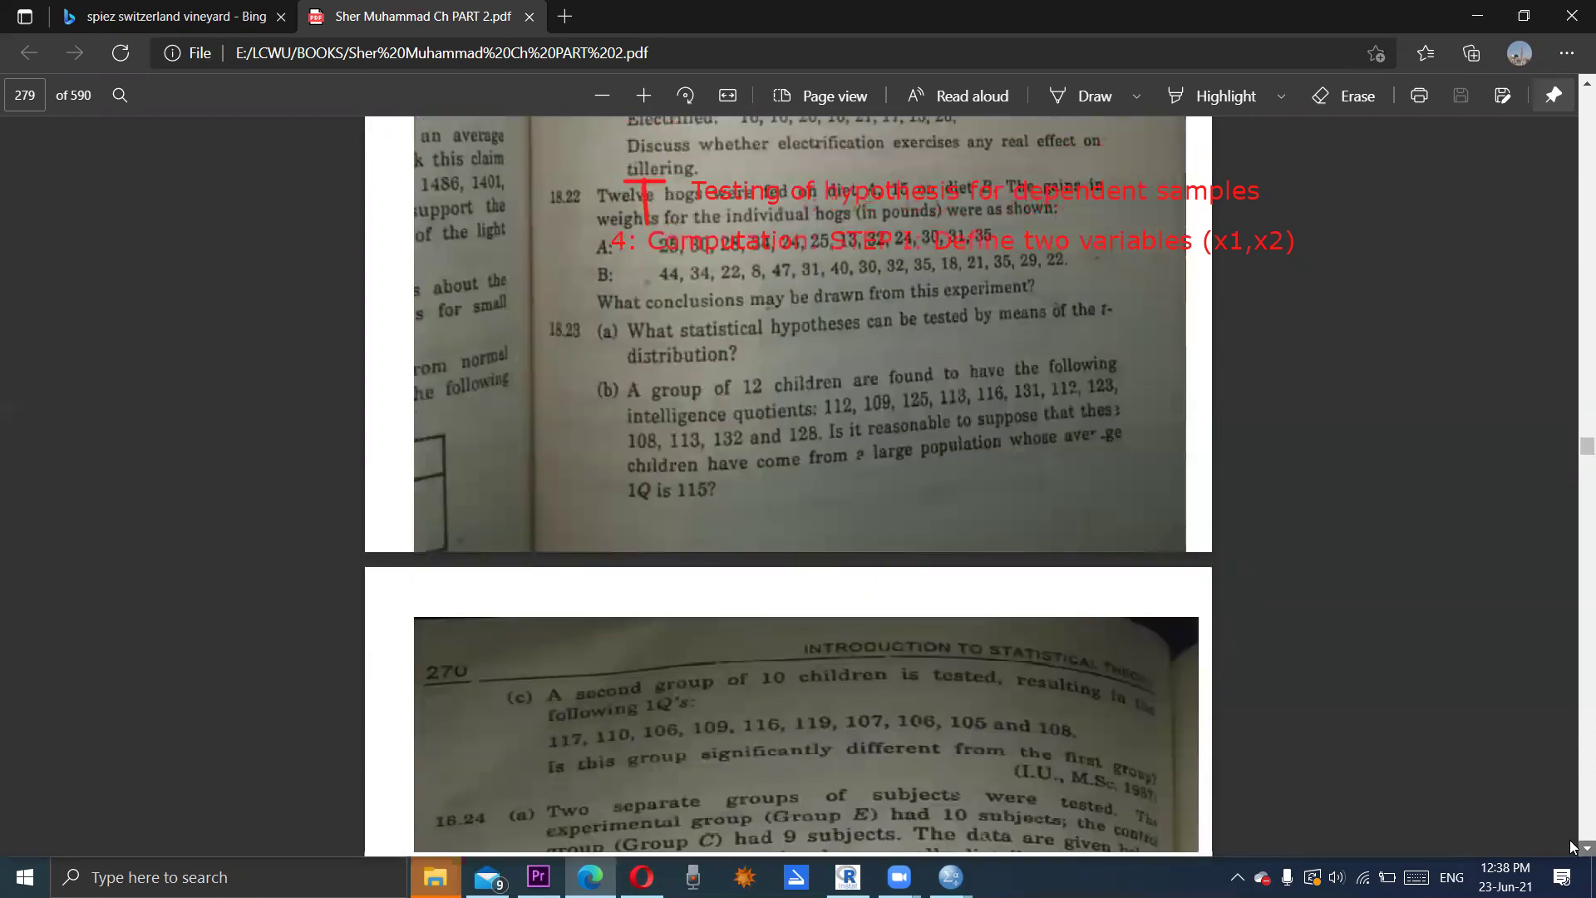
{"action": "scroll", "coordinate": [1573, 846], "scroll_direction": "down", "scroll_amount": 2}
{"action": "scroll", "coordinate": [1573, 846], "scroll_direction": "down", "scroll_amount": 2}
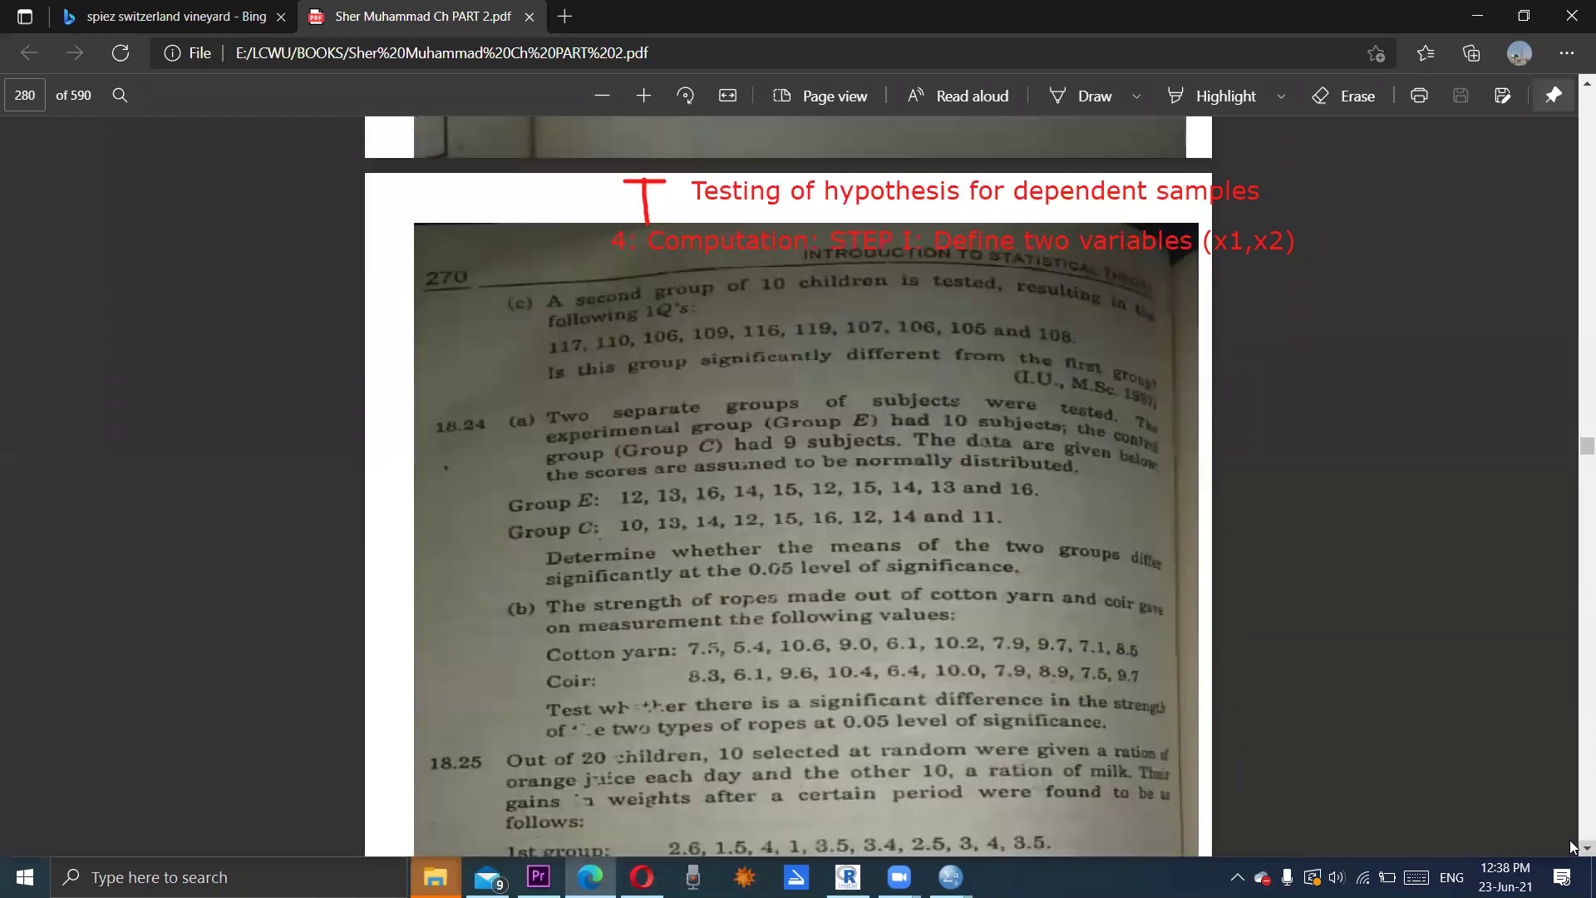
{"action": "scroll", "coordinate": [1573, 846], "scroll_direction": "down", "scroll_amount": 2}
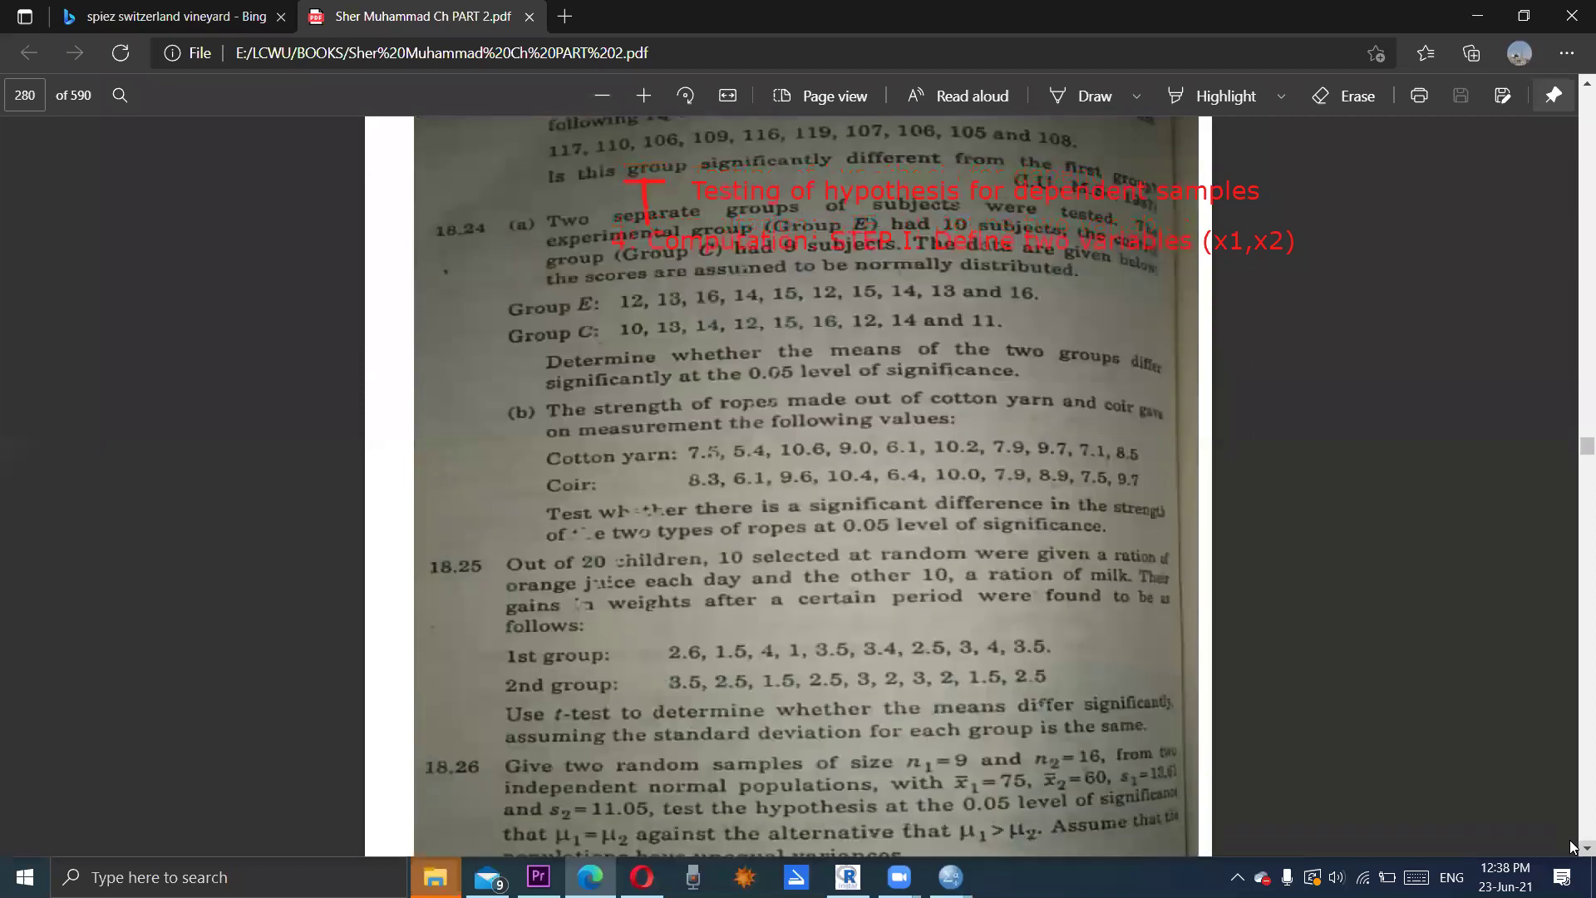
{"action": "scroll", "coordinate": [1573, 846], "scroll_direction": "down", "scroll_amount": 3}
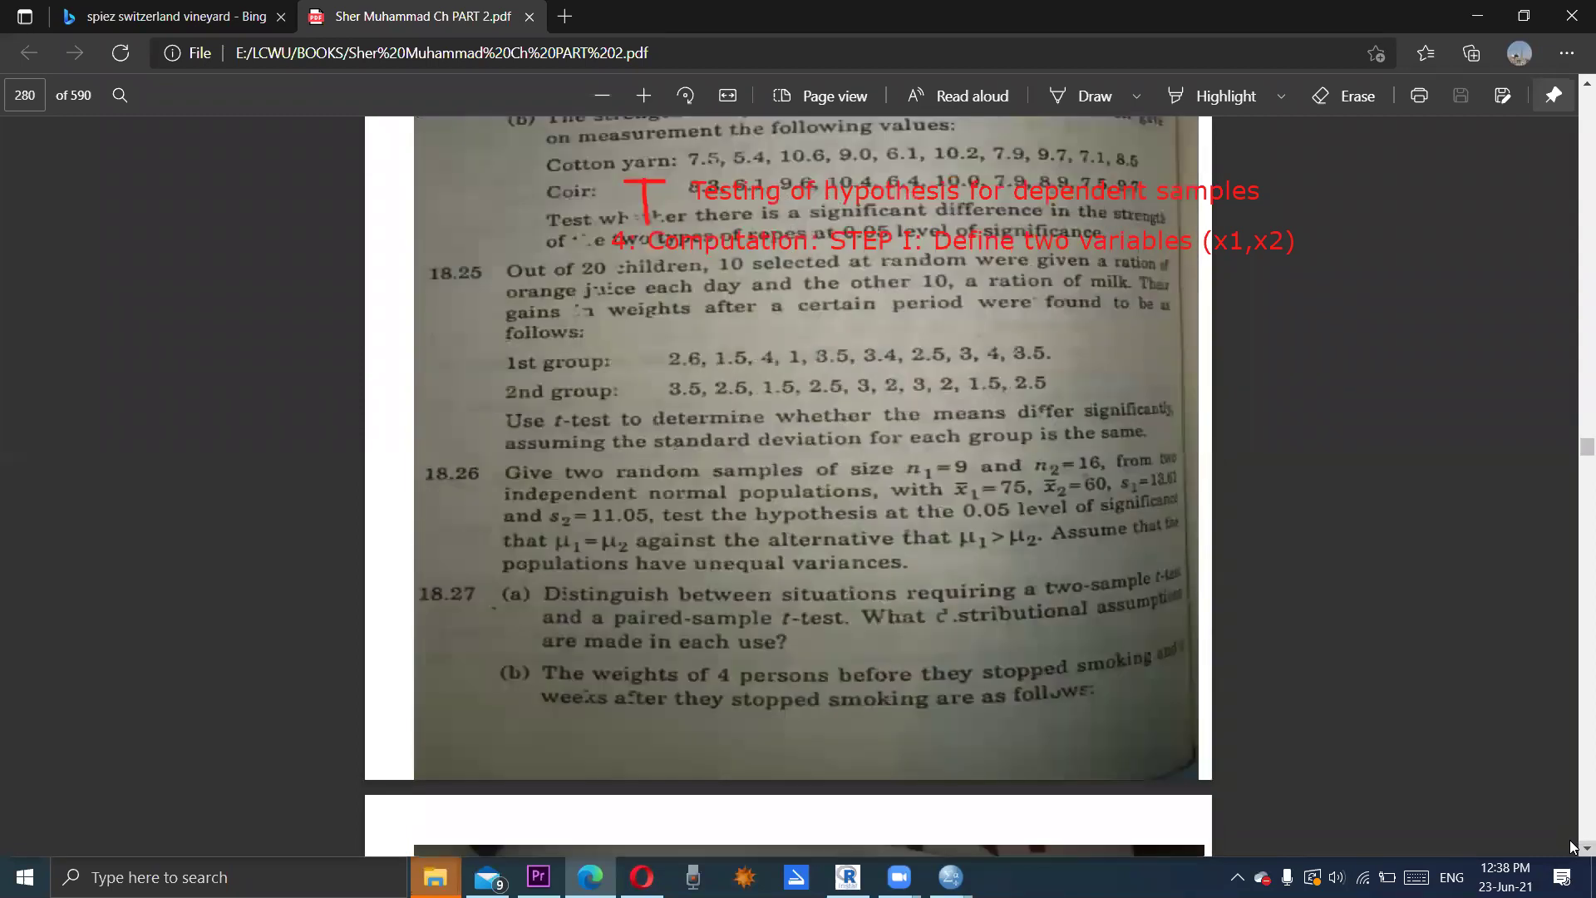
Step: Examine the paired-data exercises 18.27 to 18.29 on smoking and weight, course grades, and sheep food
{"action": "scroll", "coordinate": [1572, 846], "scroll_direction": "down", "scroll_amount": 4}
{"action": "scroll", "coordinate": [1573, 846], "scroll_direction": "down", "scroll_amount": 4}
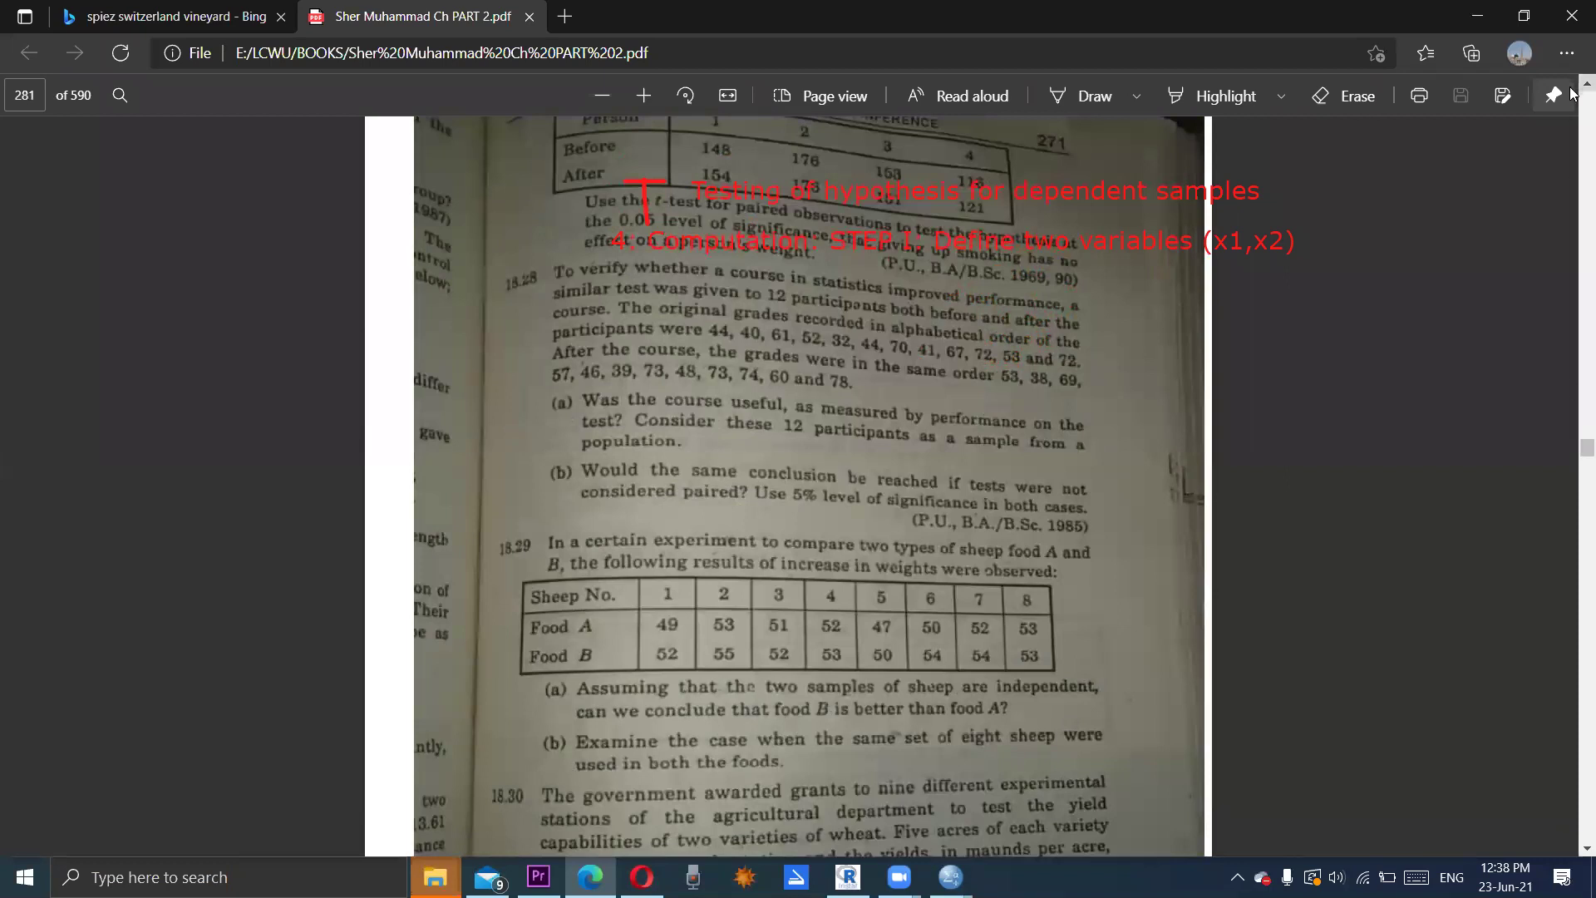
{"action": "scroll", "coordinate": [1573, 93], "scroll_direction": "up", "scroll_amount": 4}
{"action": "scroll", "coordinate": [1572, 93], "scroll_direction": "up", "scroll_amount": 2}
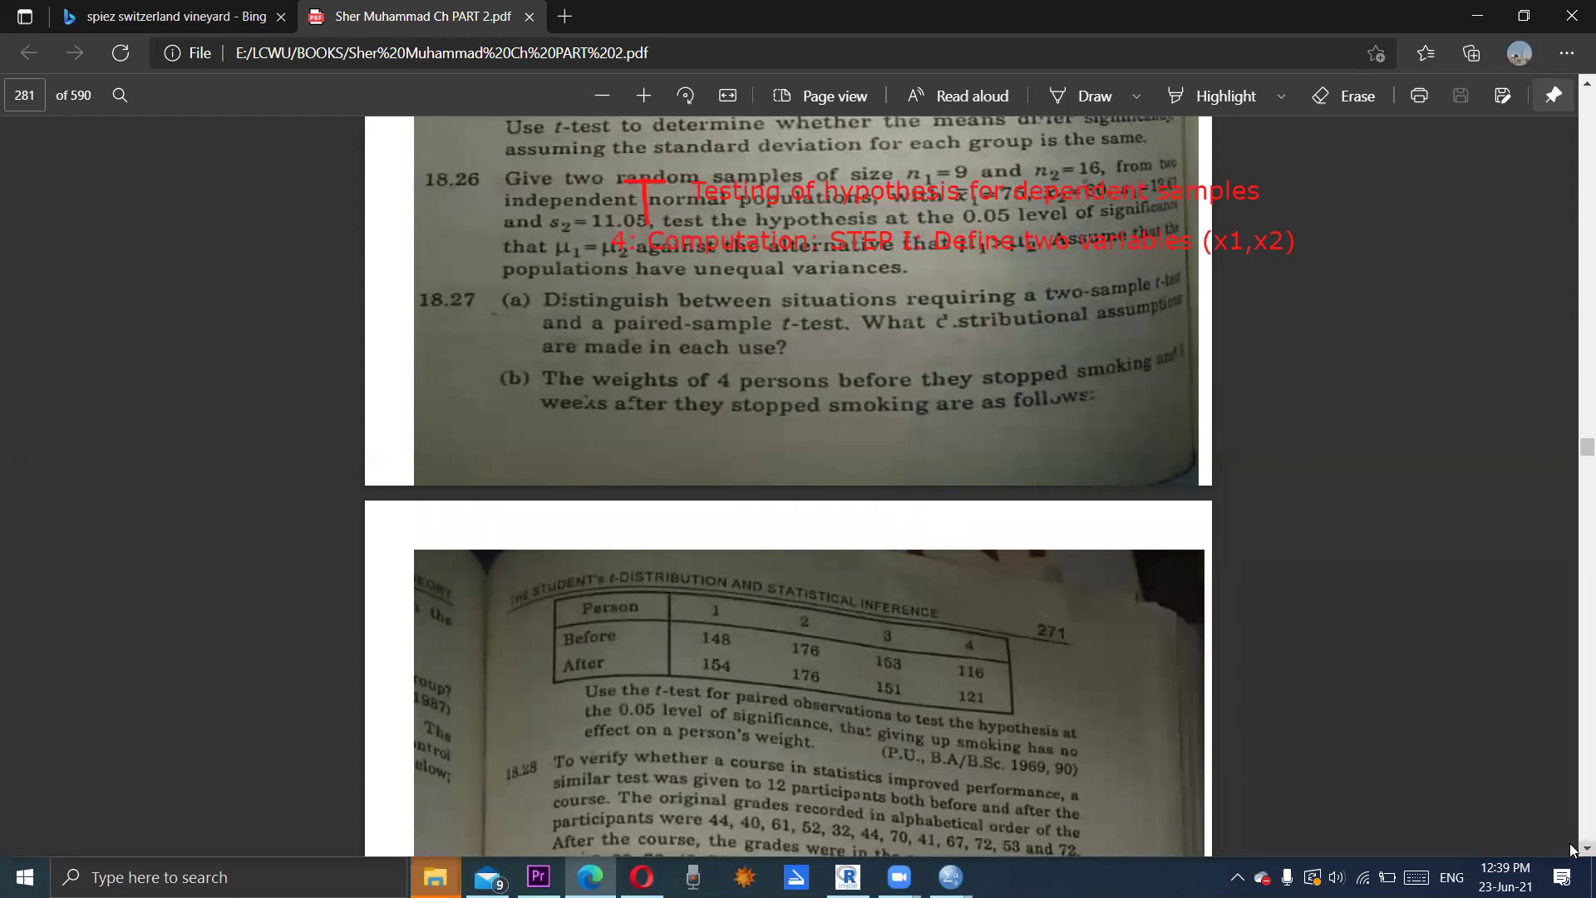
{"action": "scroll", "coordinate": [1569, 844], "scroll_direction": "down", "scroll_amount": 2}
{"action": "scroll", "coordinate": [1571, 848], "scroll_direction": "down", "scroll_amount": 2}
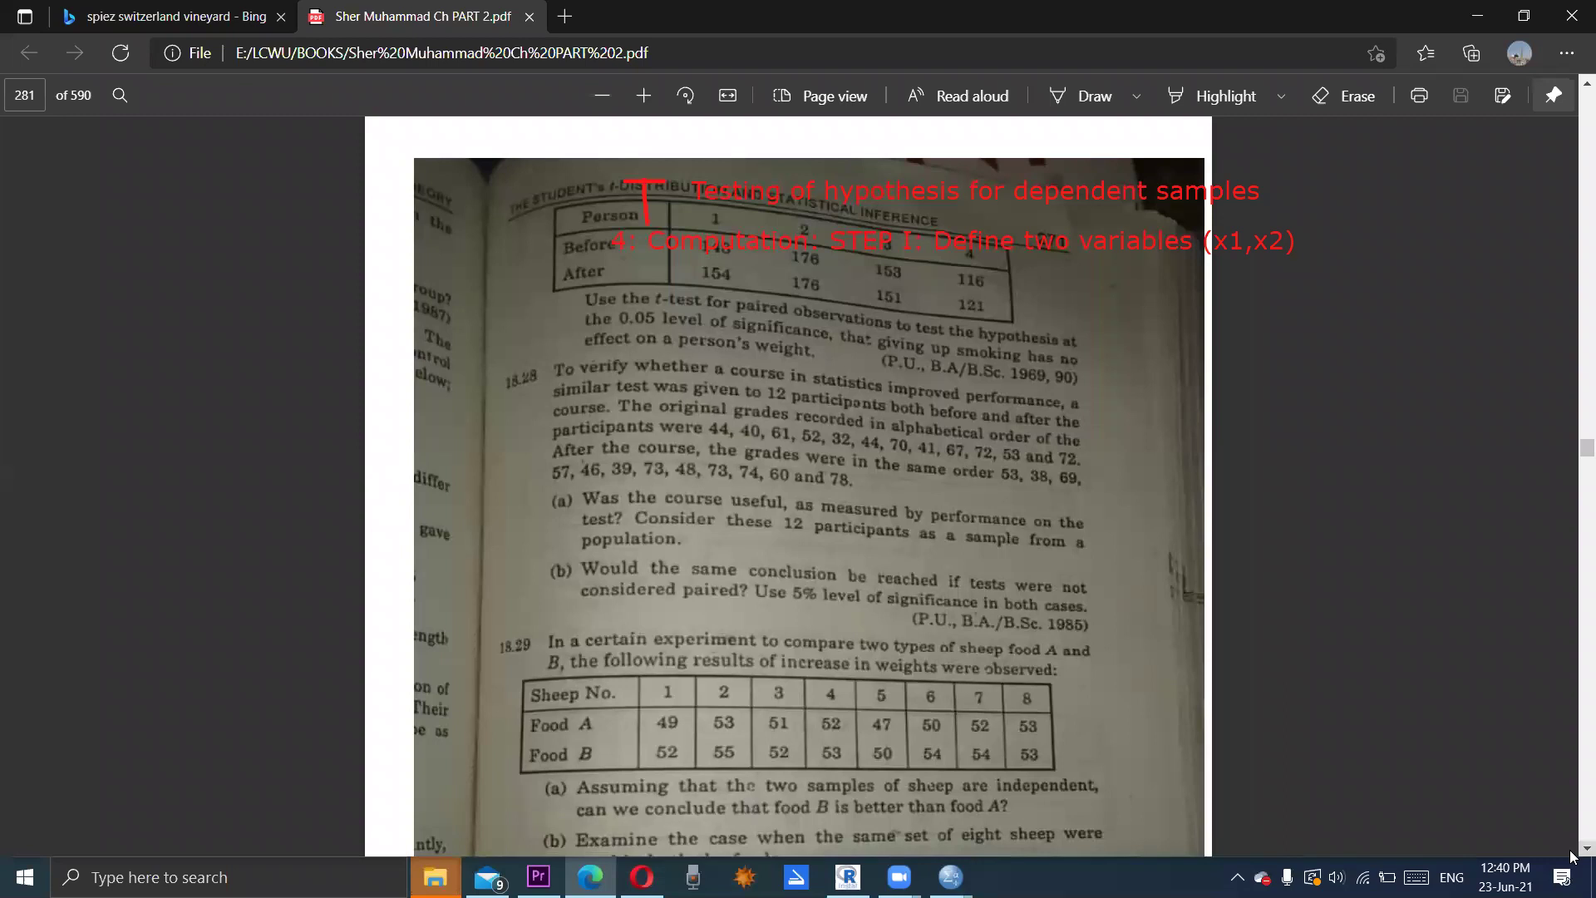
{"action": "scroll", "coordinate": [1571, 848], "scroll_direction": "down", "scroll_amount": 1}
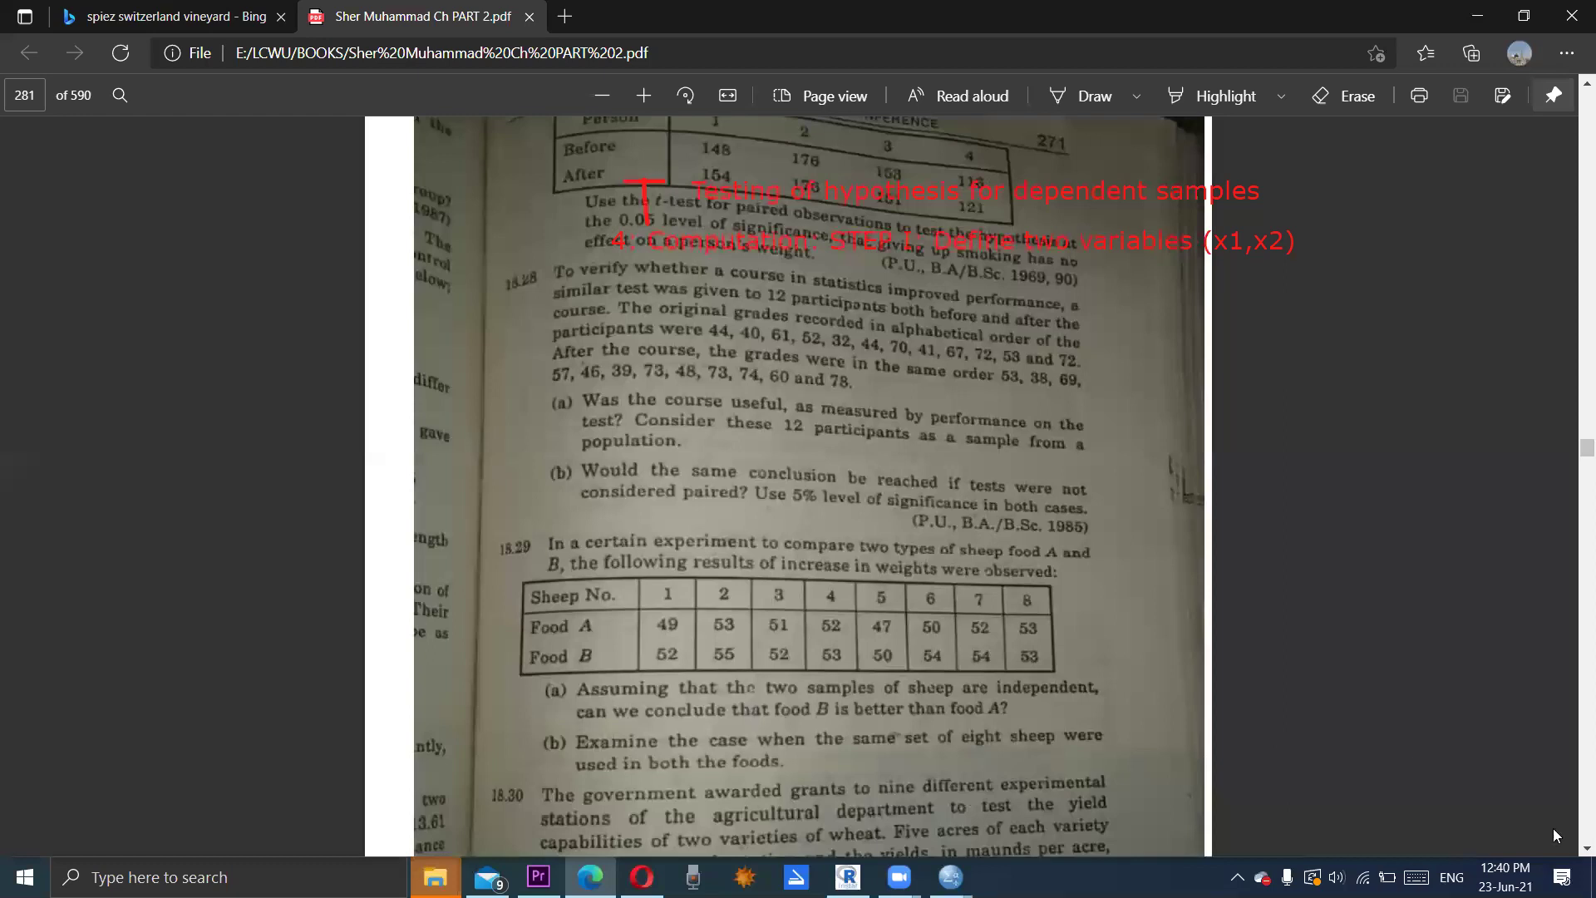
Step: Read exercise 18.30 on wheat varieties and exercise 18.31 comparing radial and belted tires, including their data tables
{"action": "scroll", "coordinate": [1574, 850], "scroll_direction": "down", "scroll_amount": 5}
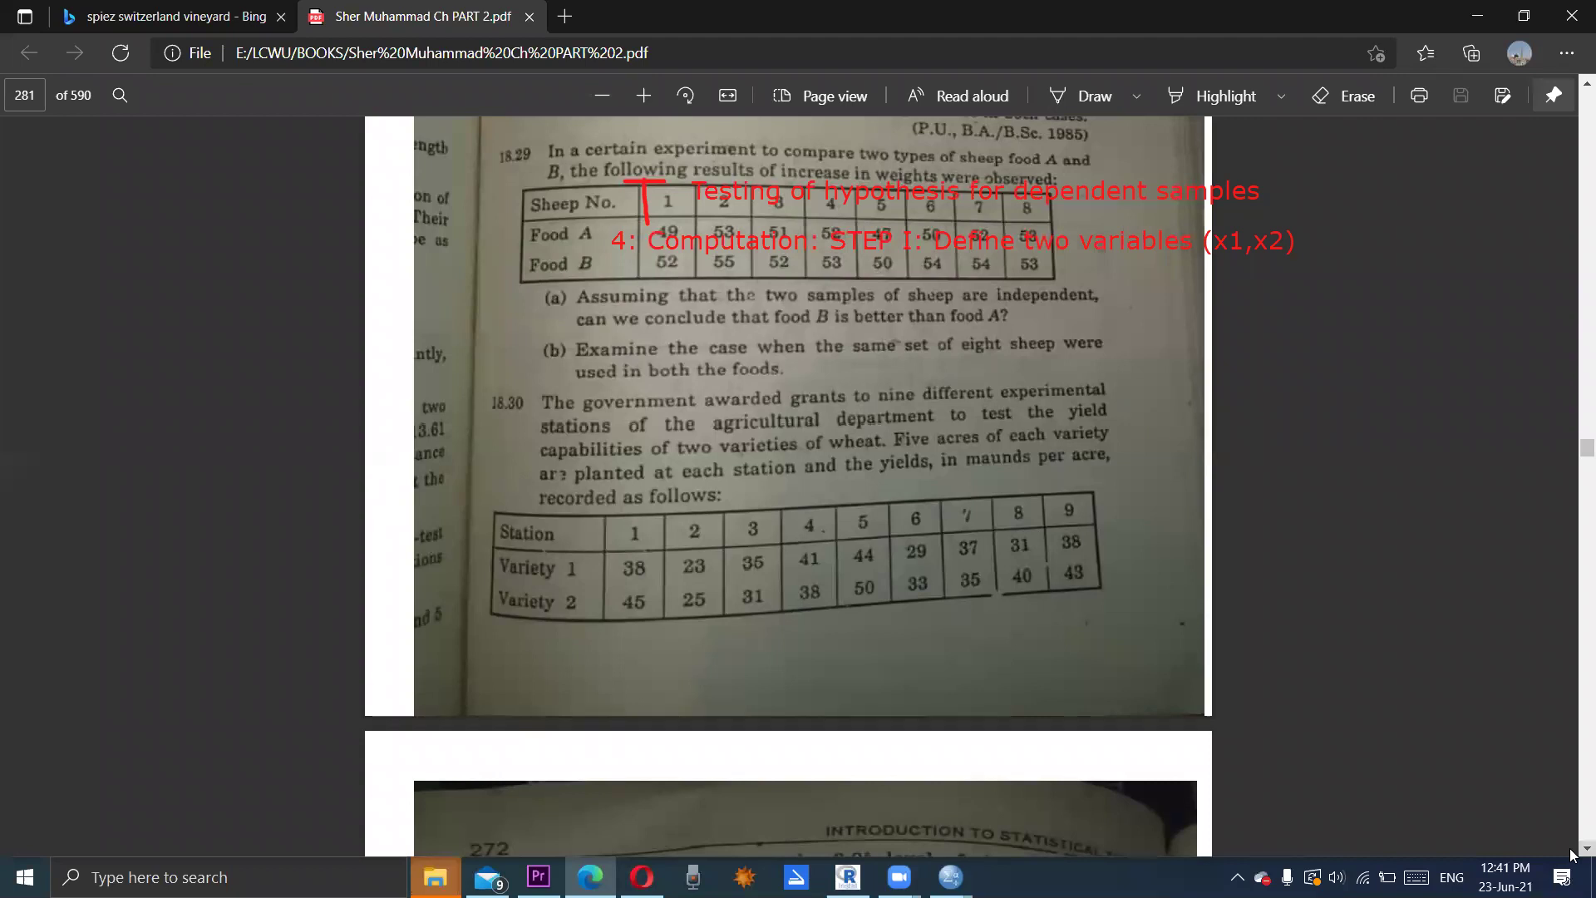
{"action": "scroll", "coordinate": [1574, 855], "scroll_direction": "down", "scroll_amount": 2}
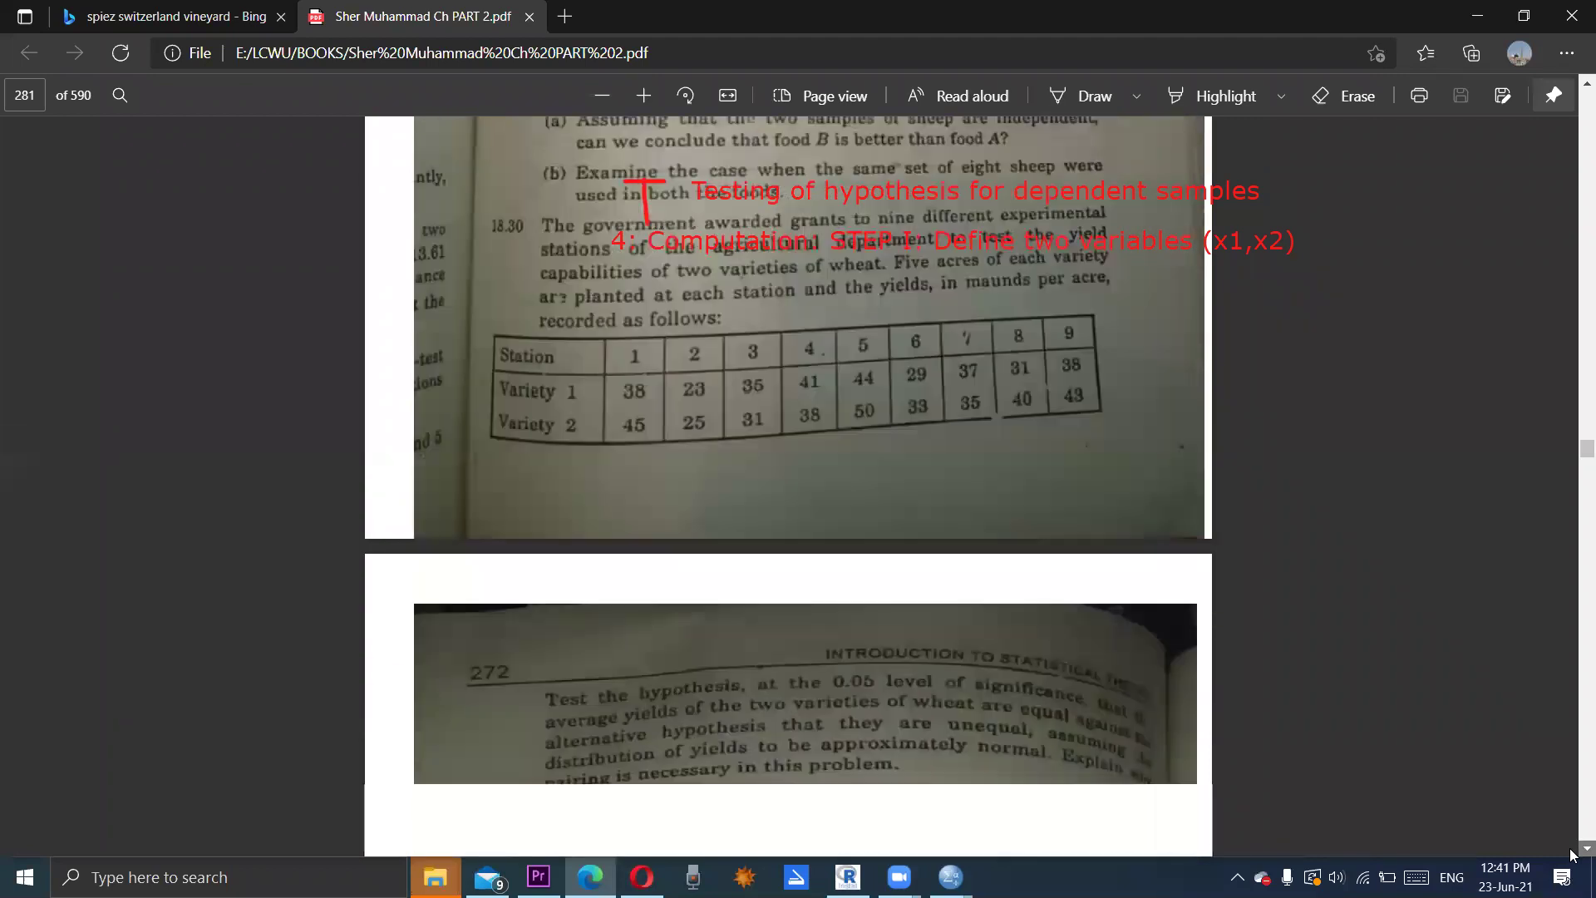
{"action": "scroll", "coordinate": [1574, 854], "scroll_direction": "down", "scroll_amount": 2}
{"action": "scroll", "coordinate": [1574, 855], "scroll_direction": "down", "scroll_amount": 1}
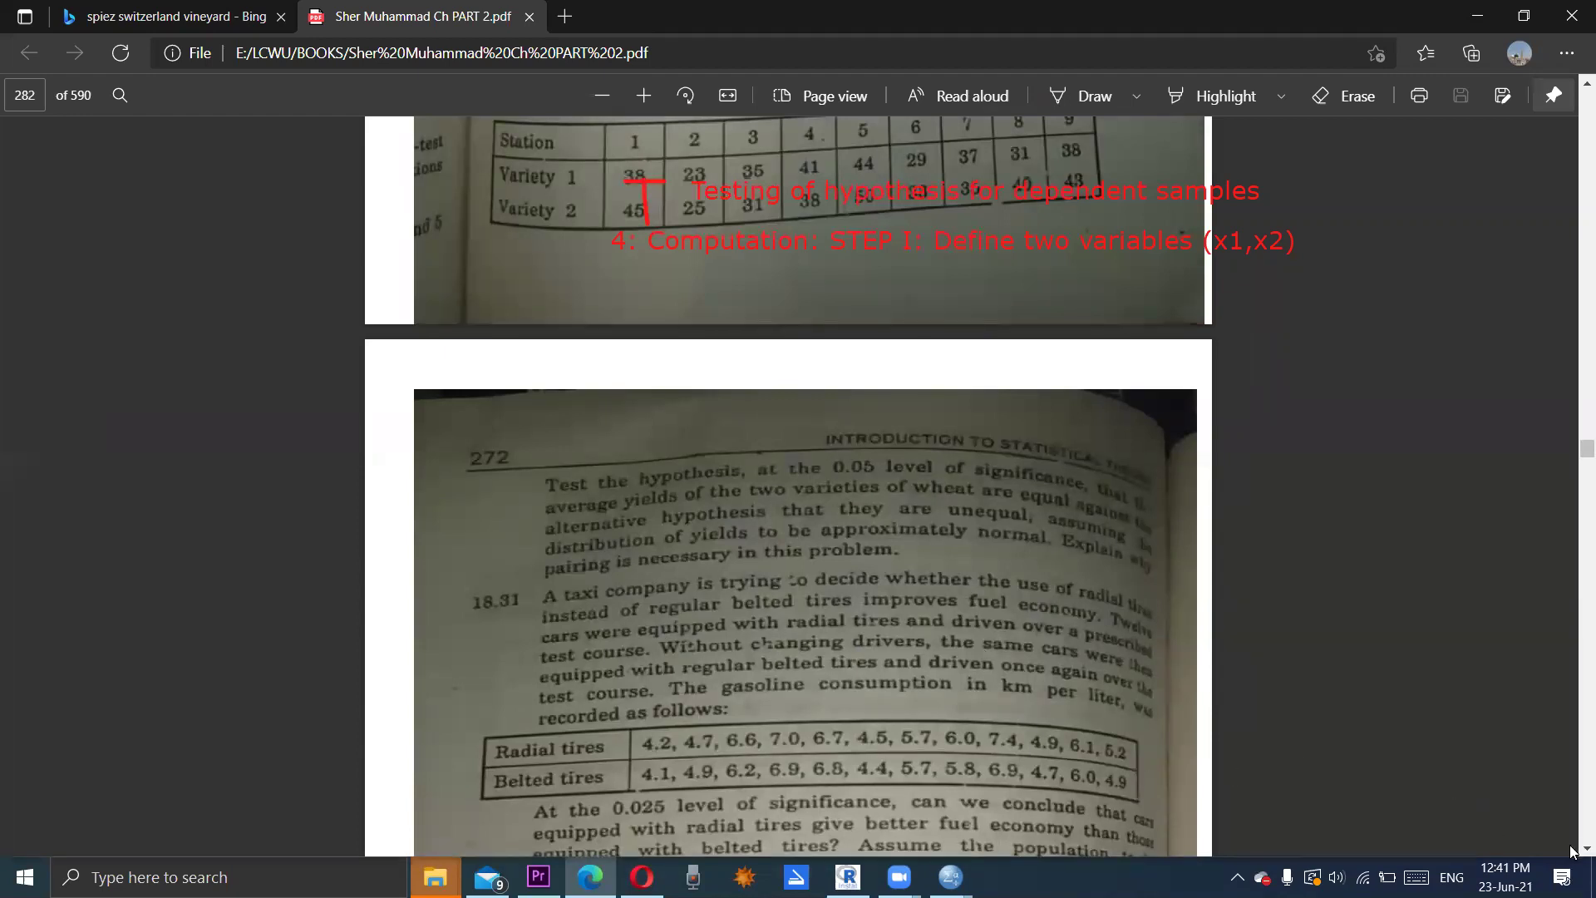
{"action": "scroll", "coordinate": [1572, 847], "scroll_direction": "down", "scroll_amount": 1}
{"action": "scroll", "coordinate": [1572, 848], "scroll_direction": "down", "scroll_amount": 2}
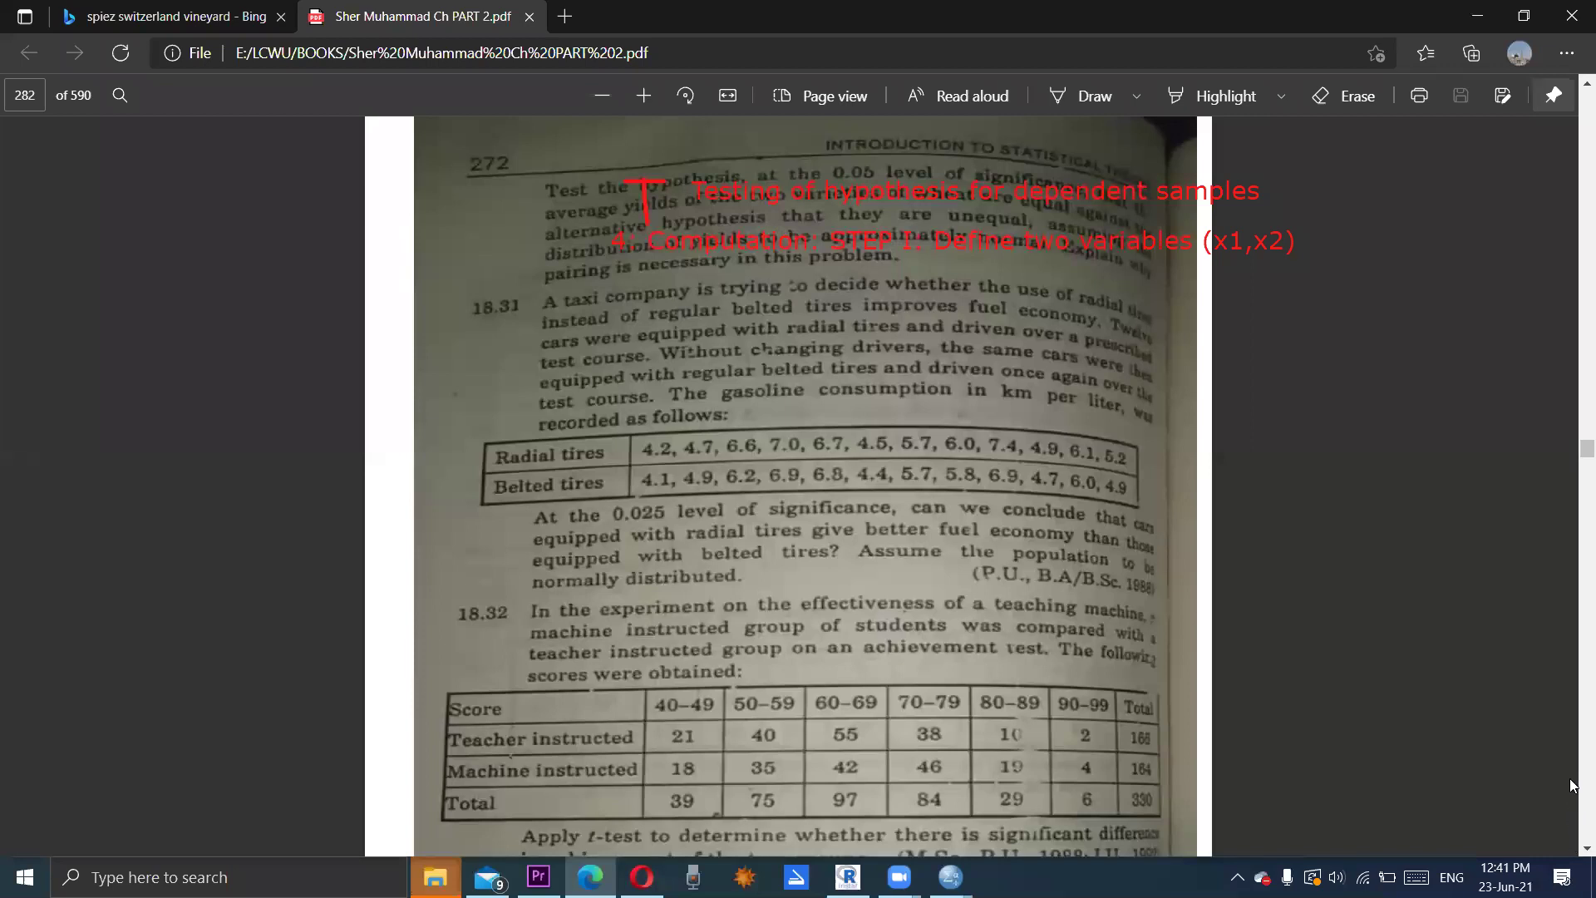
Step: Shrink the textbook window to half the screen and clear away the file folder windows to reveal the SPSS data editor
{"action": "left_click", "coordinate": [1525, 15]}
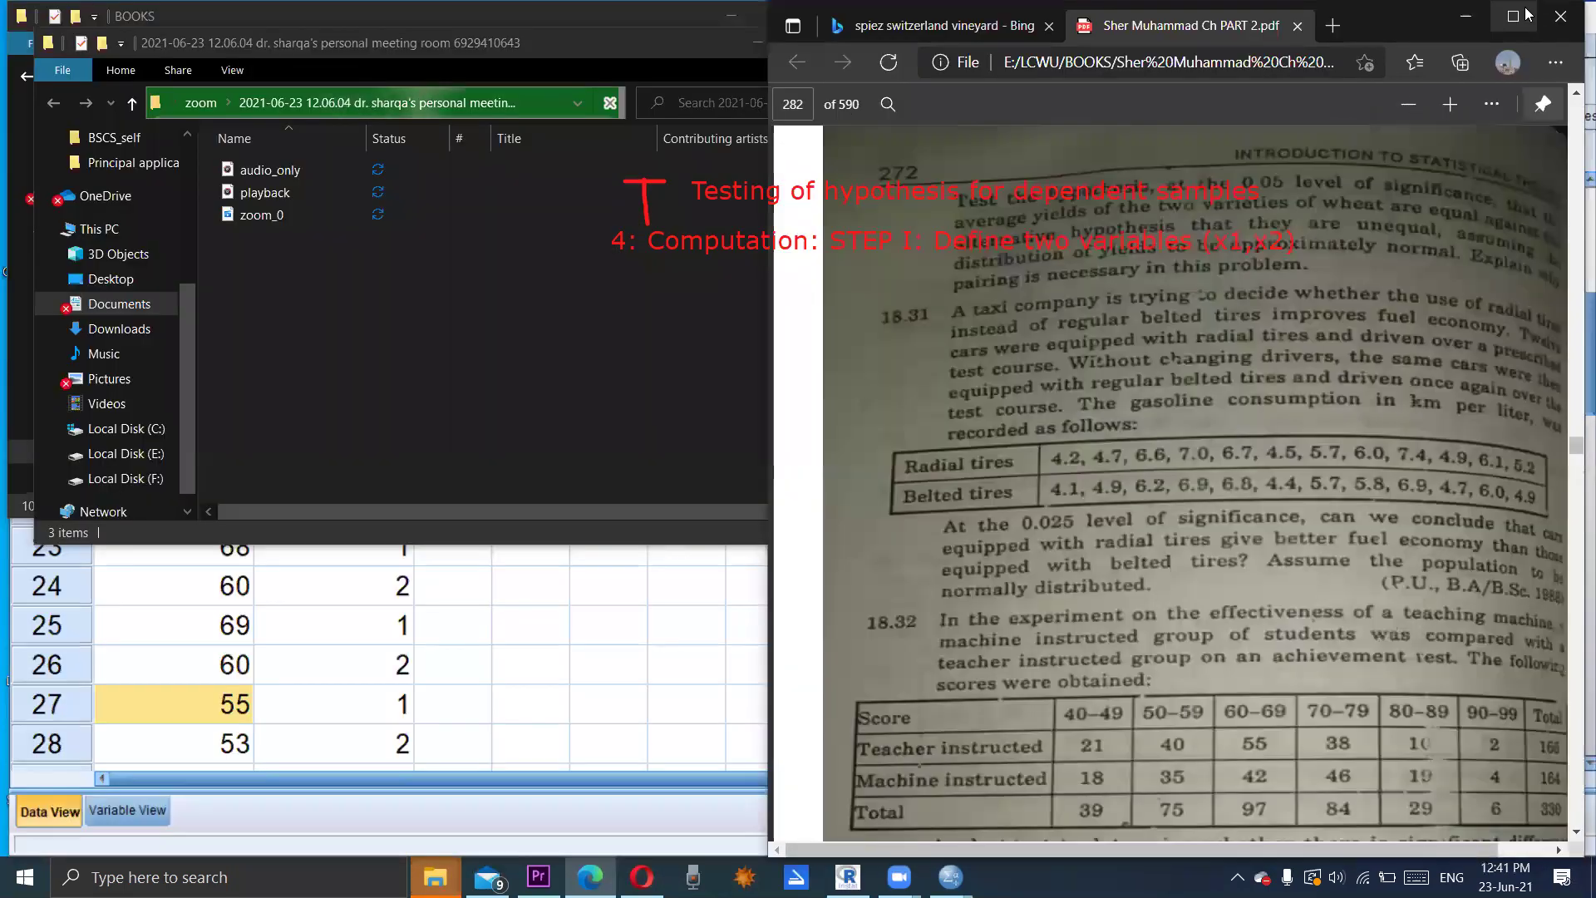
{"action": "left_click", "coordinate": [751, 40]}
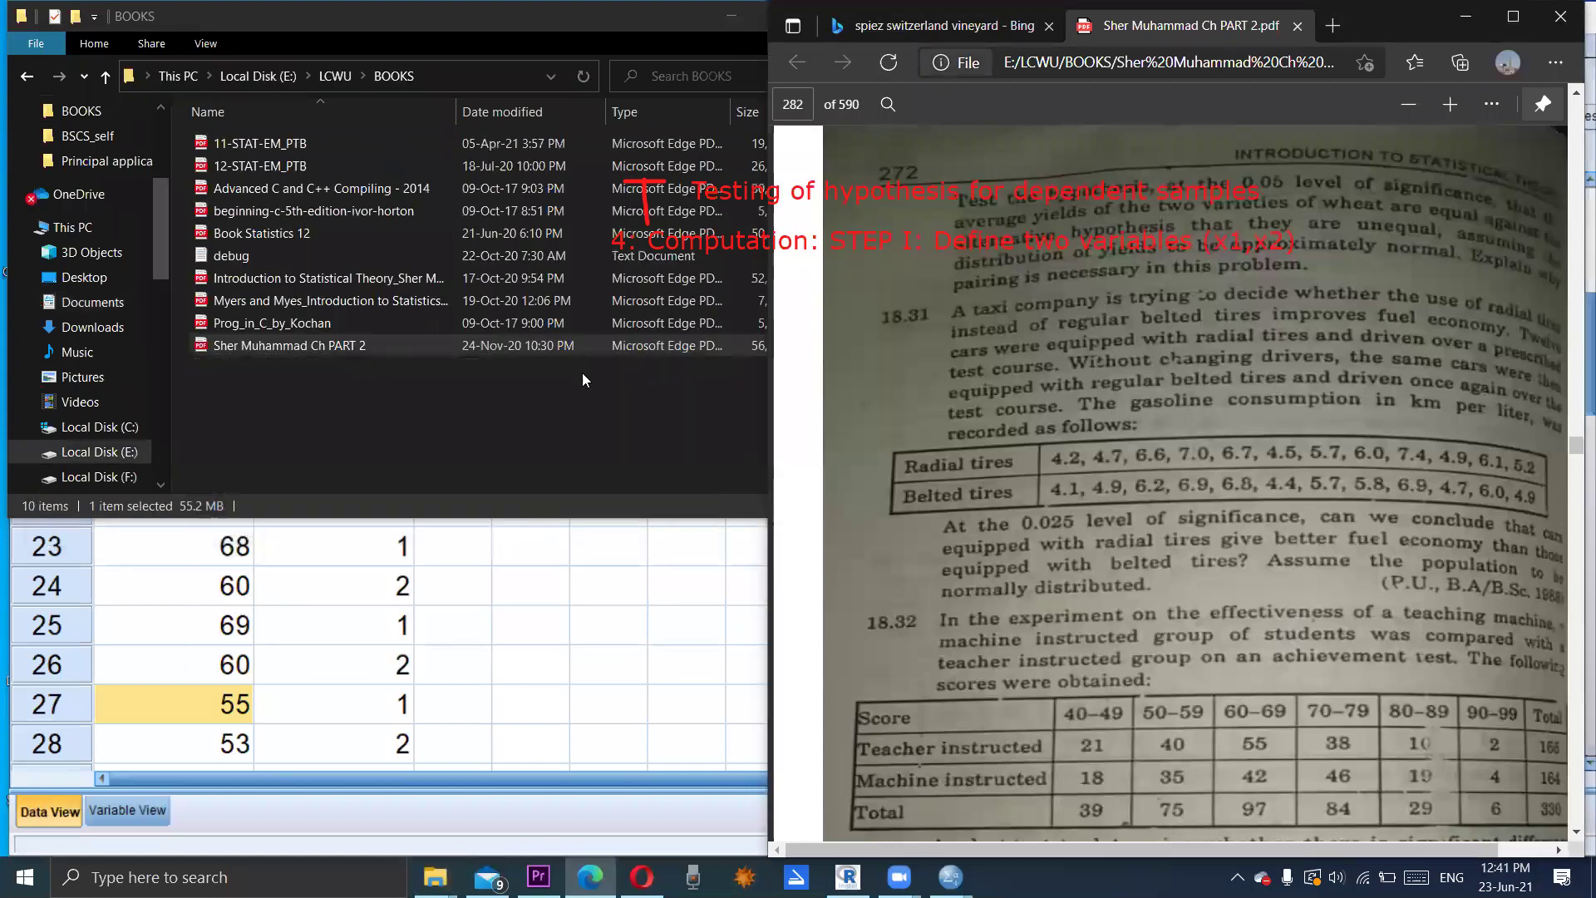
{"action": "left_click", "coordinate": [592, 463]}
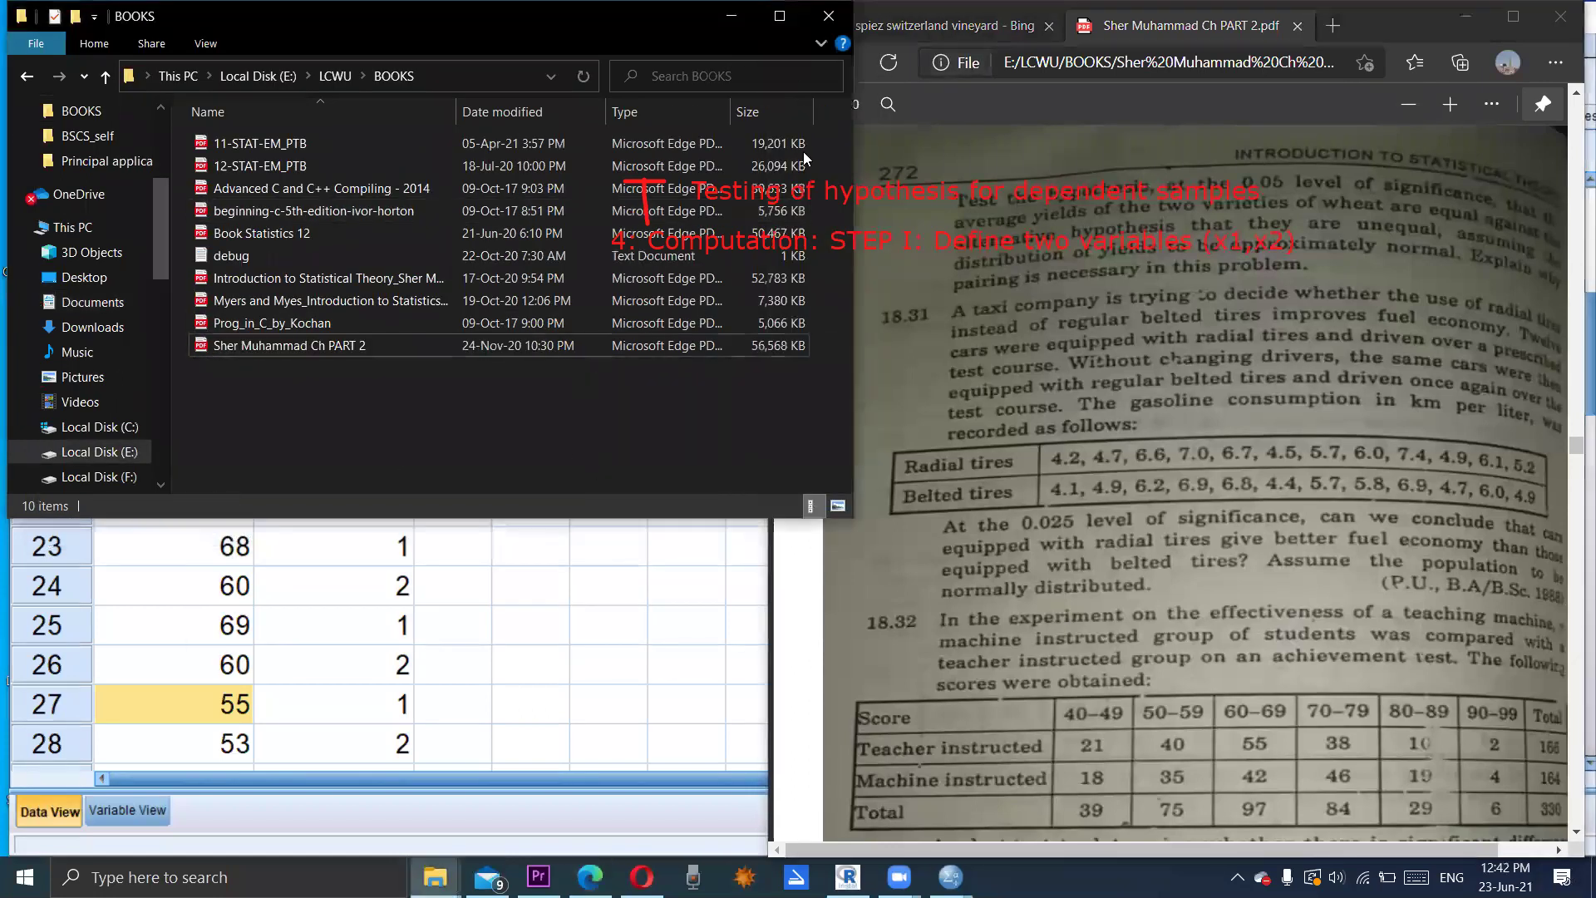
{"action": "left_click", "coordinate": [731, 15]}
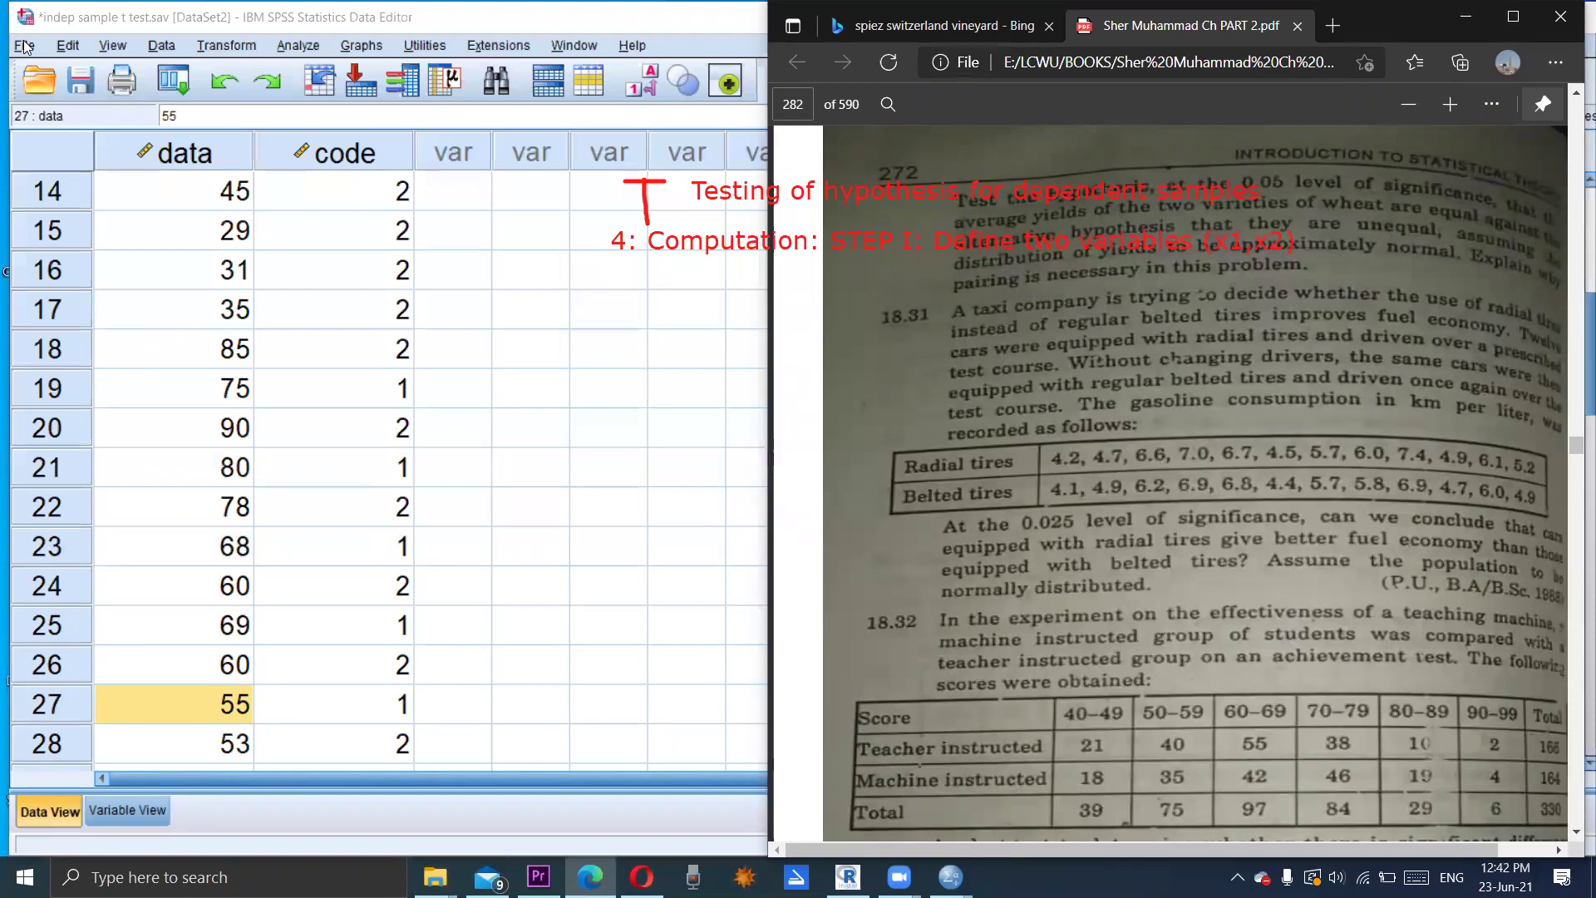
Step: Create a new empty dataset in SPSS and keep its window at the restored, non-maximized size
{"action": "left_click", "coordinate": [25, 47]}
{"action": "mouse_move", "coordinate": [50, 79]}
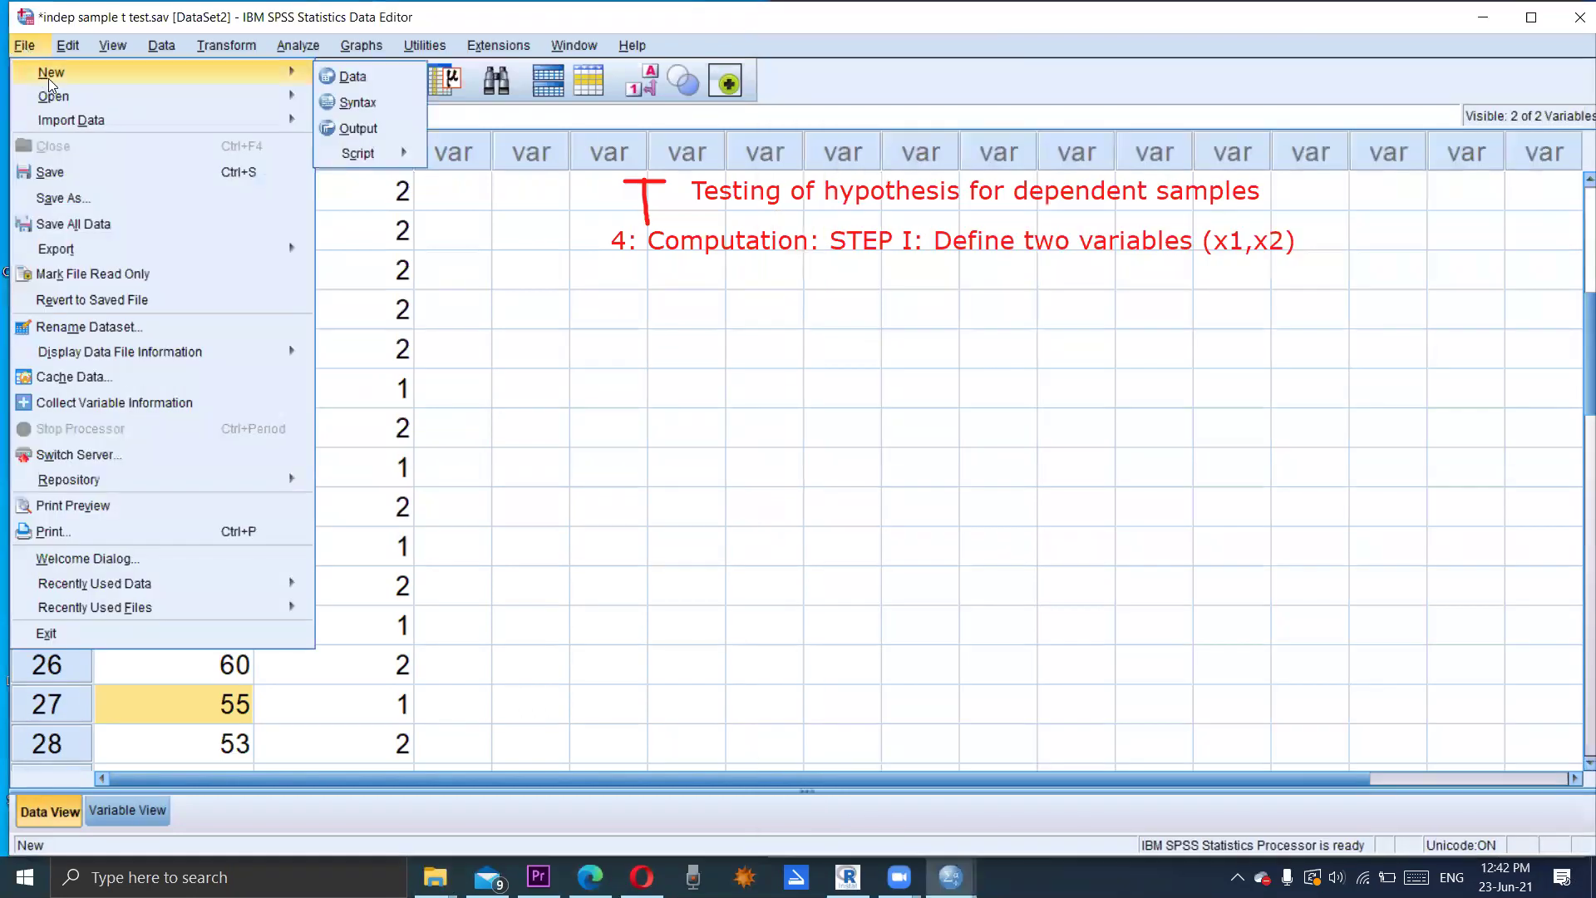
{"action": "left_click", "coordinate": [354, 75]}
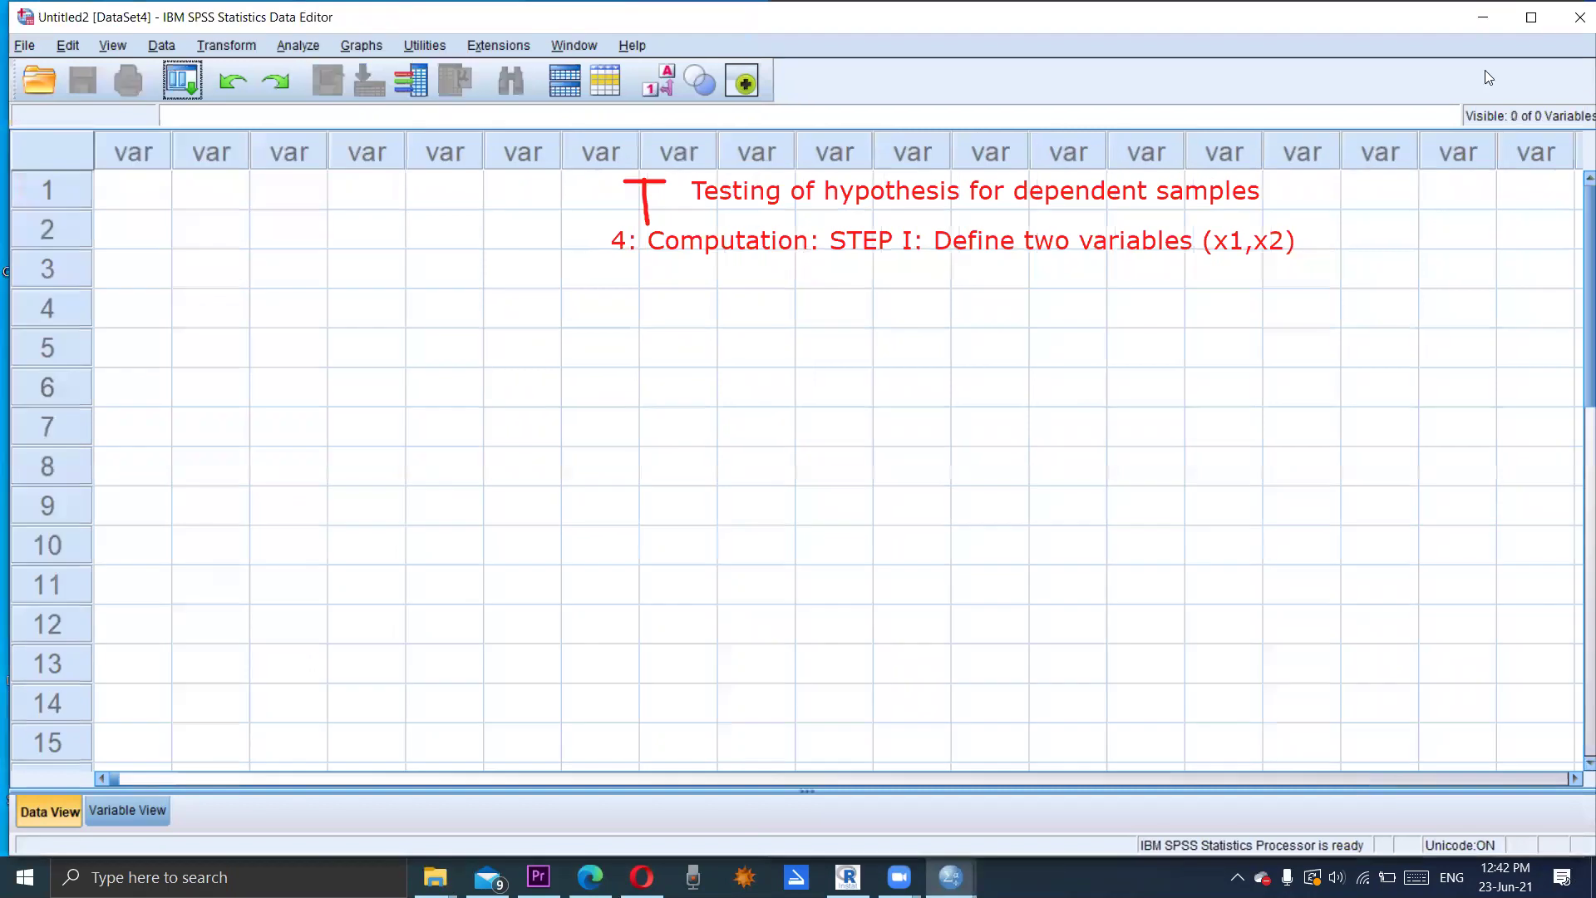
{"action": "left_click", "coordinate": [1532, 18]}
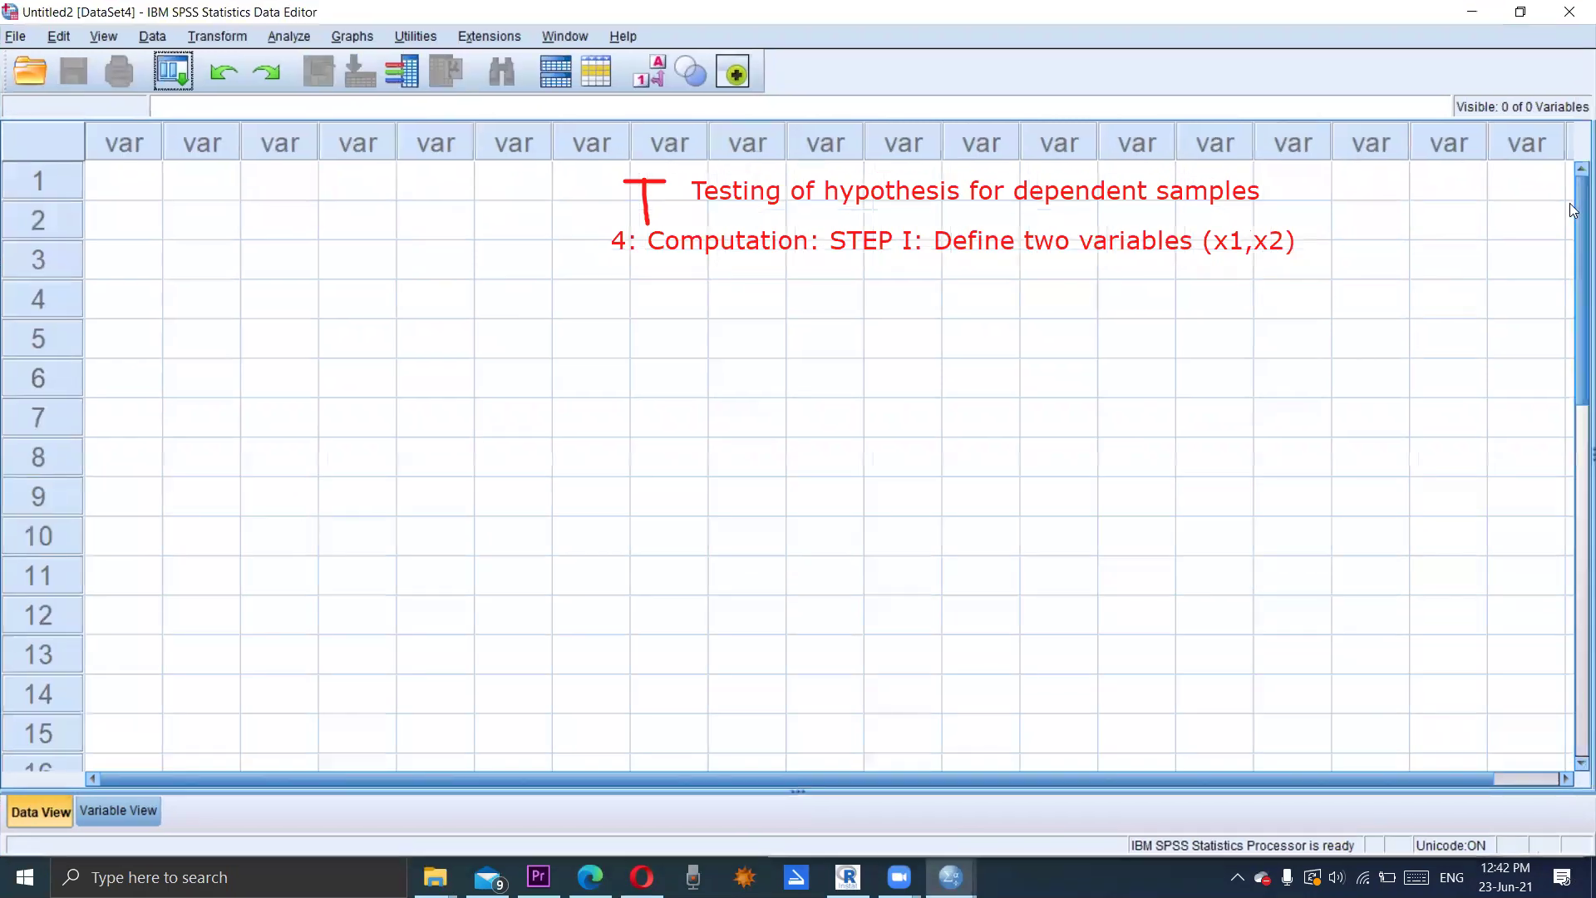
{"action": "left_click", "coordinate": [1519, 14]}
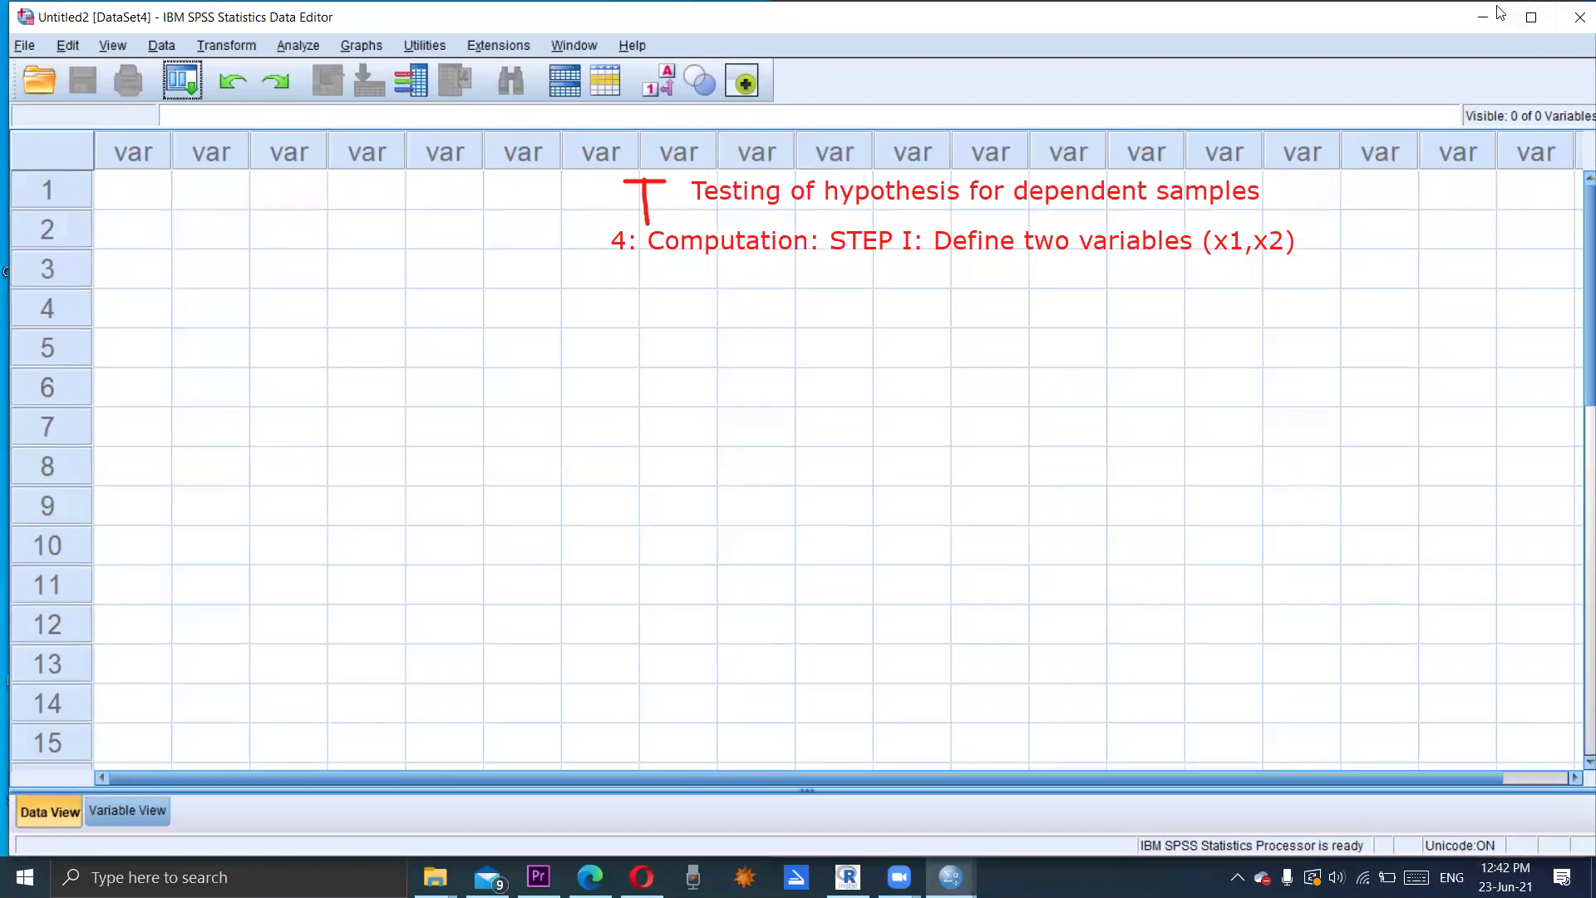
Step: Narrow the empty dataset window to under half the screen and minimize the SPSS windows behind it to uncover the textbook
{"action": "left_click_drag", "start_coordinate": [1405, 21], "coordinate": [1287, 44]}
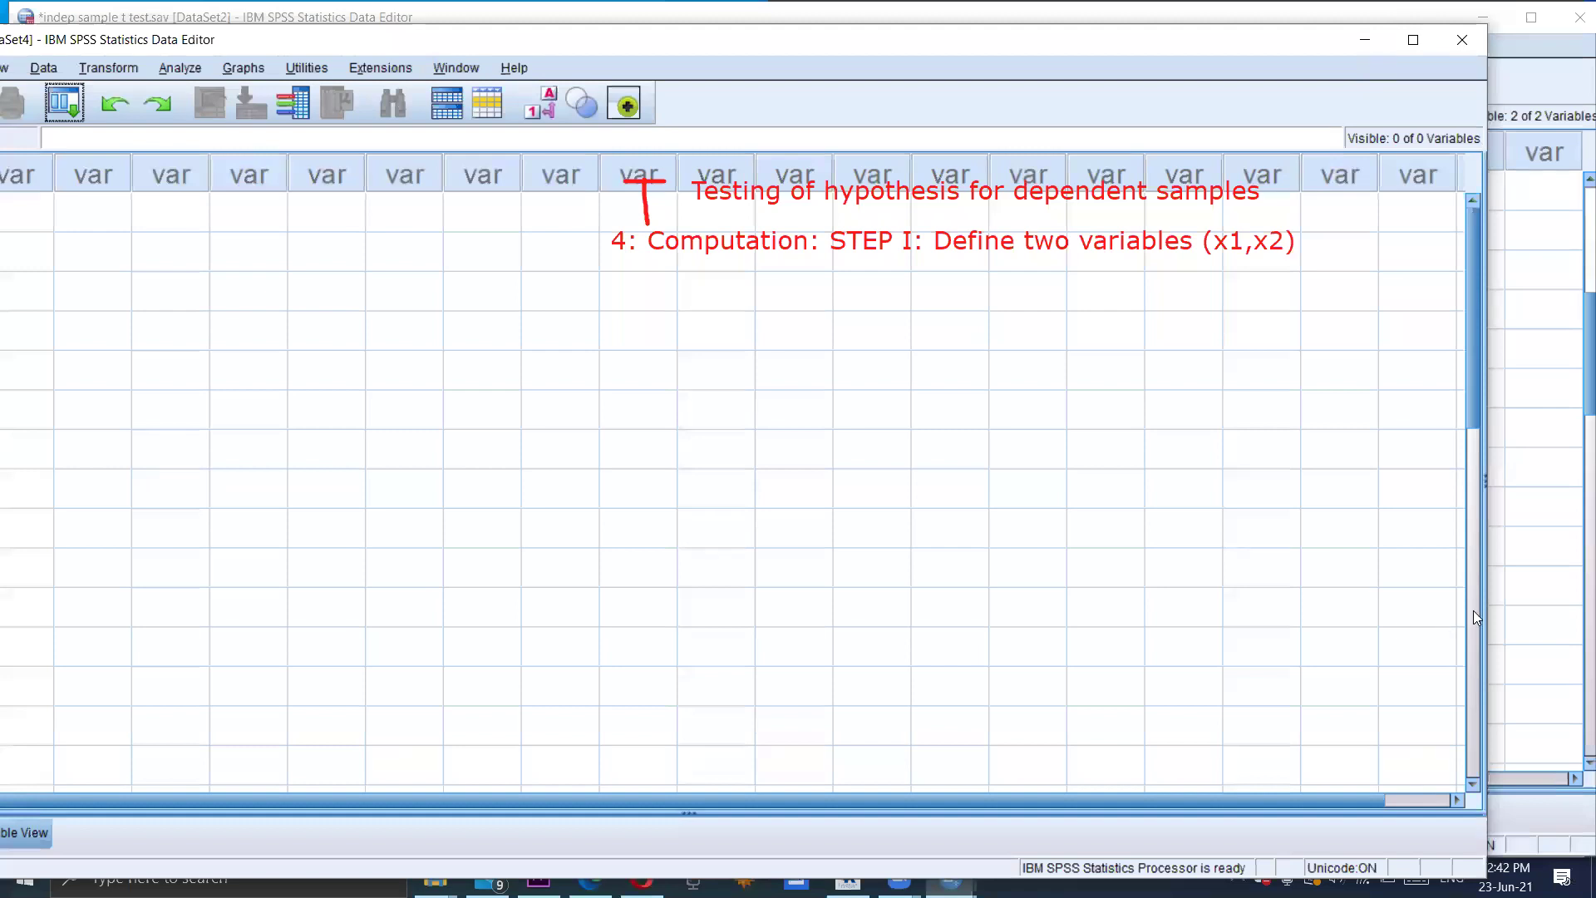
{"action": "left_click_drag", "start_coordinate": [1481, 613], "coordinate": [1147, 620]}
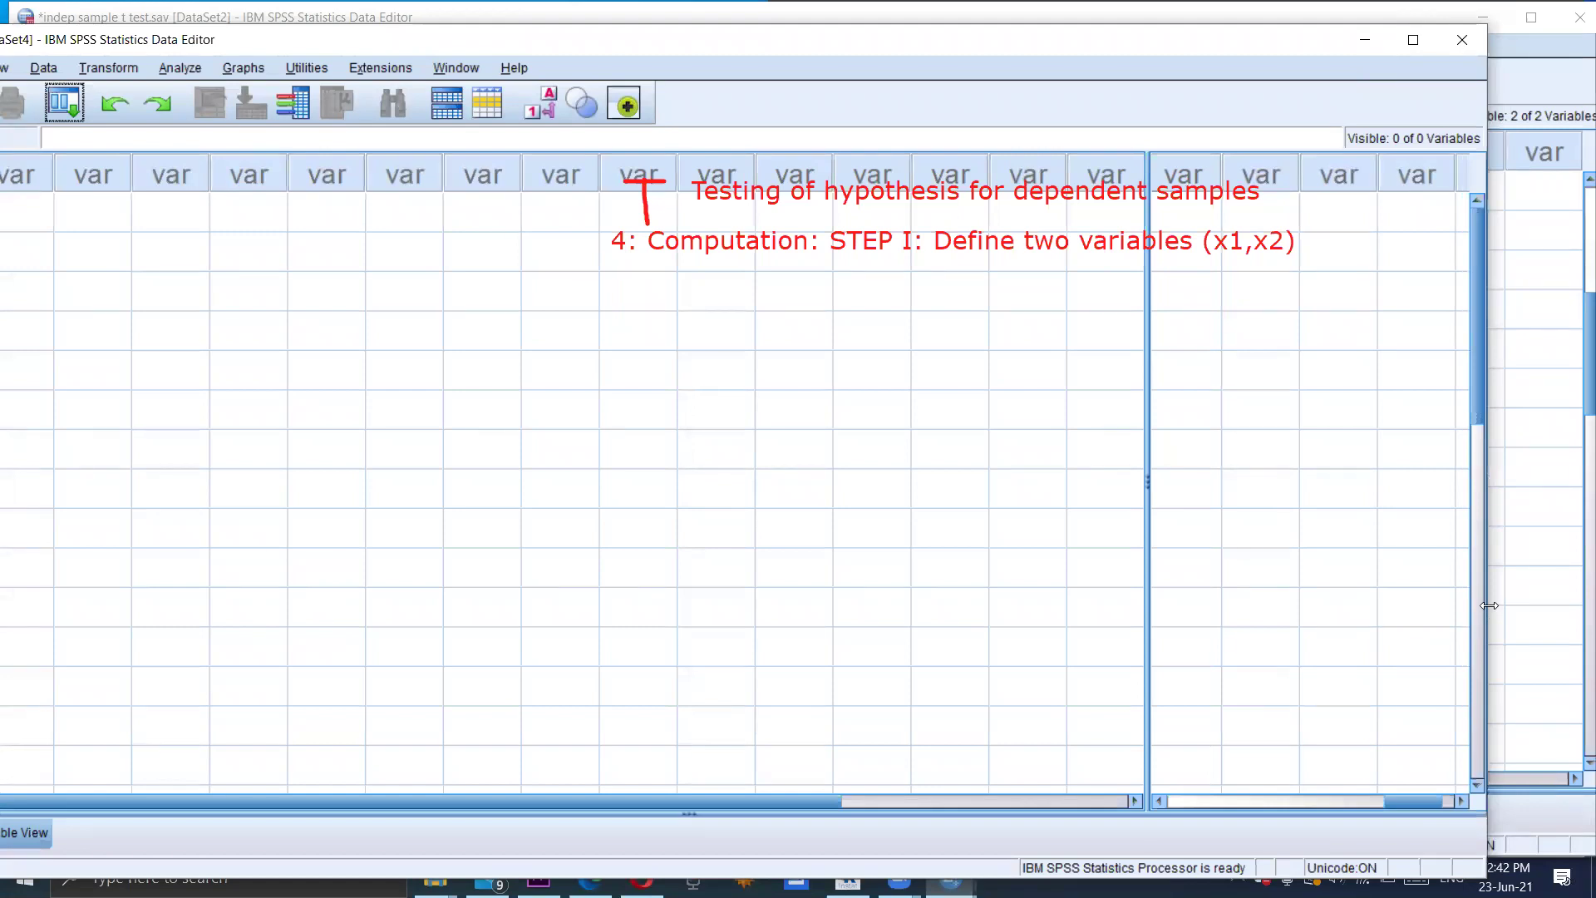
{"action": "left_click_drag", "start_coordinate": [1489, 605], "coordinate": [652, 605]}
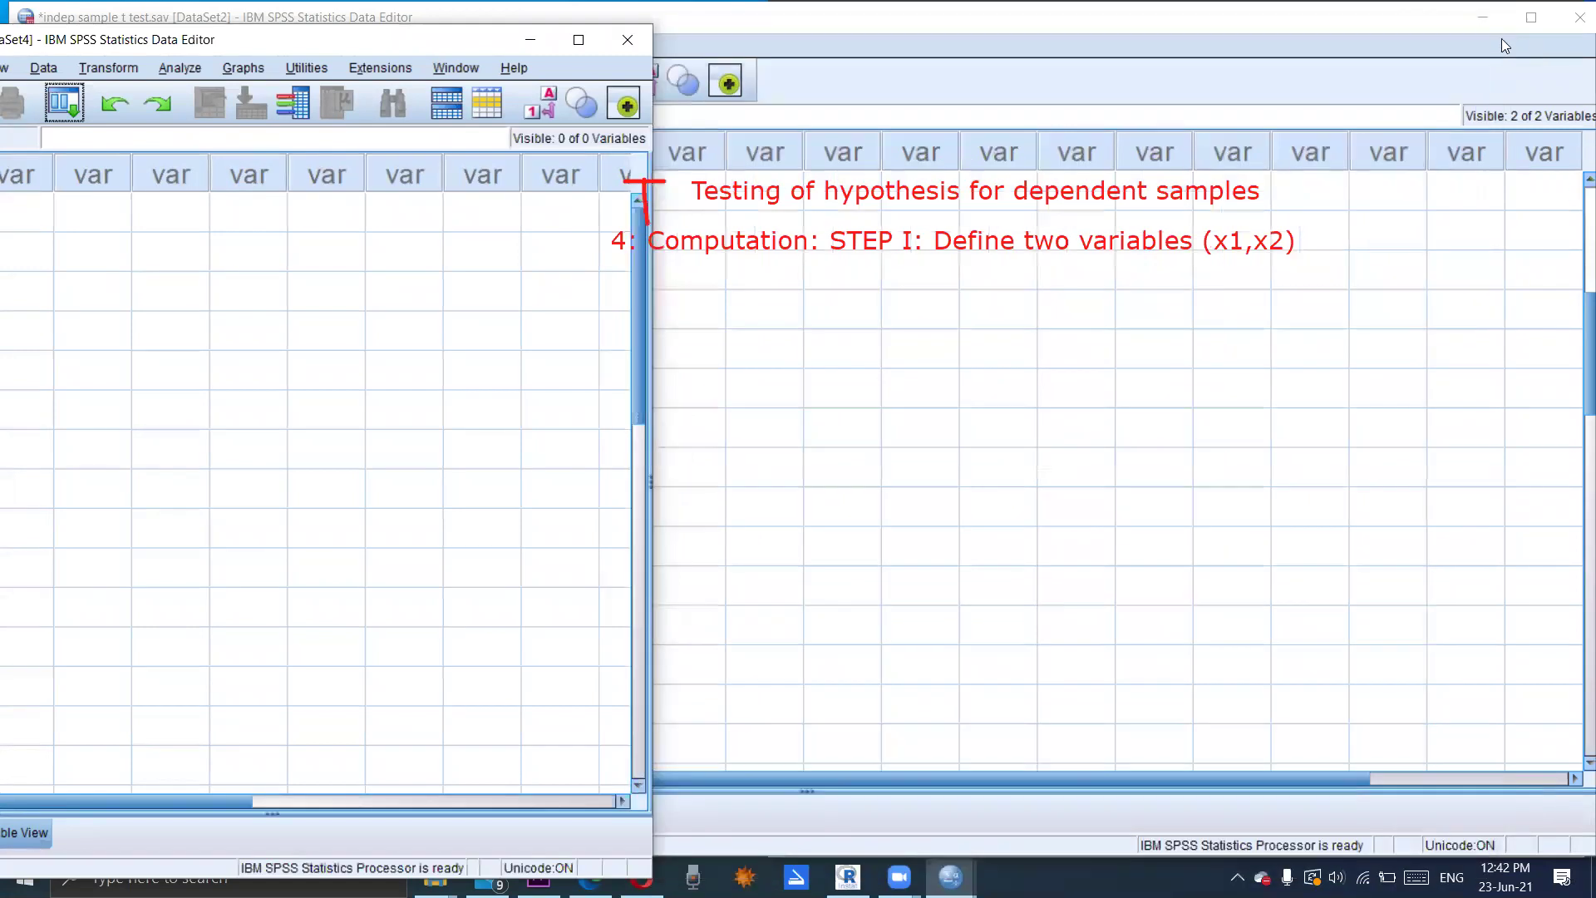
{"action": "left_click", "coordinate": [1481, 23]}
{"action": "left_click", "coordinate": [1482, 19]}
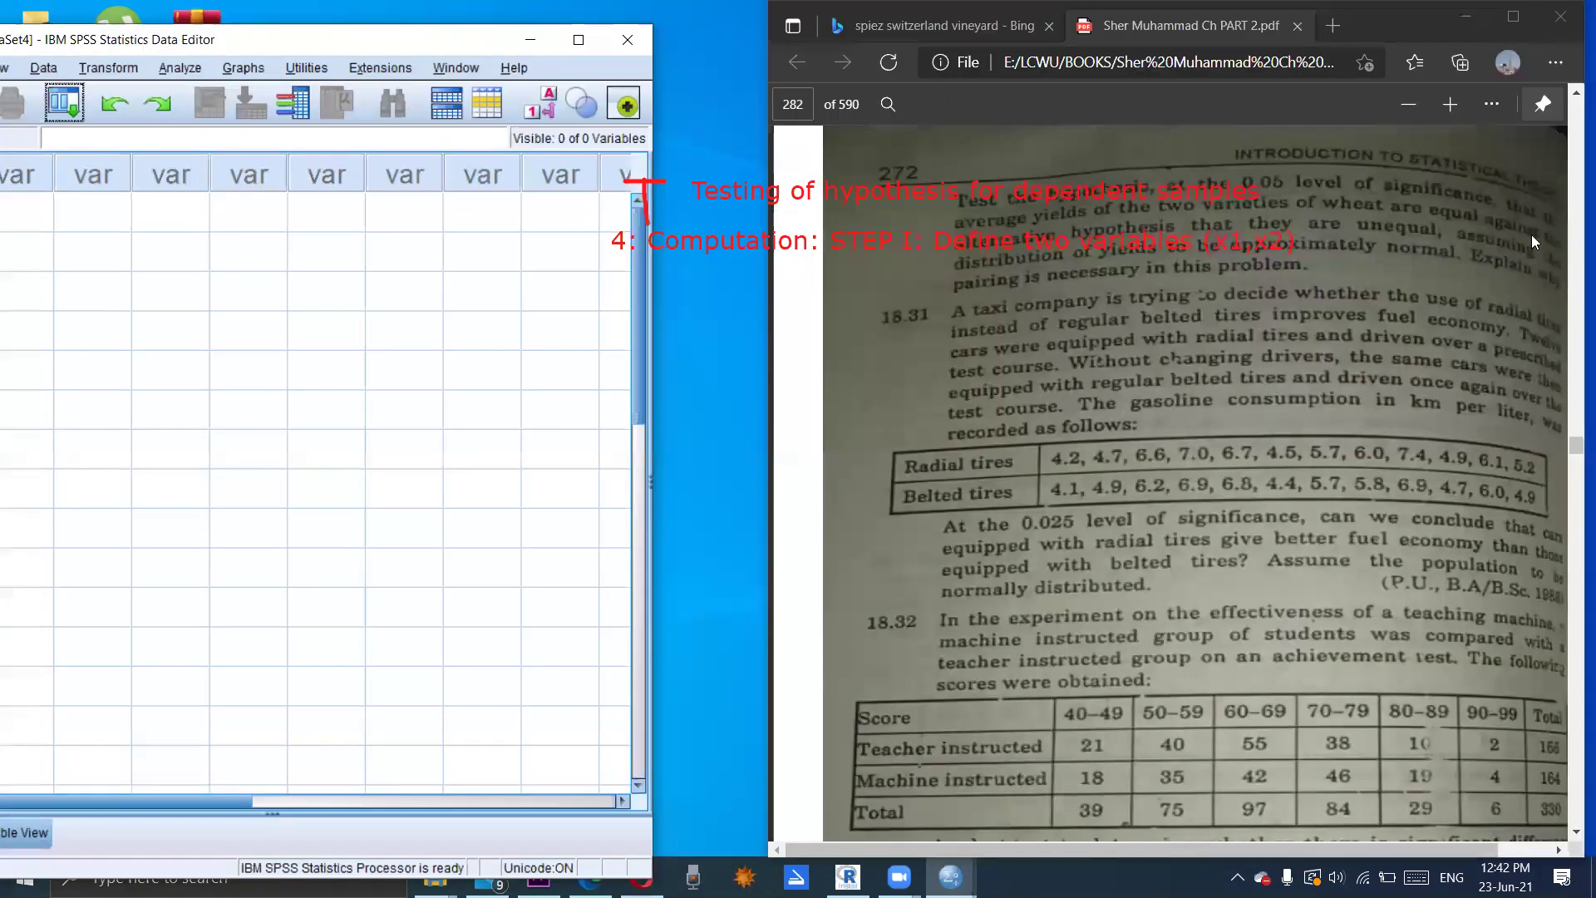
Step: Show the before-and-after smoking weights table in the textbook and fit the whole empty data editor beside it
{"action": "scroll", "coordinate": [1570, 199], "scroll_direction": "up", "scroll_amount": 10}
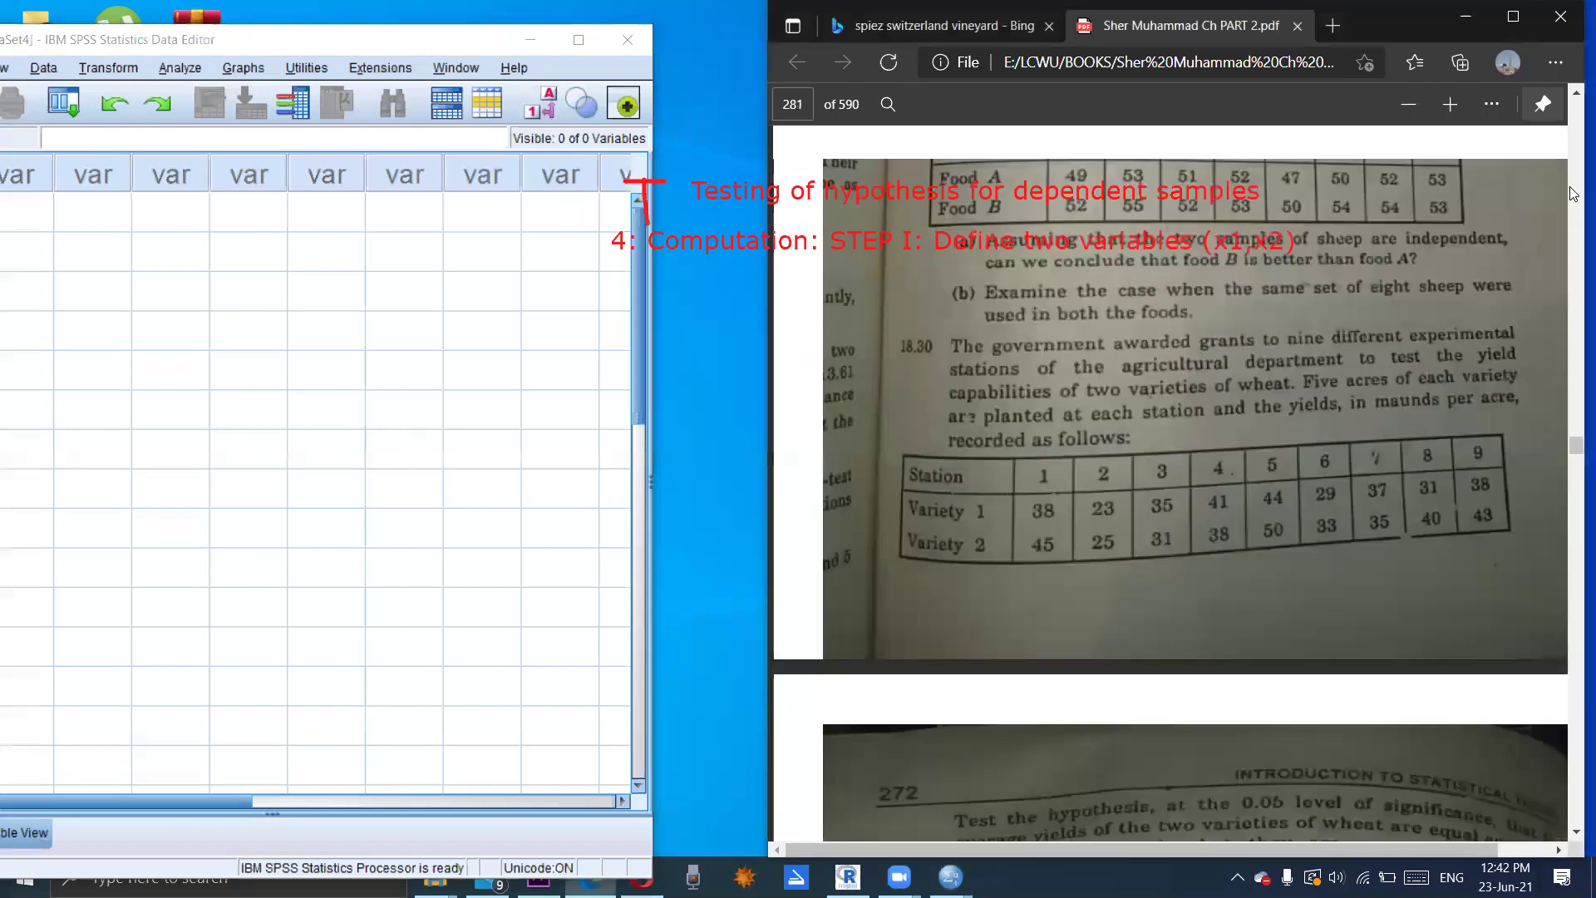
{"action": "left_click", "coordinate": [194, 253]}
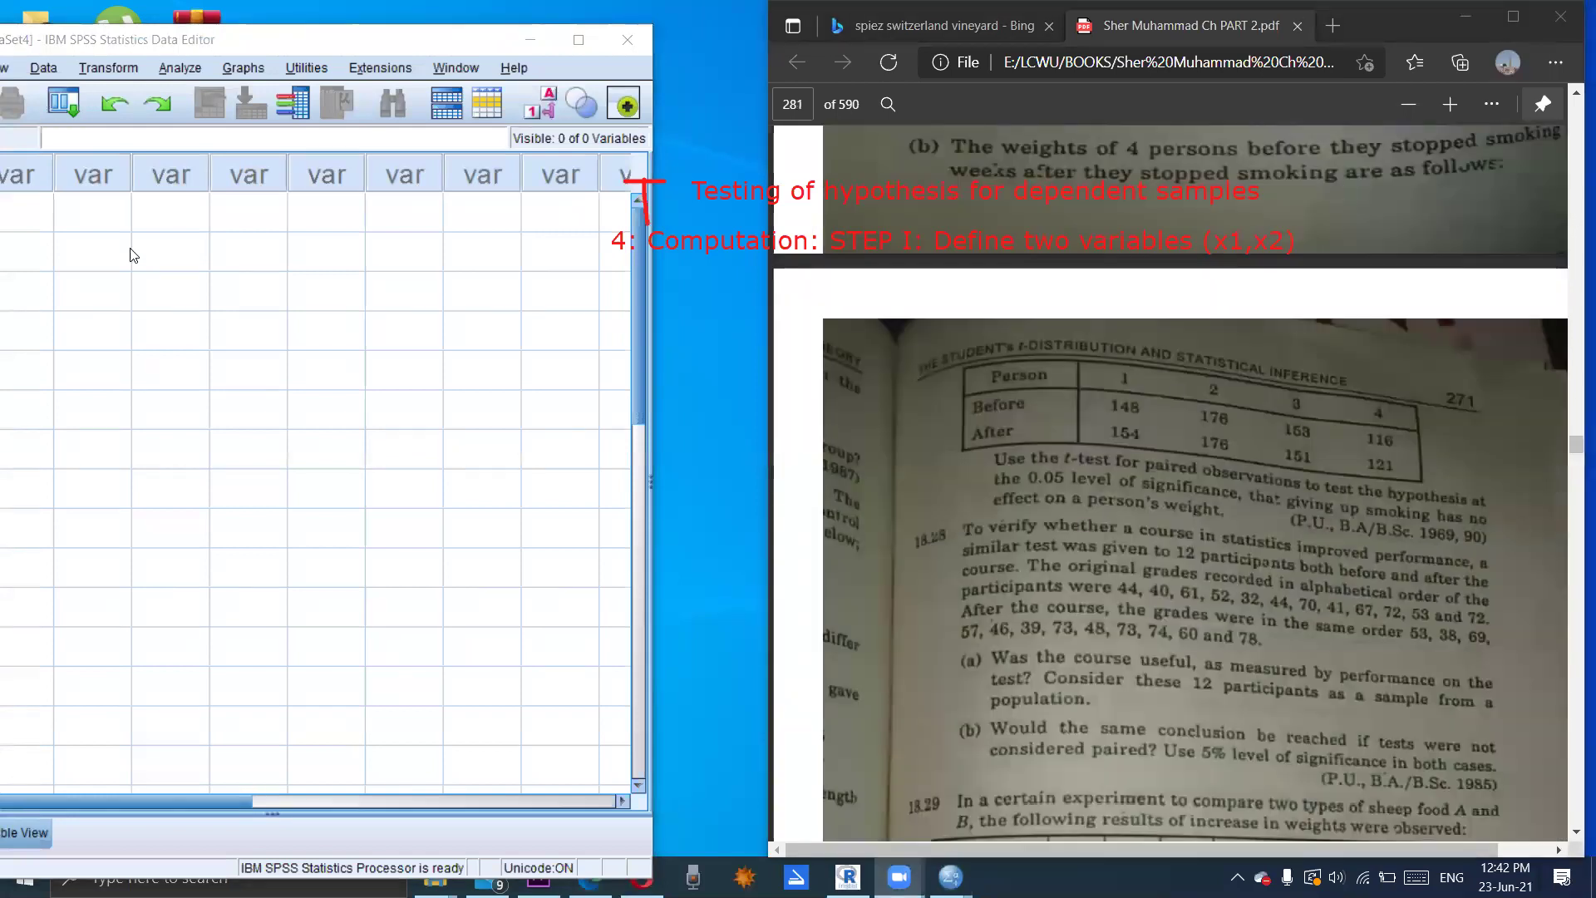
{"action": "left_click", "coordinate": [292, 802]}
{"action": "left_click_drag", "start_coordinate": [260, 802], "coordinate": [49, 816]}
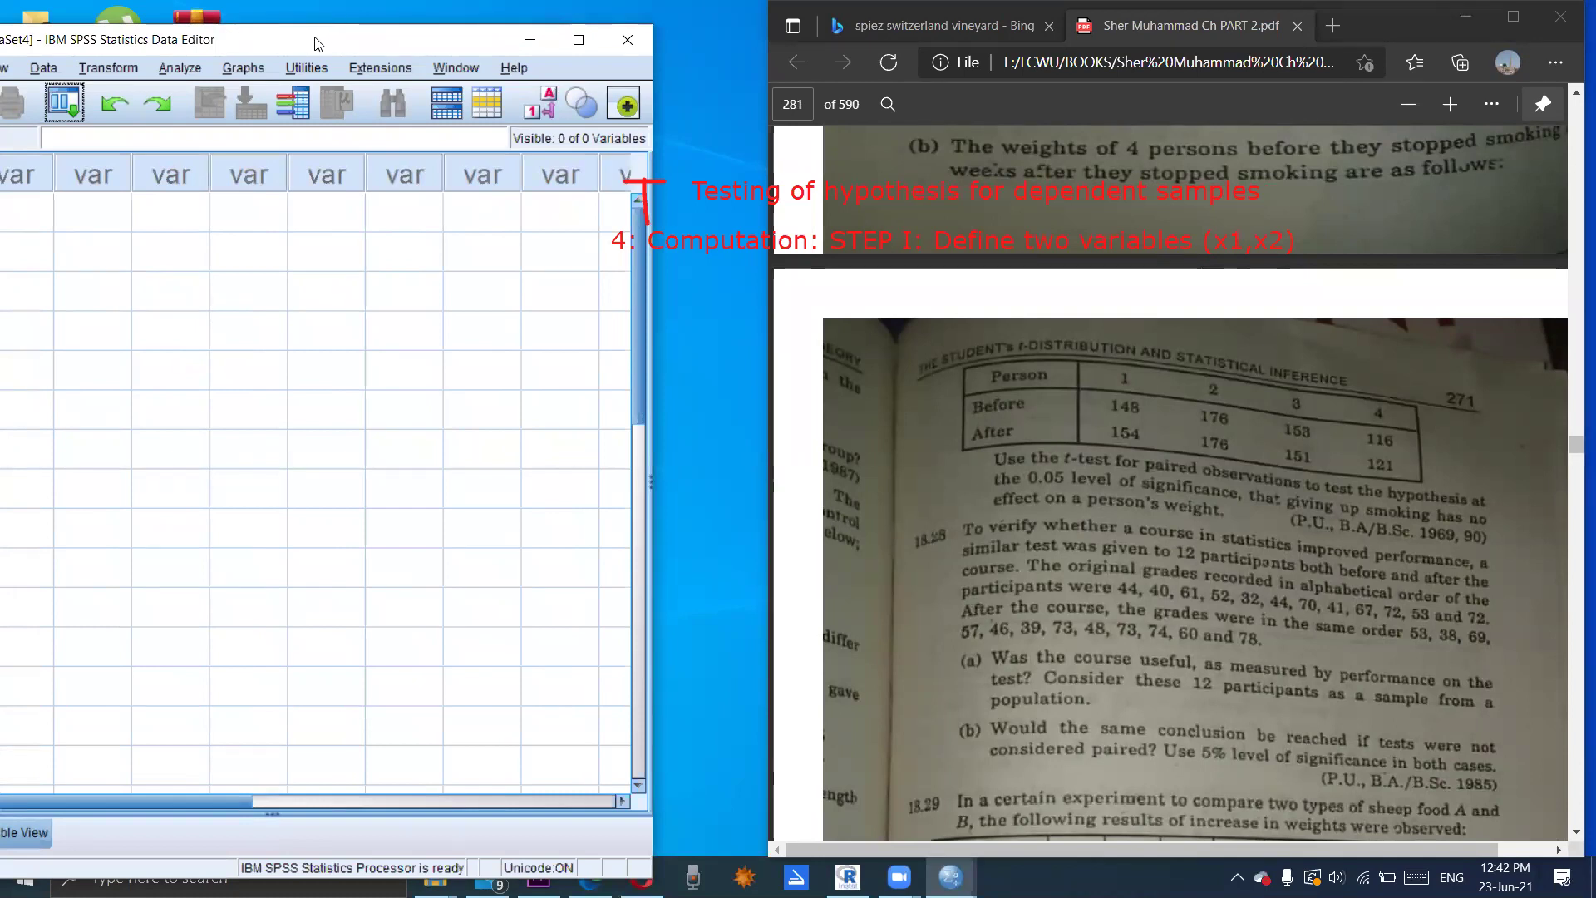
{"action": "left_click_drag", "start_coordinate": [317, 44], "coordinate": [530, 20]}
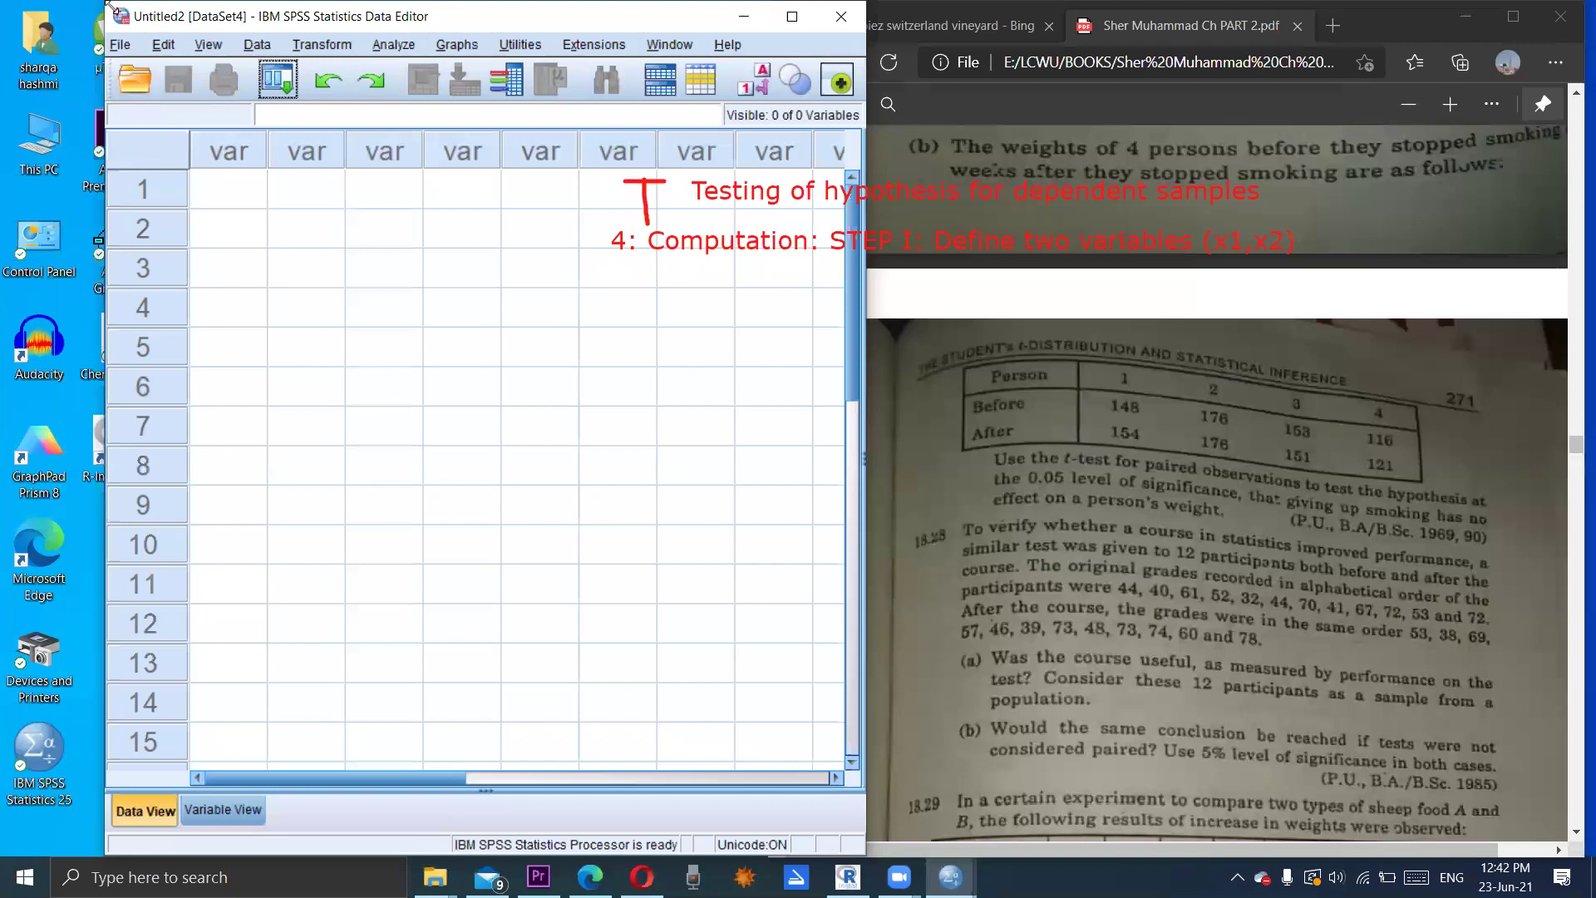
{"action": "left_click_drag", "start_coordinate": [107, 4], "coordinate": [6, 8]}
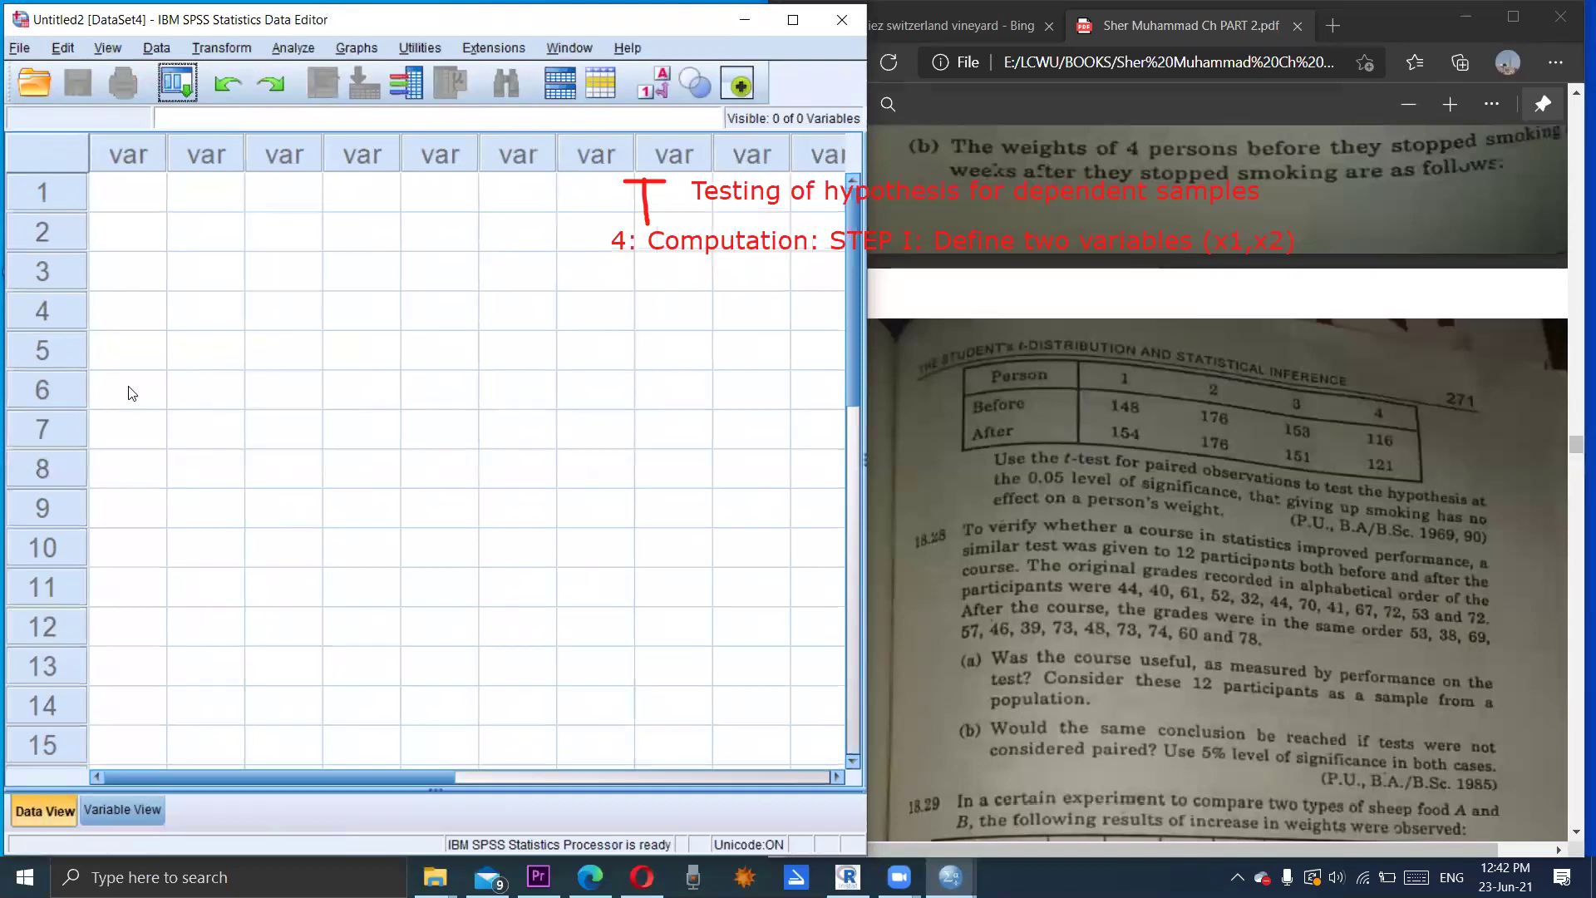
Step: Define two variables in the empty dataset, named before and after
{"action": "left_click", "coordinate": [121, 811]}
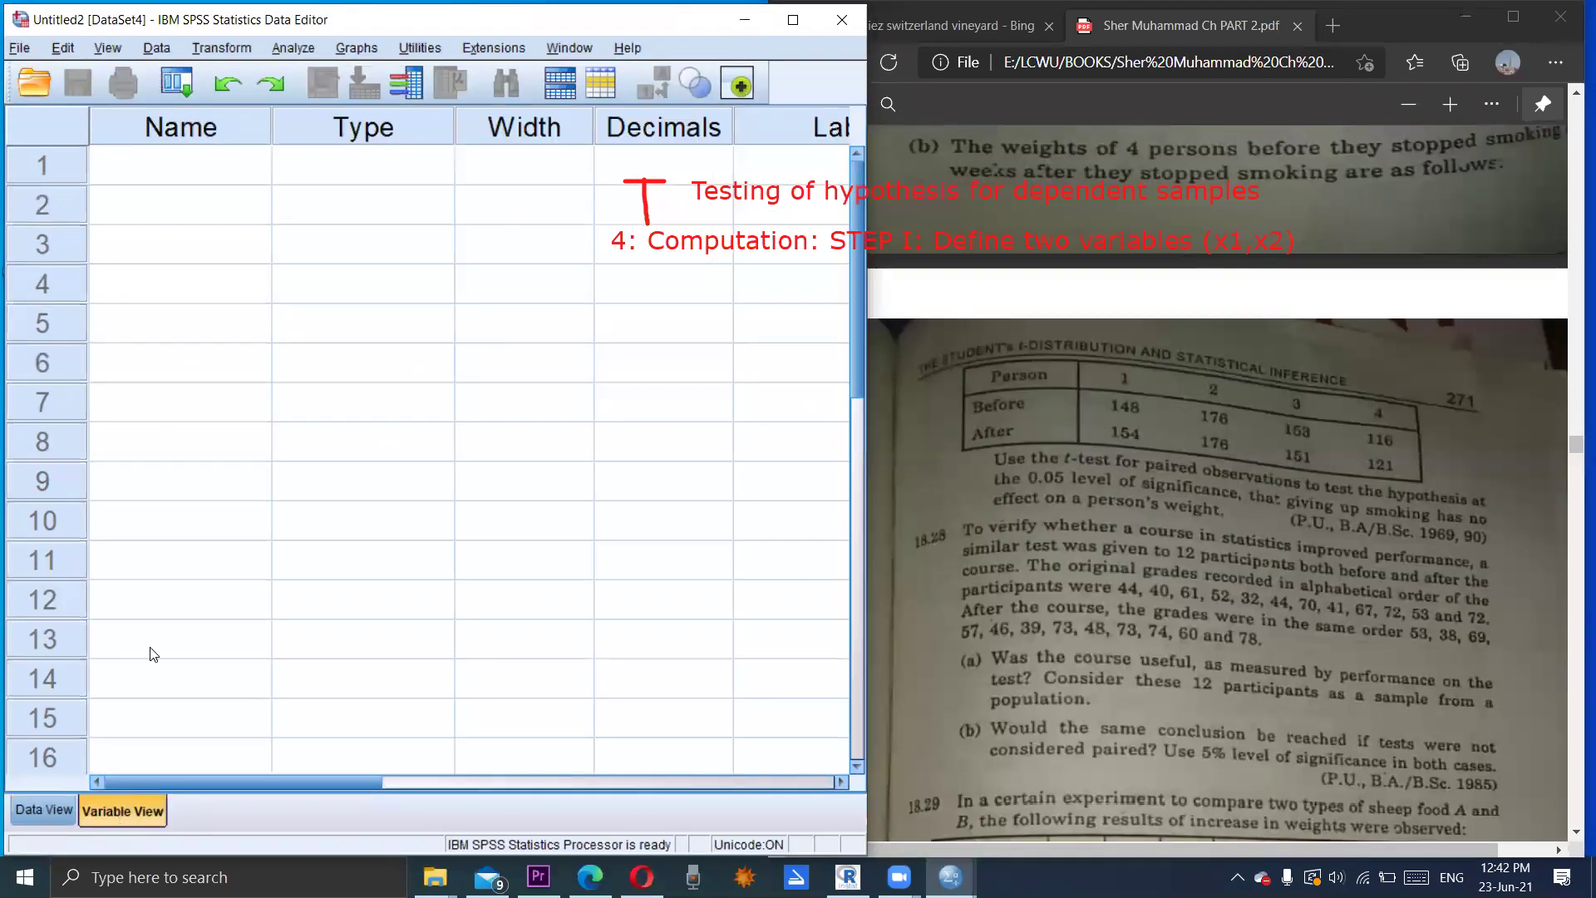
{"action": "left_click", "coordinate": [213, 188]}
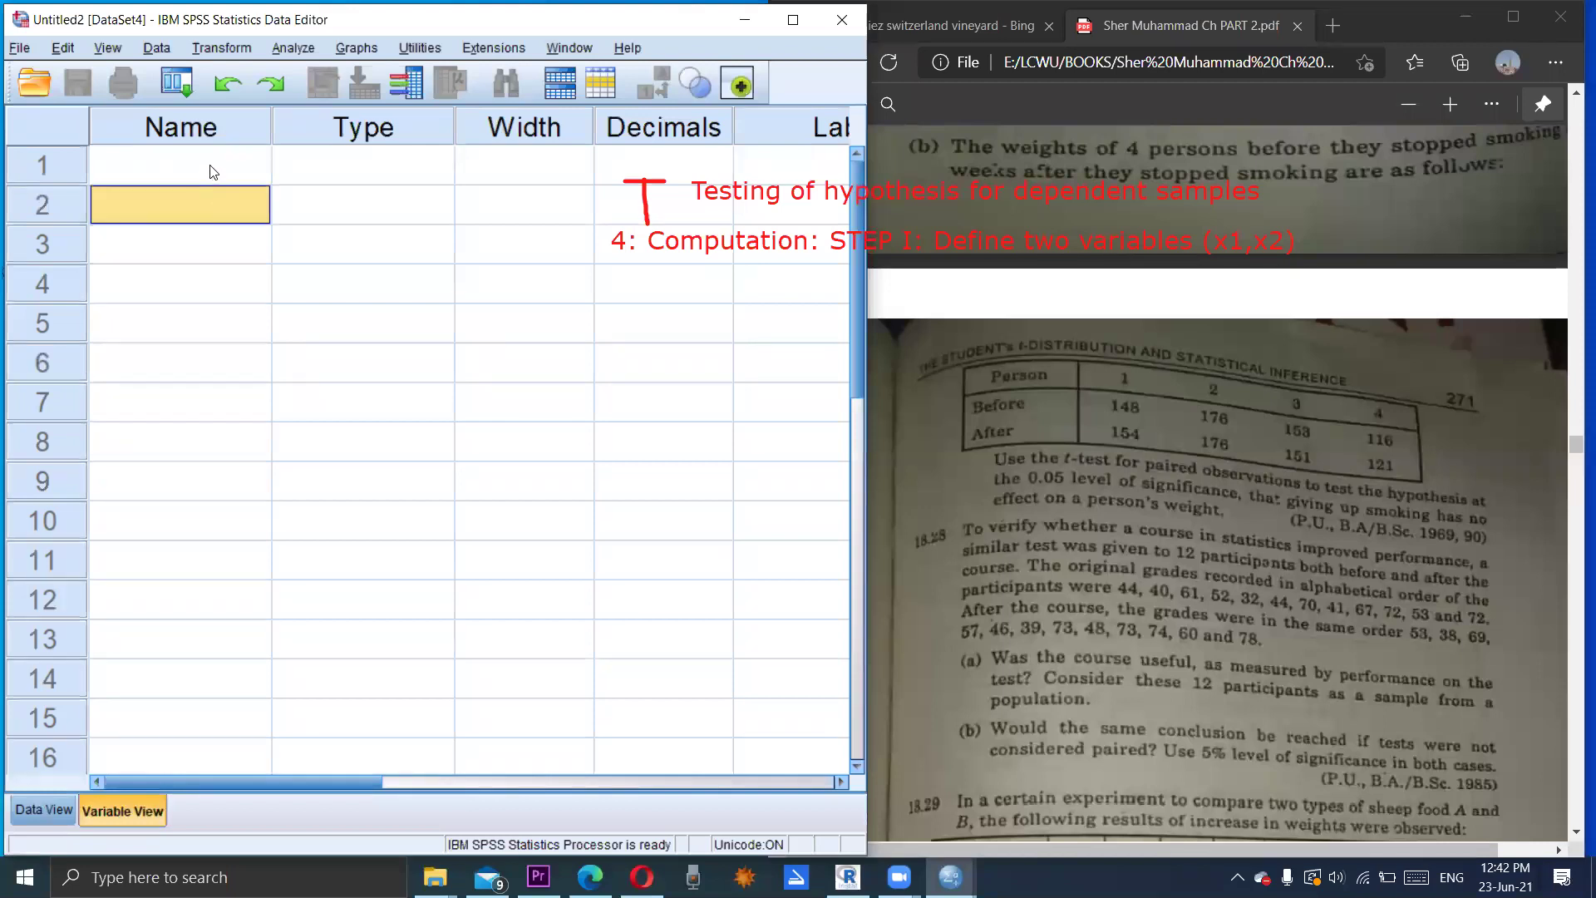
{"action": "left_click", "coordinate": [209, 165]}
{"action": "type", "text": "be"}
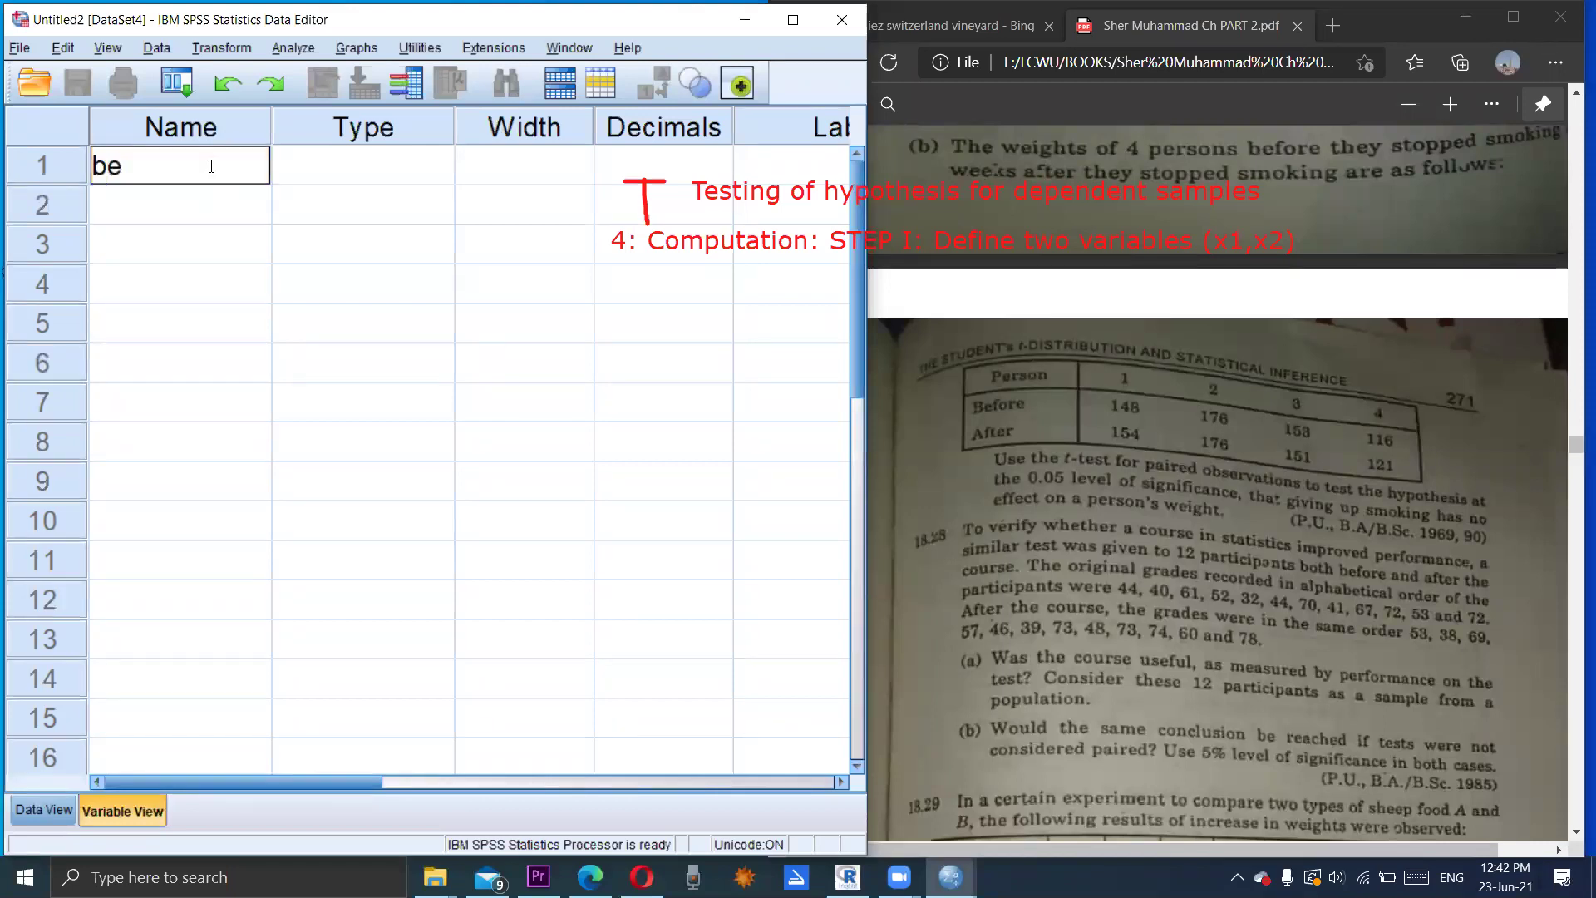
{"action": "type", "text": "fore"}
{"action": "left_click", "coordinate": [192, 217]}
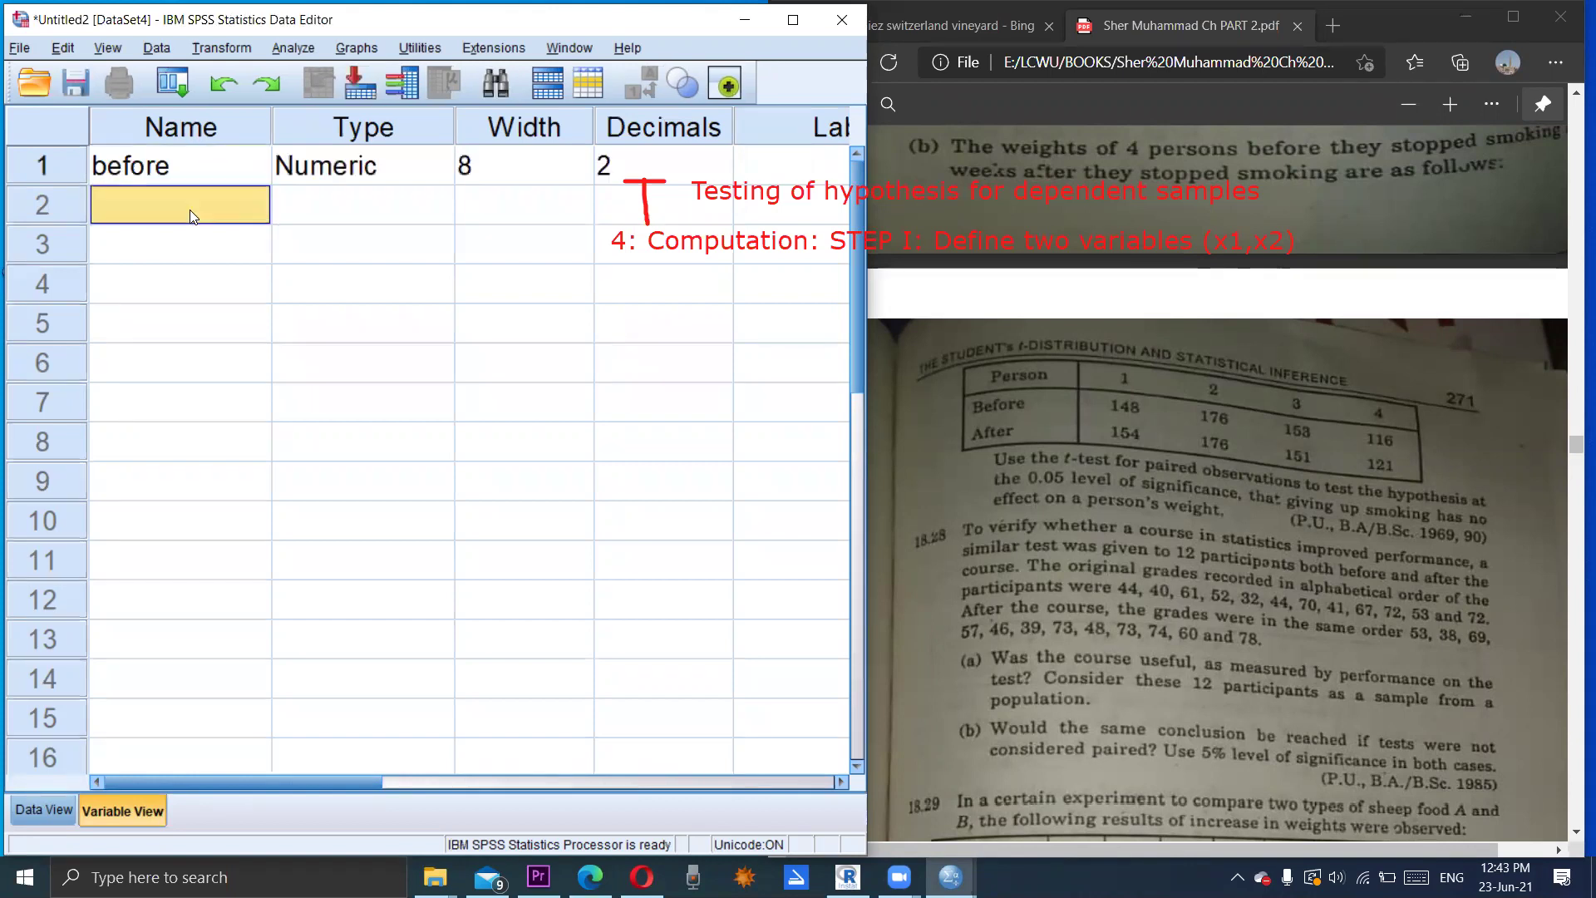
{"action": "type", "text": "after"}
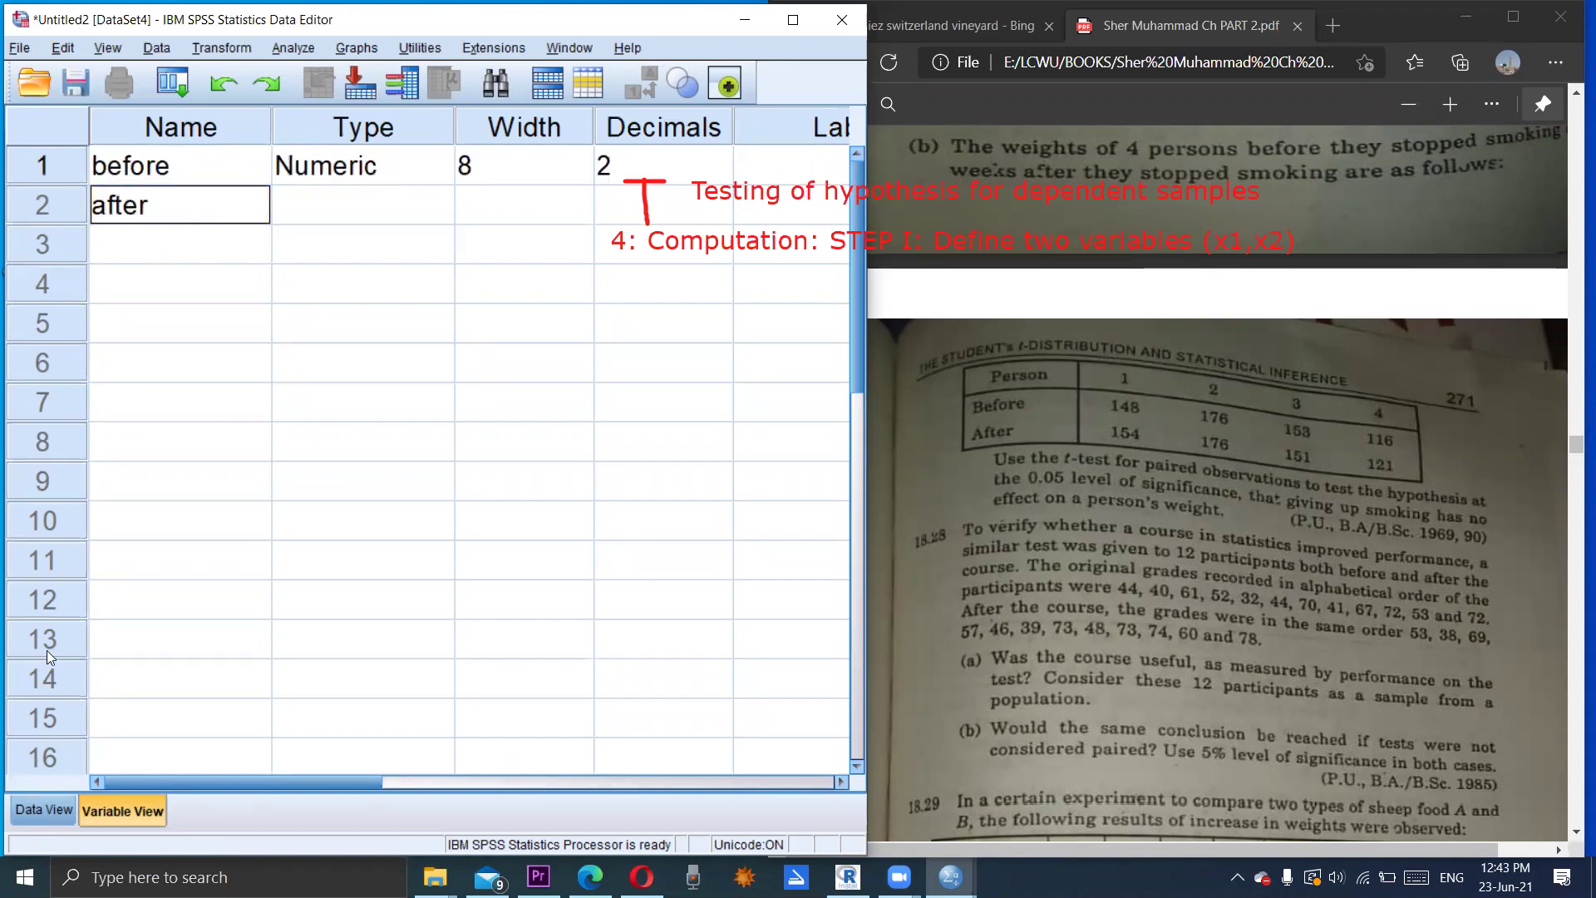
Step: Enter the four weights 148, 176, 153 and 116 as cases of the before variable
{"action": "left_click", "coordinate": [32, 807]}
{"action": "left_click", "coordinate": [177, 208]}
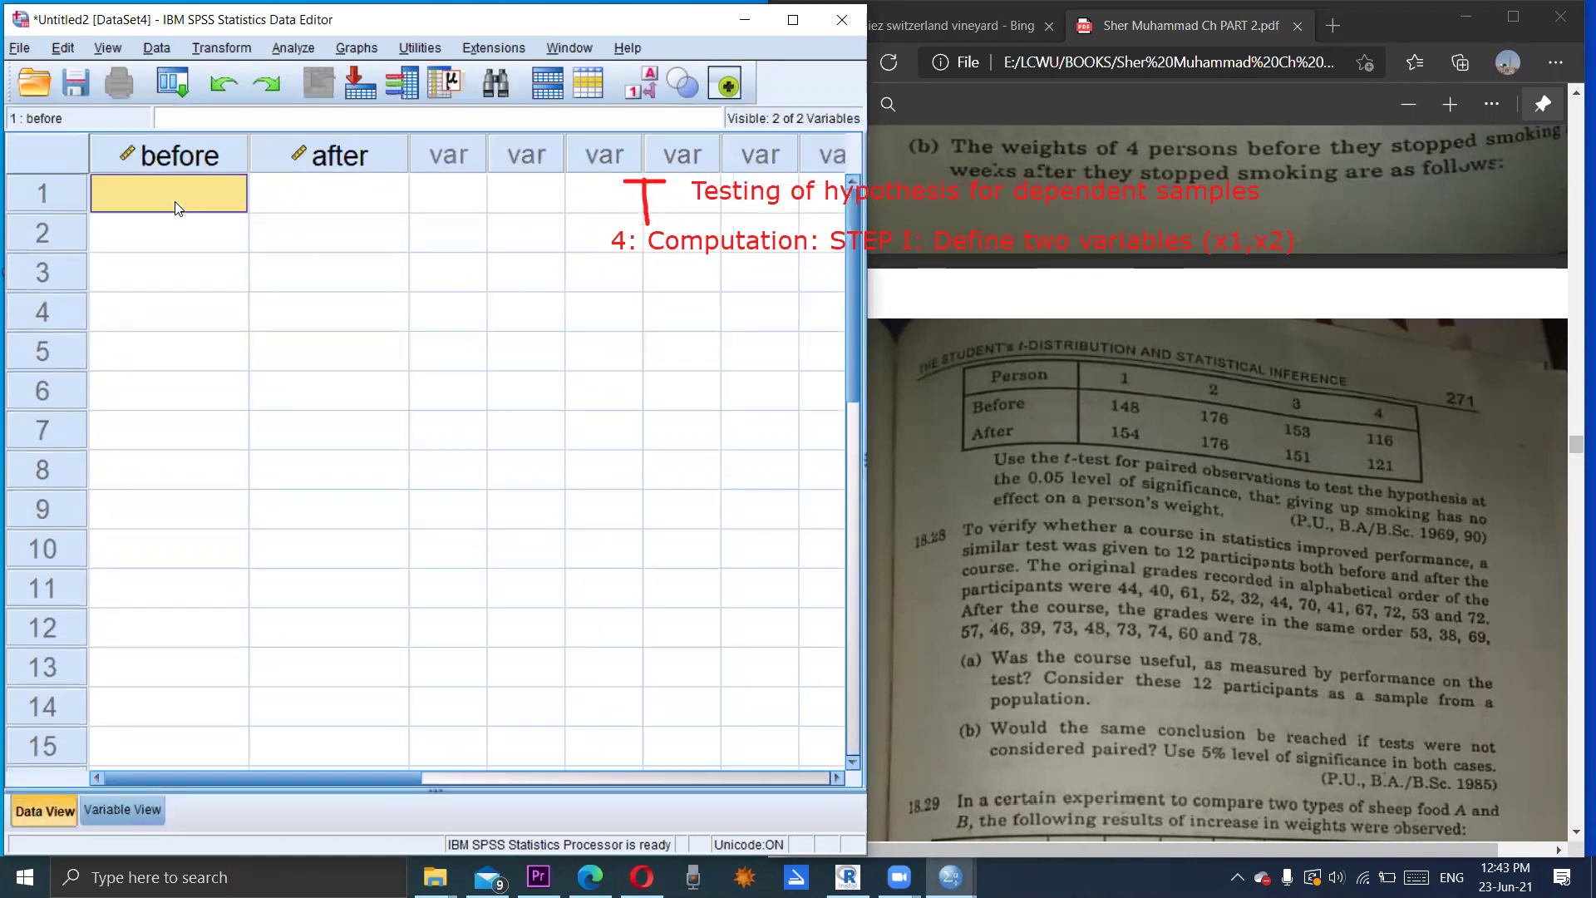
{"action": "type", "text": "148"}
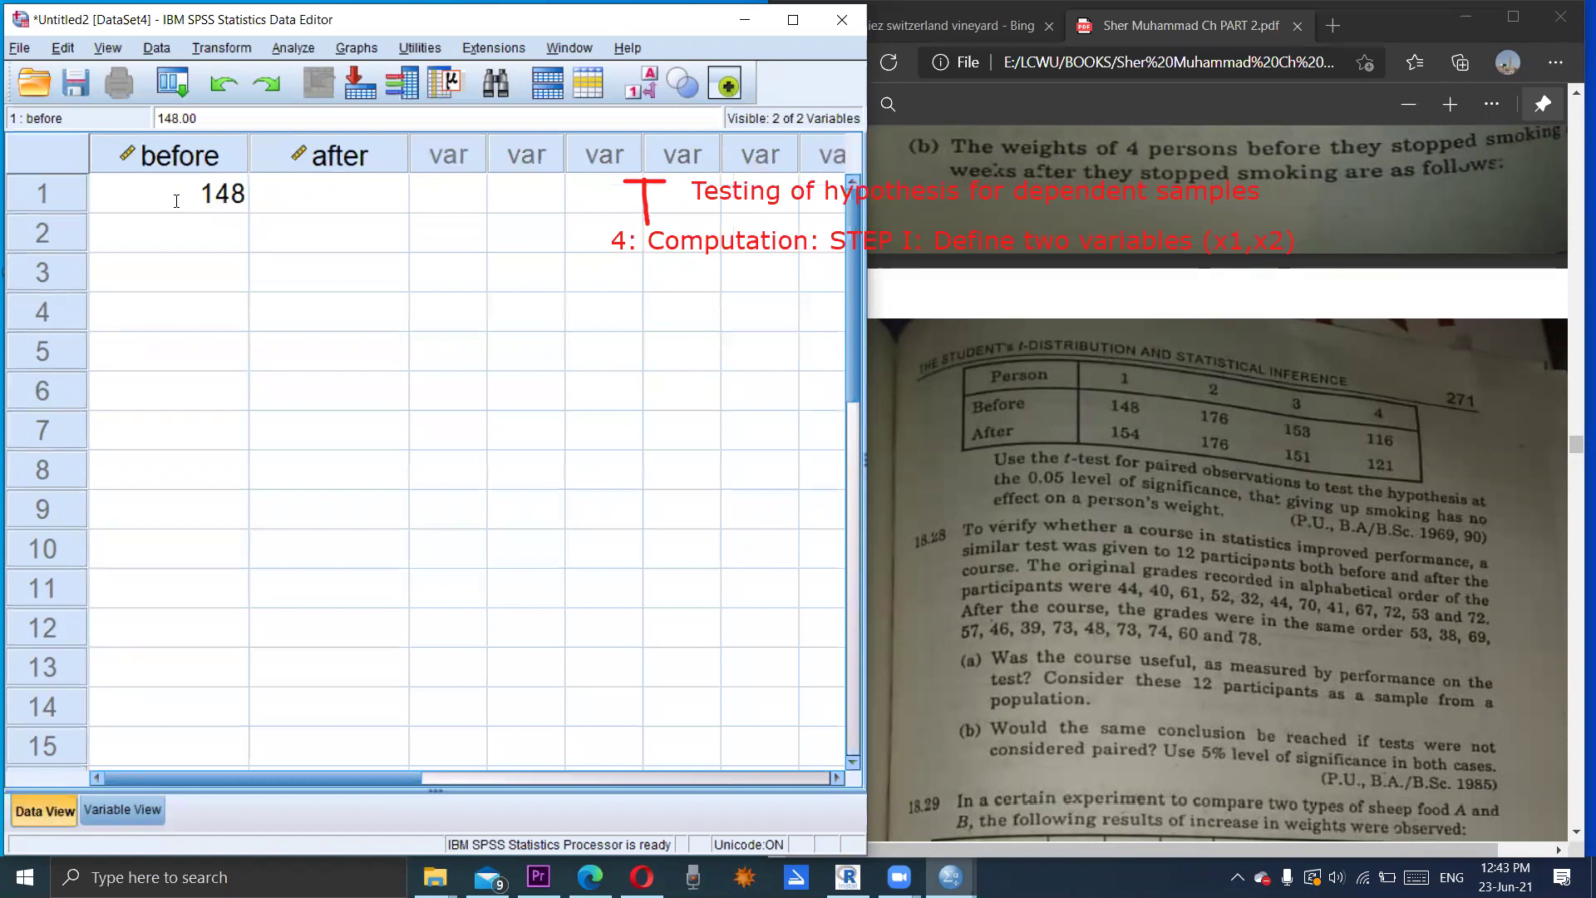
{"action": "key", "text": "Return"}
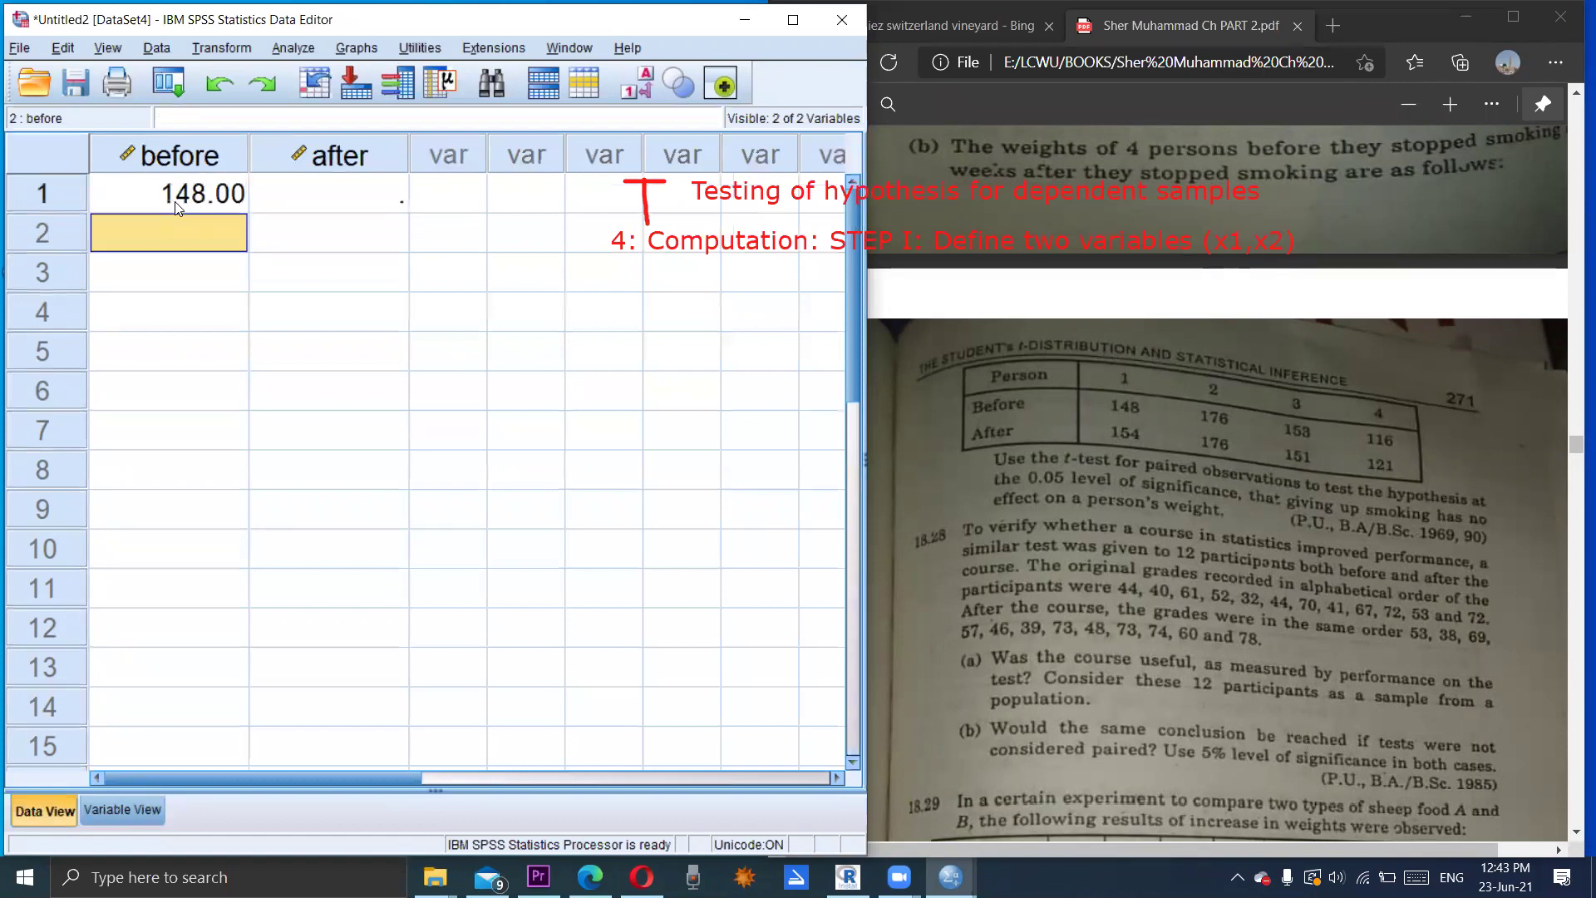
{"action": "type", "text": "17"}
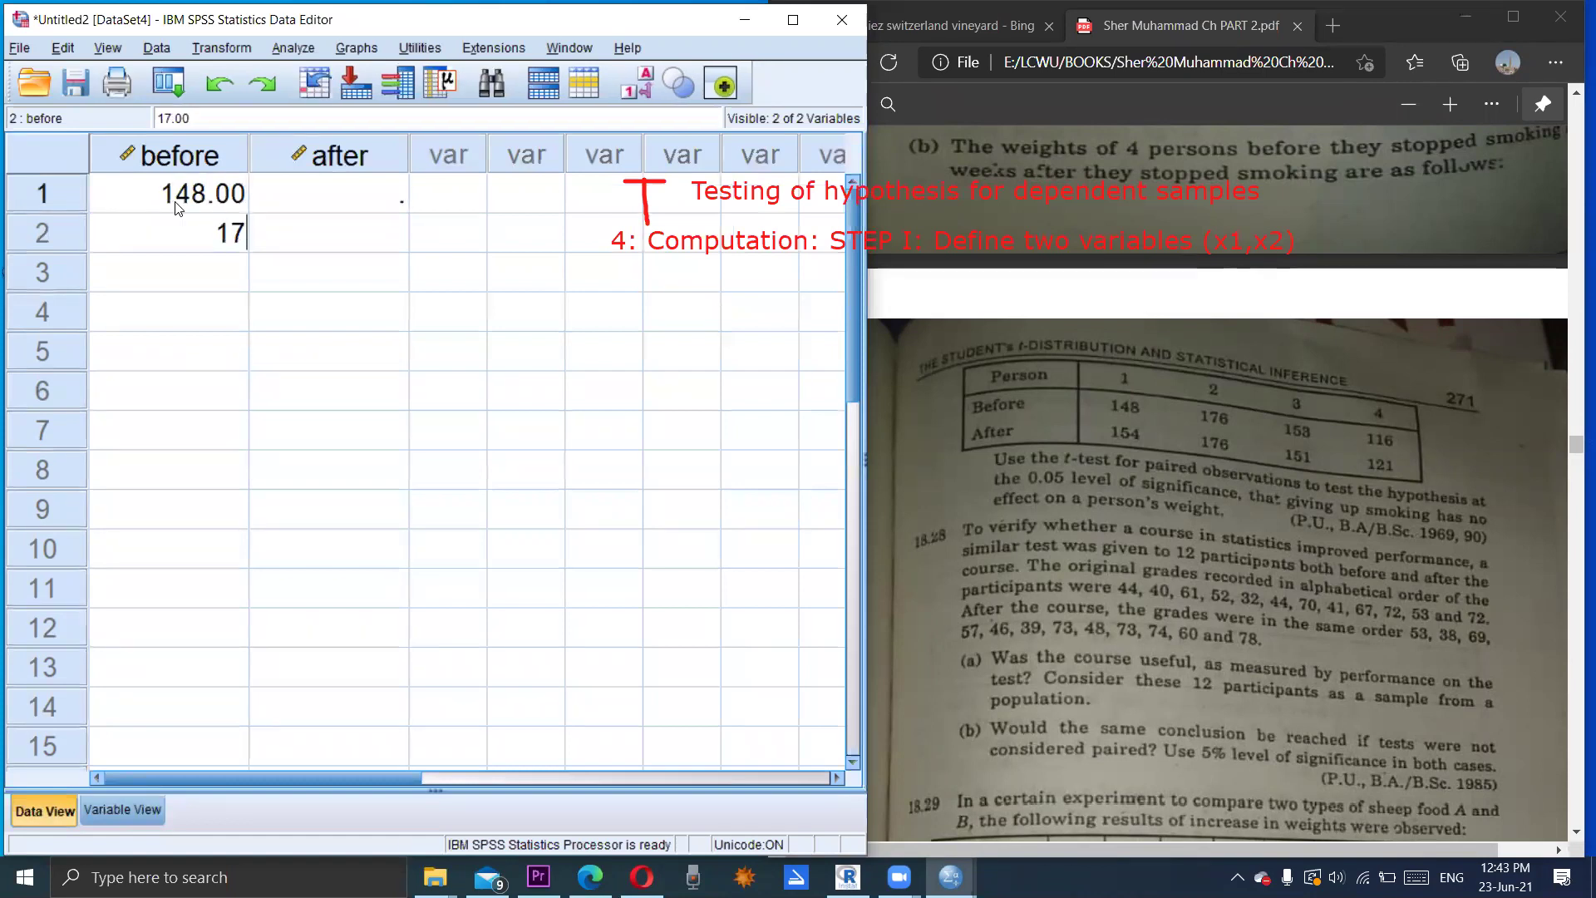
{"action": "type", "text": "6"}
{"action": "key", "text": "Return"}
{"action": "type", "text": "153"}
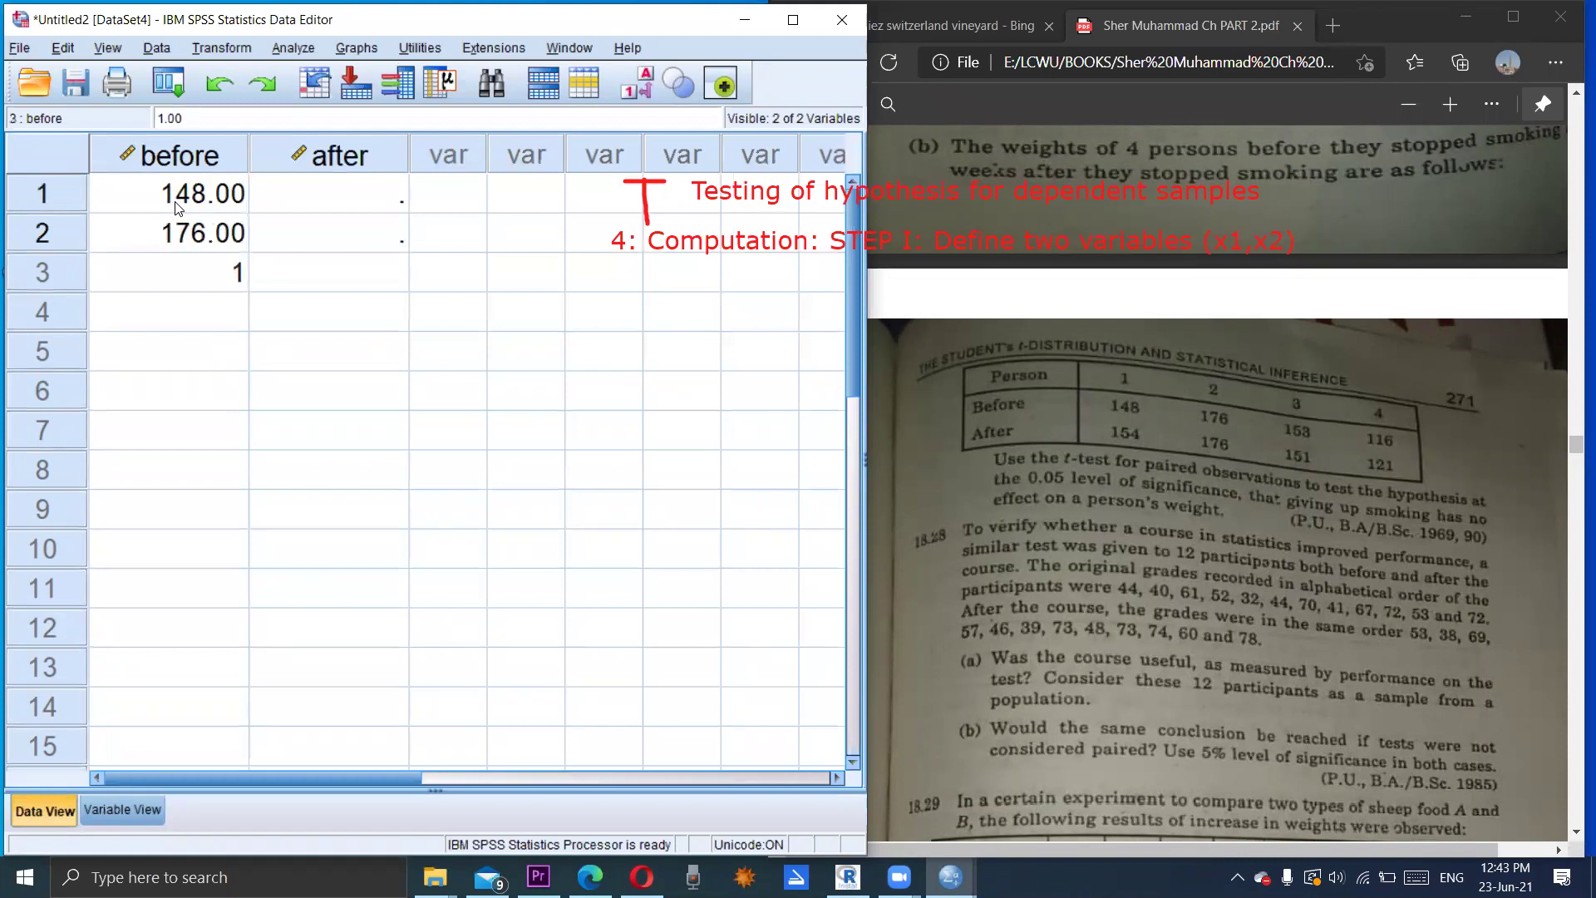
{"action": "key", "text": "Return"}
{"action": "type", "text": "116"}
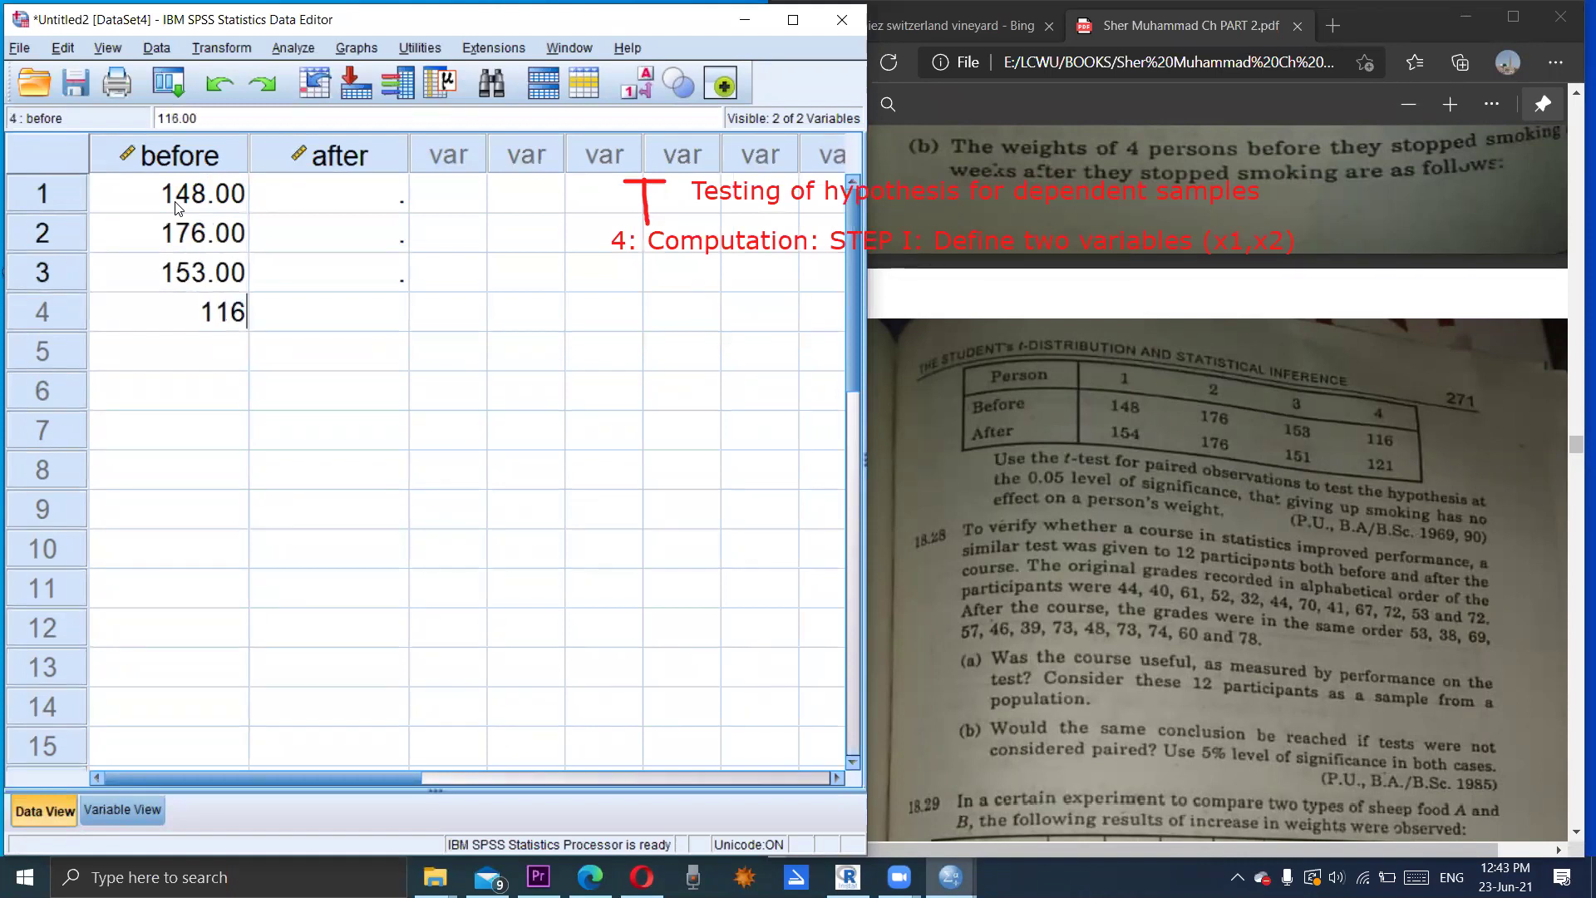
{"action": "key", "text": "Return"}
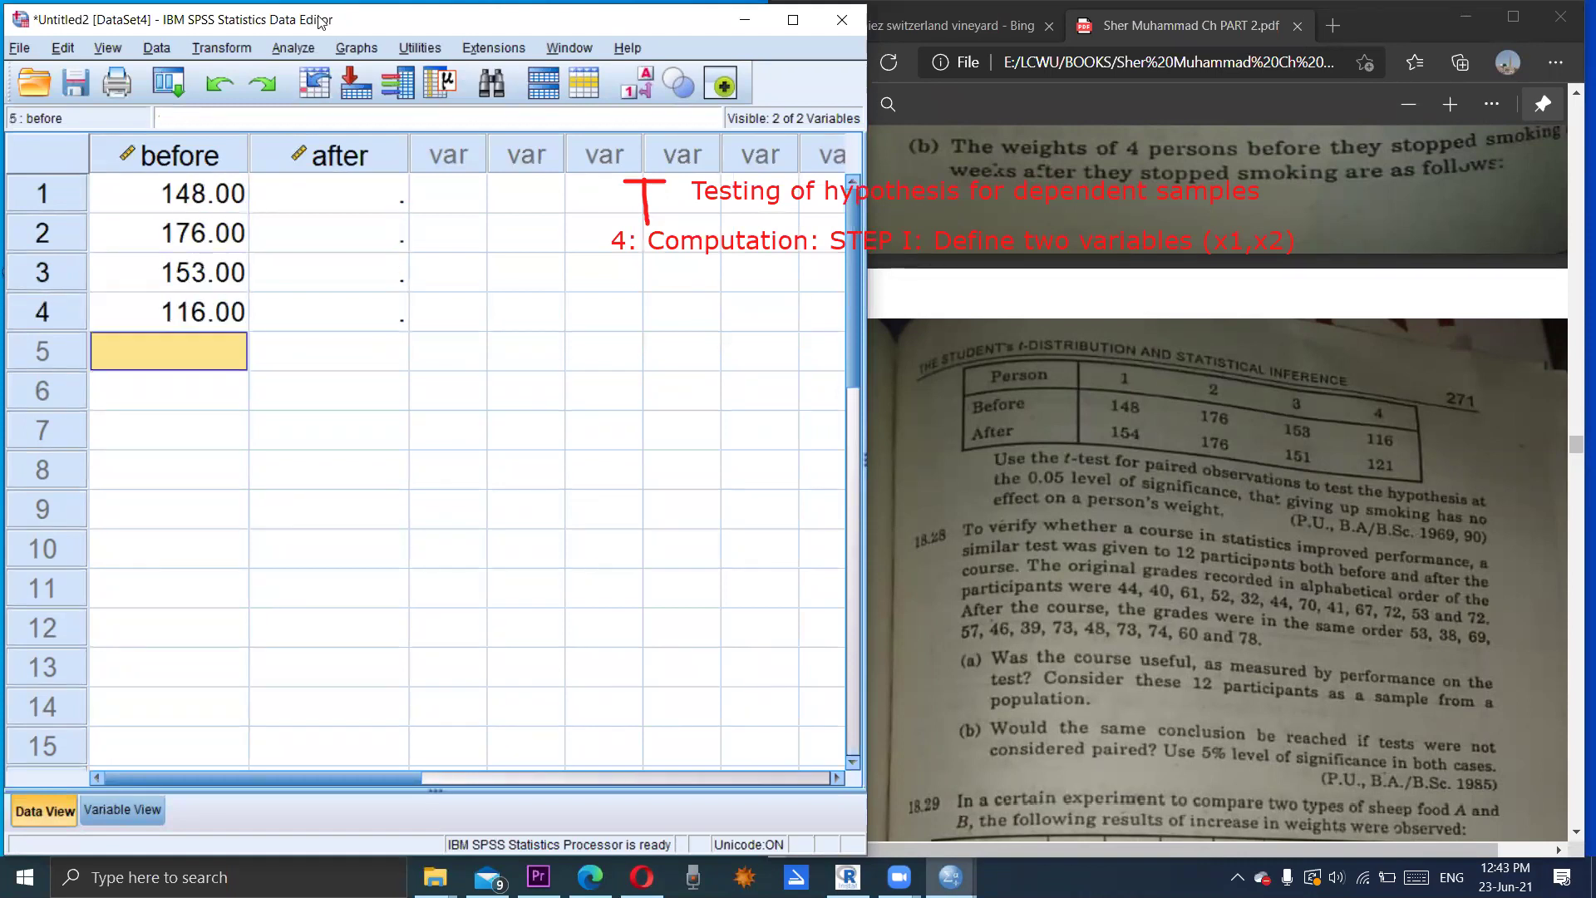
Step: Enter the four weights 154, 176, 151 and 121 as cases of the after variable
{"action": "left_click", "coordinate": [385, 193]}
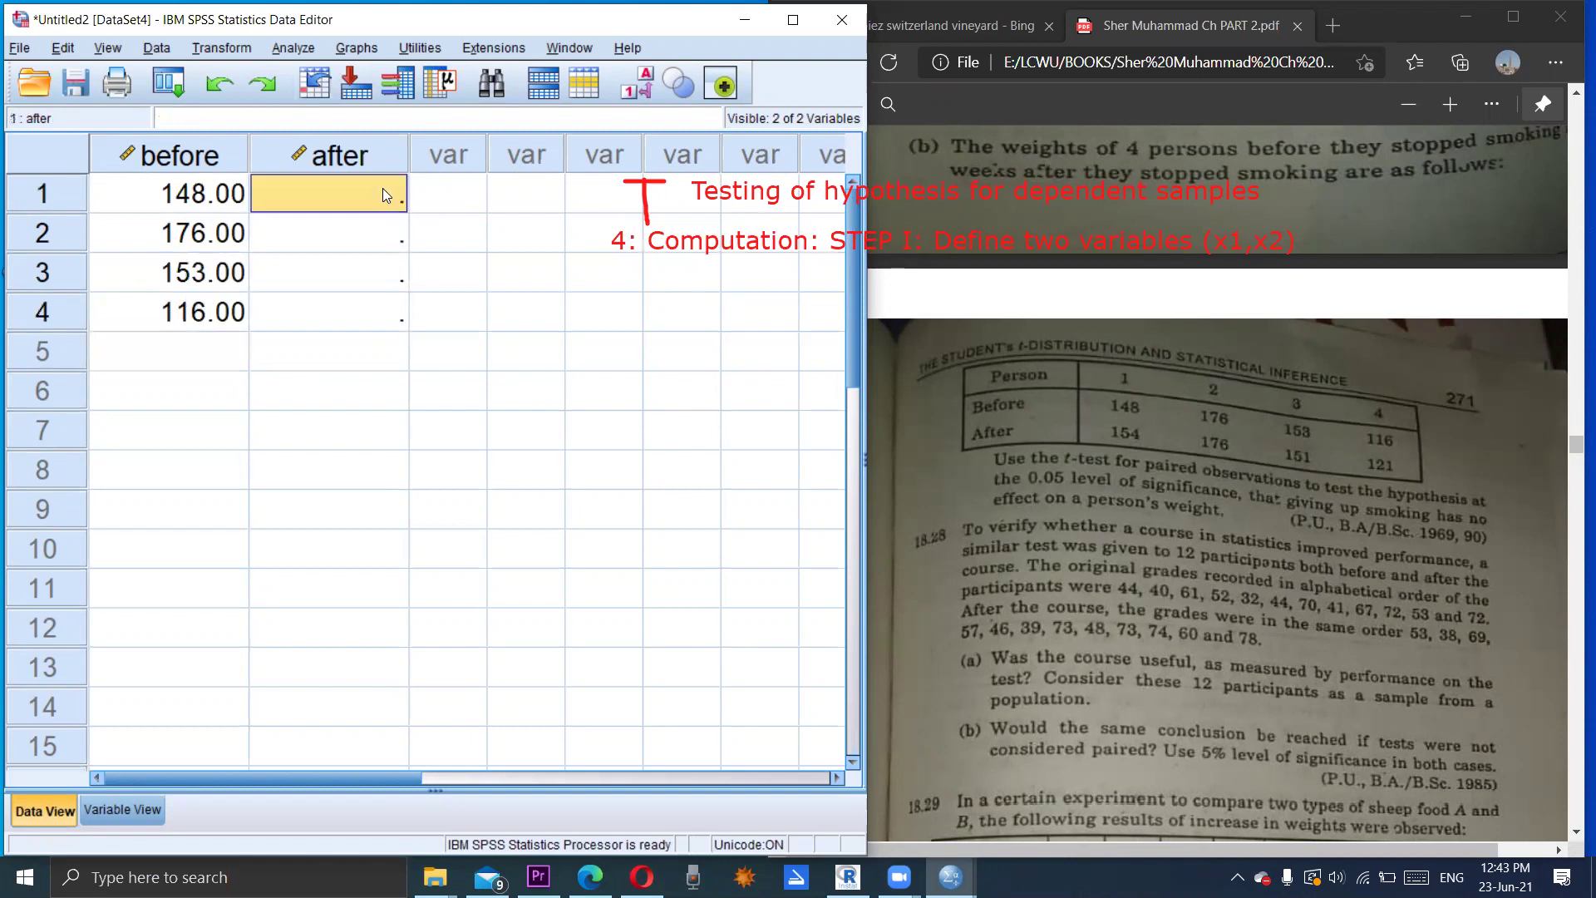
{"action": "type", "text": "154"}
{"action": "key", "text": "Return"}
{"action": "type", "text": "176"}
{"action": "key", "text": "Return"}
{"action": "type", "text": "151"}
{"action": "key", "text": "Return"}
{"action": "type", "text": "121"}
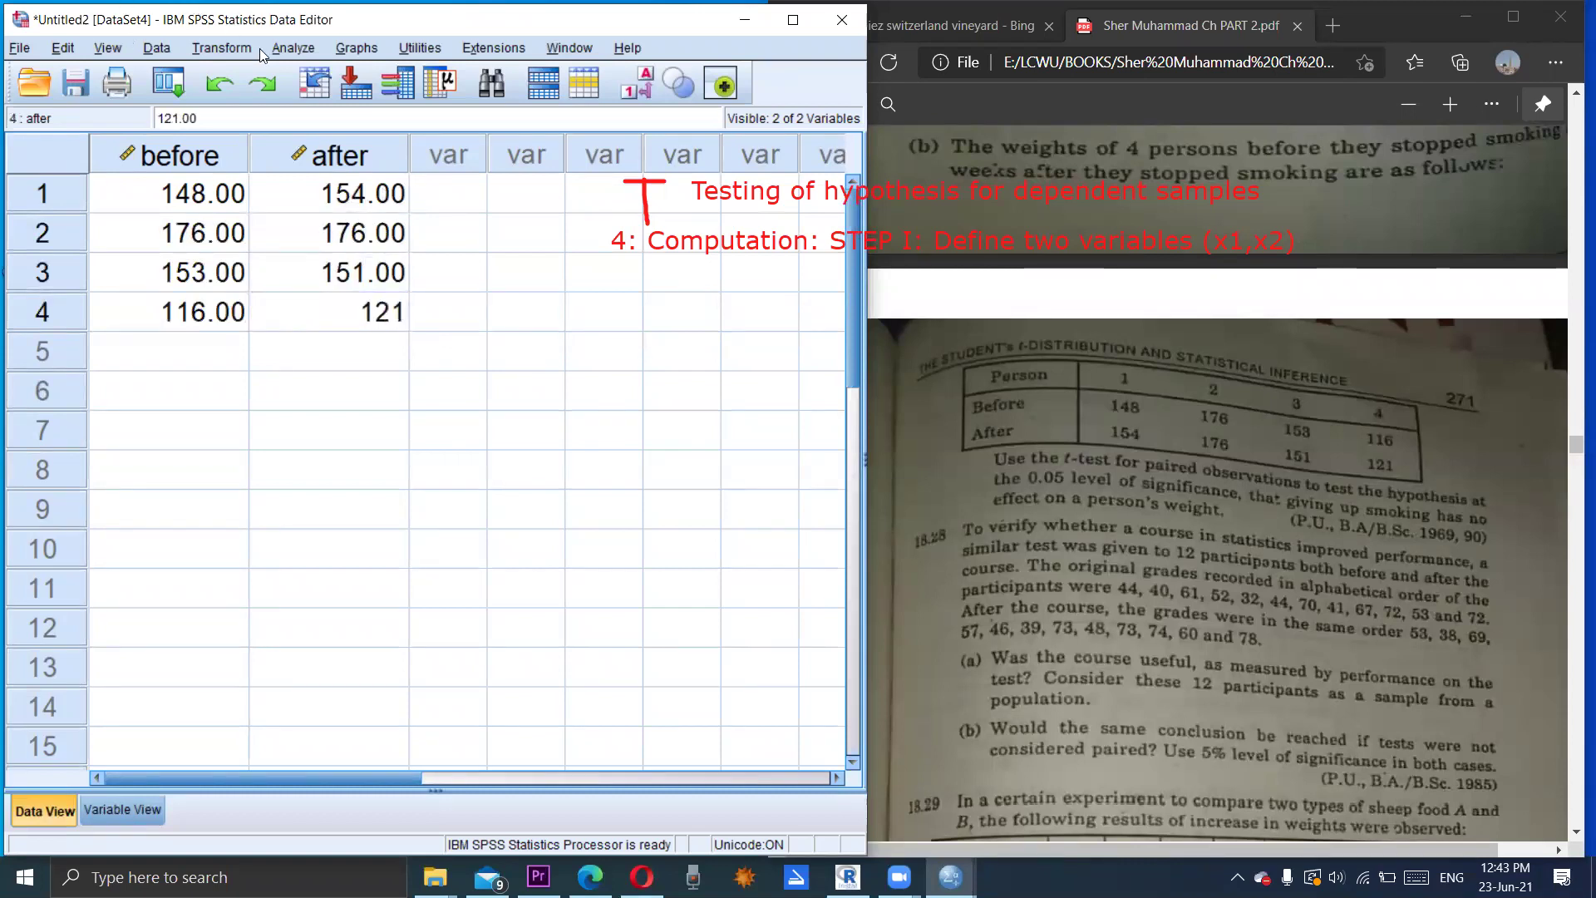
Step: Run a Paired-Samples T Test with before as Variable1 and after as Variable2 of pair 1
{"action": "left_click", "coordinate": [319, 50]}
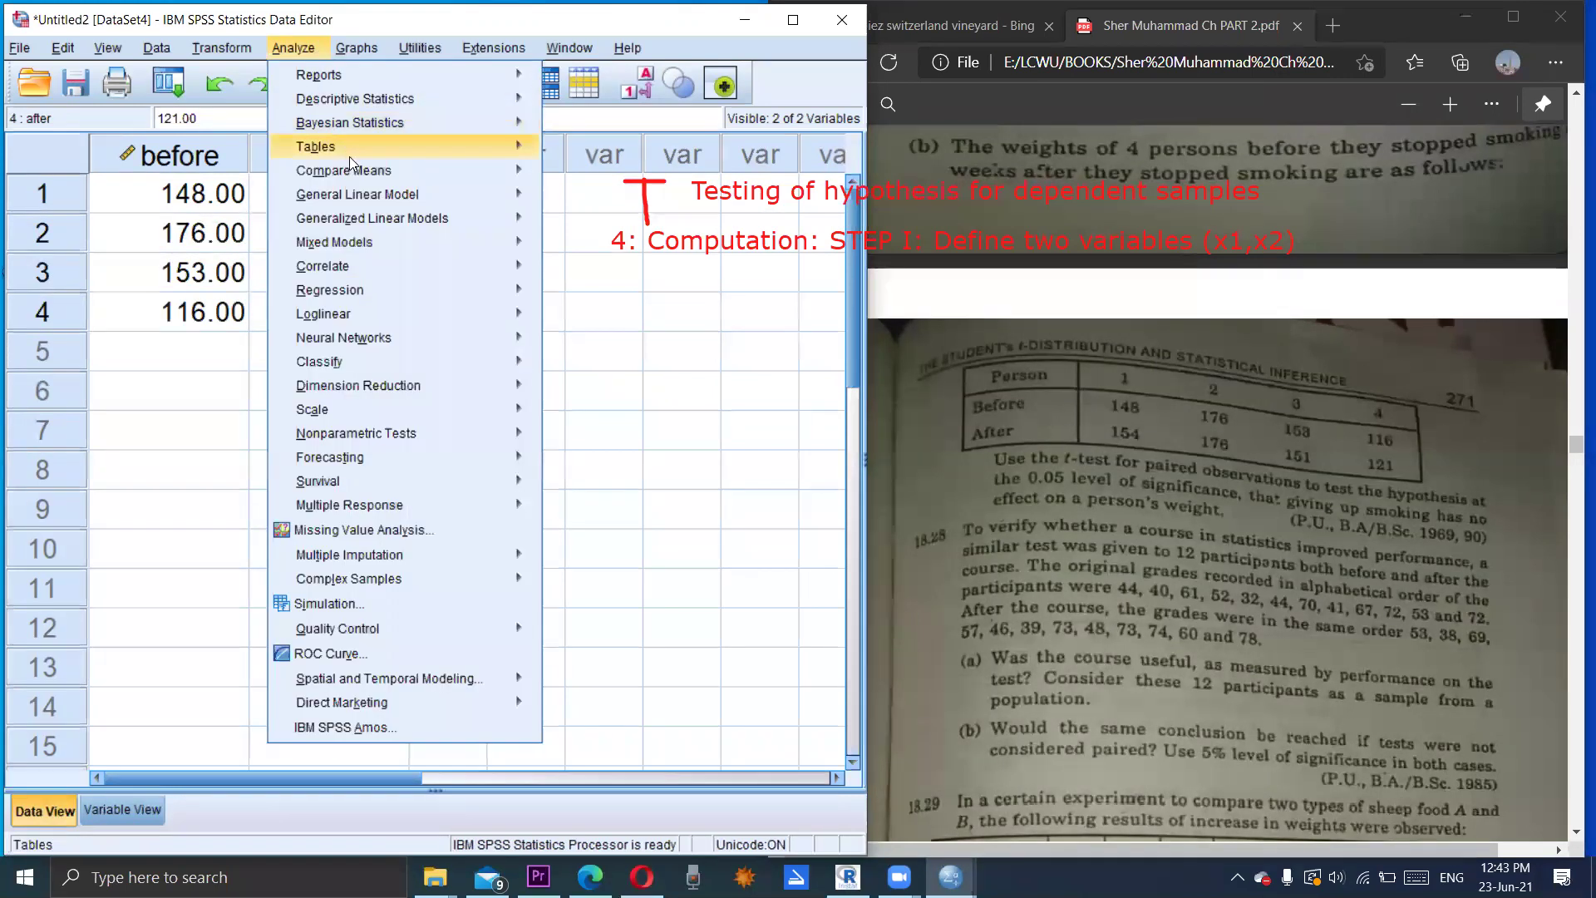
{"action": "mouse_move", "coordinate": [379, 172]}
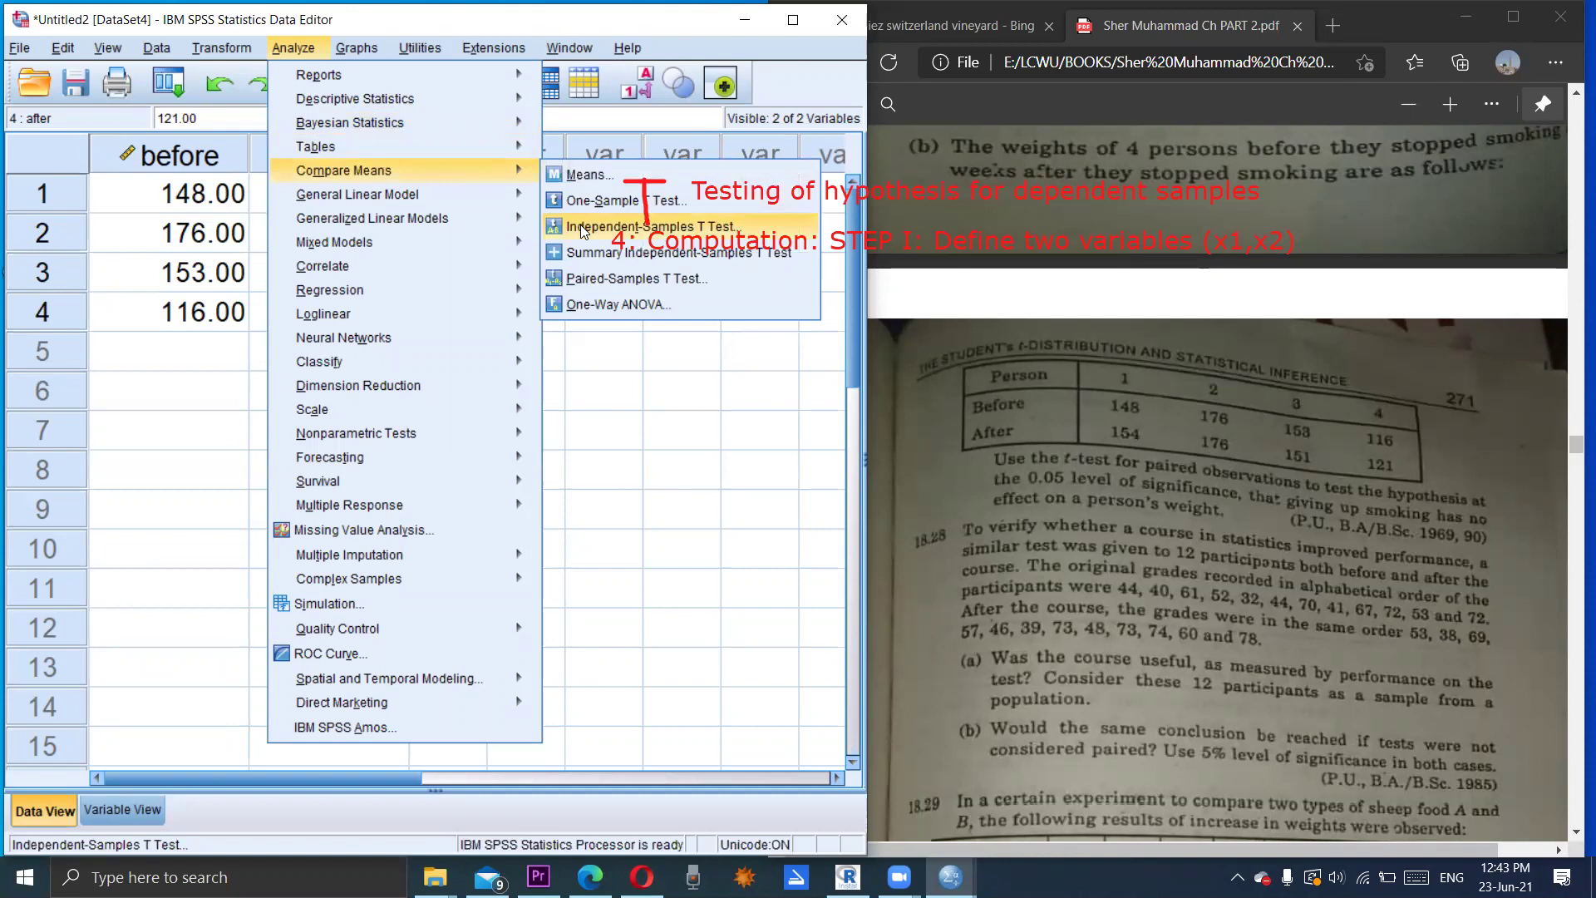
{"action": "left_click", "coordinate": [599, 276]}
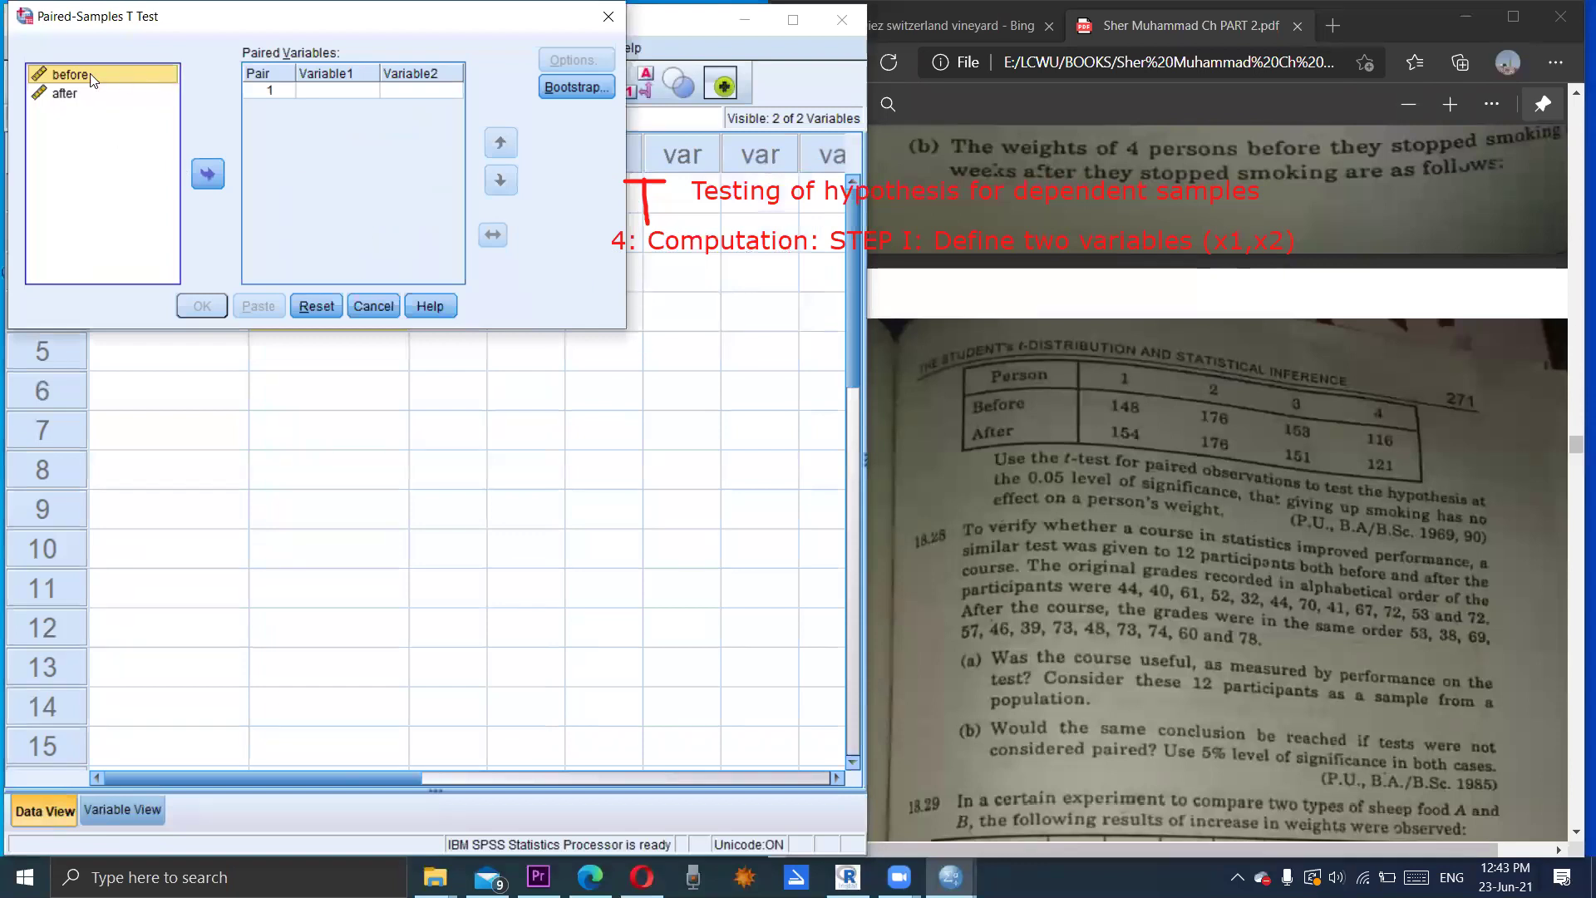
{"action": "left_click", "coordinate": [207, 174]}
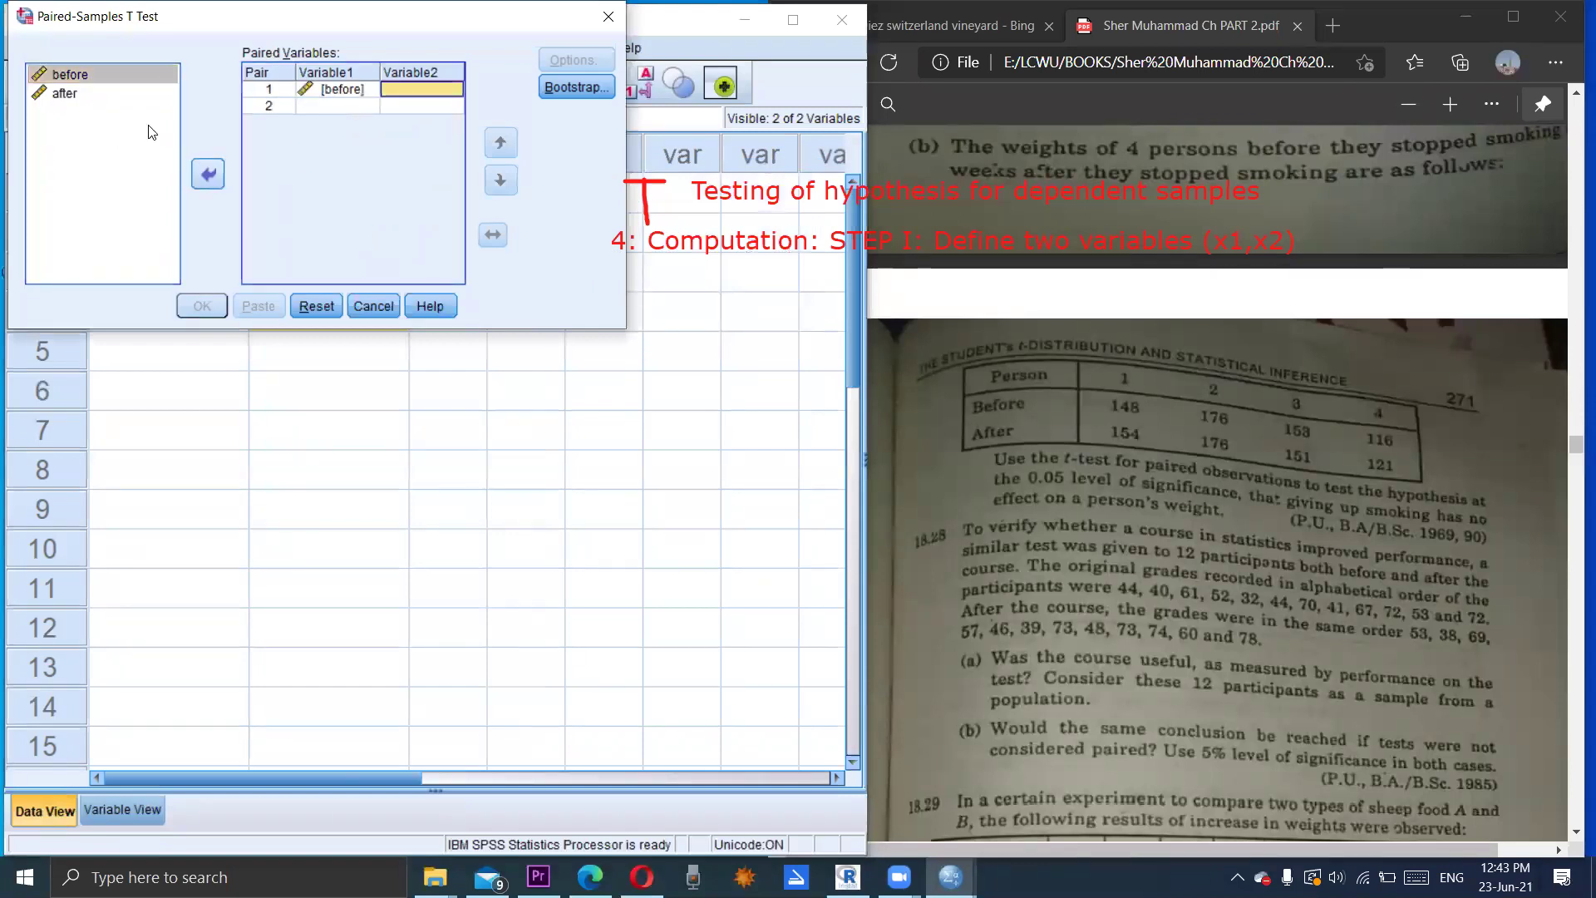
{"action": "left_click", "coordinate": [93, 93]}
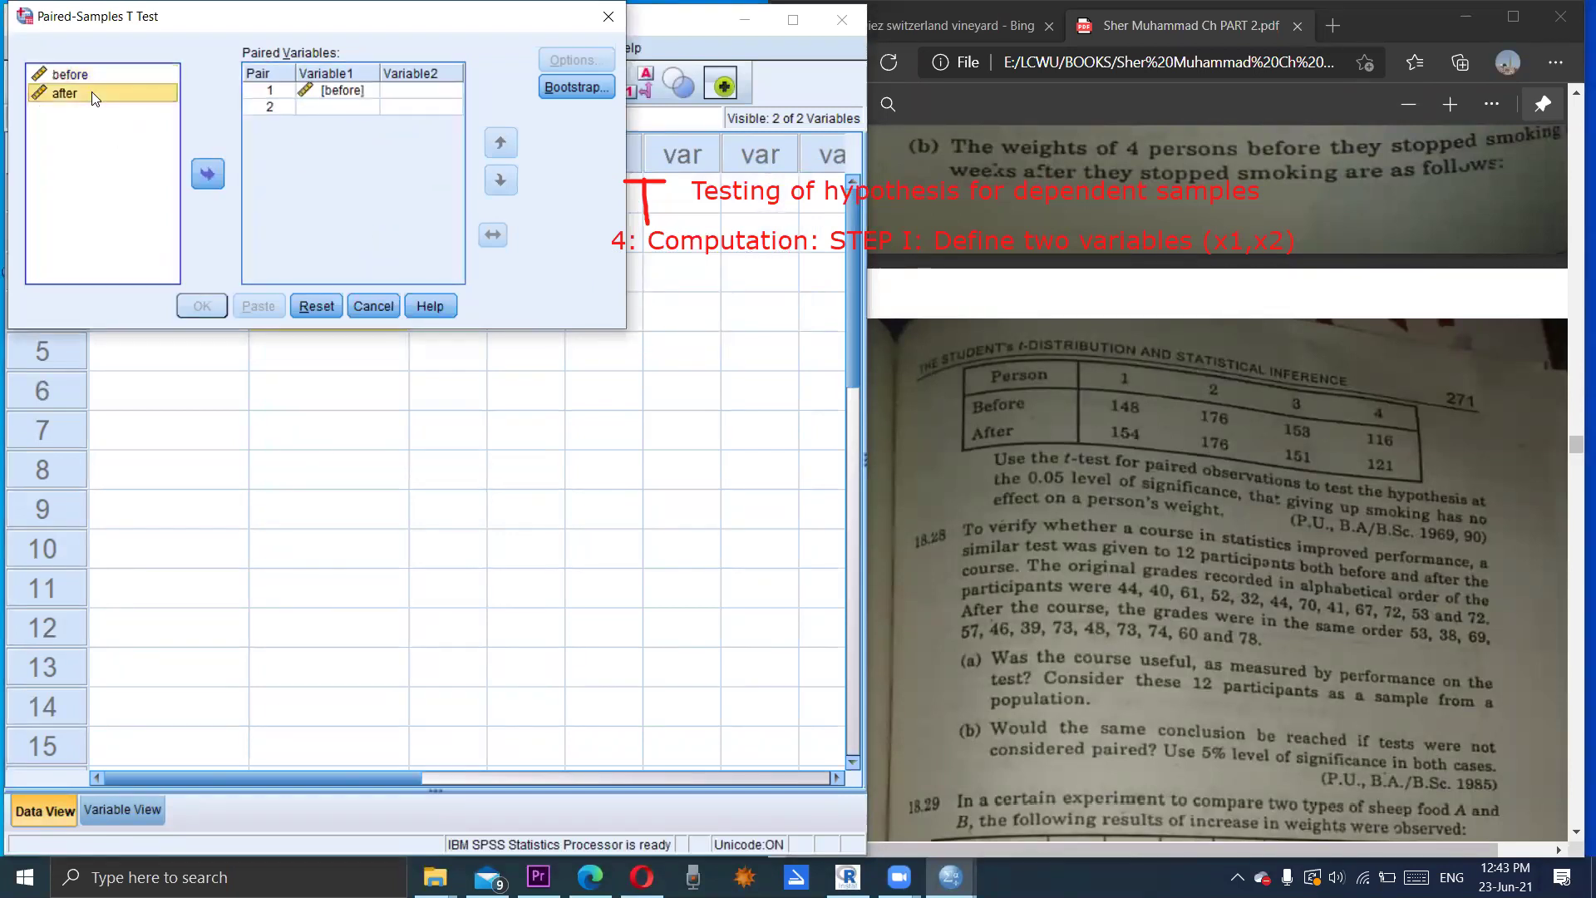
{"action": "left_click", "coordinate": [212, 173]}
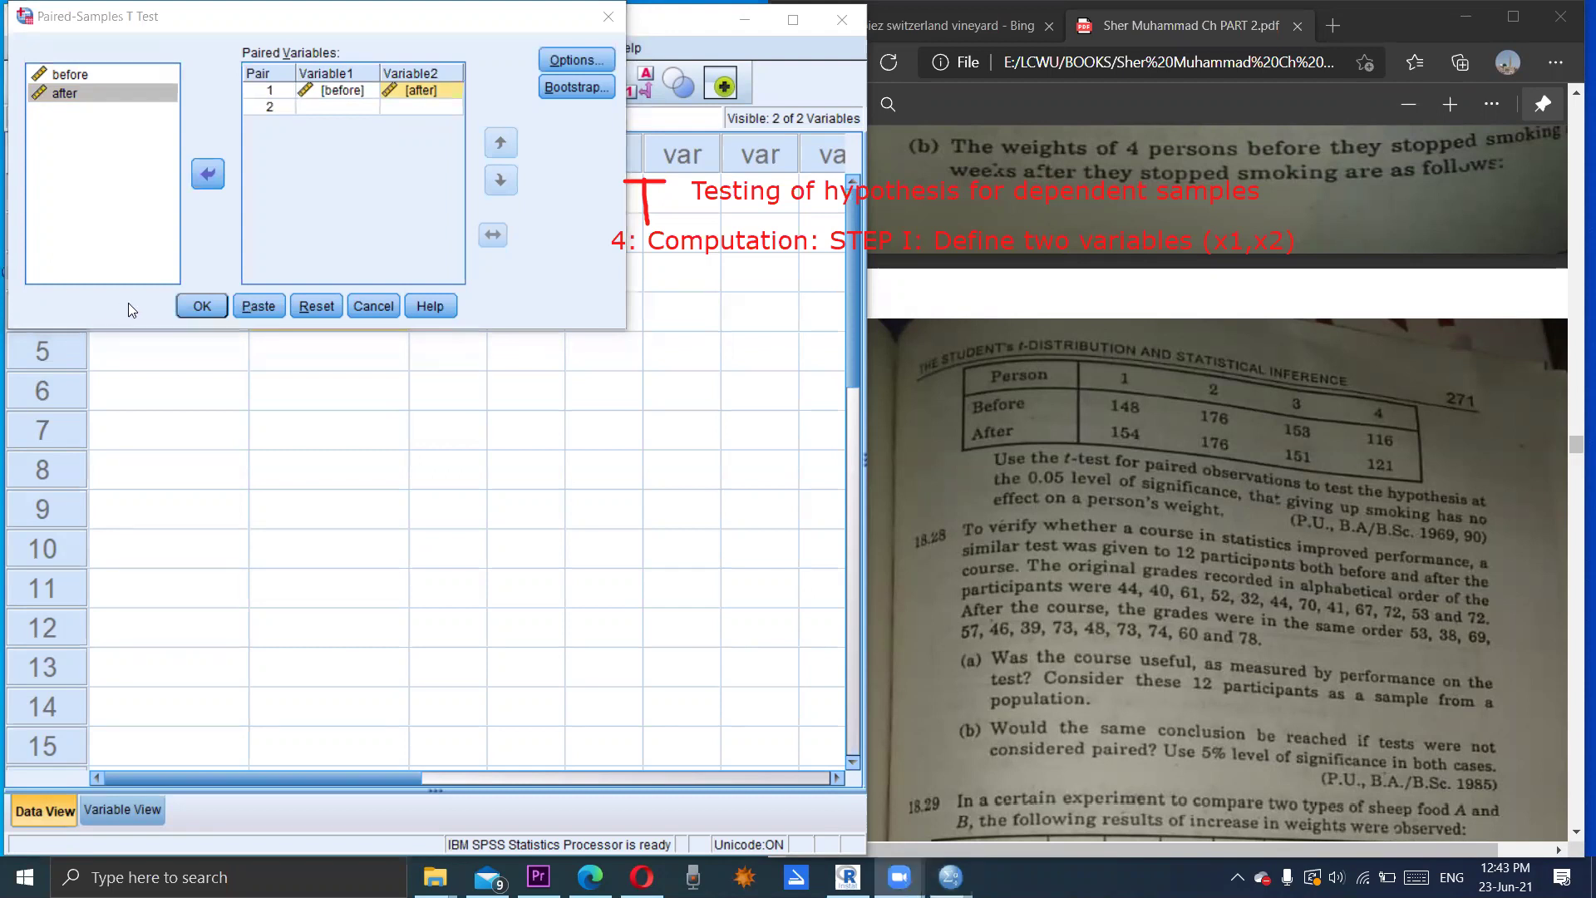
{"action": "left_click", "coordinate": [196, 305]}
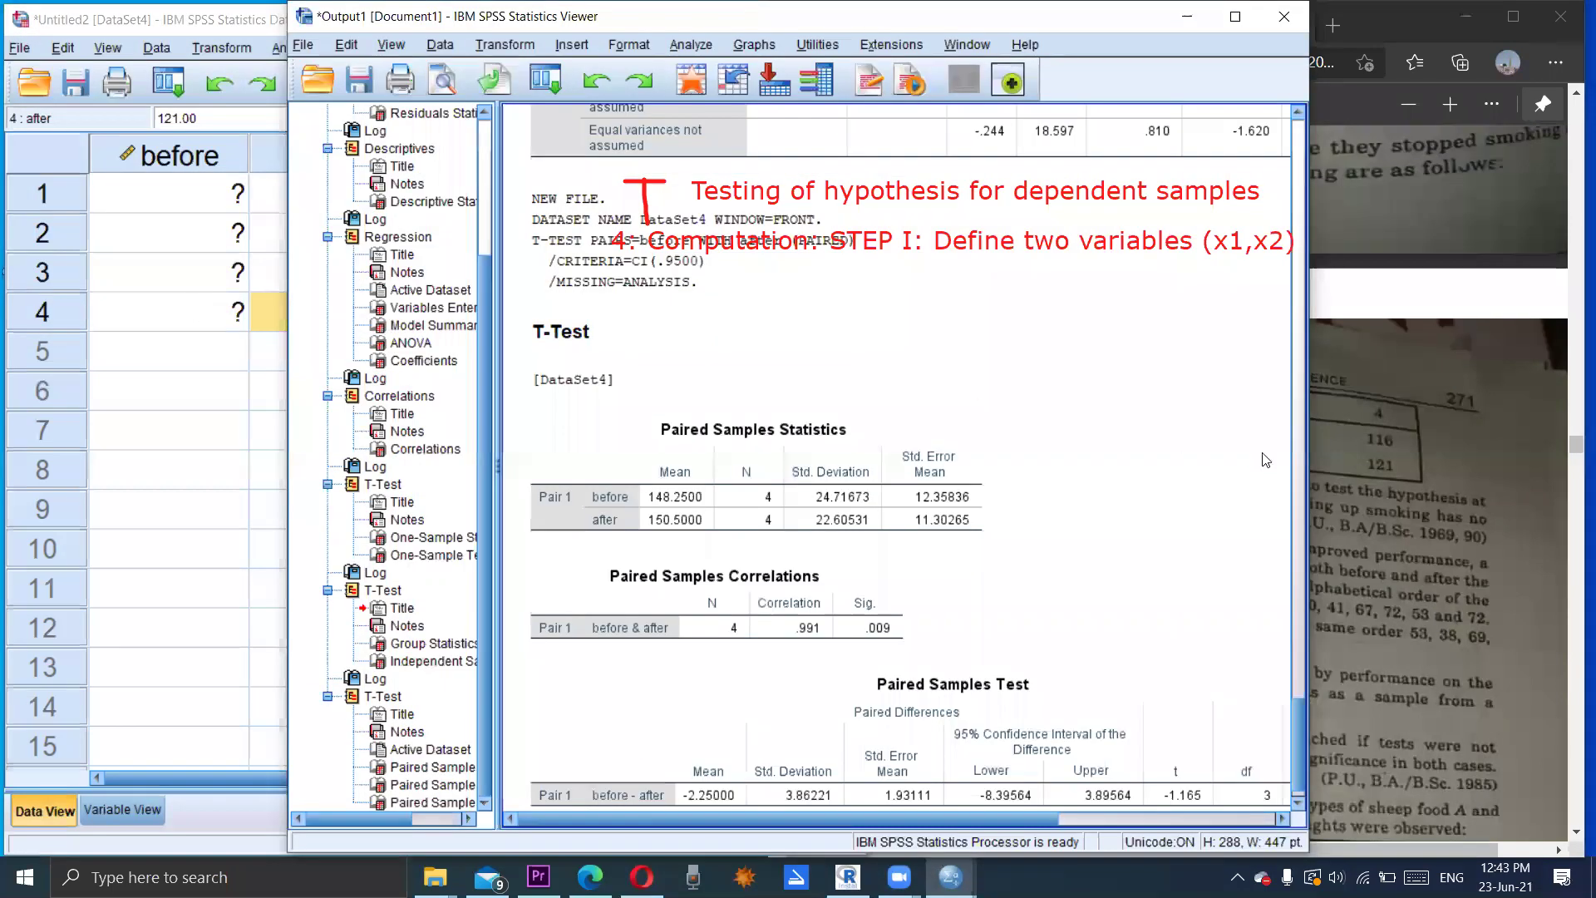
Step: Examine the paired samples statistics, correlations and test tables in the output, including the t value and degrees of freedom
{"action": "scroll", "coordinate": [1302, 615], "scroll_direction": "up", "scroll_amount": 8}
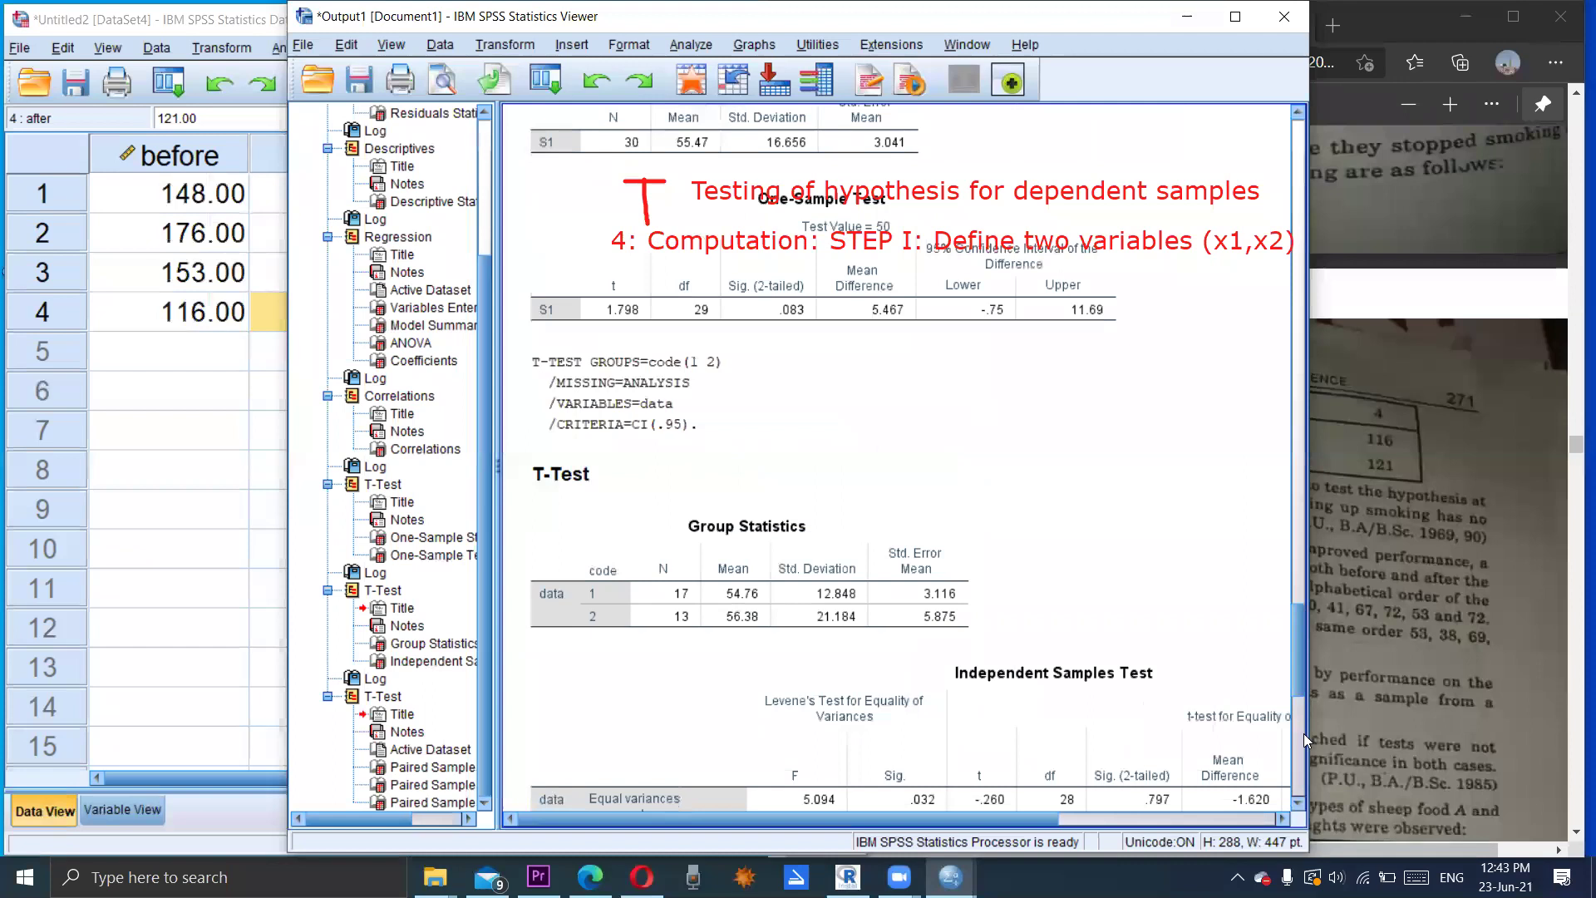
{"action": "scroll", "coordinate": [1302, 758], "scroll_direction": "down", "scroll_amount": 8}
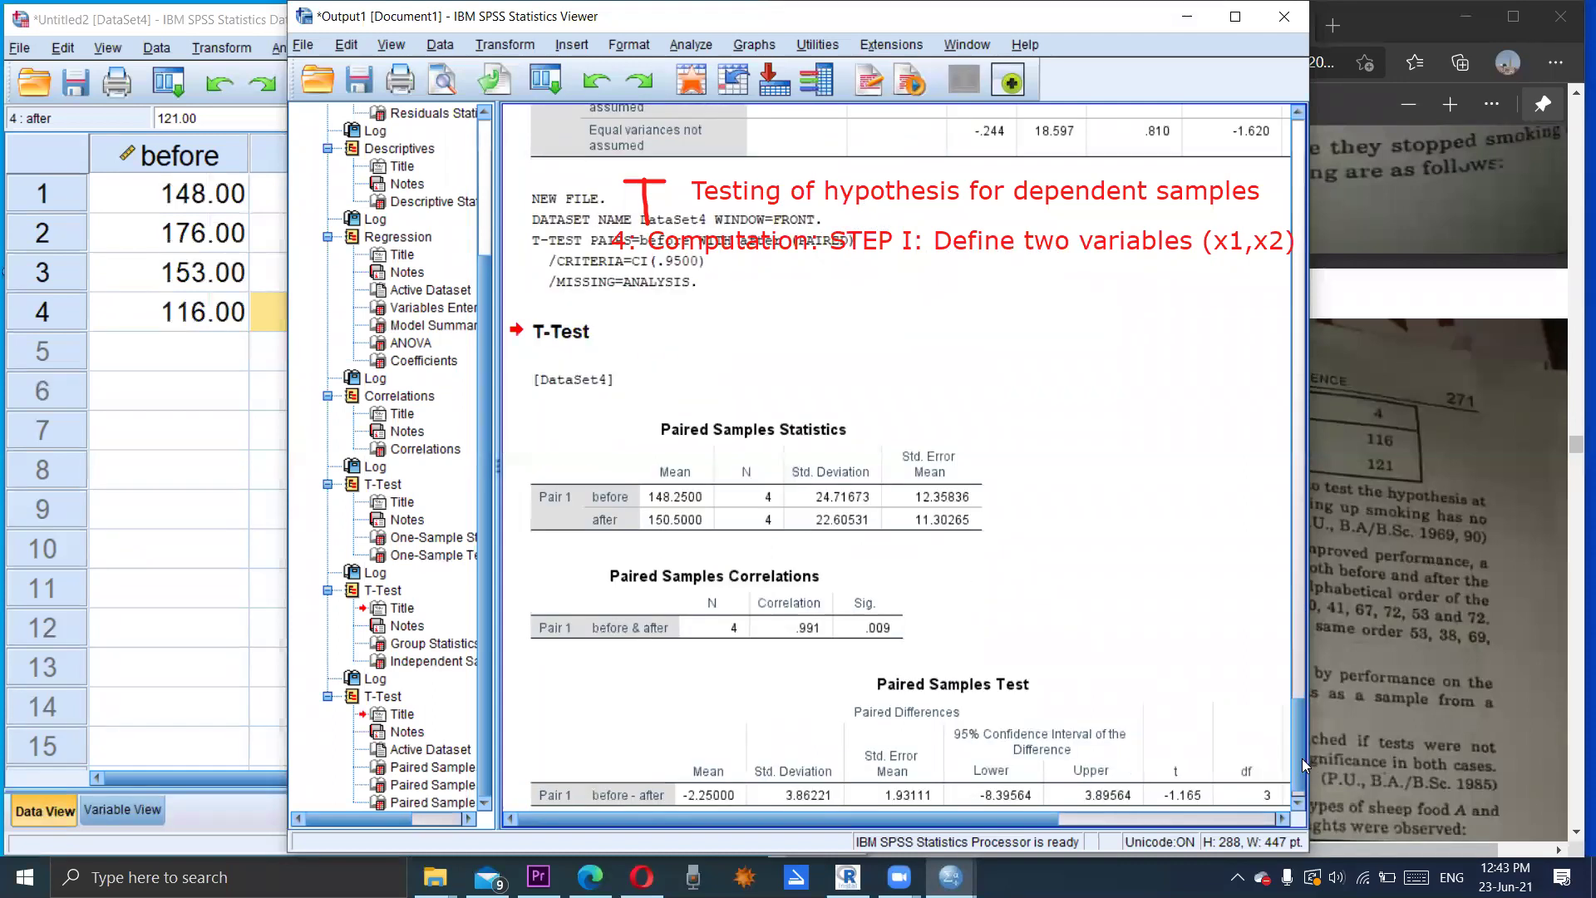
{"action": "left_click", "coordinate": [707, 801]}
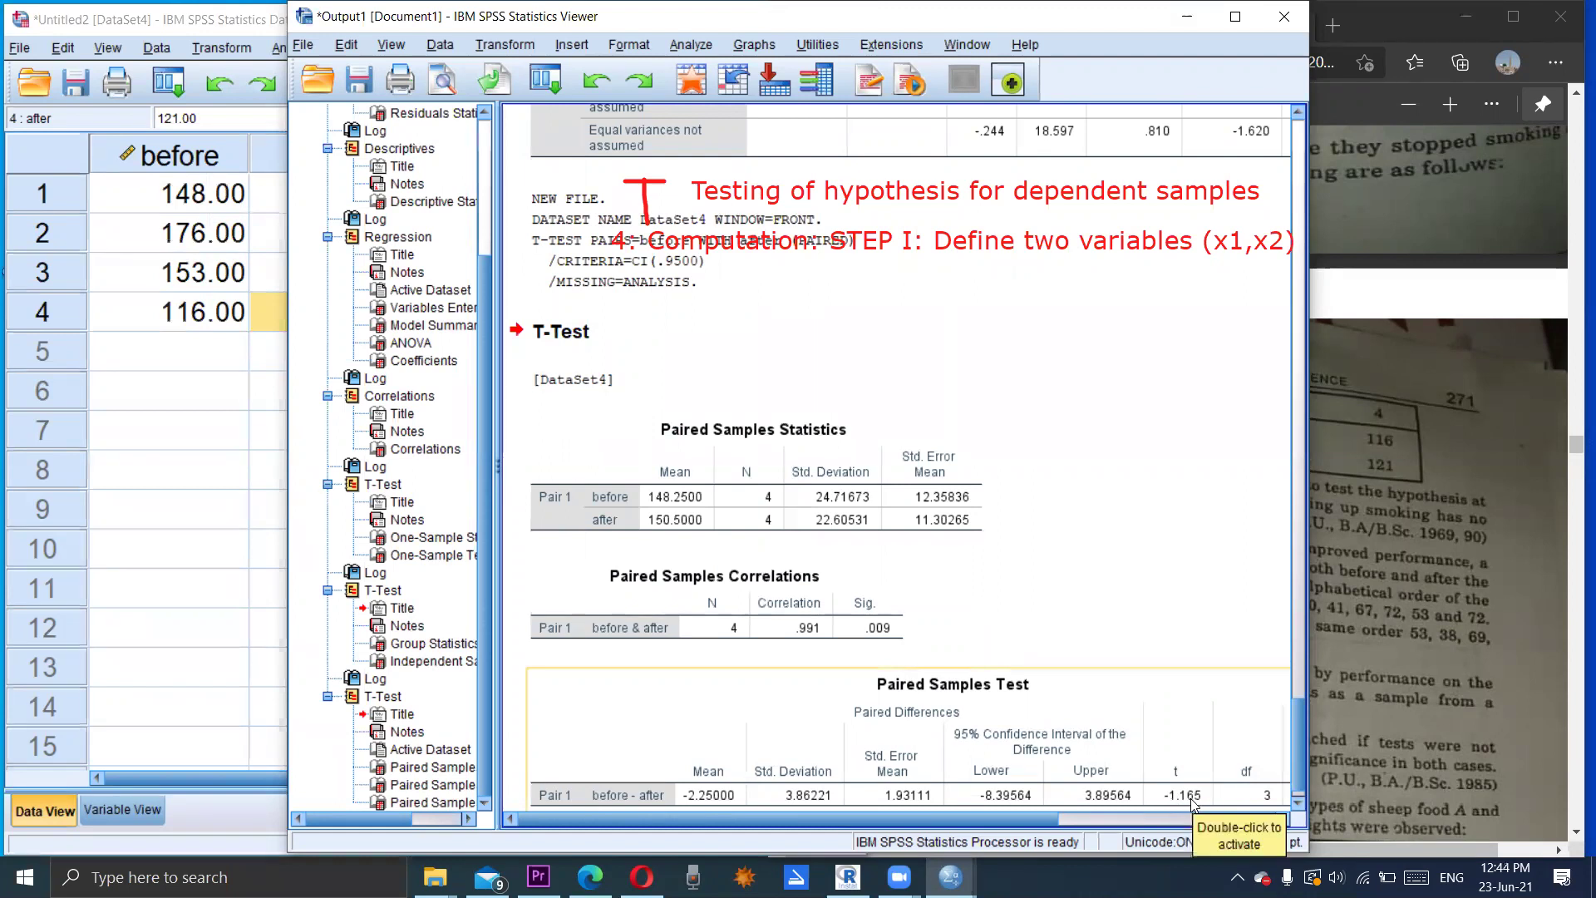
{"action": "left_click", "coordinate": [979, 119]}
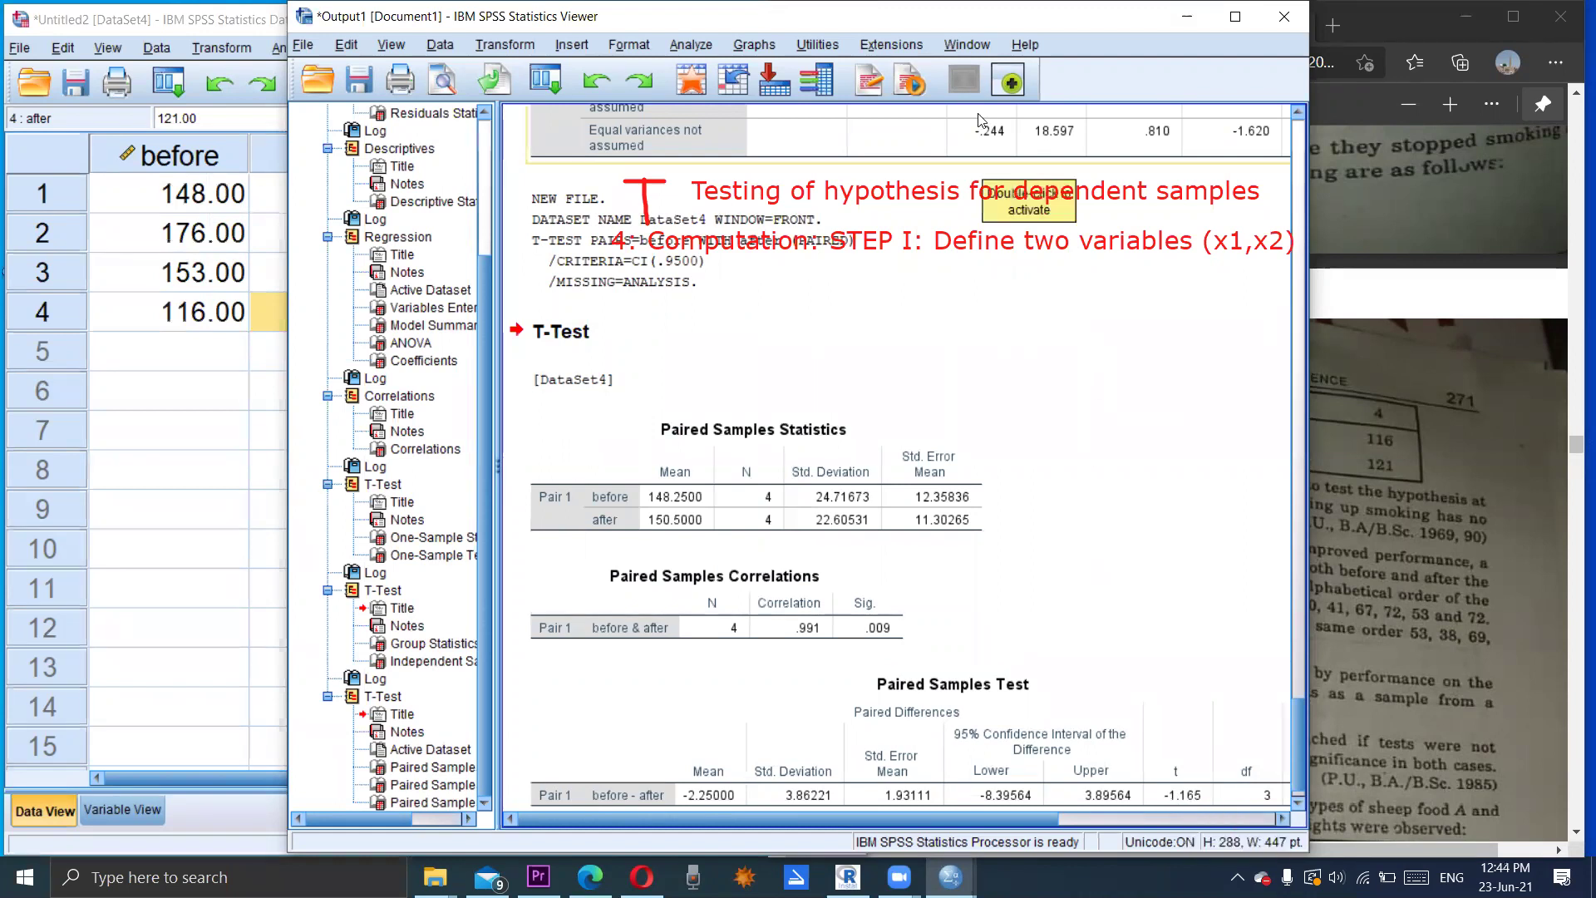
{"action": "left_click", "coordinate": [978, 120]}
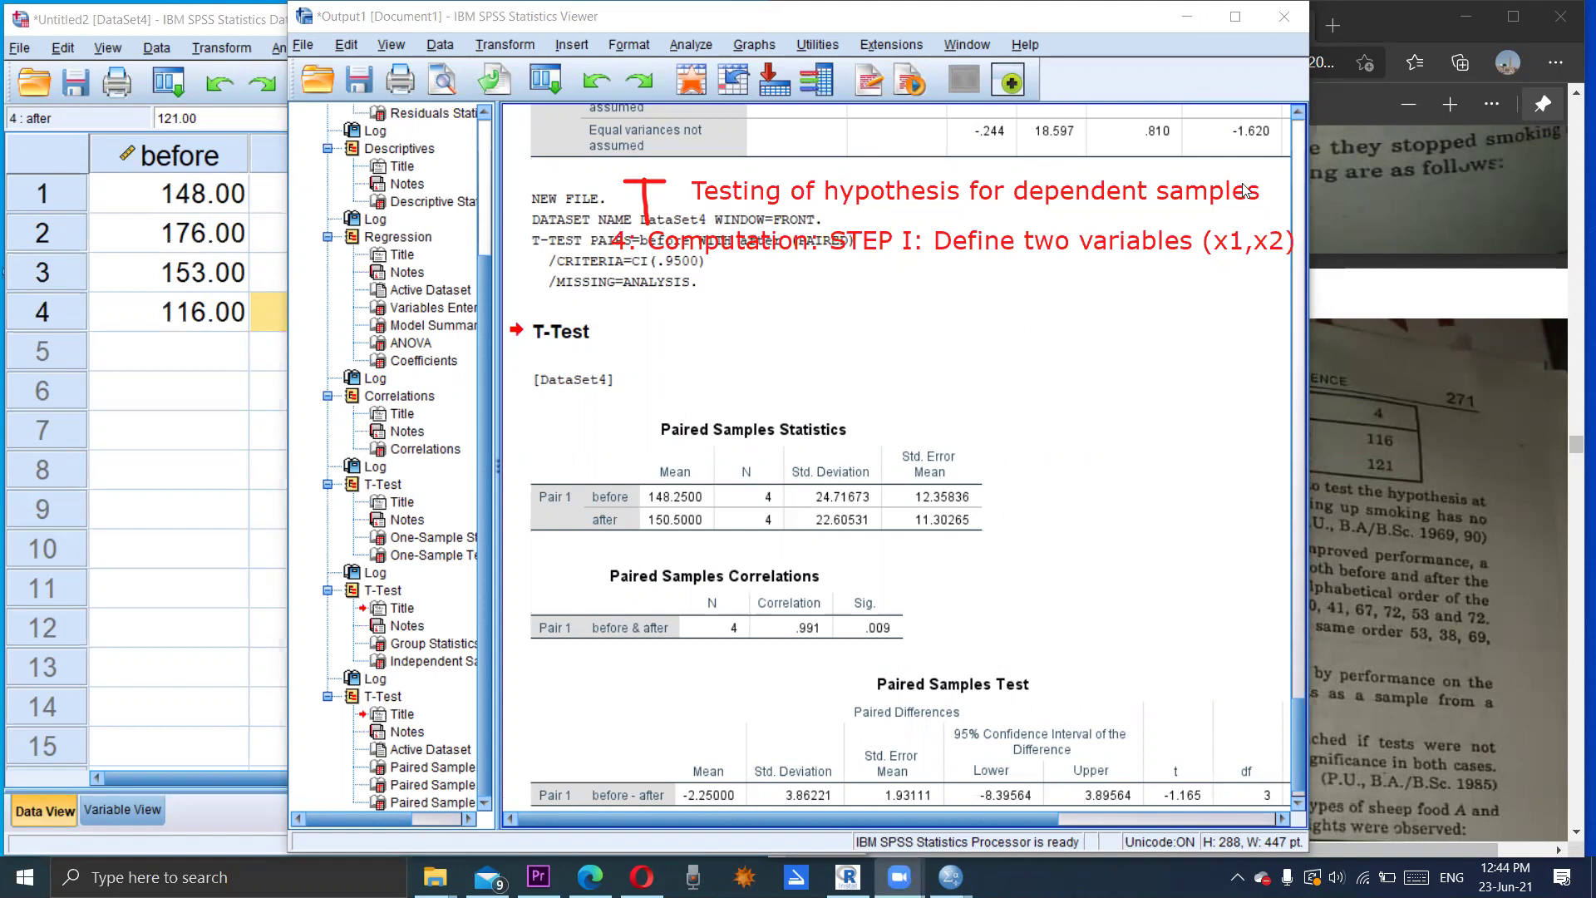
Step: Box the t and Sig. (2-tailed) values of the Paired Samples Test in the maximized output in red, and return to the textbook exercise
{"action": "left_click", "coordinate": [1235, 17]}
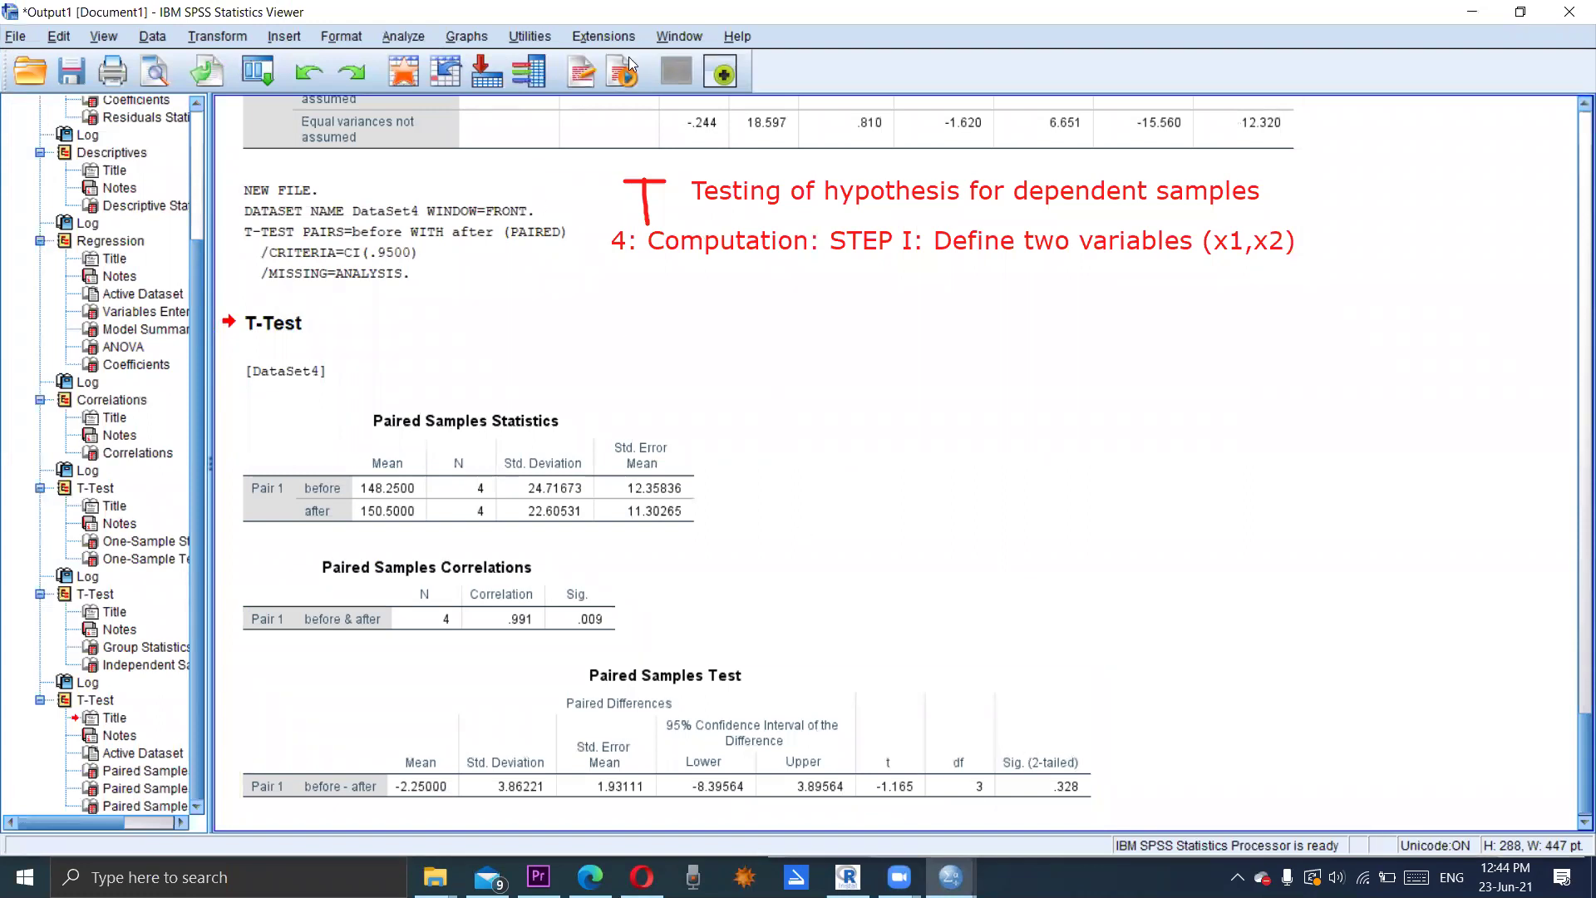
{"action": "mouse_move", "coordinate": [867, 794]}
{"action": "left_mouse_down"}
{"action": "mouse_move", "coordinate": [935, 733]}
{"action": "mouse_move", "coordinate": [934, 777]}
{"action": "mouse_move", "coordinate": [868, 803]}
{"action": "left_mouse_up"}
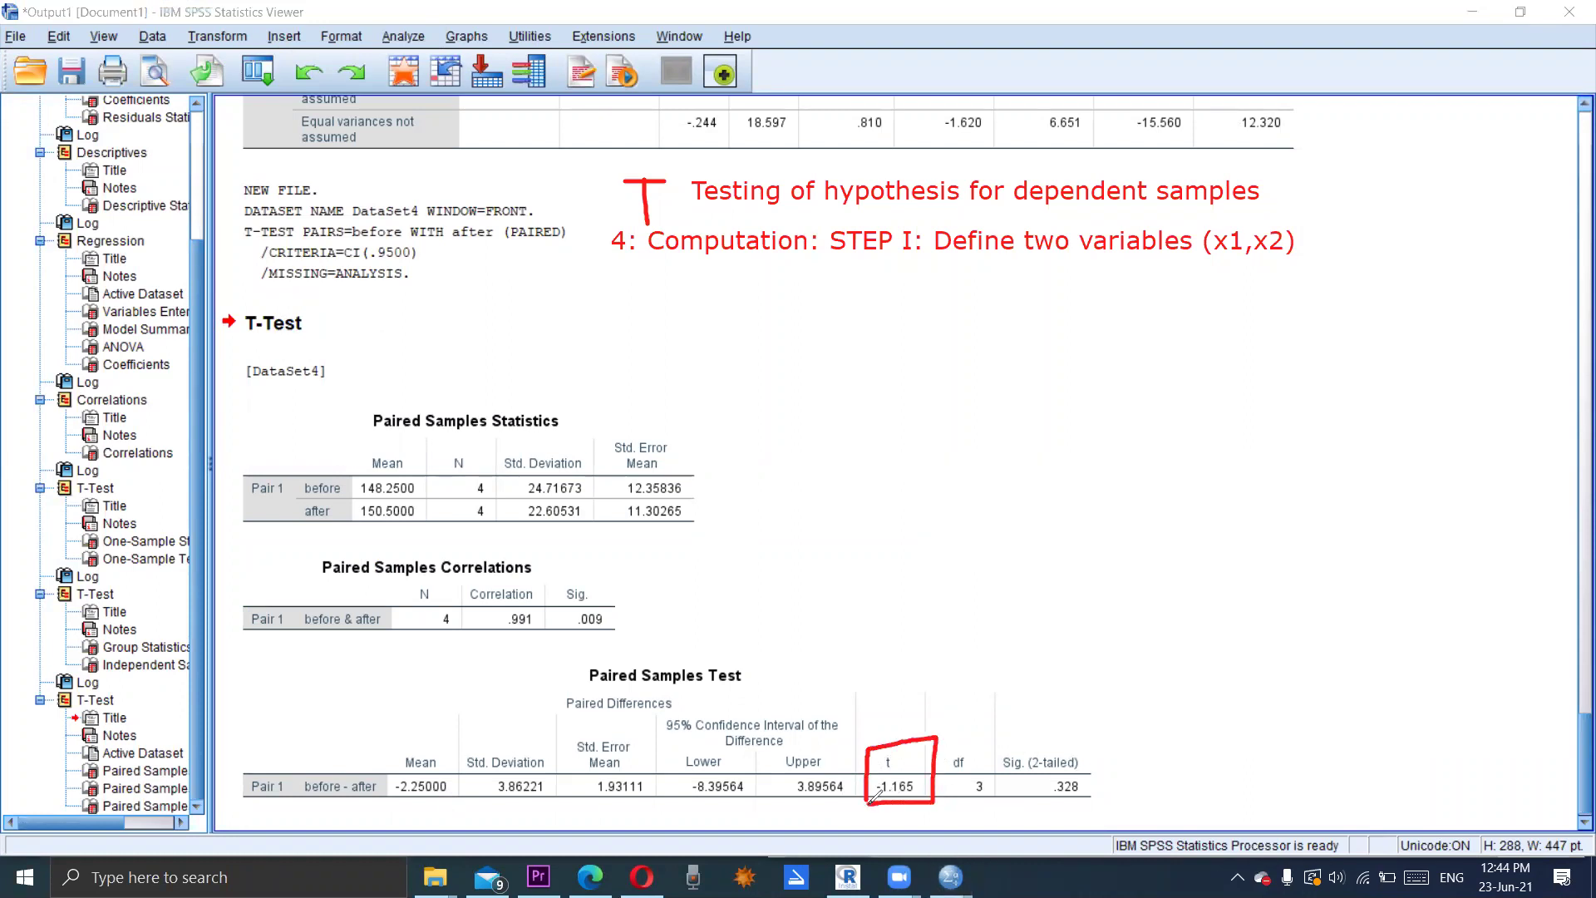
{"action": "mouse_move", "coordinate": [1015, 747]}
{"action": "left_mouse_down"}
{"action": "mouse_move", "coordinate": [1022, 807]}
{"action": "mouse_move", "coordinate": [1098, 807]}
{"action": "mouse_move", "coordinate": [1108, 764]}
{"action": "mouse_move", "coordinate": [1014, 752]}
{"action": "left_mouse_up"}
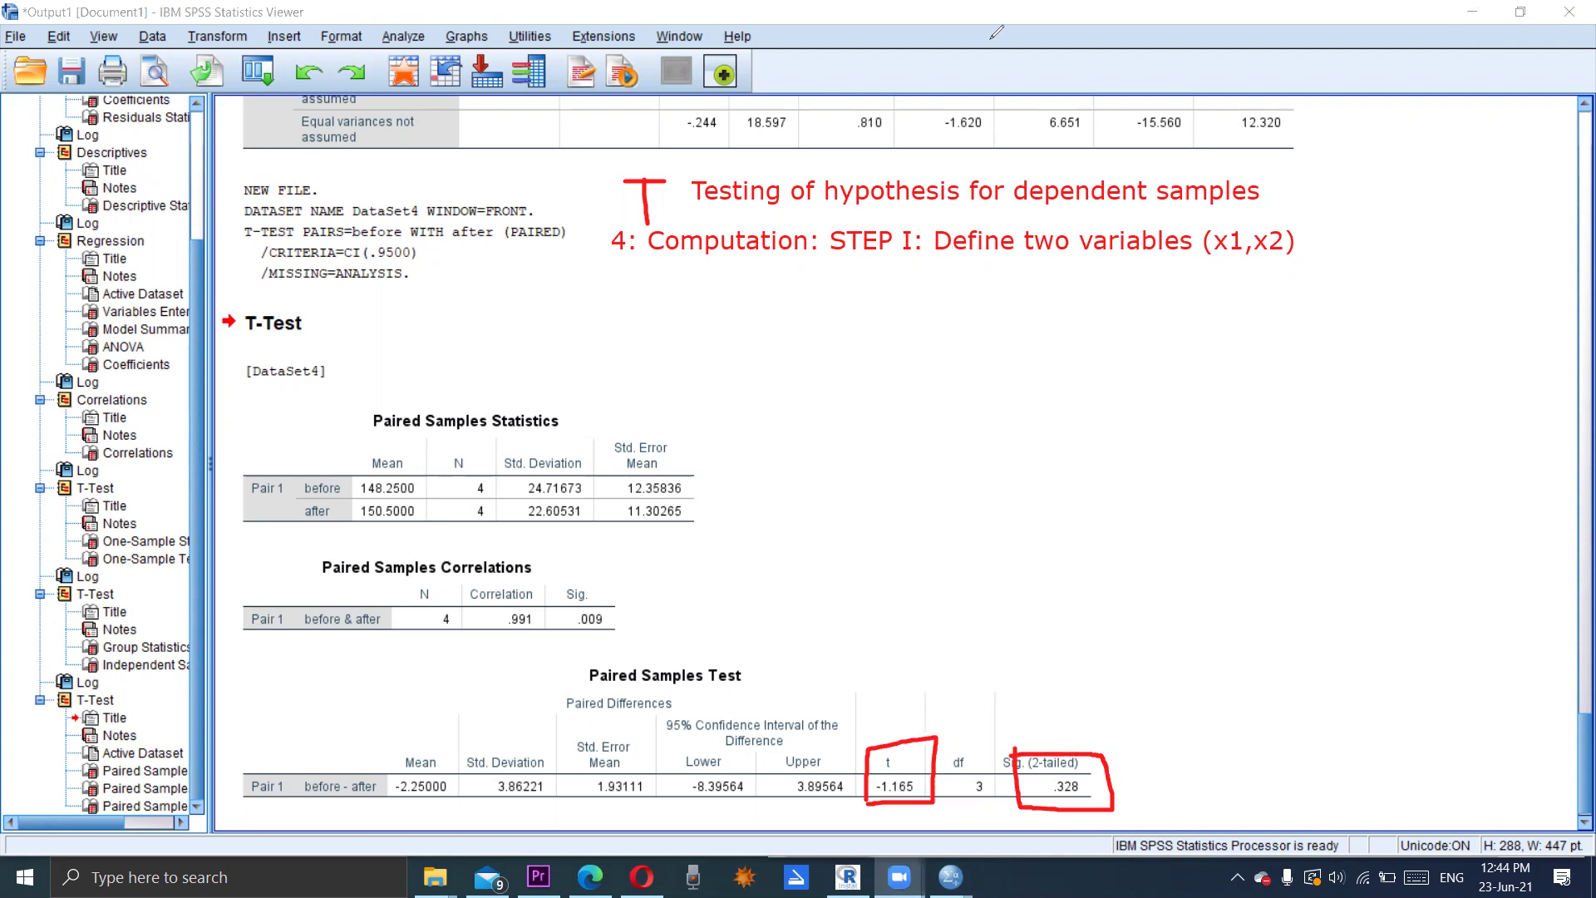
{"action": "left_click", "coordinate": [1473, 15]}
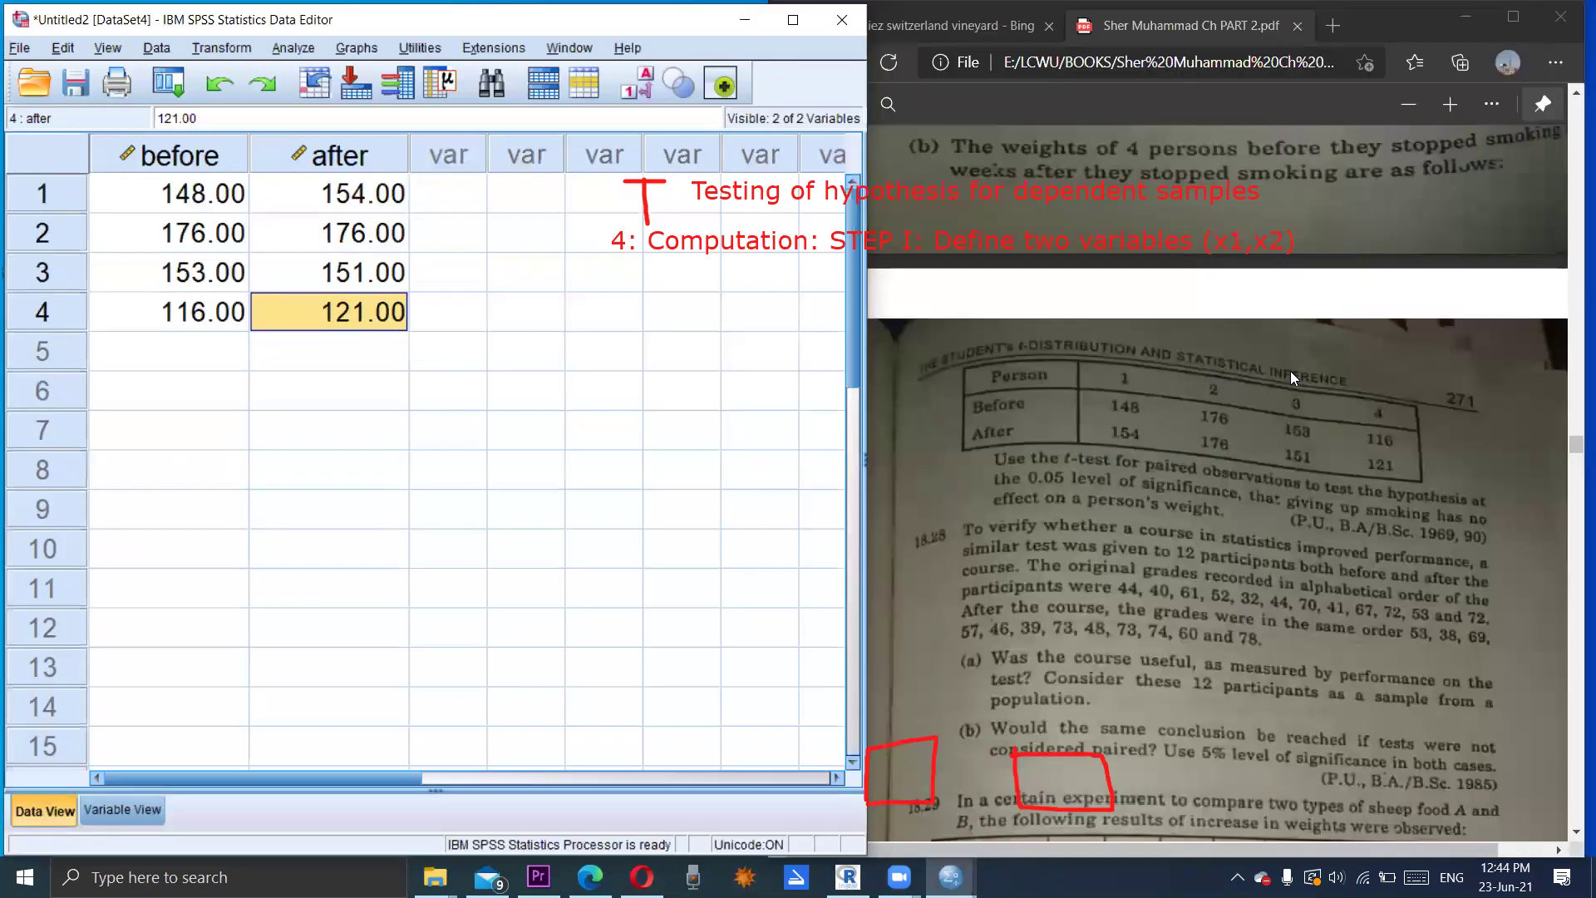
{"action": "left_click", "coordinate": [1290, 370]}
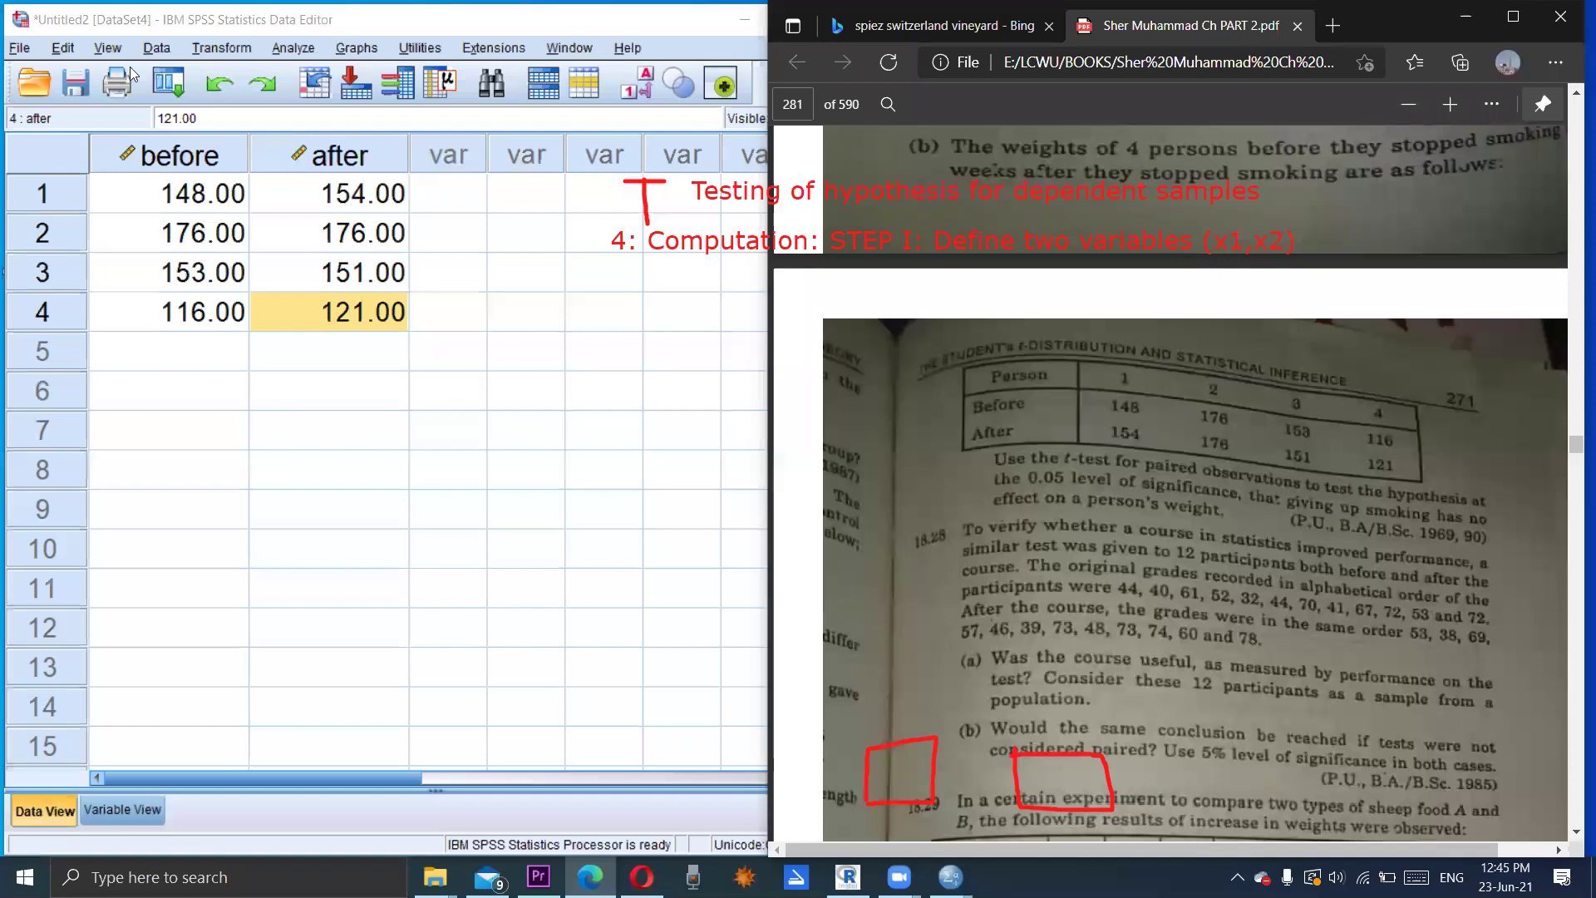
Step: Reopen the Paired-Samples T Test dialog, add before and after as pair 2, and reset the dialog
{"action": "left_click", "coordinate": [290, 51]}
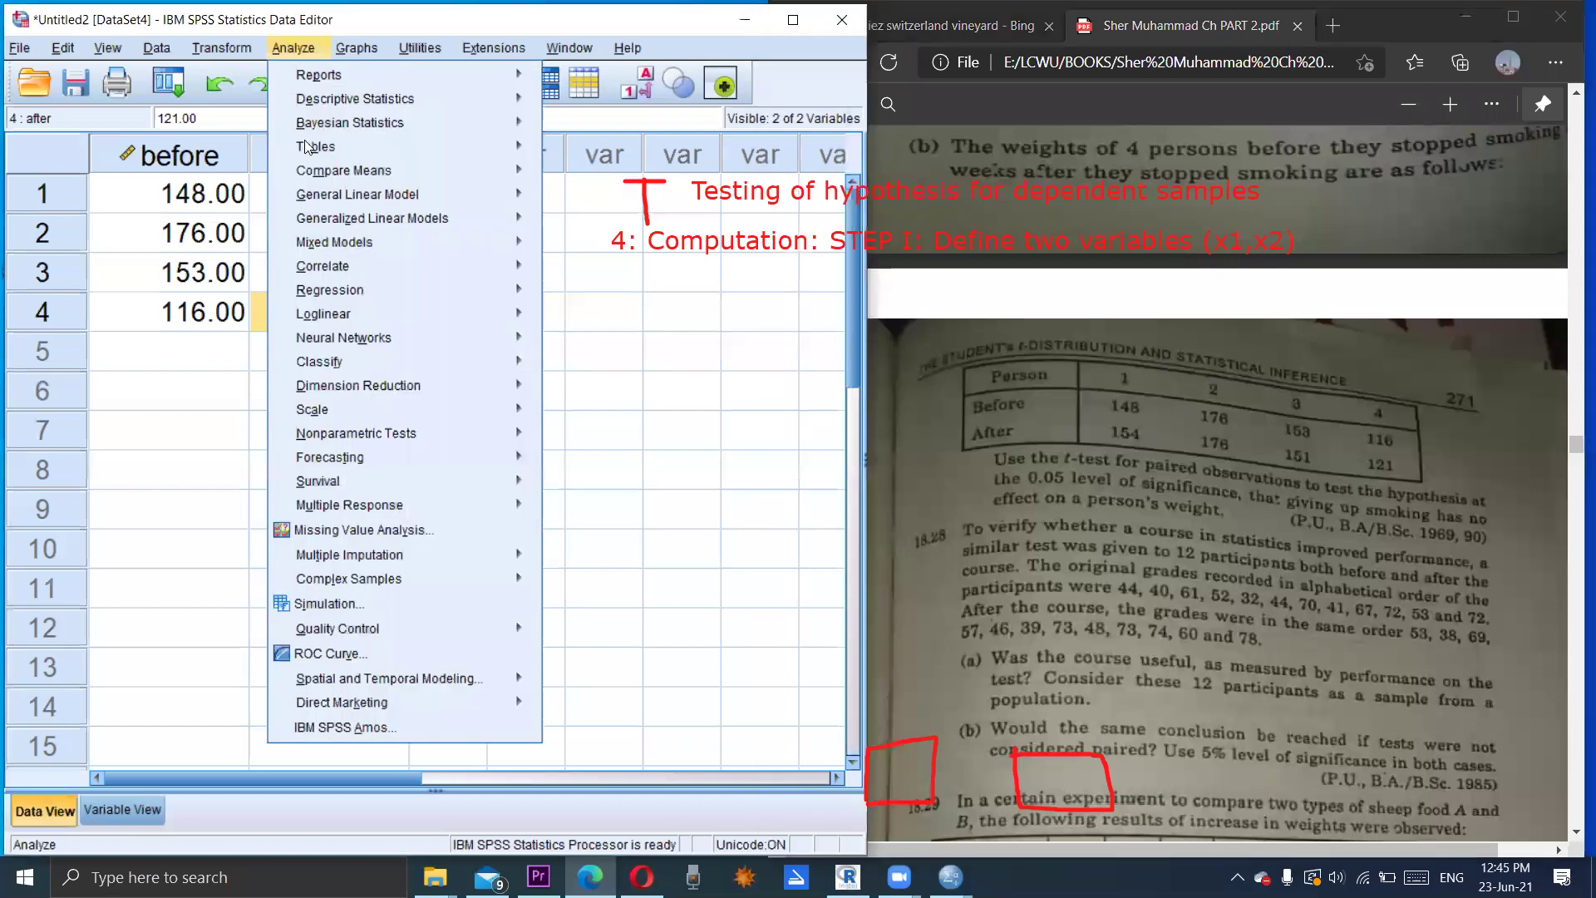
{"action": "mouse_move", "coordinate": [318, 173]}
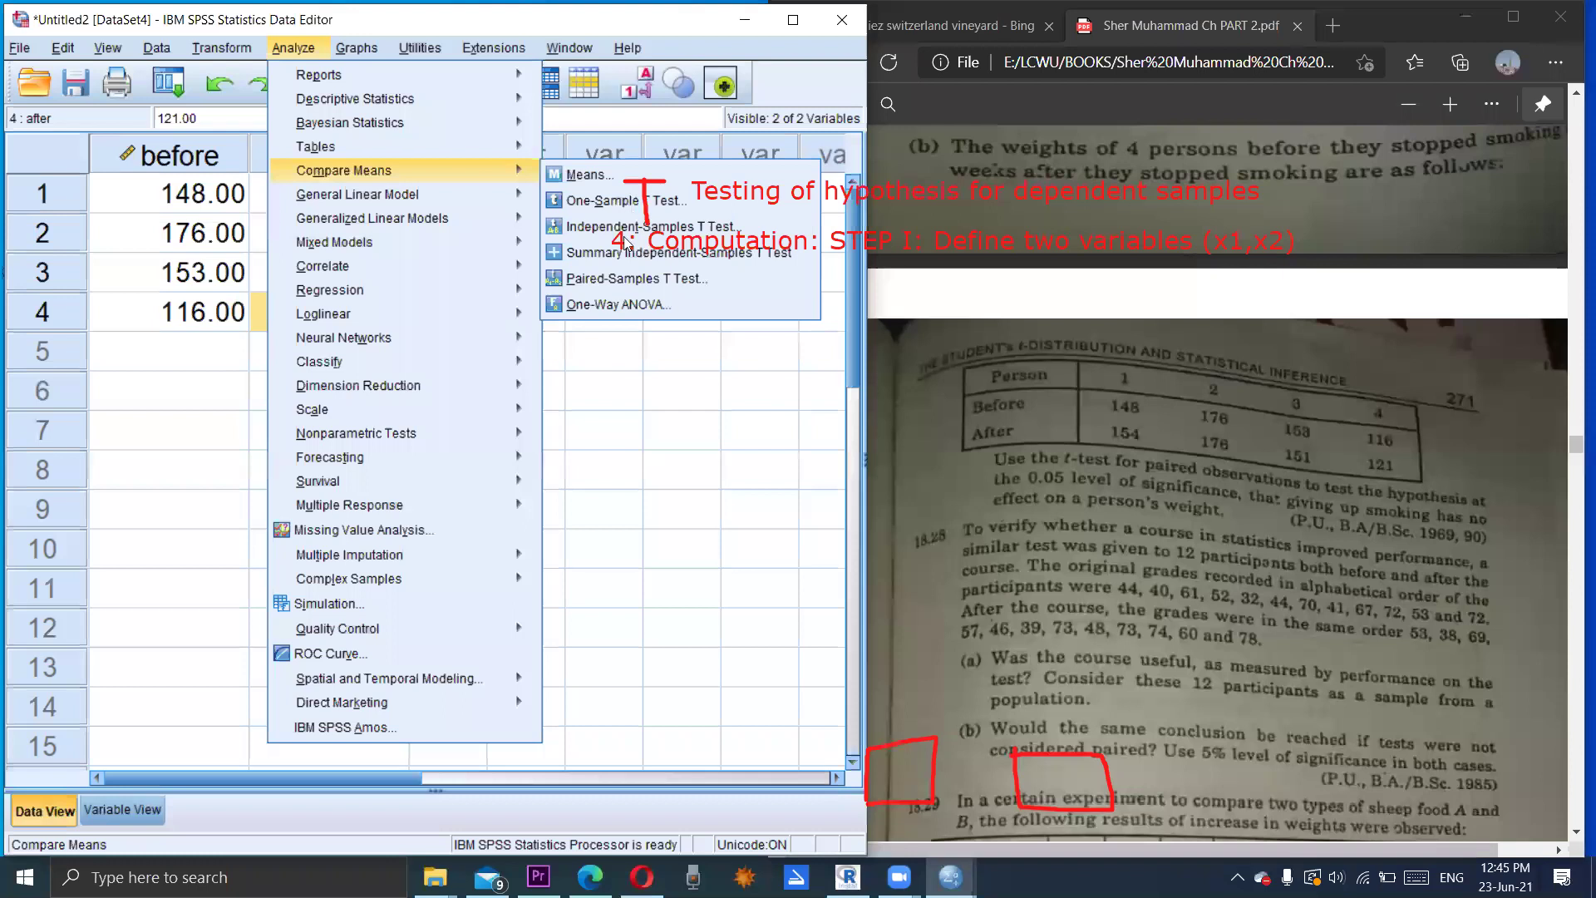
{"action": "left_click", "coordinate": [619, 279]}
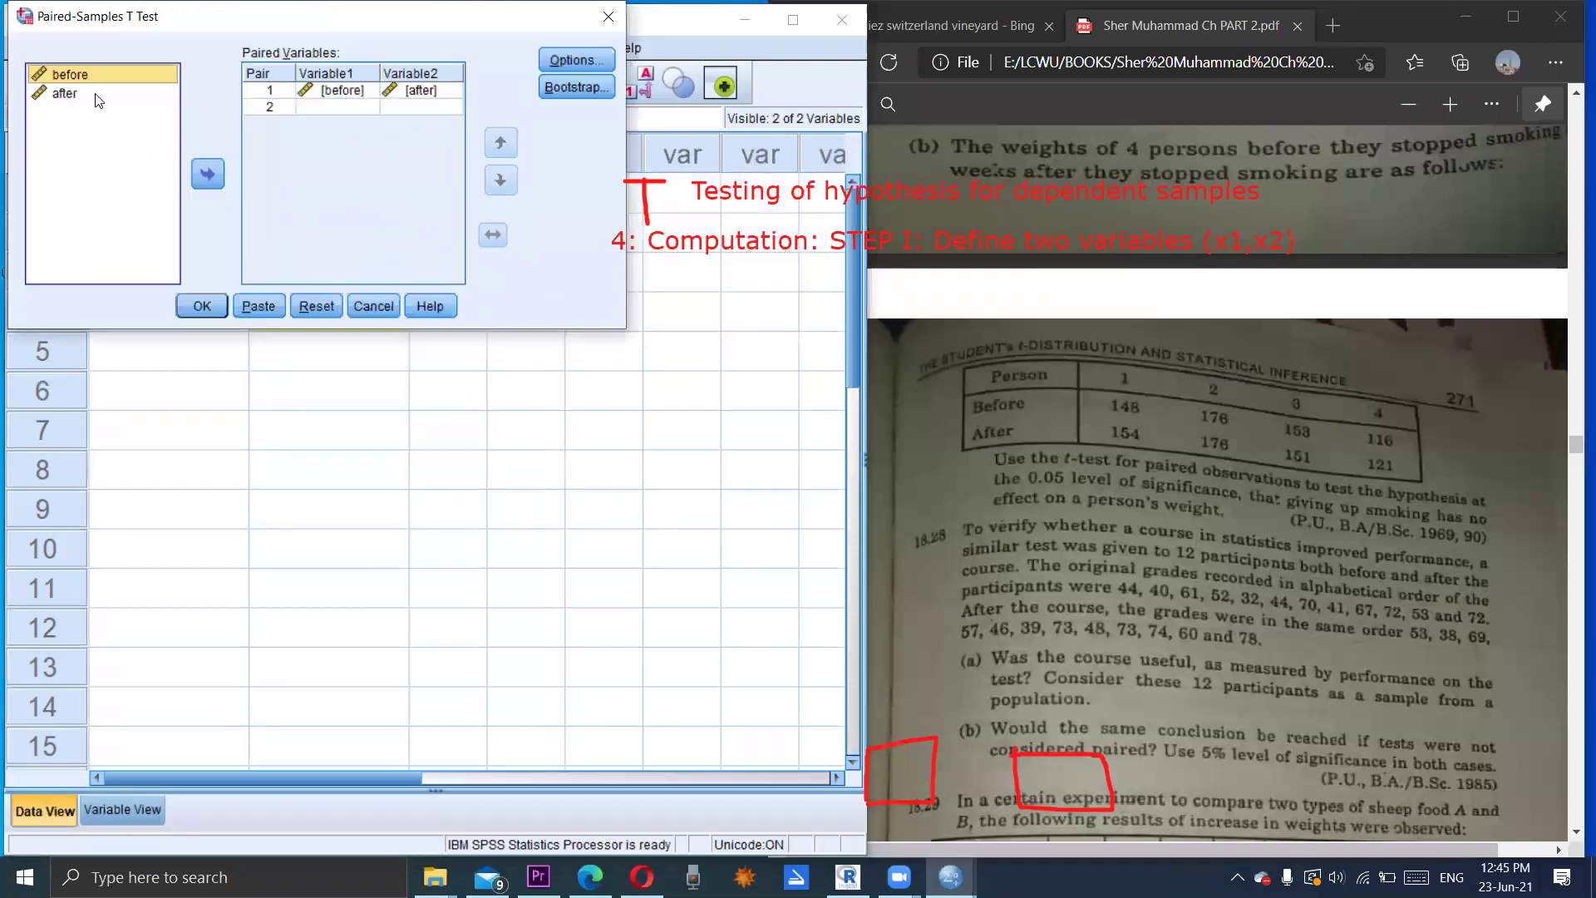
{"action": "key", "text": "shift+Down"}
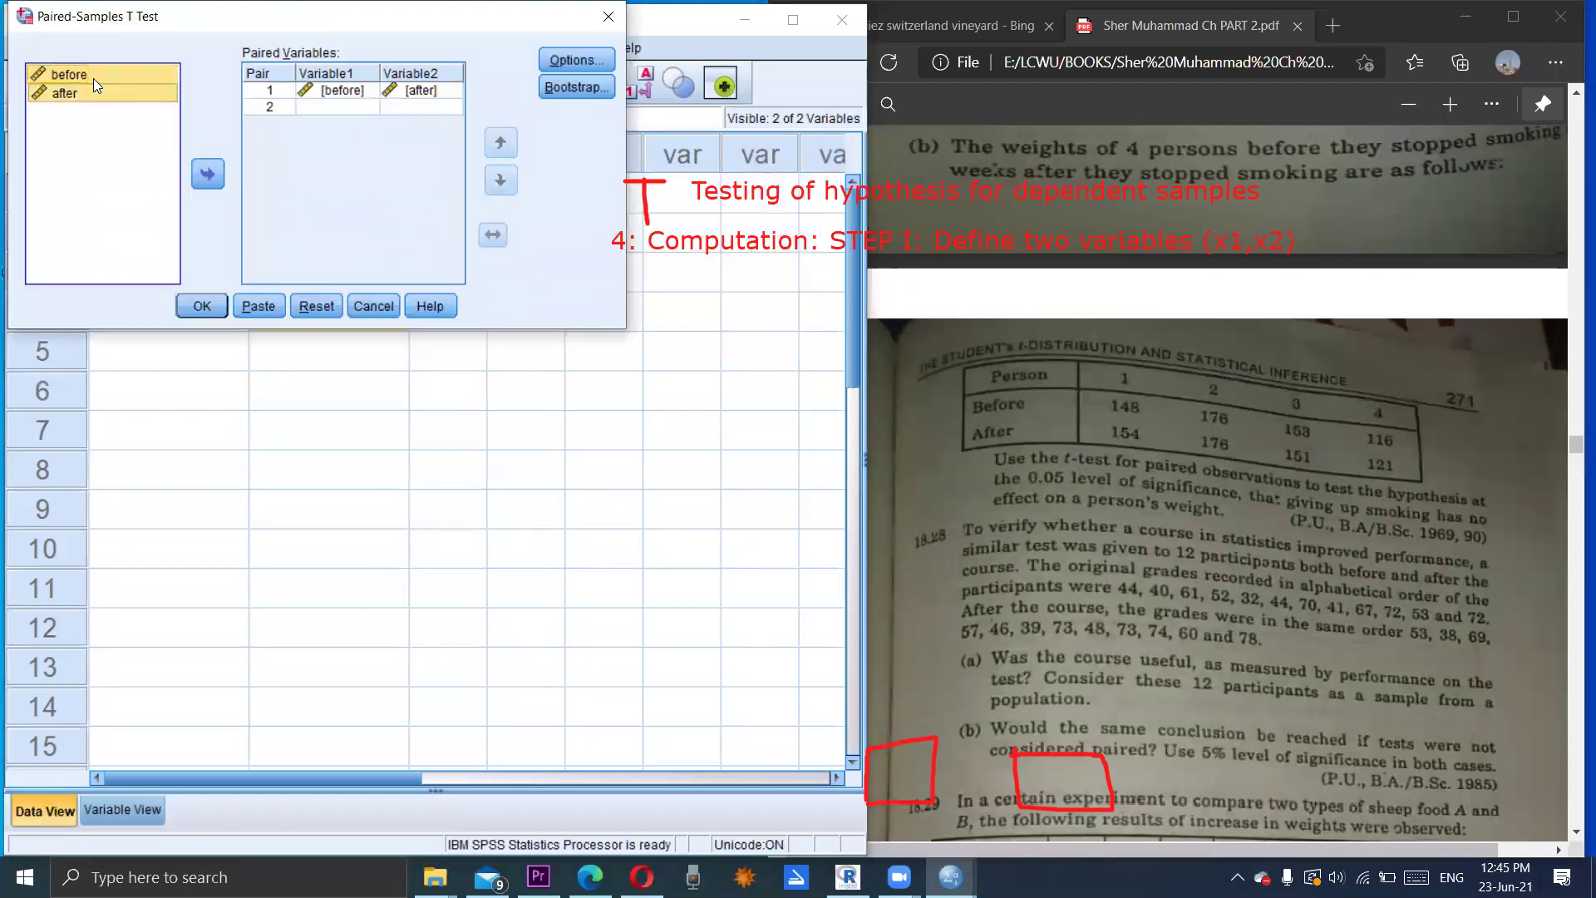
{"action": "left_click", "coordinate": [206, 175]}
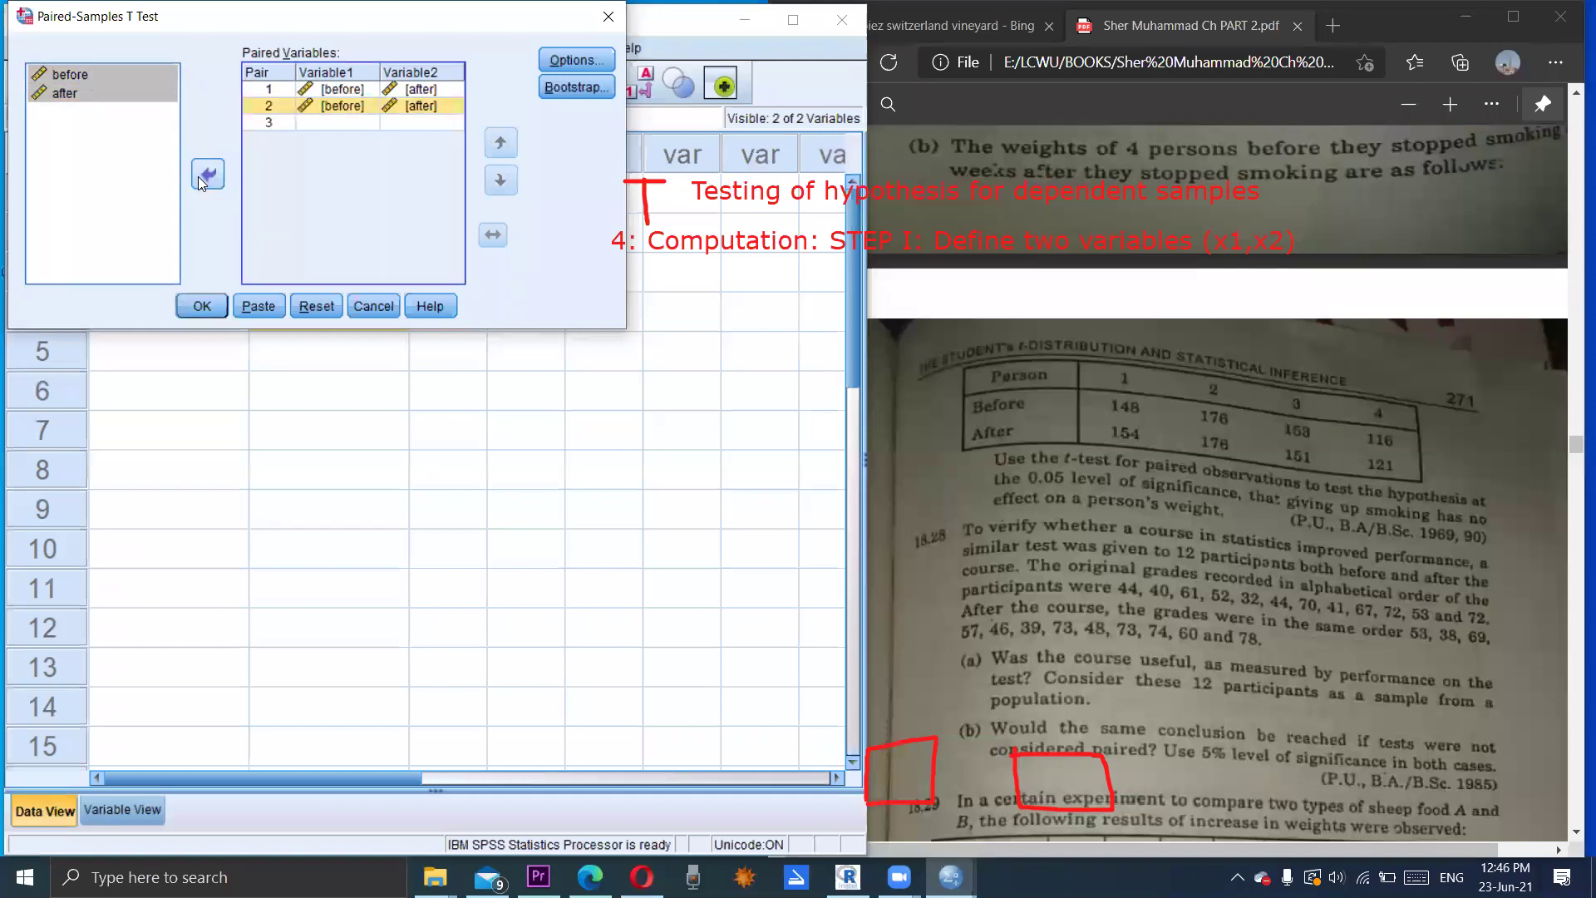
{"action": "left_click", "coordinate": [295, 305]}
Step: Assign before as Variable1 and after as Variable2 of pair 1 and run the paired-samples test again
{"action": "left_click", "coordinate": [66, 74]}
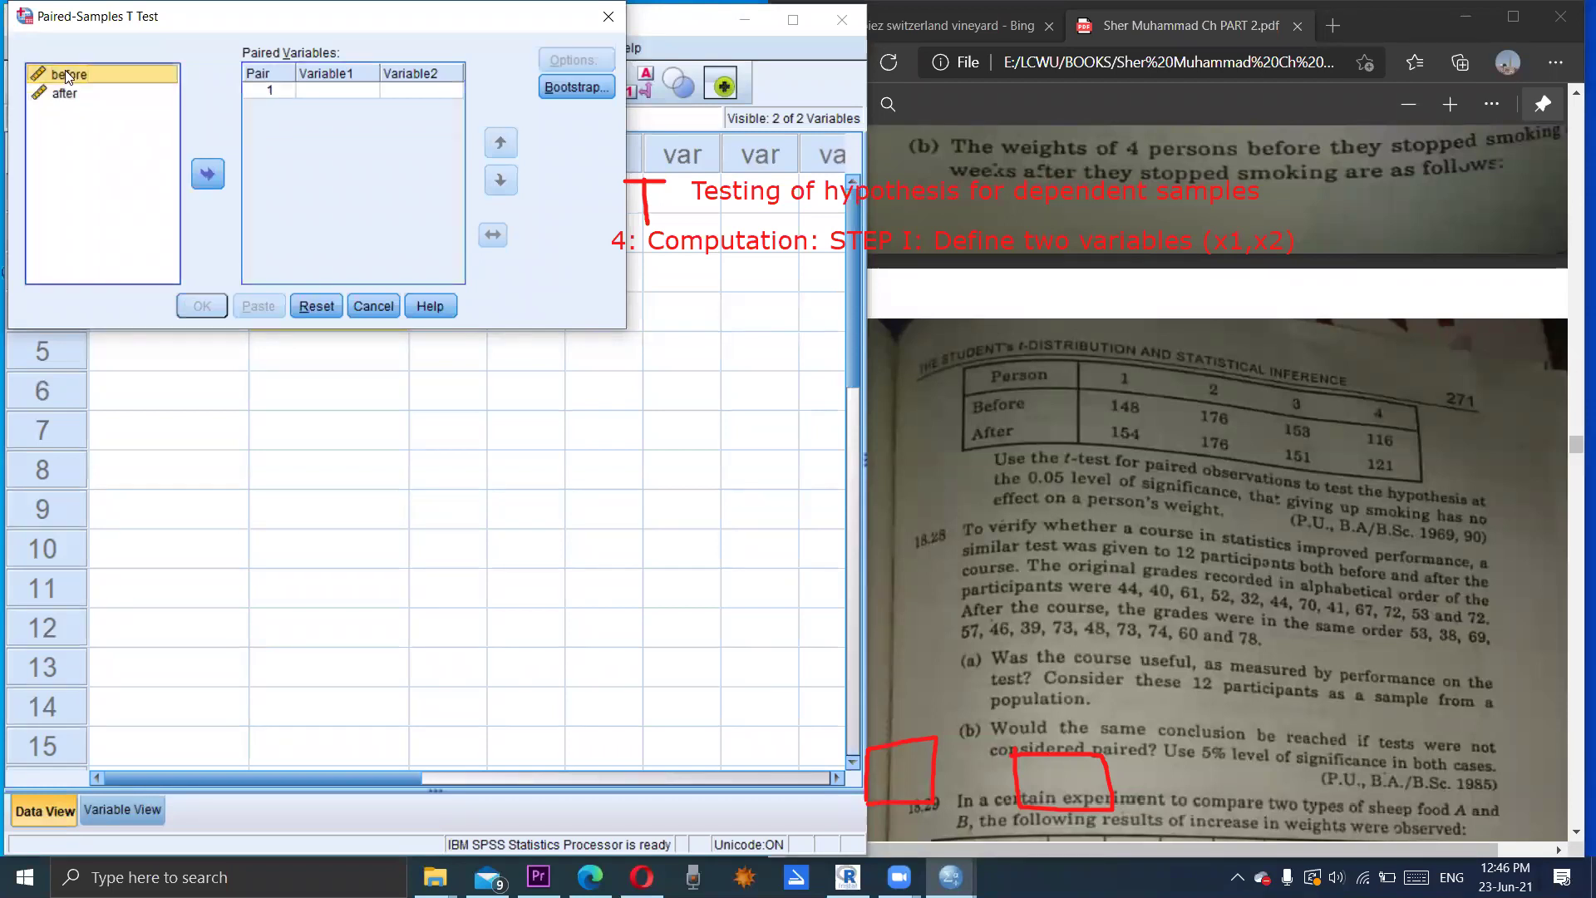
{"action": "key", "text": "shift+Down"}
{"action": "left_click", "coordinate": [209, 174]}
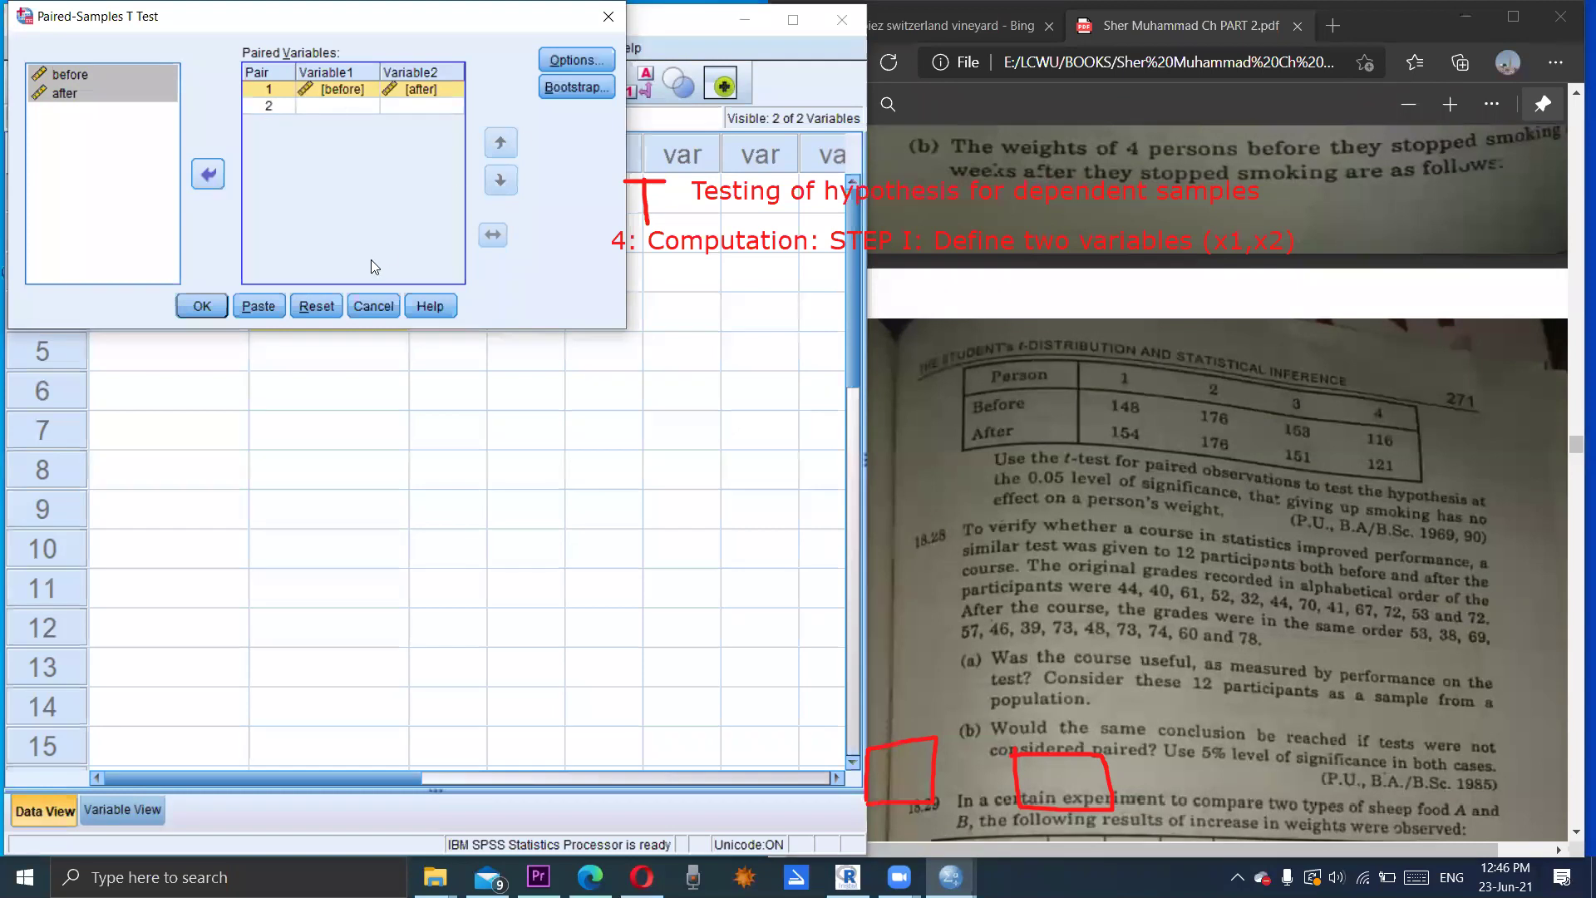
{"action": "left_click", "coordinate": [203, 313]}
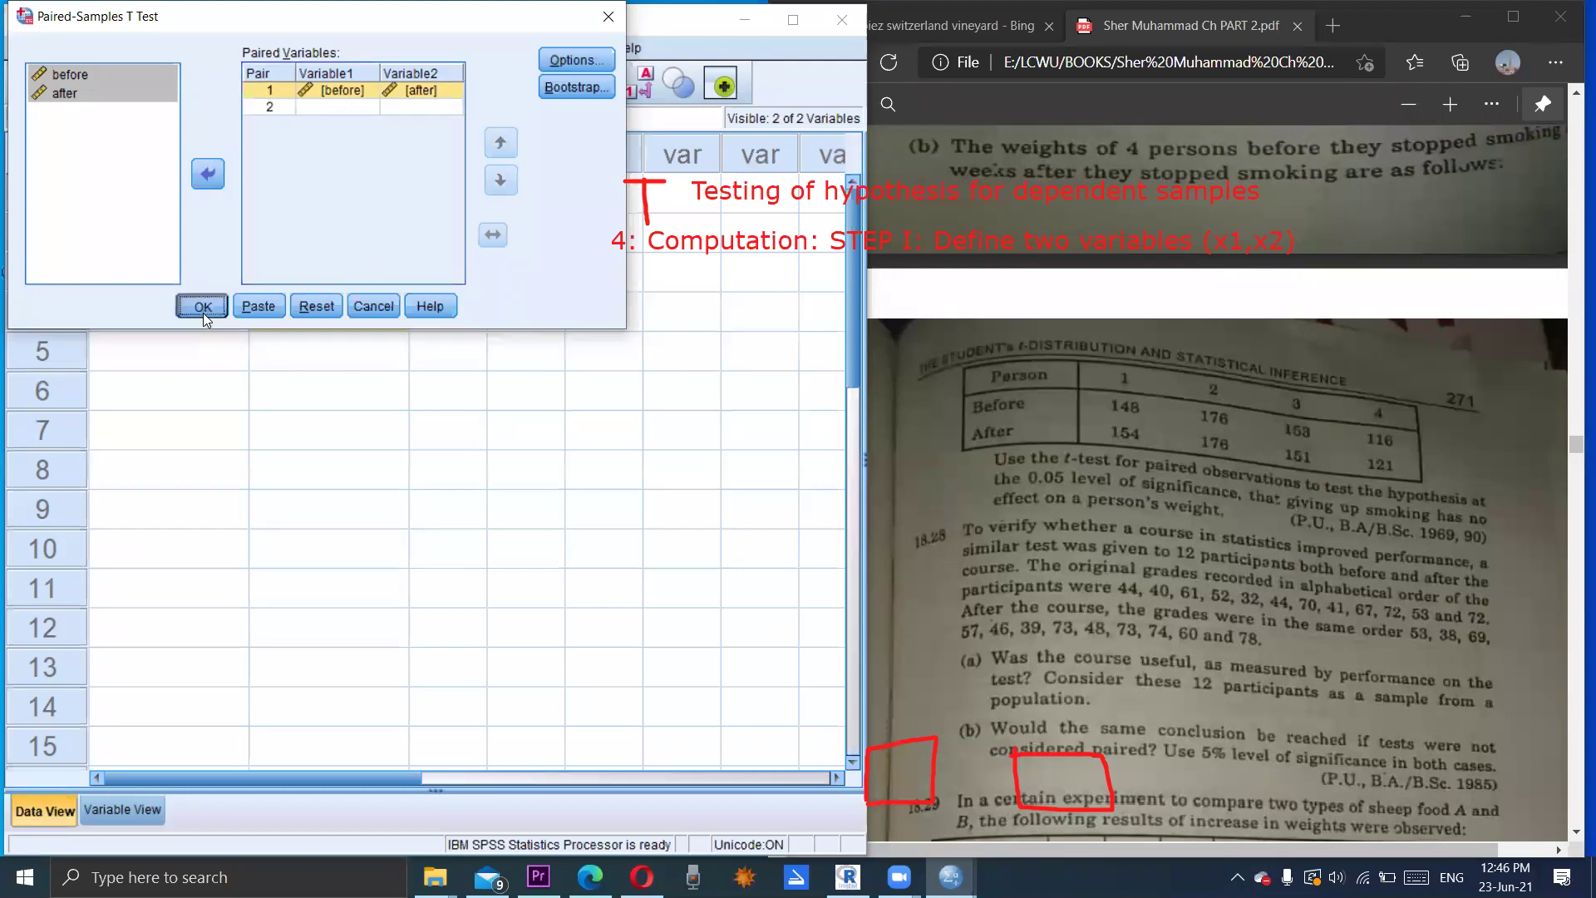